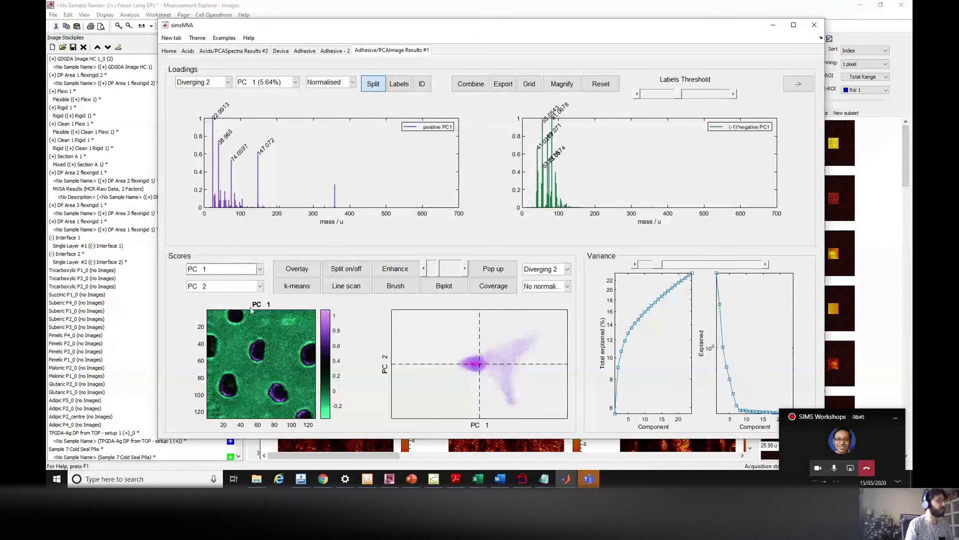
Display PC 2 as the scores image in the Adhesive PCA image results
click(239, 272)
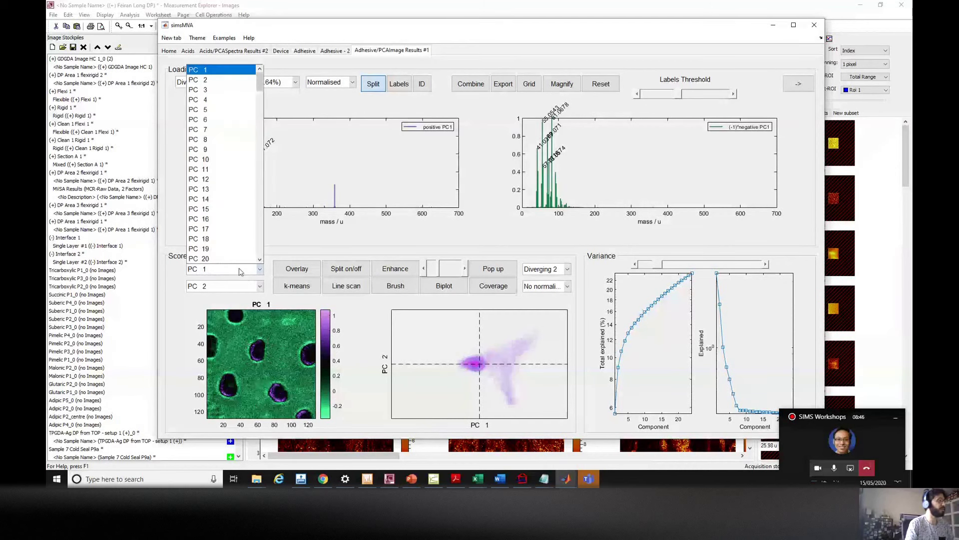
click(212, 82)
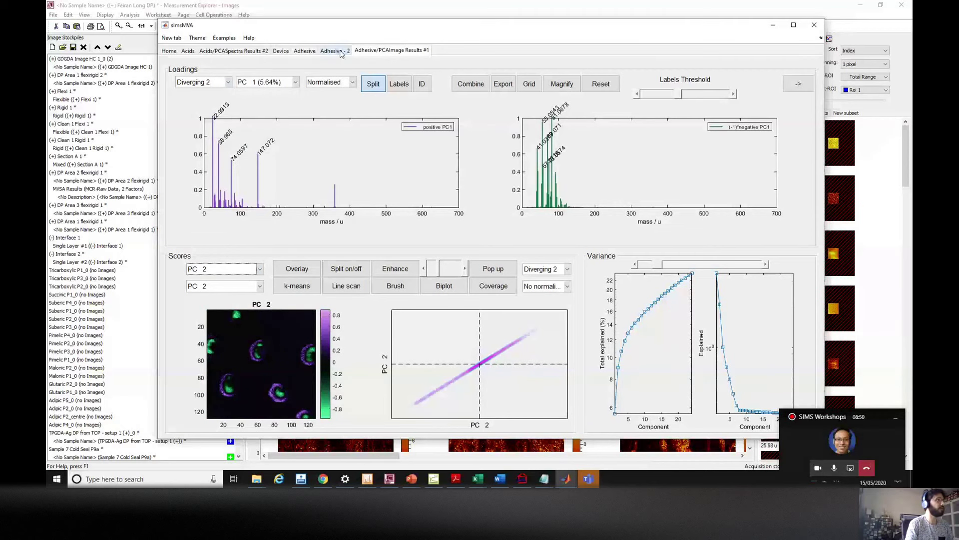
Return to the Adhesive image dataset and set its pre-processing to Poisson scaling without mean centring
click(341, 53)
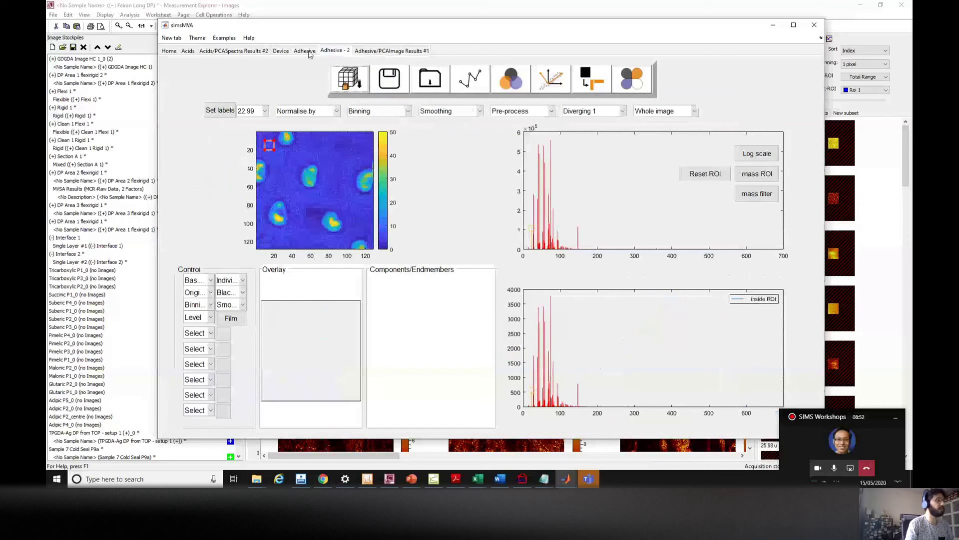
click(304, 51)
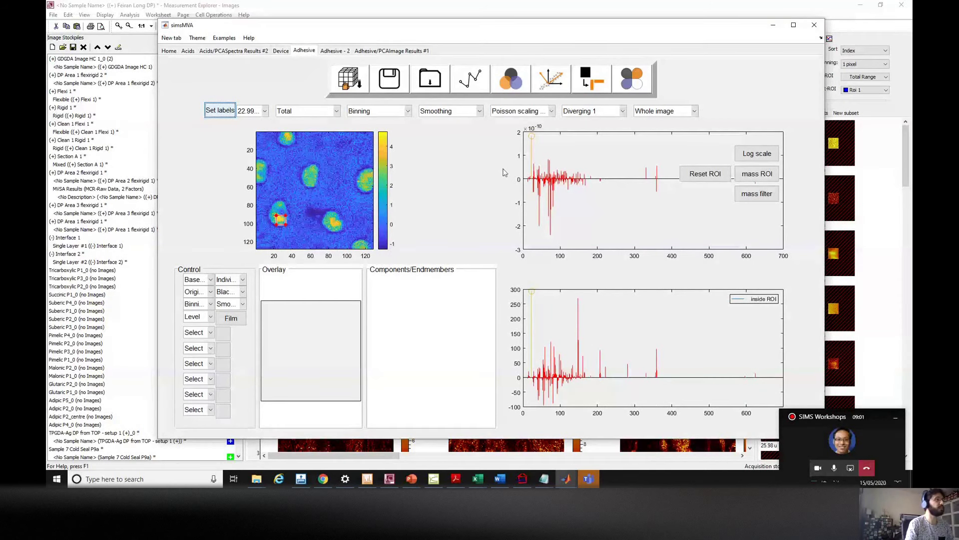
click(529, 114)
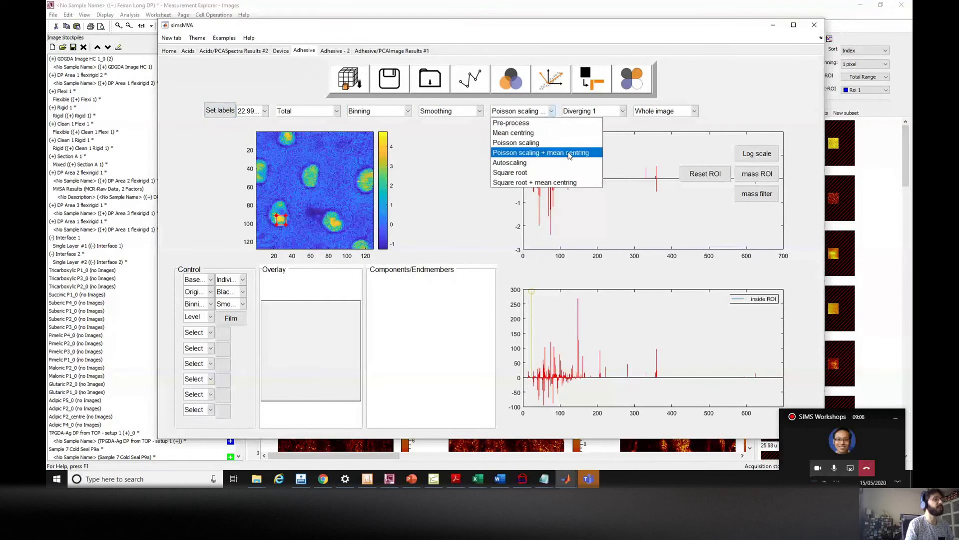
click(520, 144)
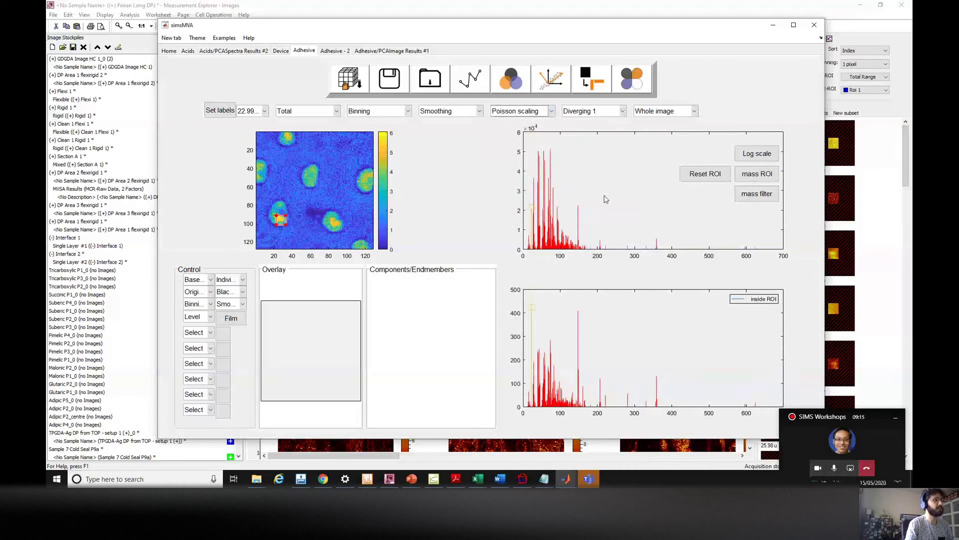
Examine the normalisation choices and the pixel sampling options available for the Adhesive image
click(336, 111)
click(337, 113)
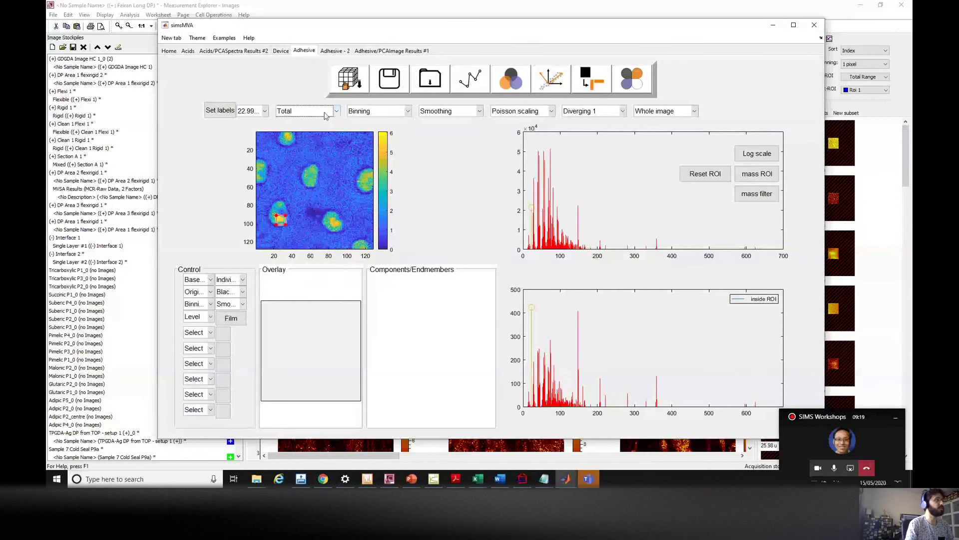
click(338, 112)
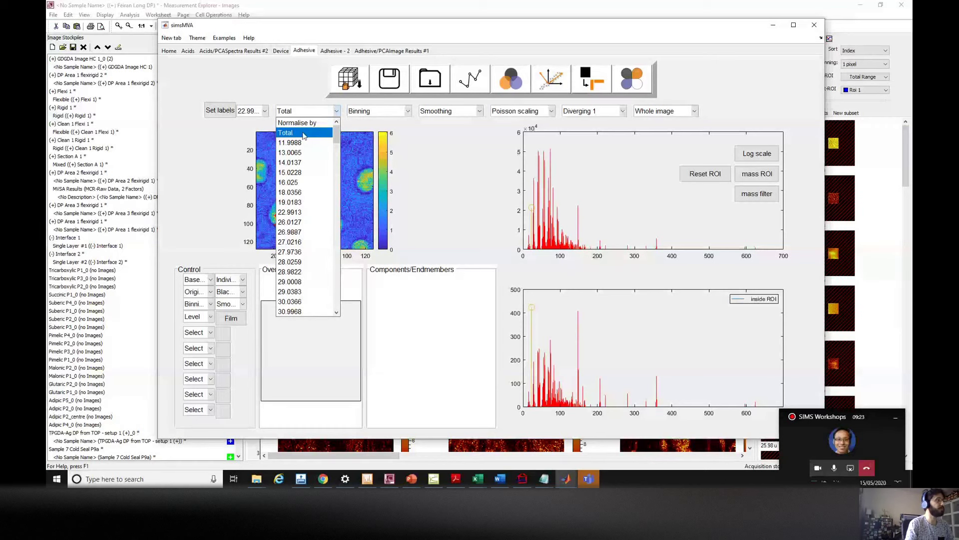
click(337, 114)
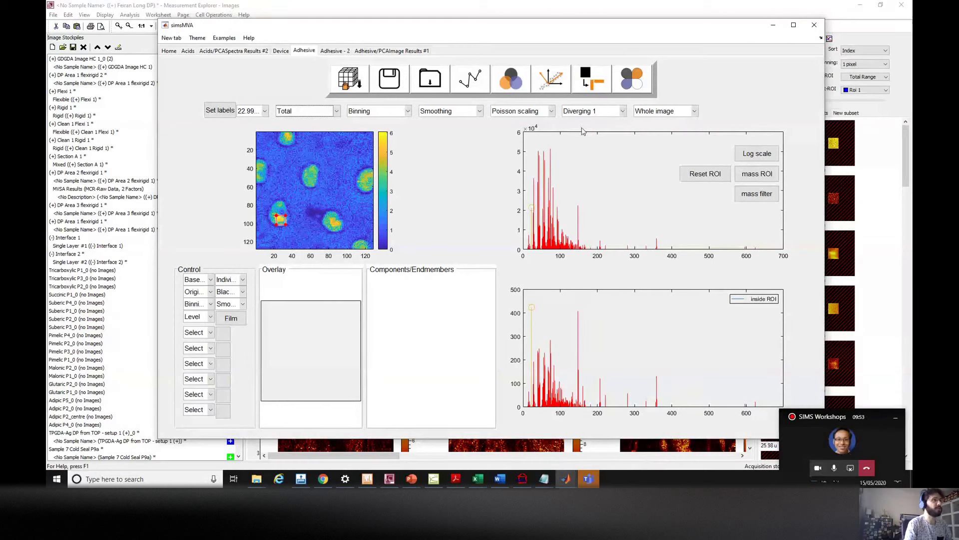
click(682, 113)
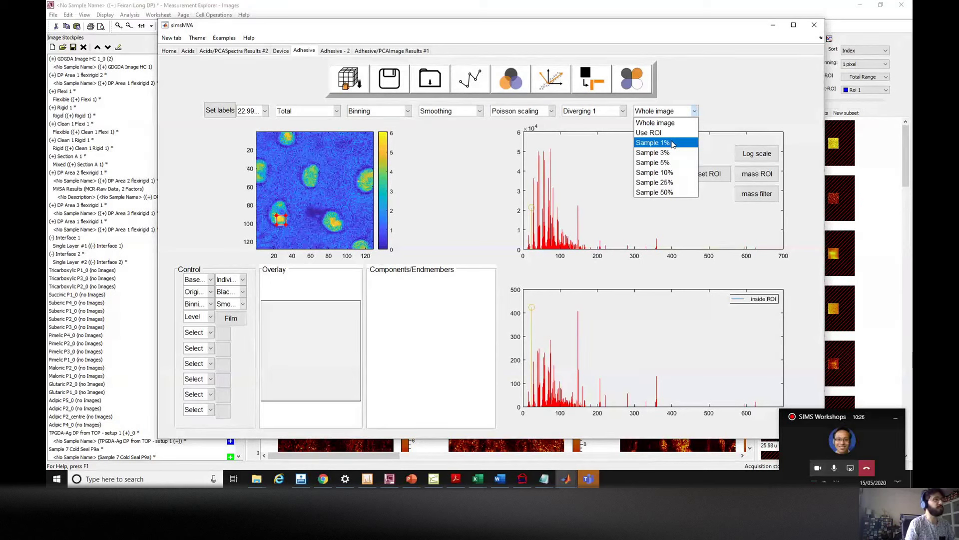
click(692, 113)
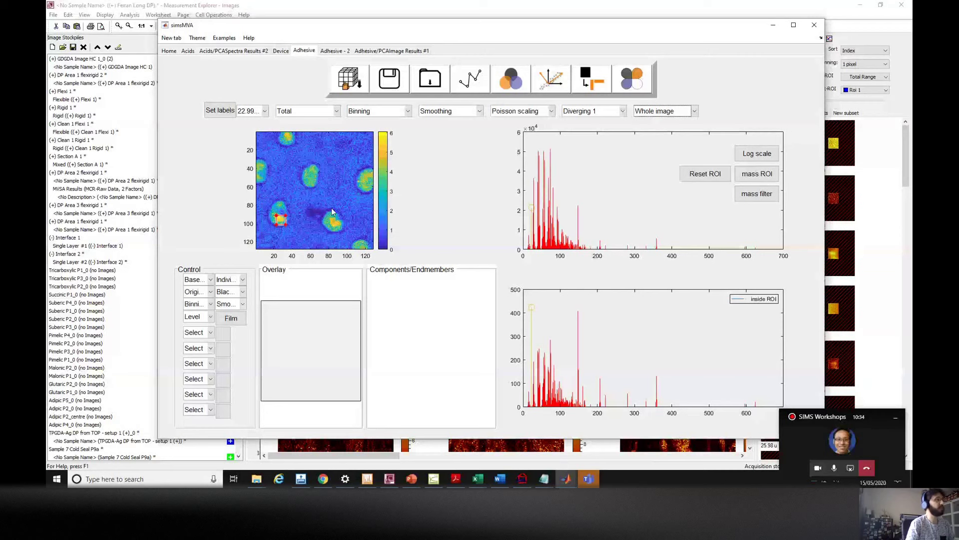
click(660, 112)
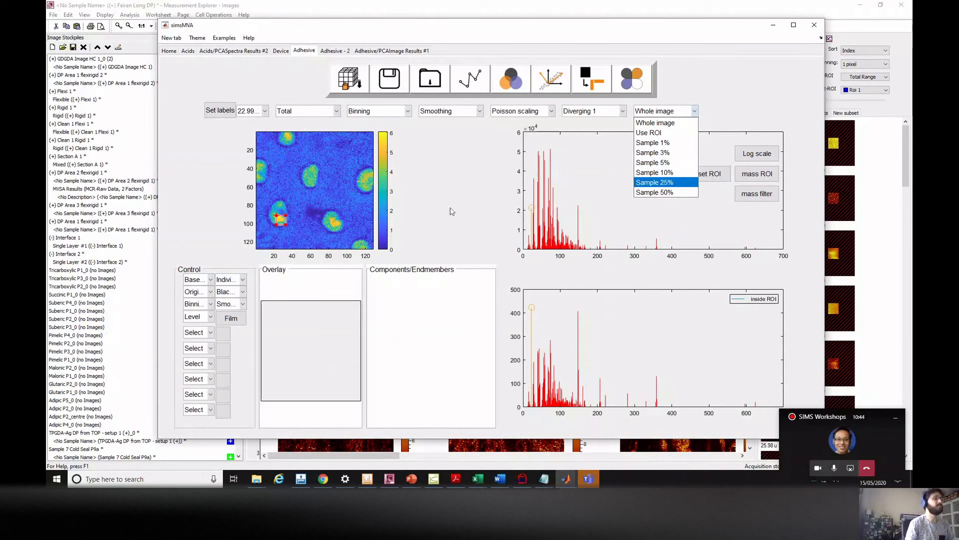
click(694, 112)
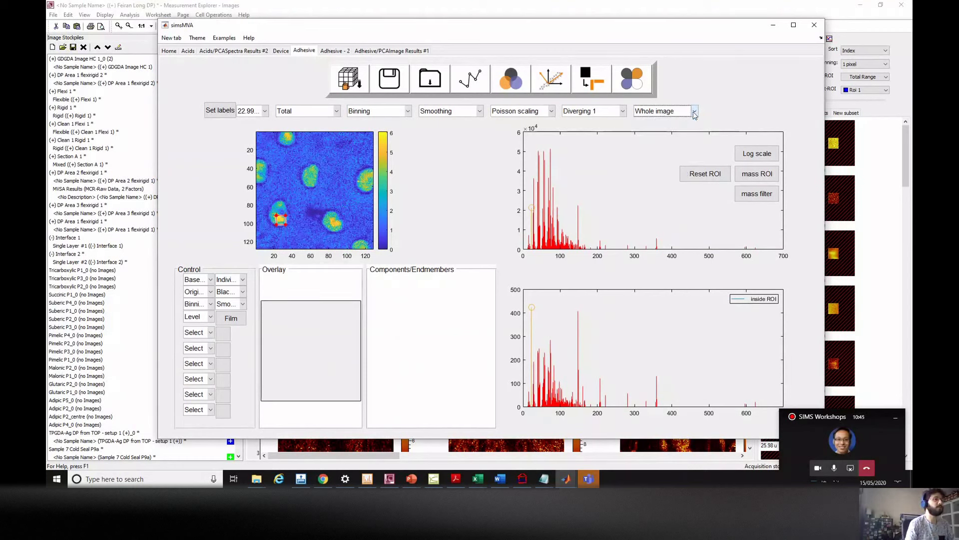
click(694, 112)
click(694, 112)
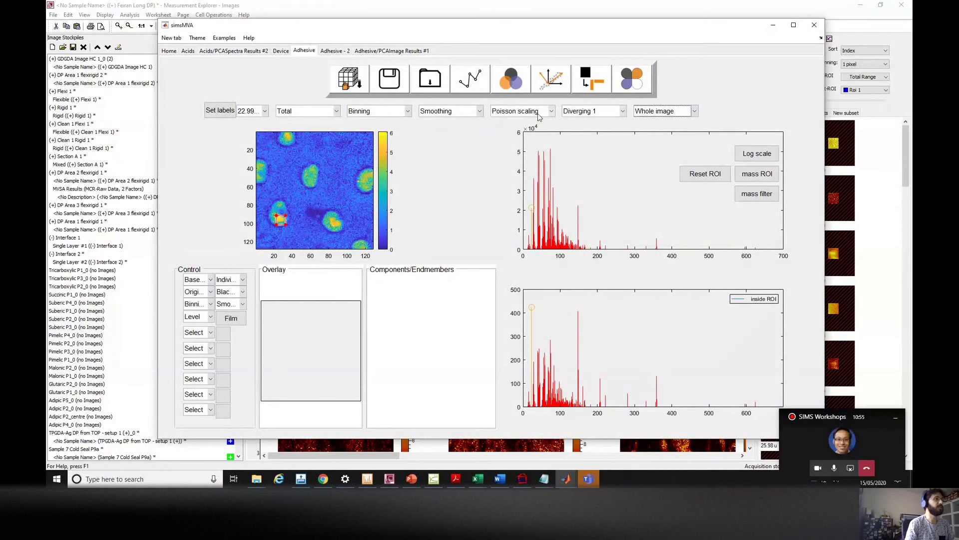
Open the NMF analysis settings for the Adhesive image
click(595, 80)
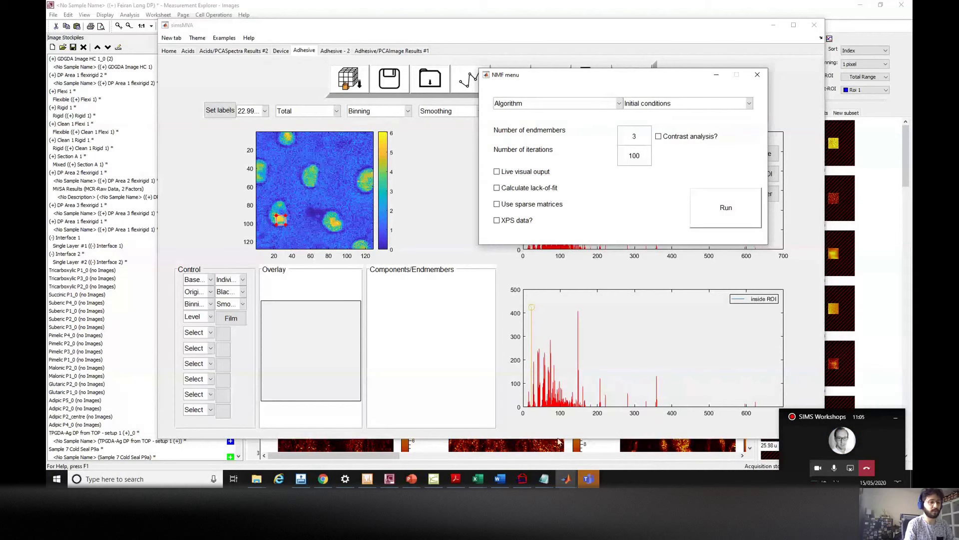
mouse_move(586, 481)
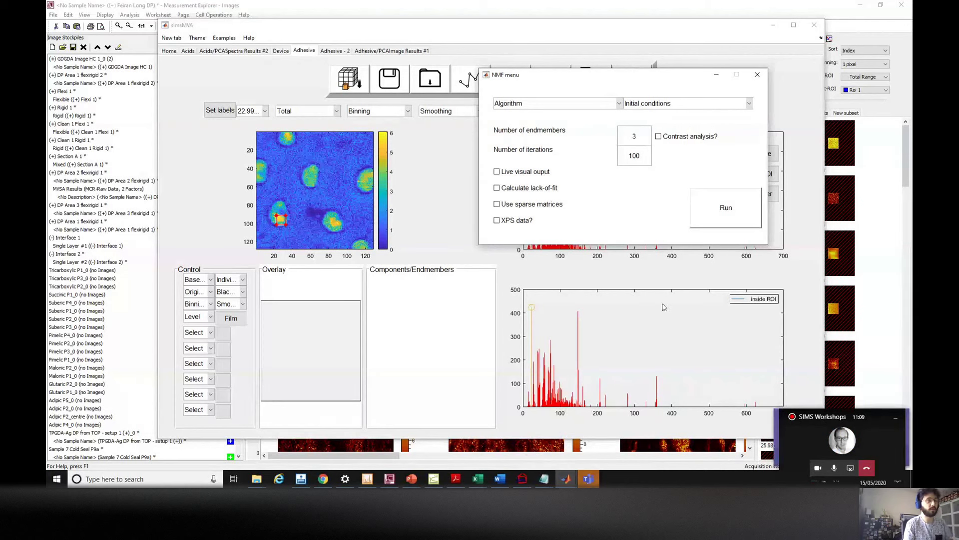
mouse_move(523, 11)
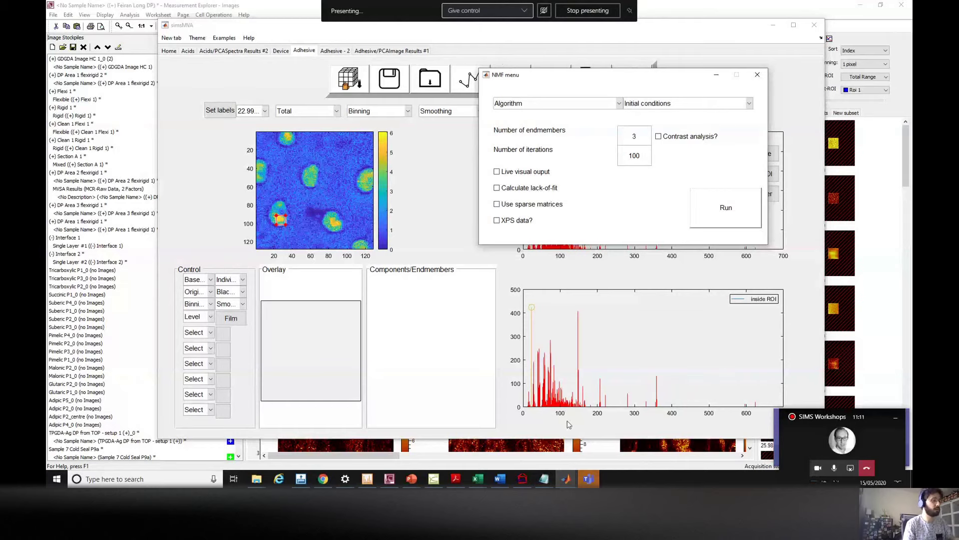
click(589, 480)
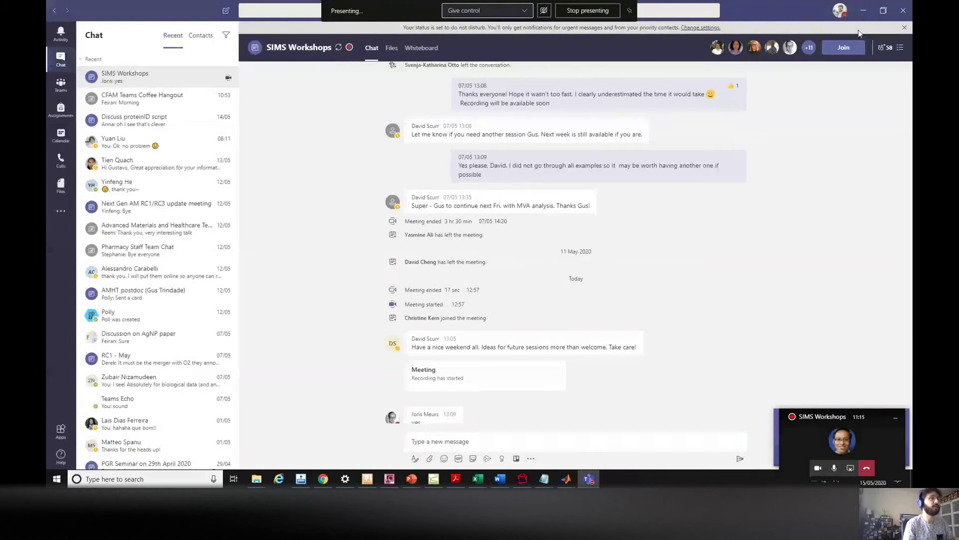
click(864, 10)
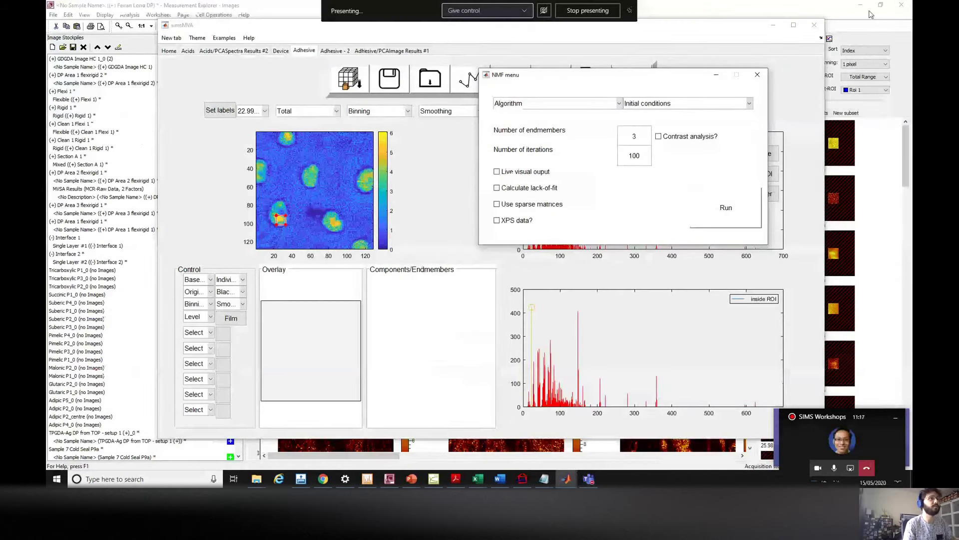
Run NMF on the whole image with 3 endmembers, 500 iterations and the lack-of-fit calculation enabled
drag(633, 80, 694, 75)
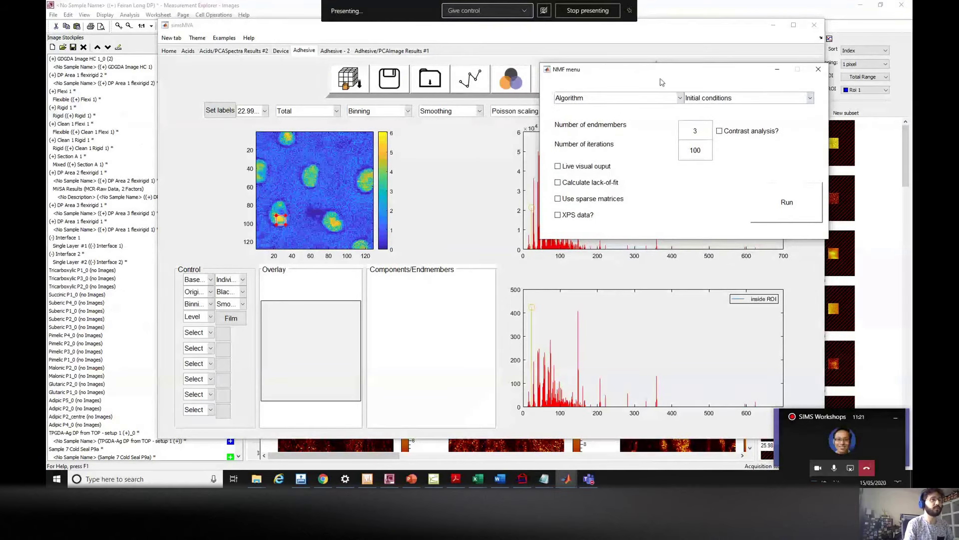
drag(673, 75, 662, 81)
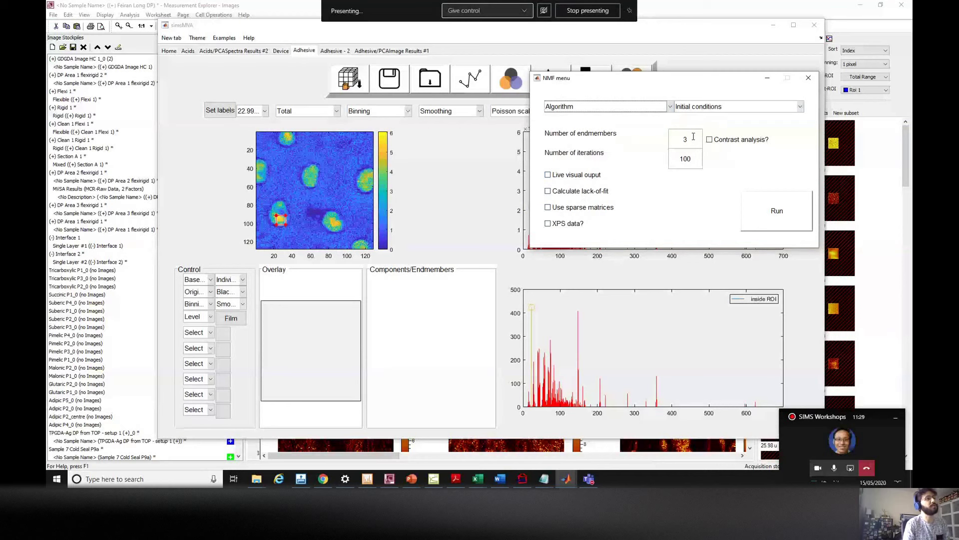
double_click(680, 143)
double_click(687, 158)
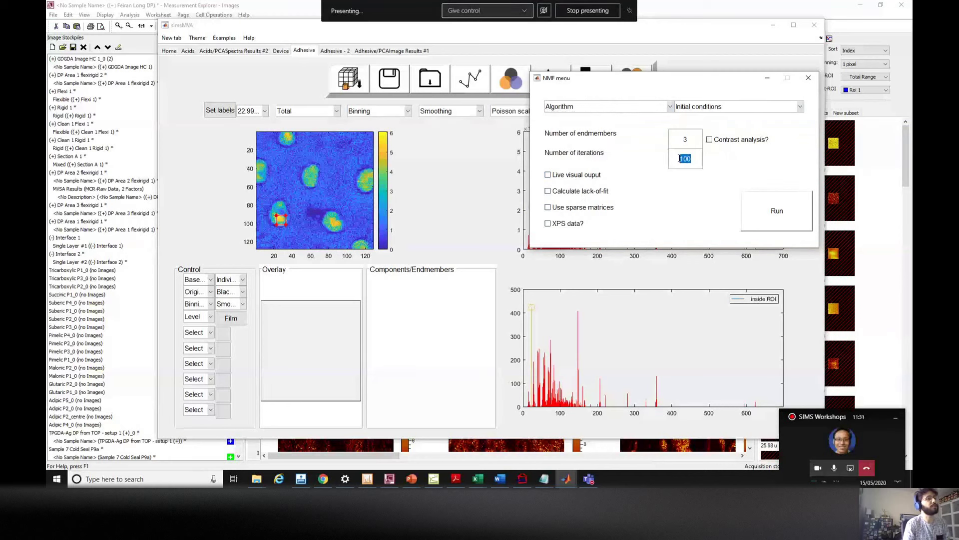
click(549, 194)
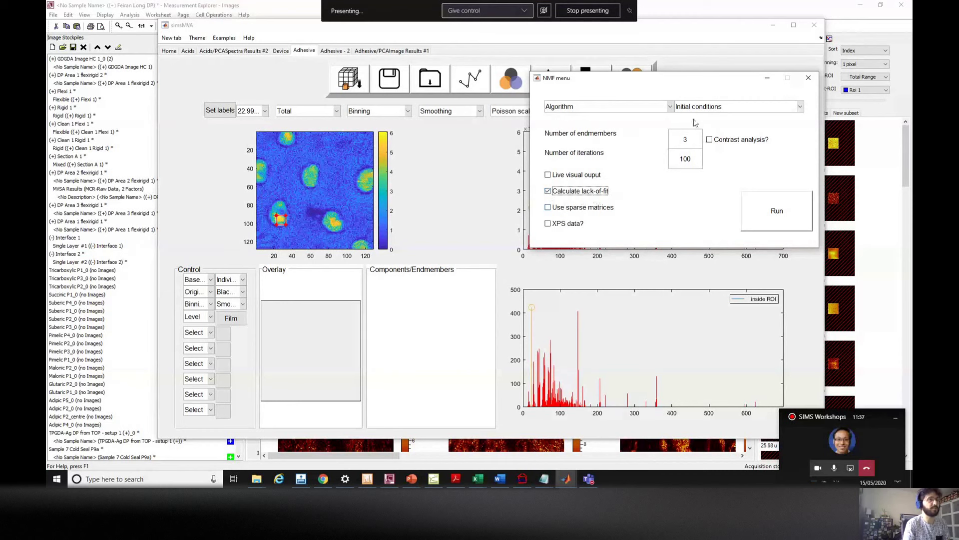
double_click(687, 141)
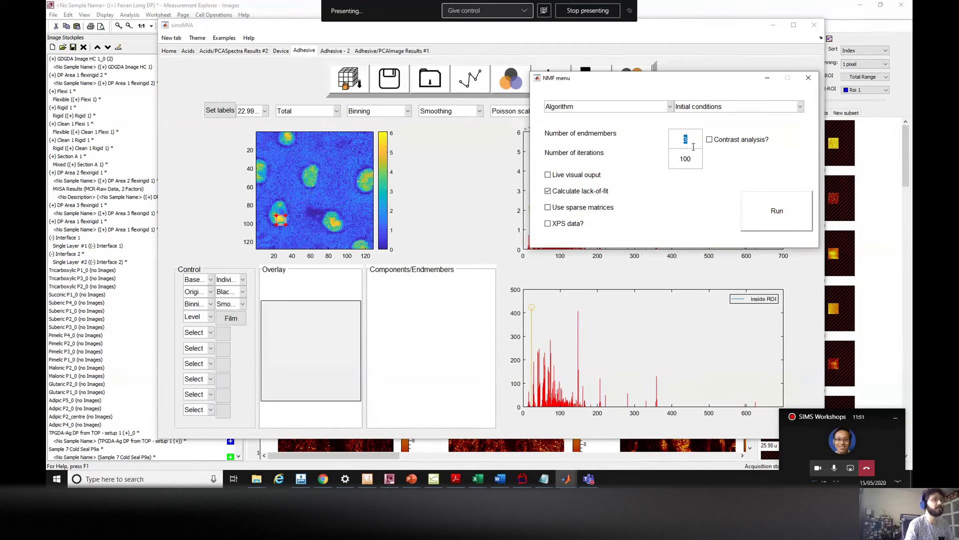
double_click(684, 159)
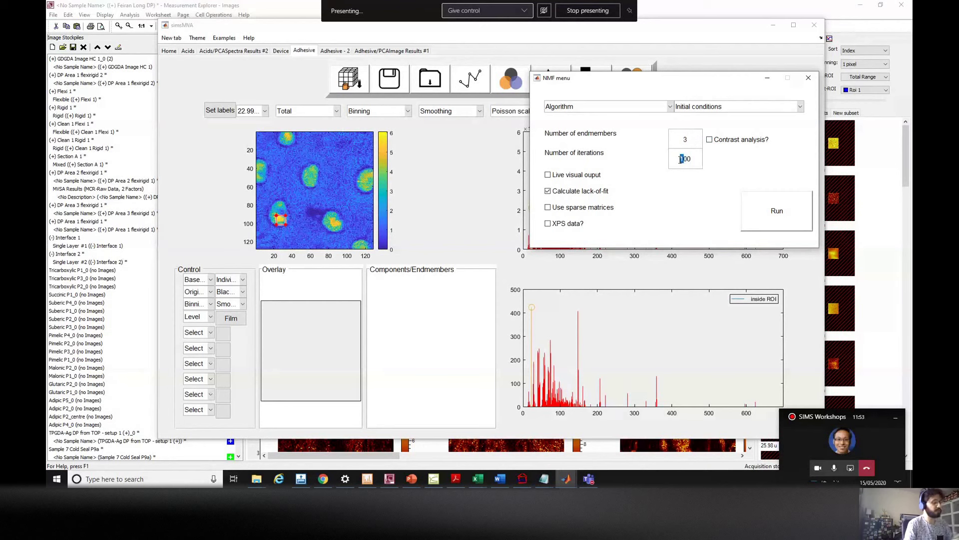
text(500)
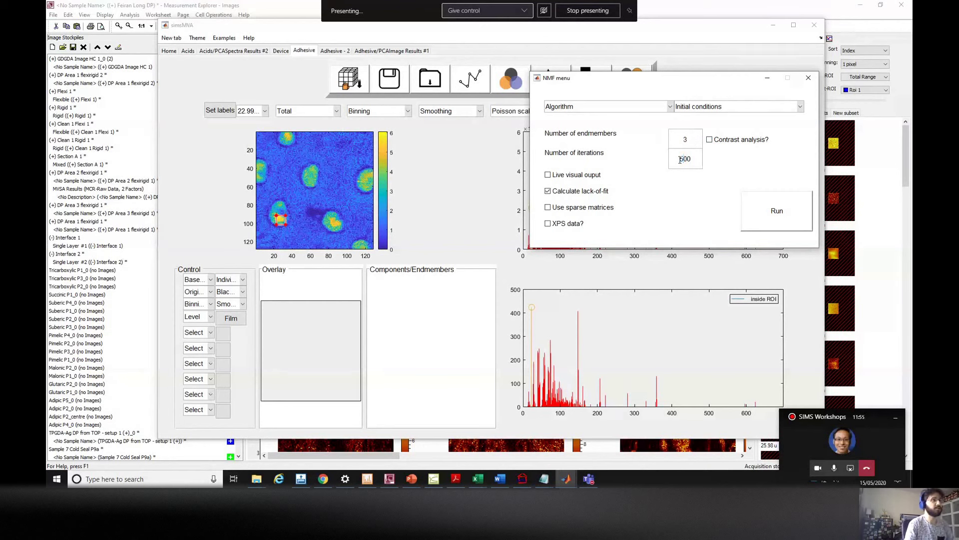
click(768, 209)
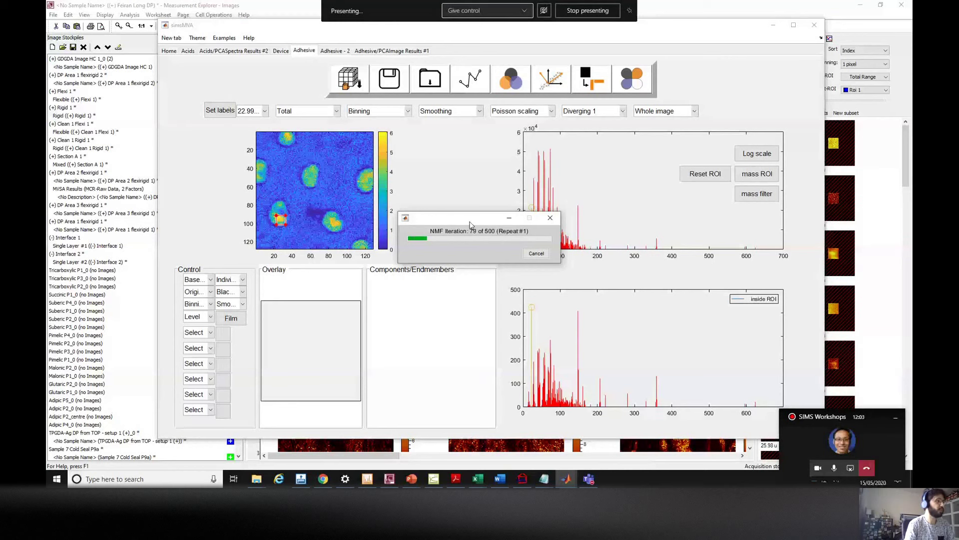
drag(469, 223, 468, 180)
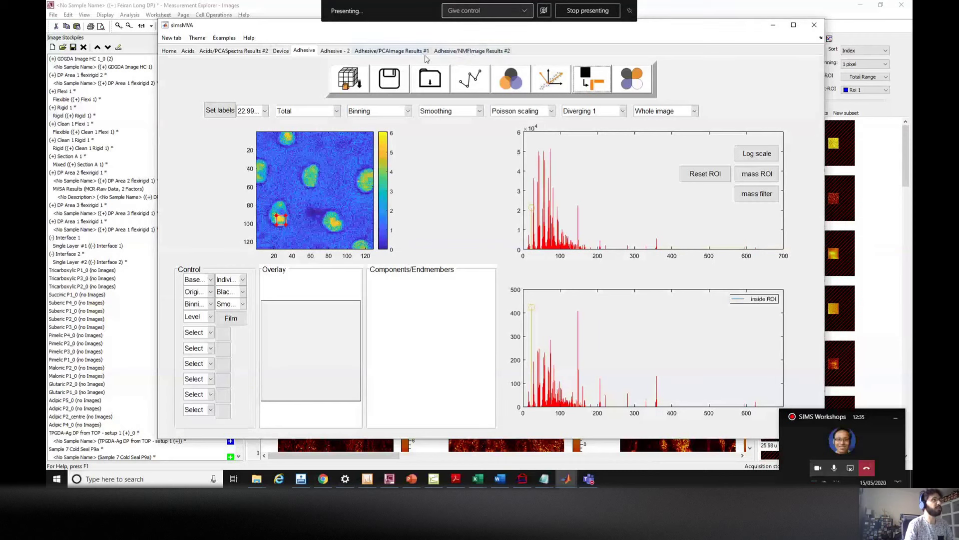
Limit the Adhesive analysis to a 10% sample of the image and open the NMF settings again
click(691, 114)
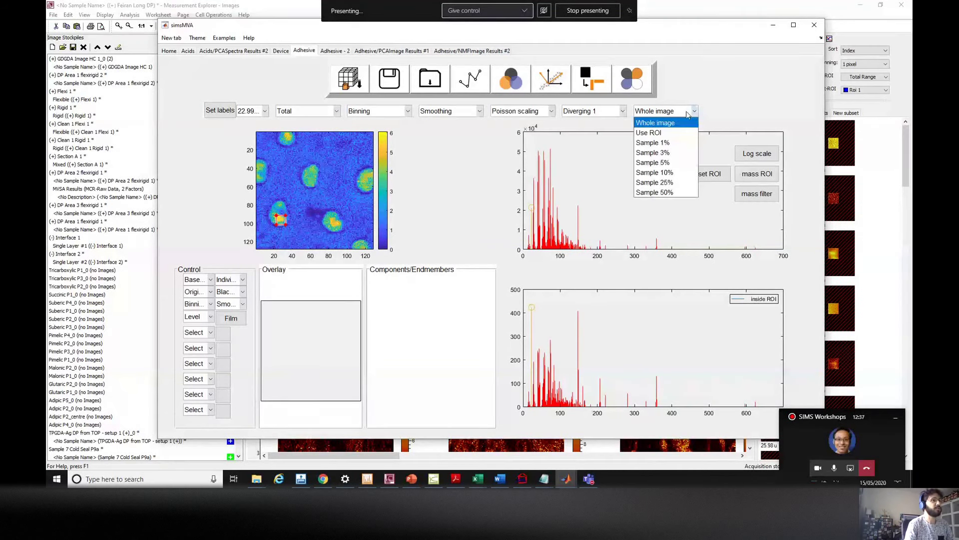
click(678, 173)
click(596, 82)
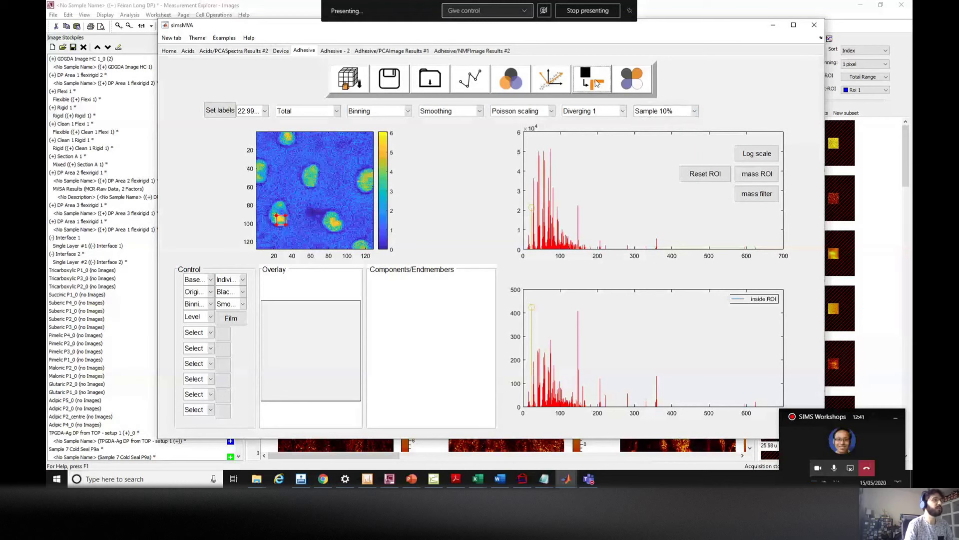
Run NMF on the sampled pixels with 3 endmembers, 500 iterations and lack-of-fit calculation enabled
double_click(631, 136)
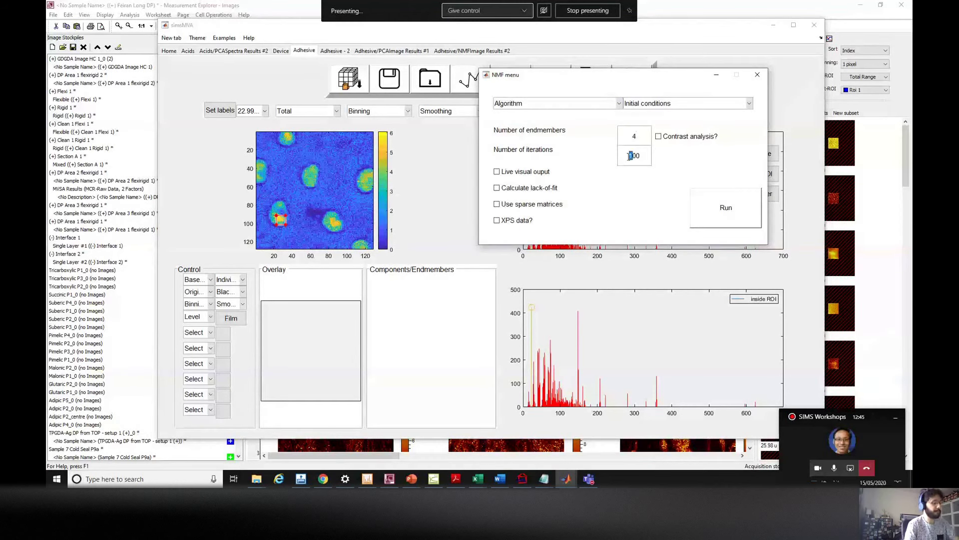
text(4)
key(BackSpace)
text(3)
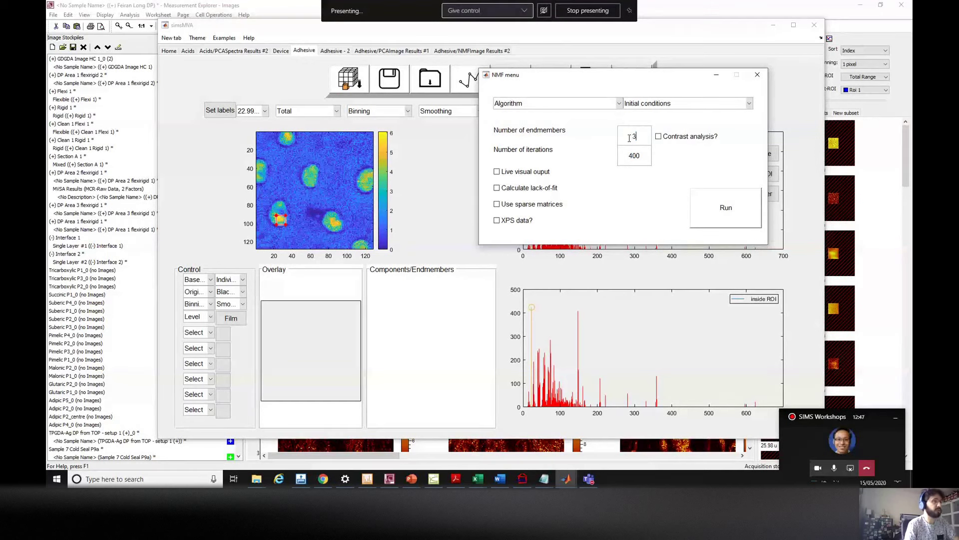
click(529, 189)
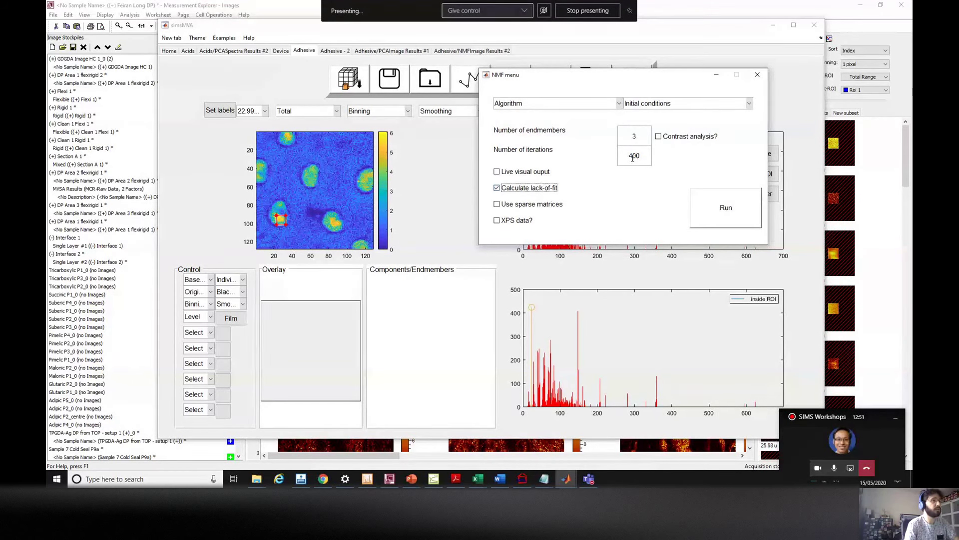
drag(633, 158, 628, 158)
text(5)
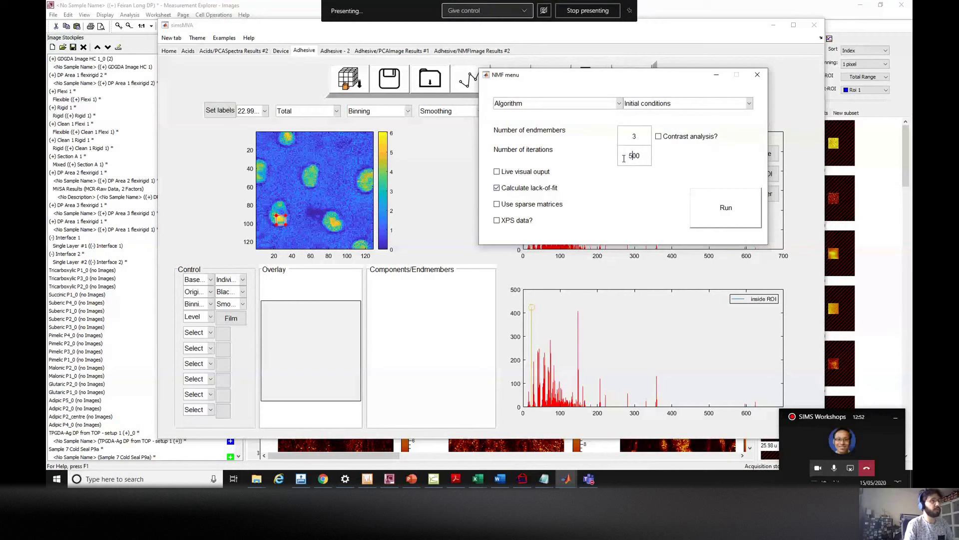
click(724, 225)
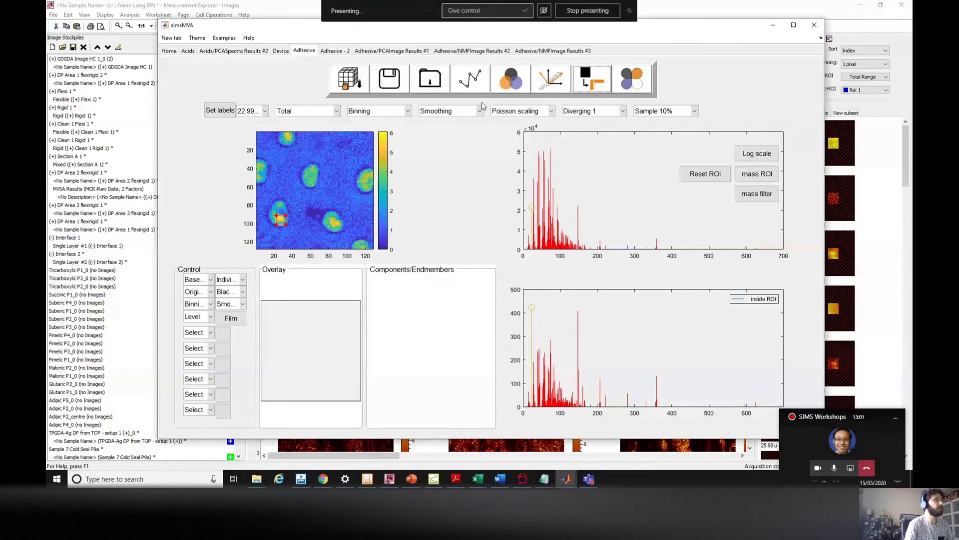
Open Adhesive/NMFImage Results #2 and view the spectra of Endmember 2 and Endmember 3 before returning to Endmember 1
click(471, 52)
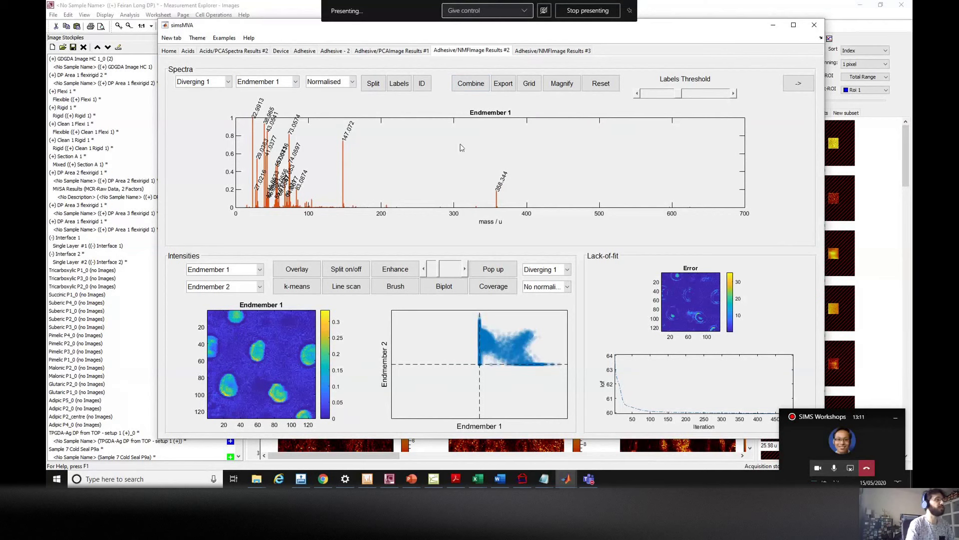
click(280, 84)
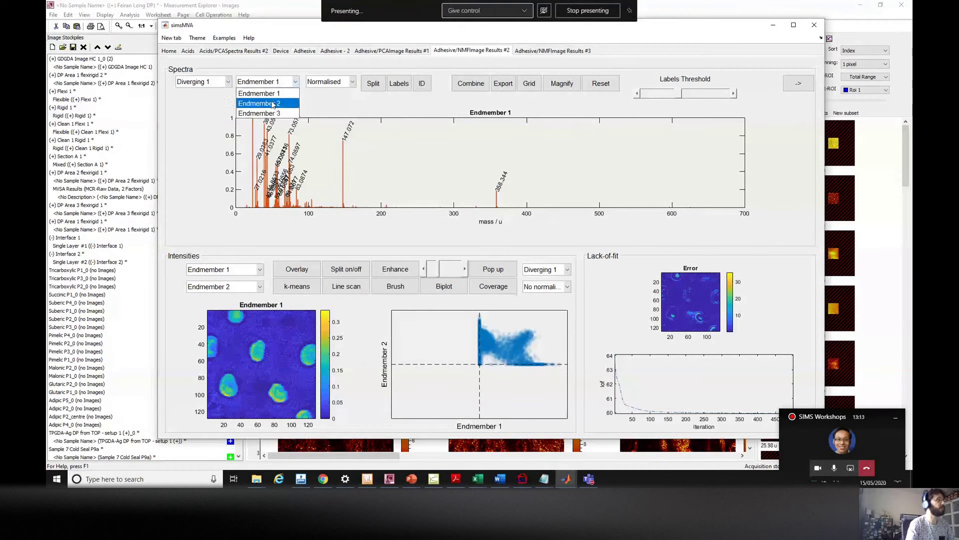
click(274, 101)
click(277, 84)
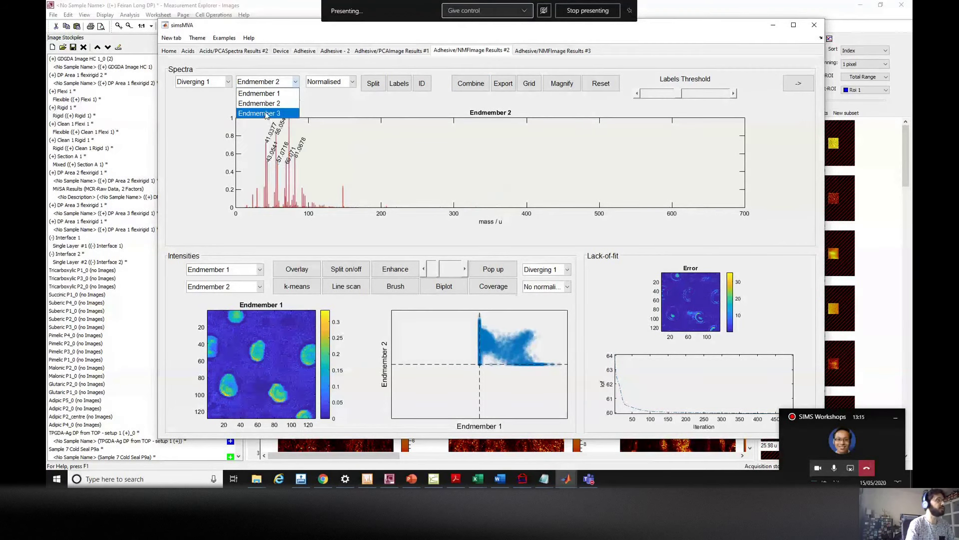
click(274, 109)
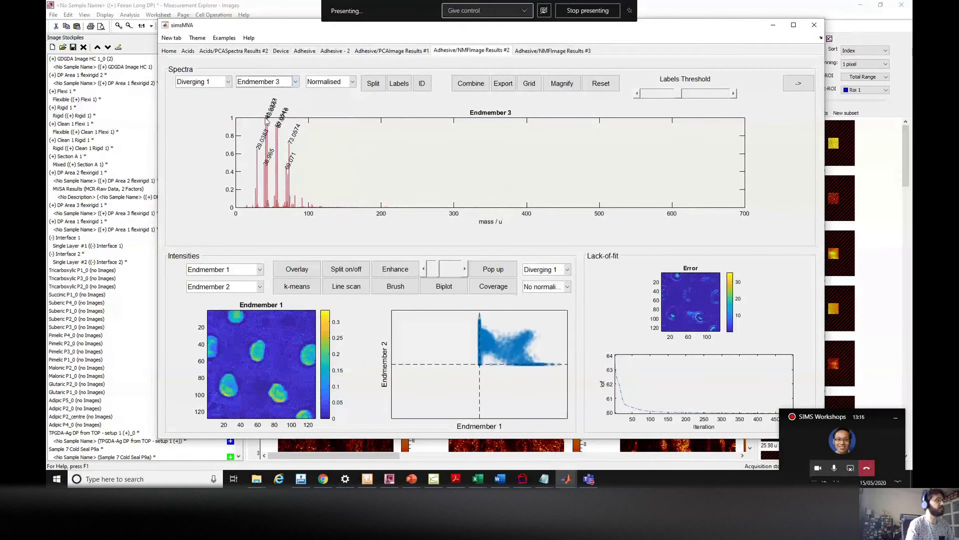
click(277, 82)
click(273, 93)
Compare the Endmember 2 and Endmember 3 spectra once more, ending on the Endmember 1 spectrum
click(278, 83)
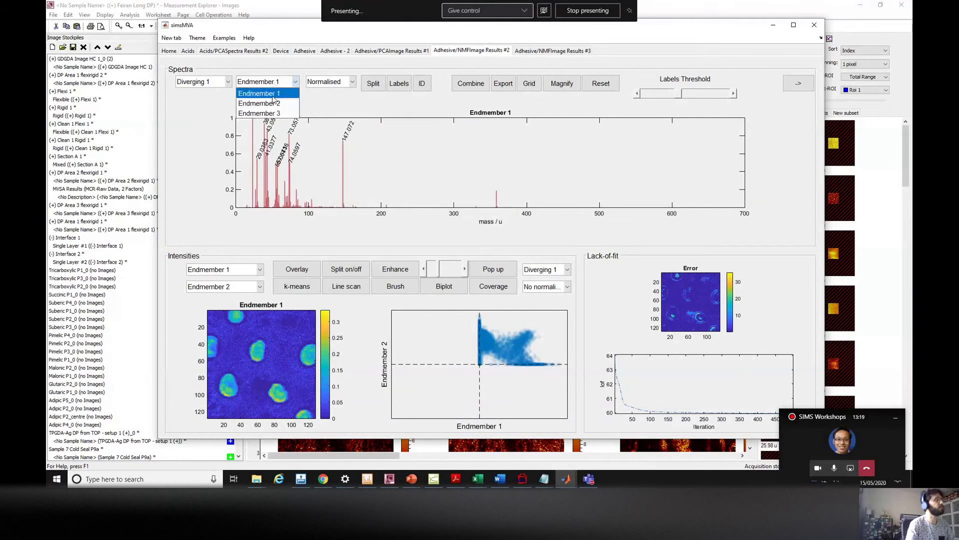
click(274, 101)
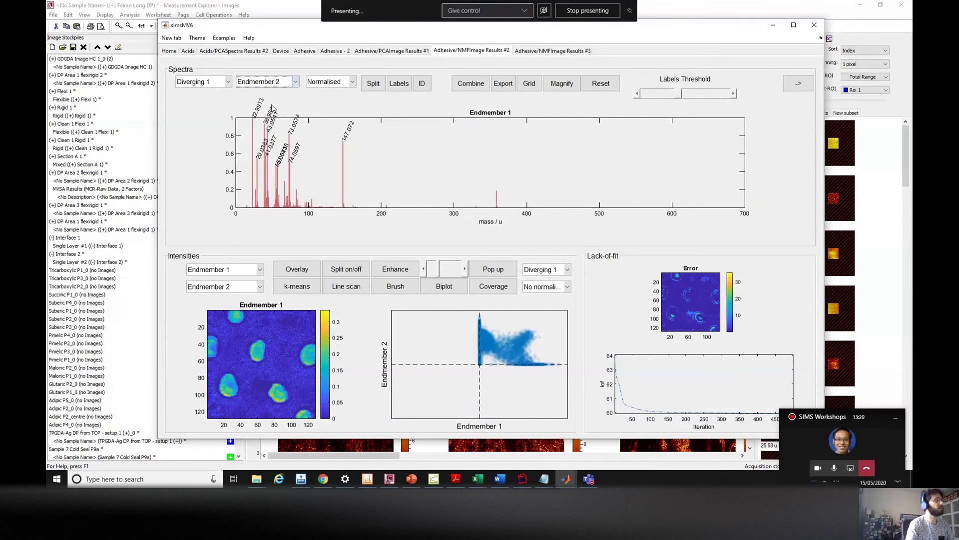
click(277, 84)
click(270, 113)
click(282, 83)
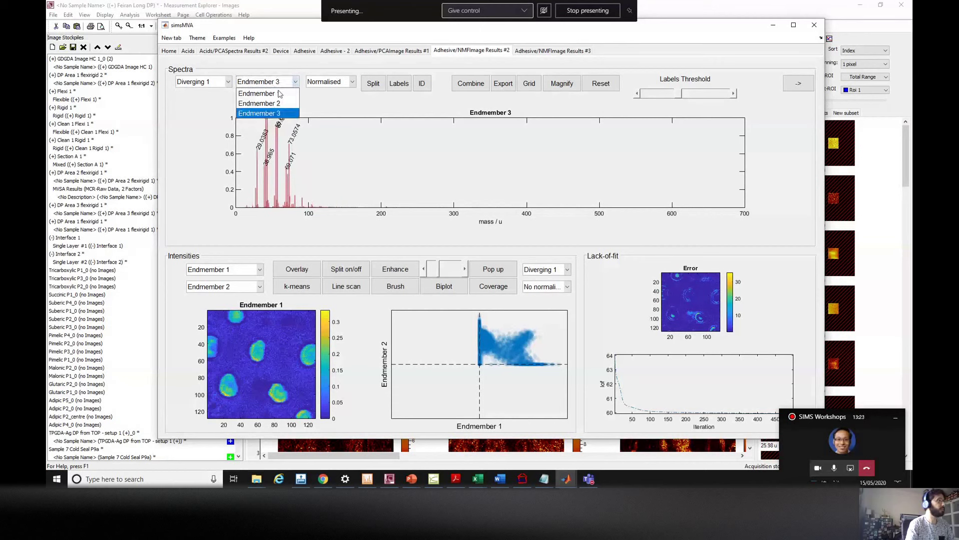
click(278, 94)
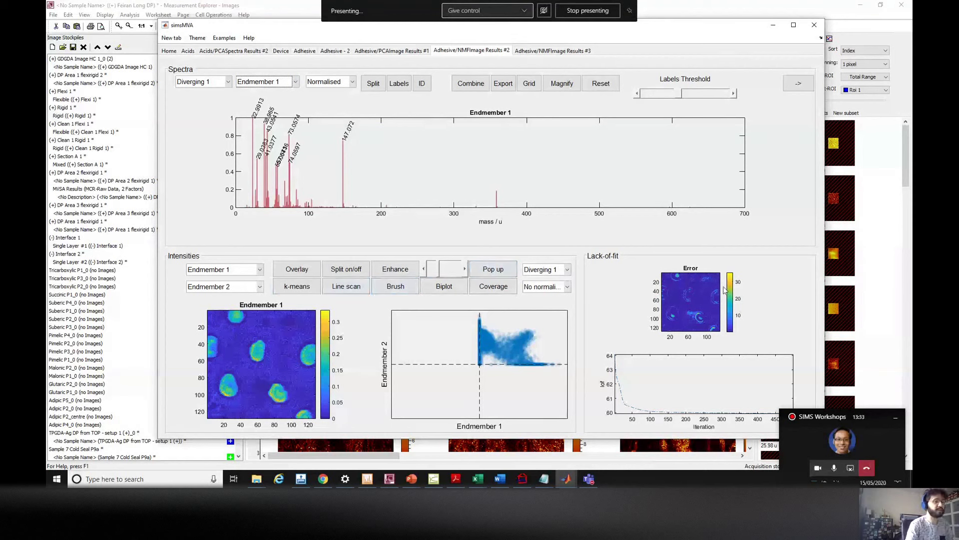
Compare the variance plots in Adhesive/PCAImage Results #1 with the lack-of-fit plots in Adhesive/NMFImage Results #2, uncovering the whole curve
click(409, 52)
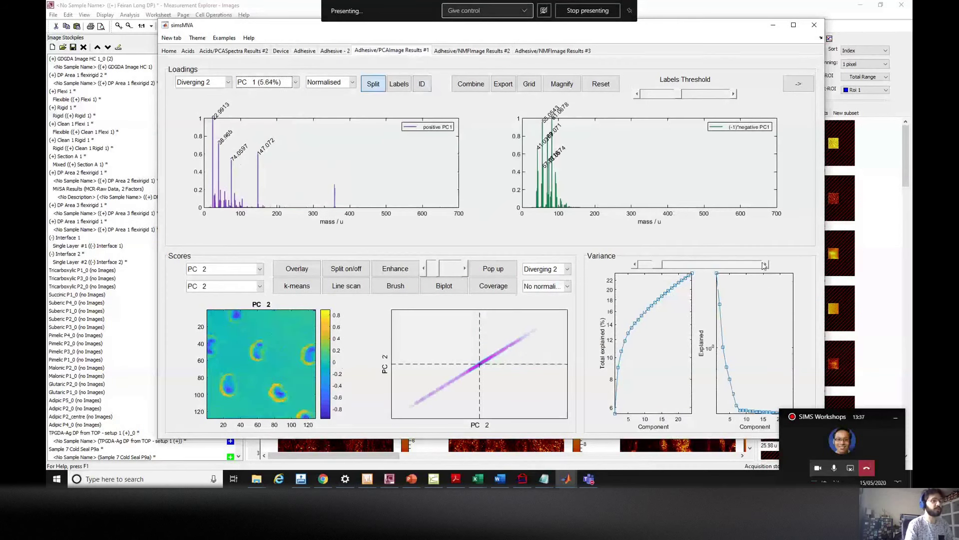
drag(659, 265, 656, 268)
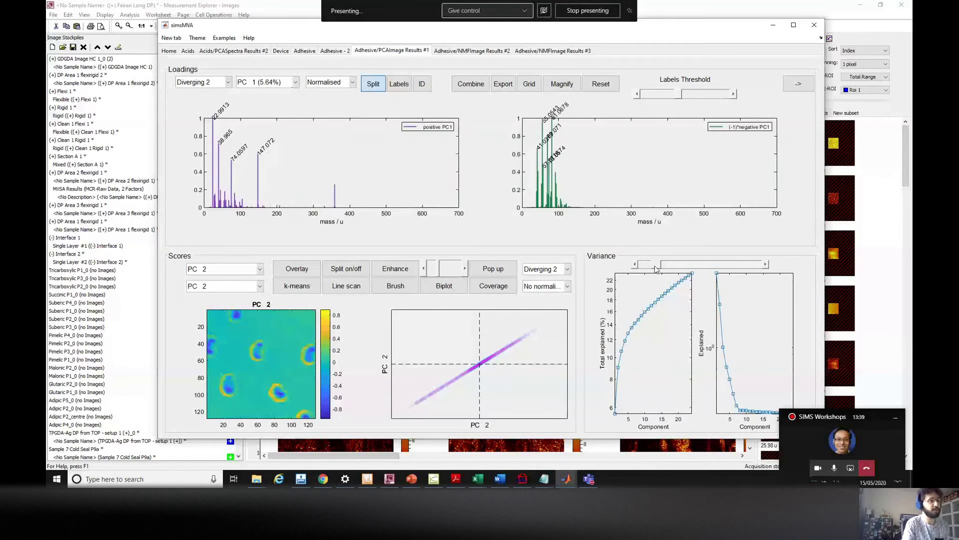
click(486, 52)
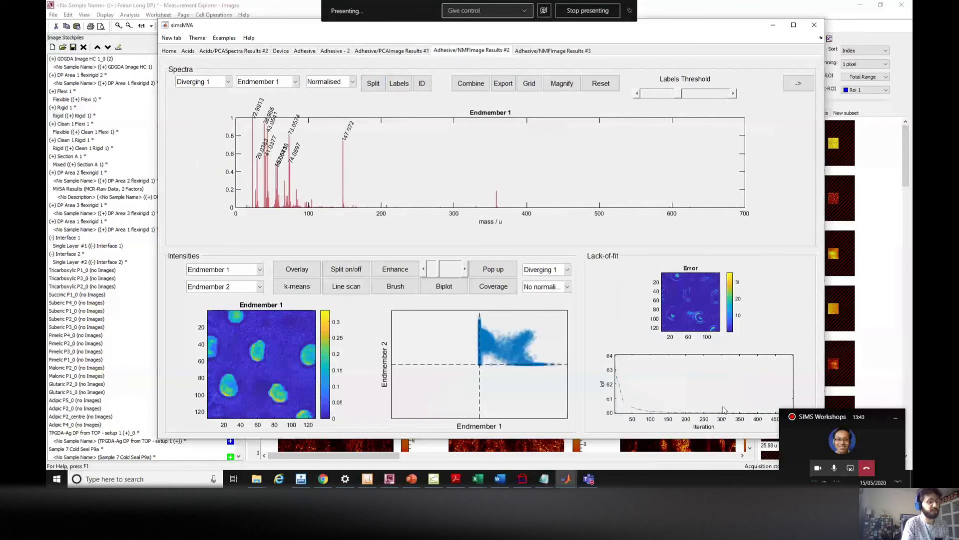
click(896, 419)
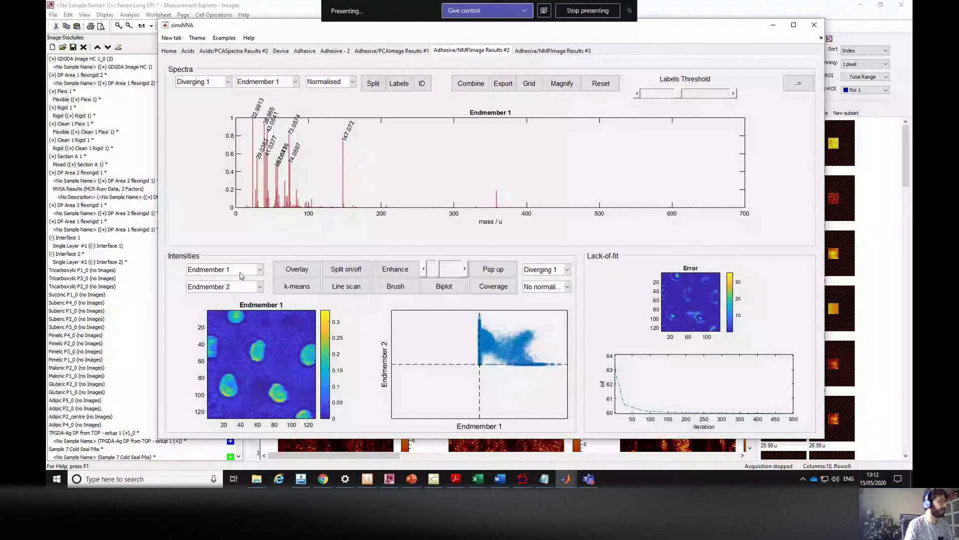
View the intensity images of Endmember 2 and Endmember 3, and return the image to Endmember 1
click(260, 270)
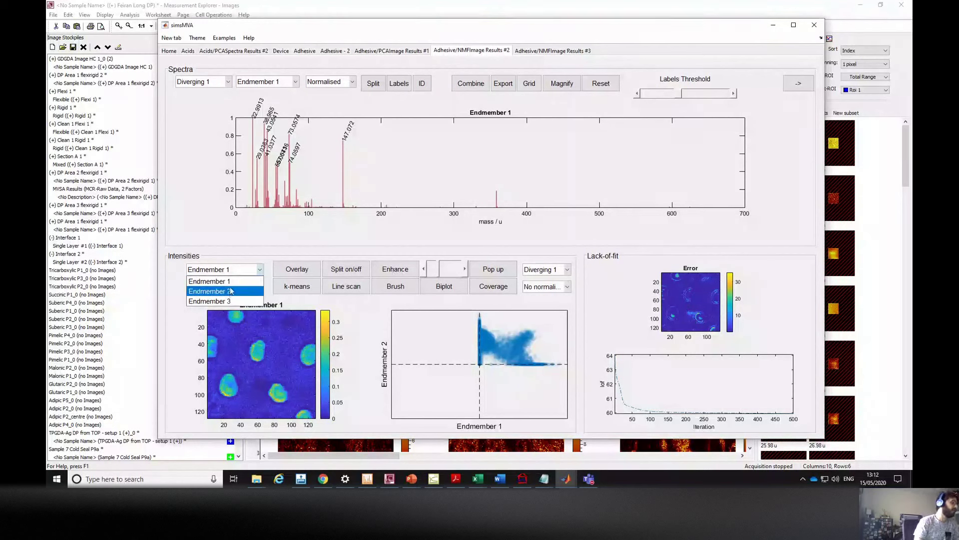
click(240, 273)
click(240, 273)
key(Down)
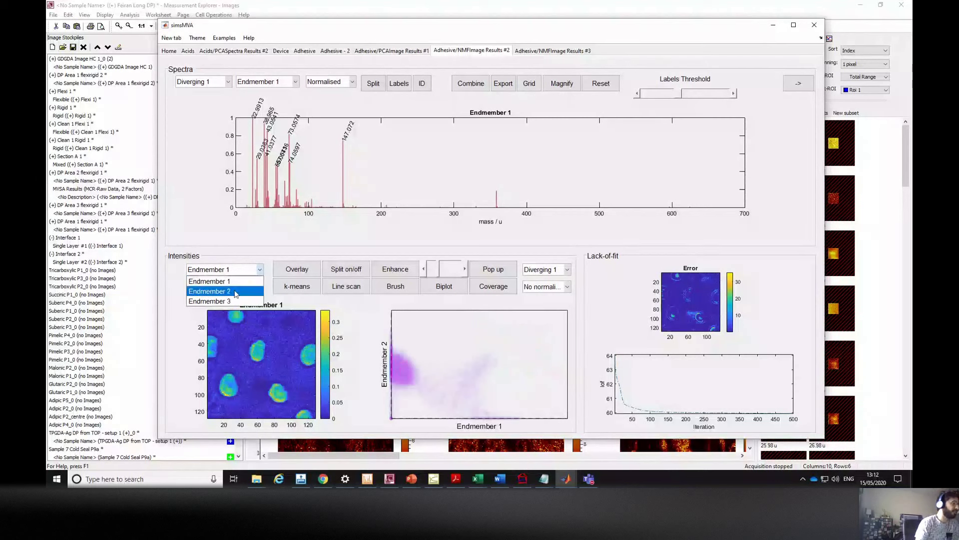
key(Return)
click(240, 273)
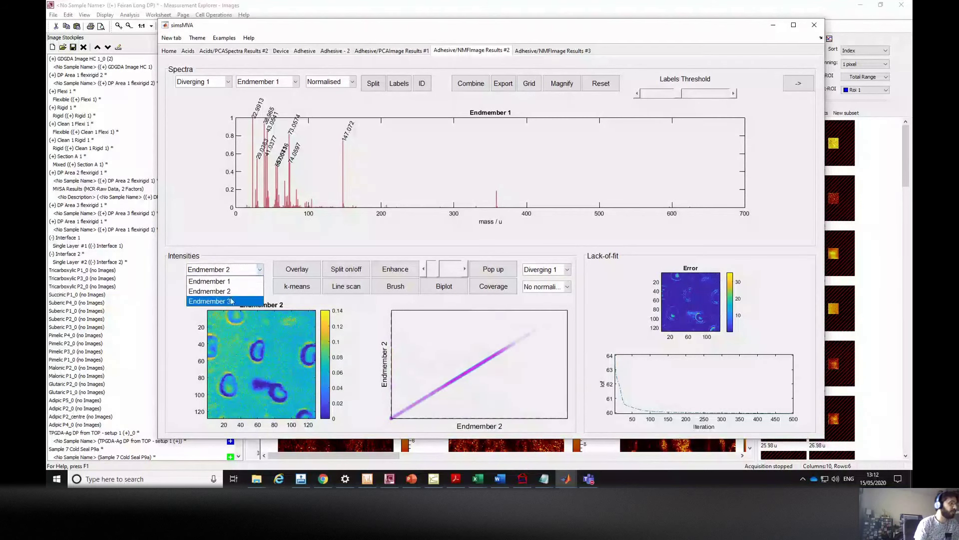
click(234, 300)
click(236, 274)
click(235, 281)
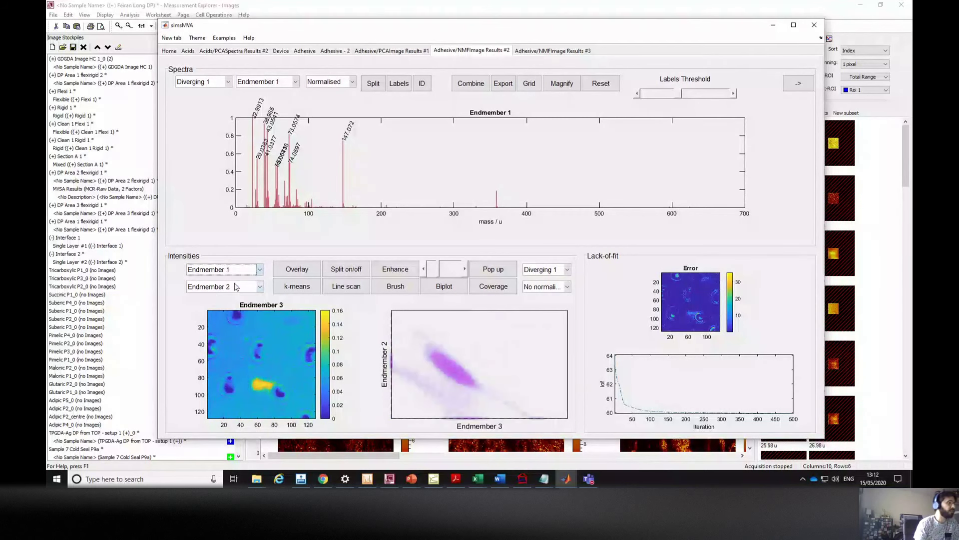
Plot Endmember 1 intensities against Endmember 3, 1 and 2 in turn, leaving Endmember 1 as the second component
click(237, 288)
click(228, 319)
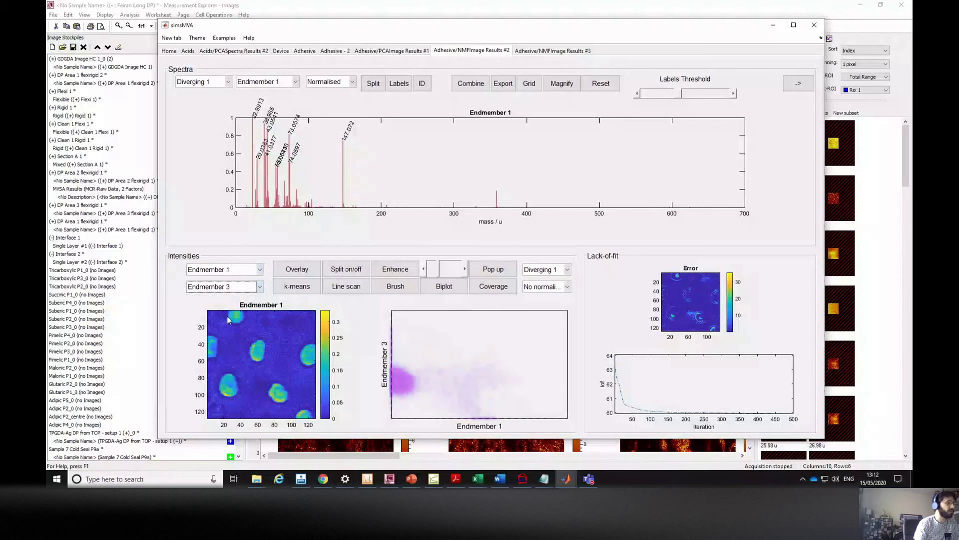
click(227, 289)
click(226, 297)
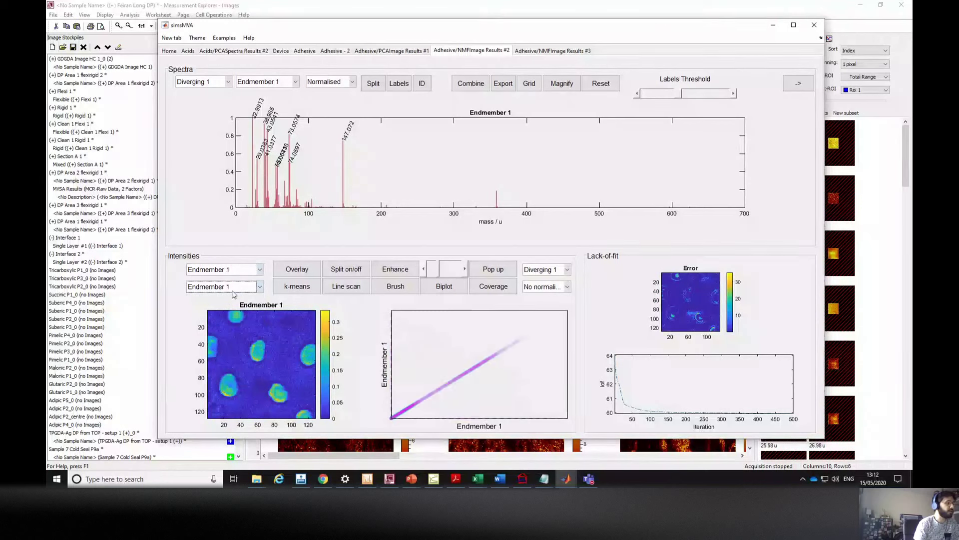
click(234, 289)
click(241, 309)
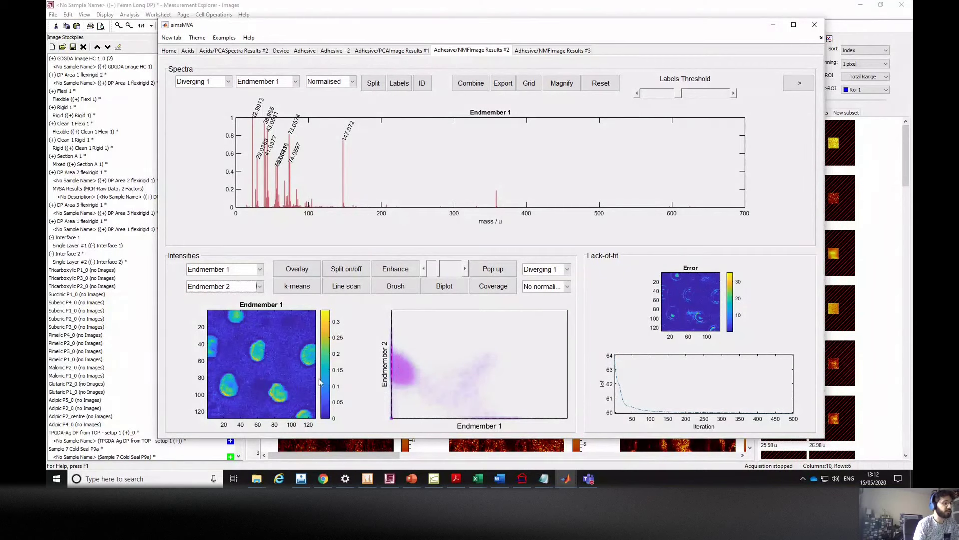
click(248, 288)
click(232, 305)
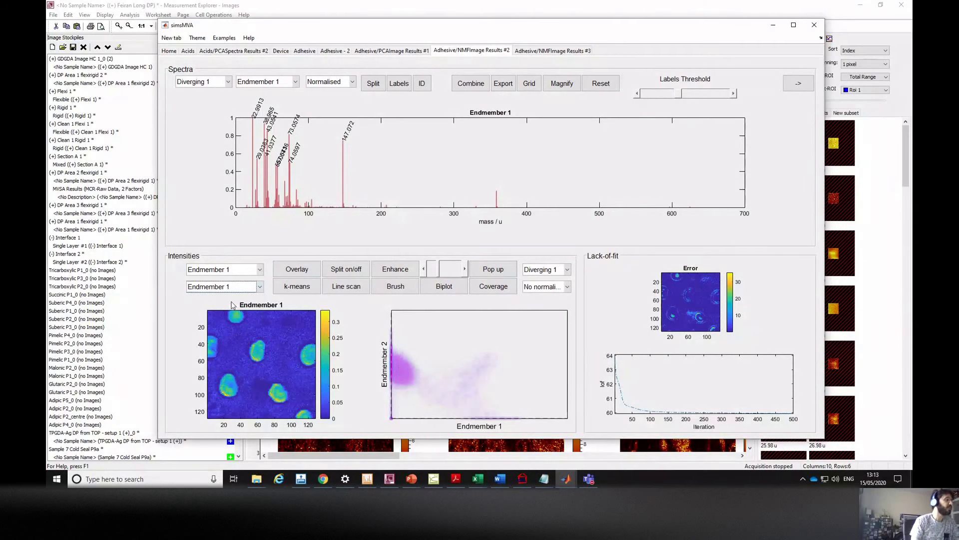
Try the Diverging 4 and hot colour maps on the Endmember 1 intensity image
click(548, 271)
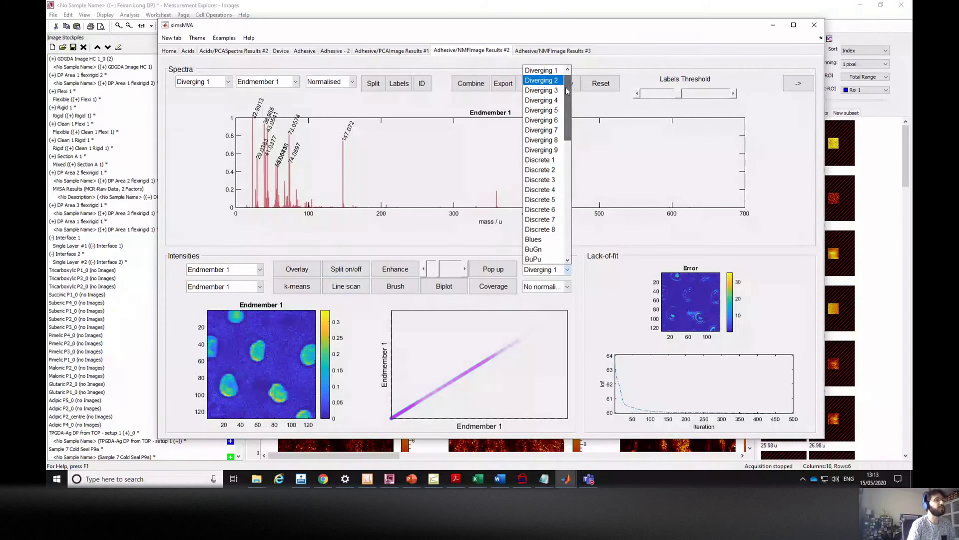
click(542, 100)
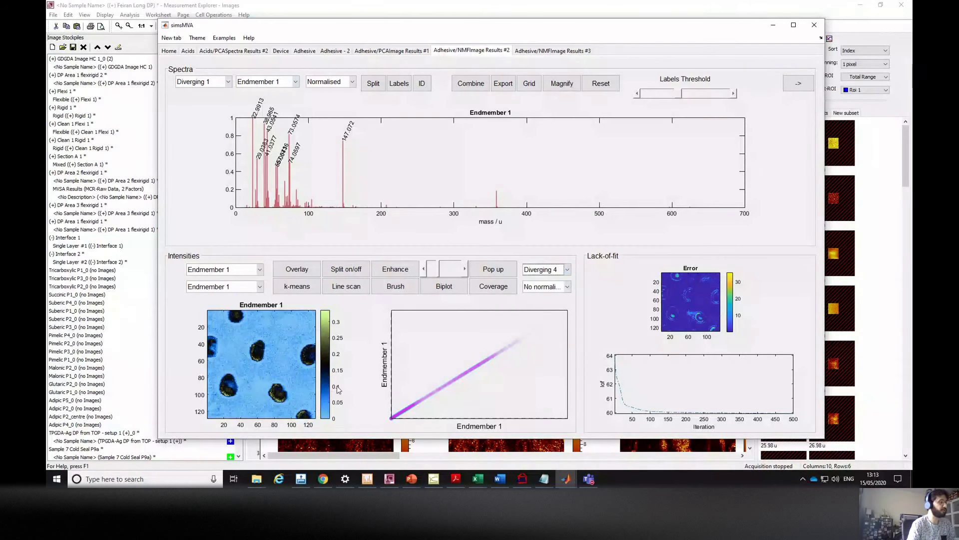
click(550, 270)
scroll(569, 116, down, 1)
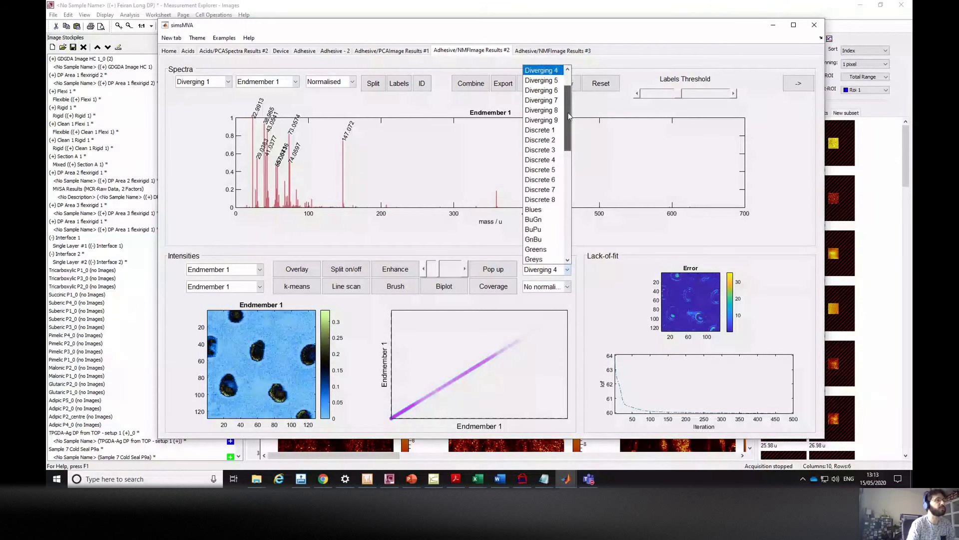
drag(568, 116, 566, 134)
drag(566, 152, 564, 166)
click(532, 249)
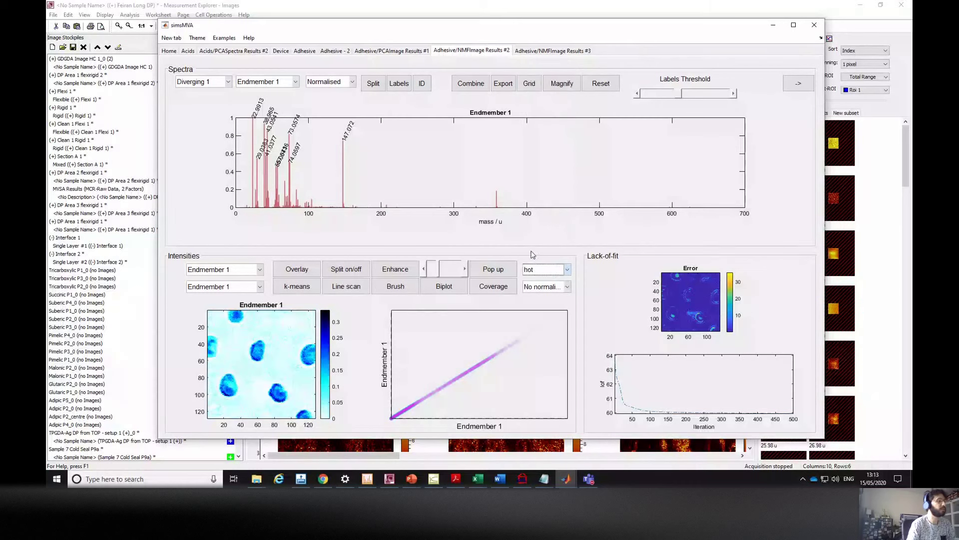
Set the colour map of the intensity image to Blues
click(534, 270)
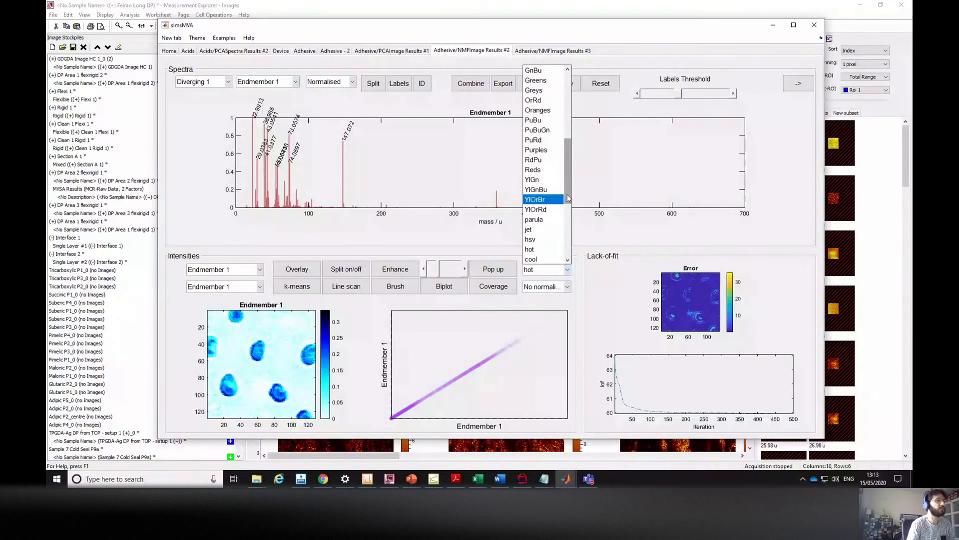
scroll(560, 200, up, 3)
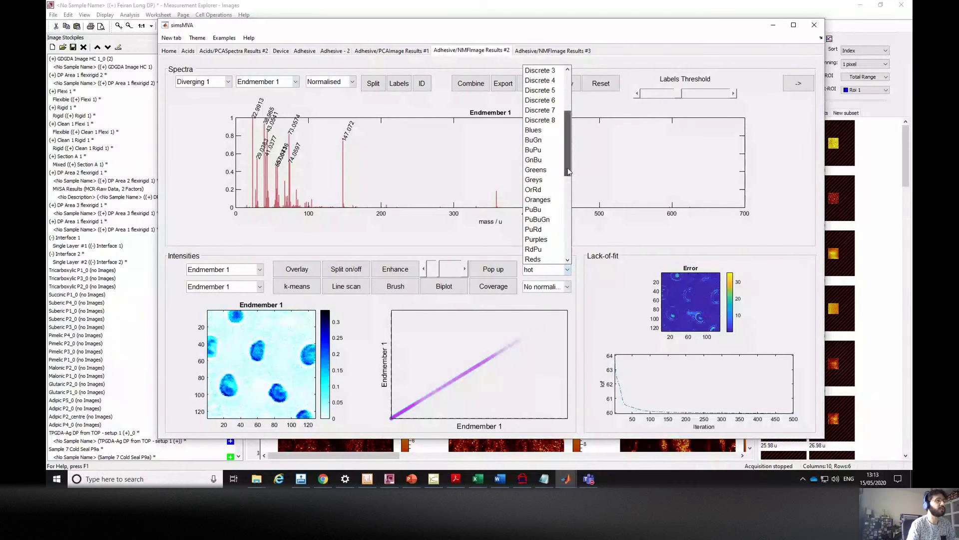
click(548, 131)
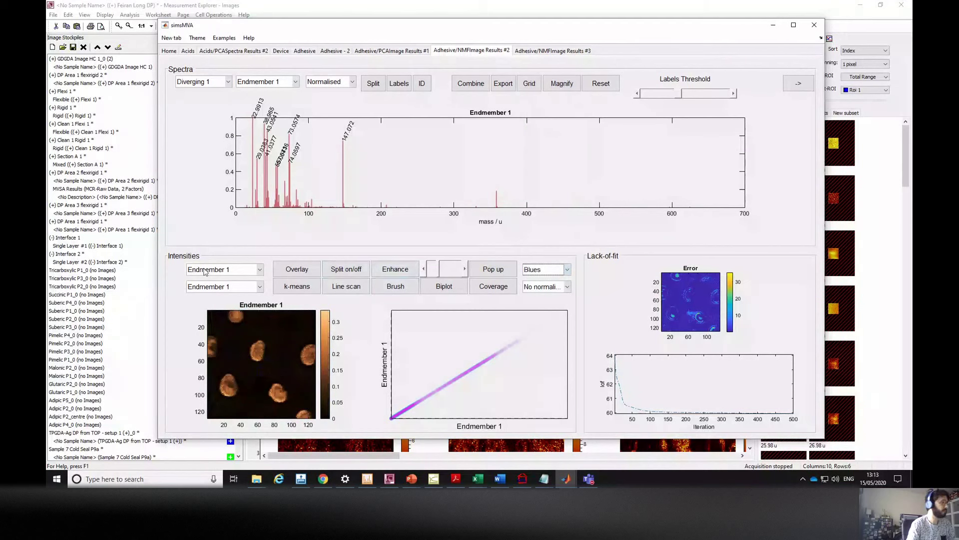
View the Endmember 2 intensity image, and display the Endmember 3 intensity image together with the Endmember 3 spectrum
click(246, 273)
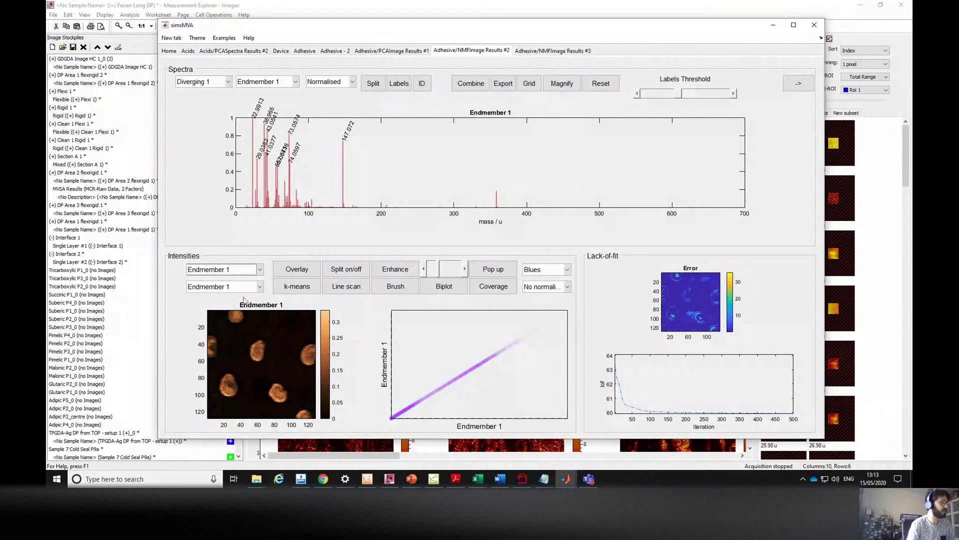
click(243, 269)
click(229, 291)
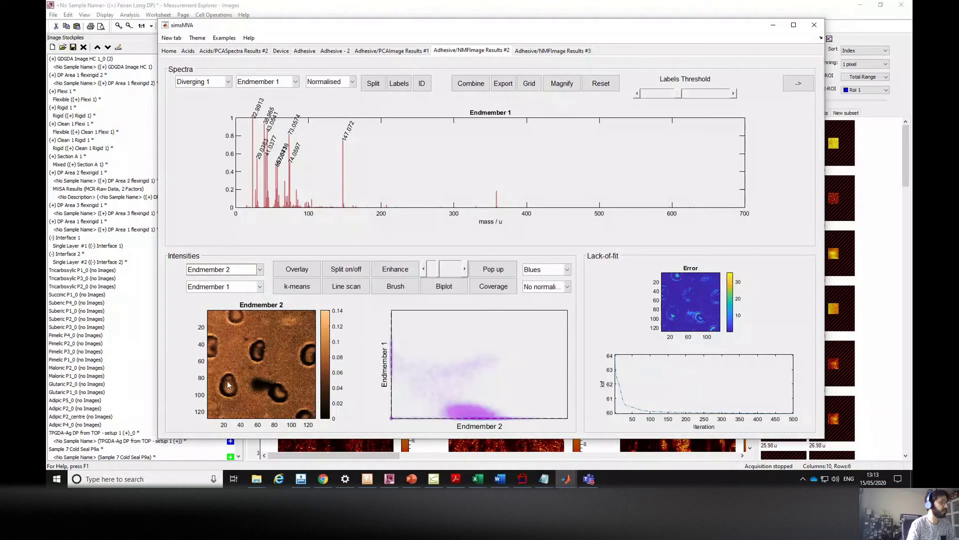
click(235, 270)
click(228, 302)
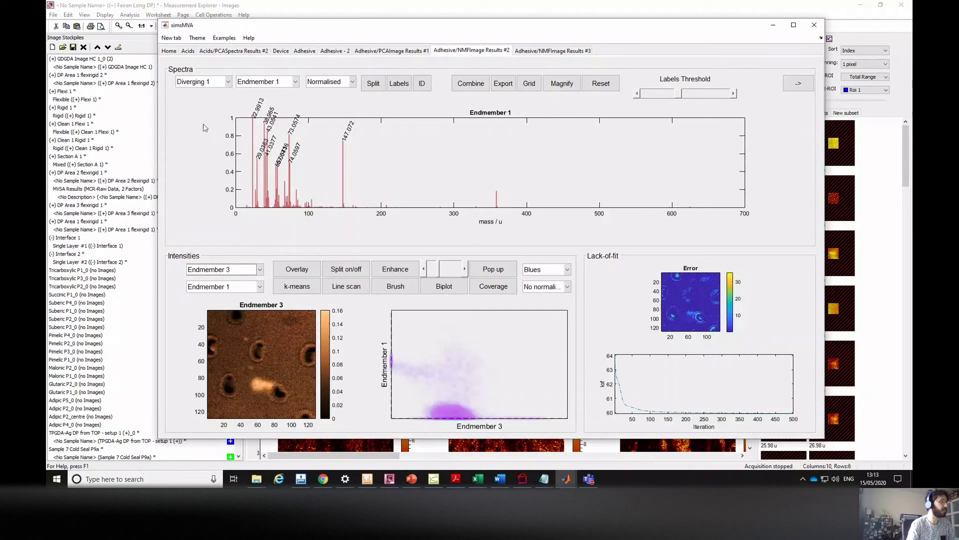
click(265, 82)
click(265, 114)
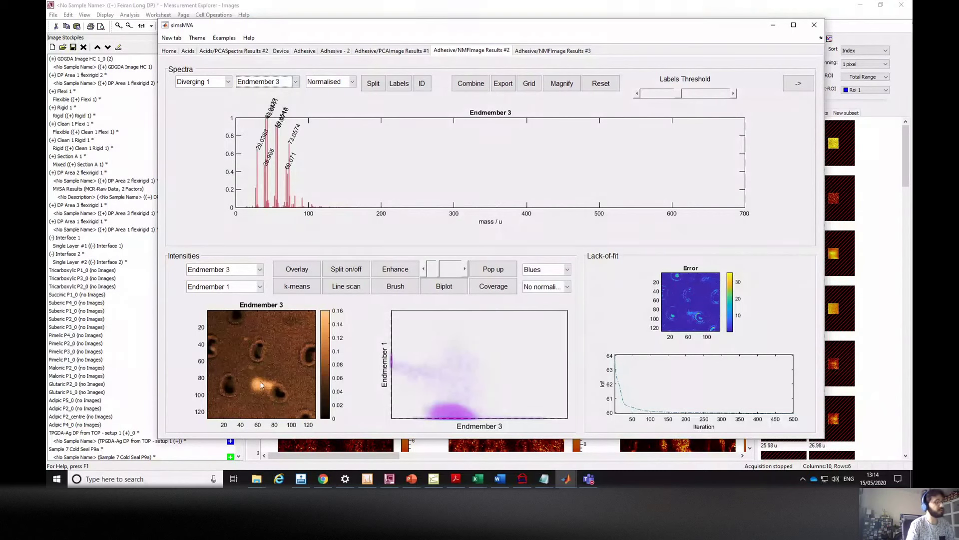
Switch the intensity image to Endmember 2 for comparison and return it to Endmember 1
click(260, 269)
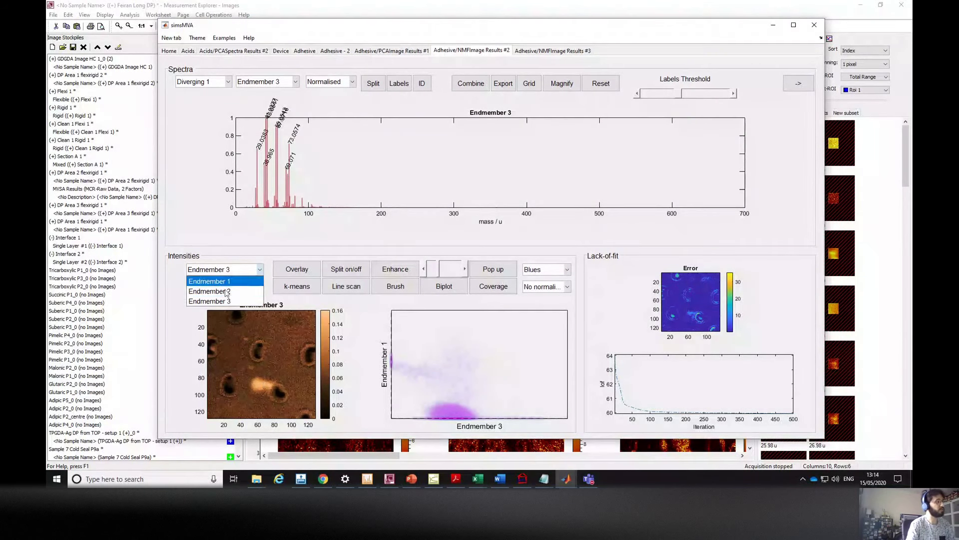
click(225, 285)
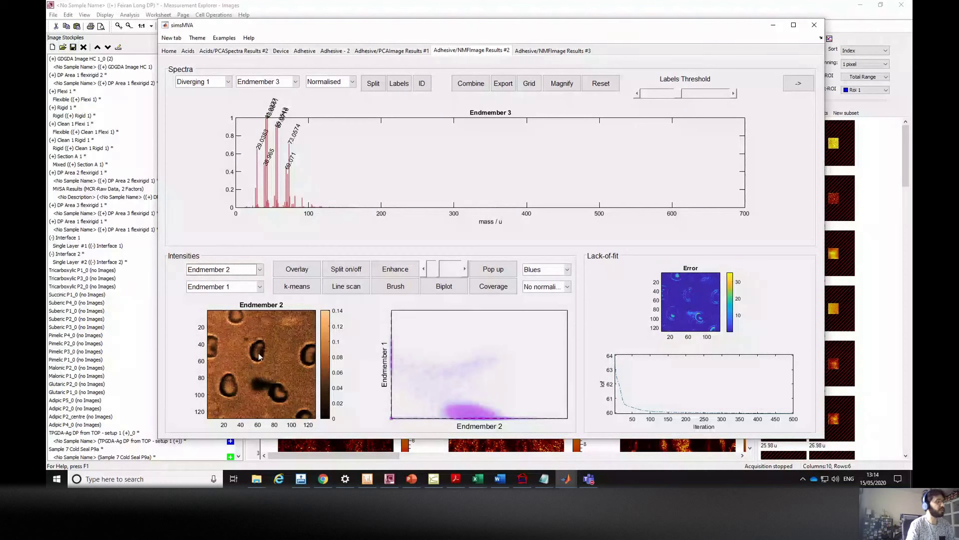
click(254, 272)
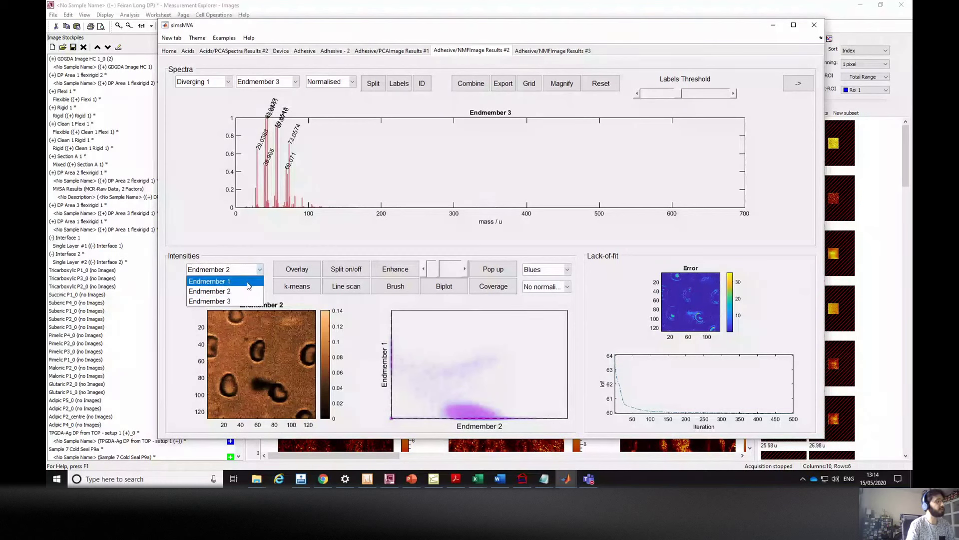
click(247, 283)
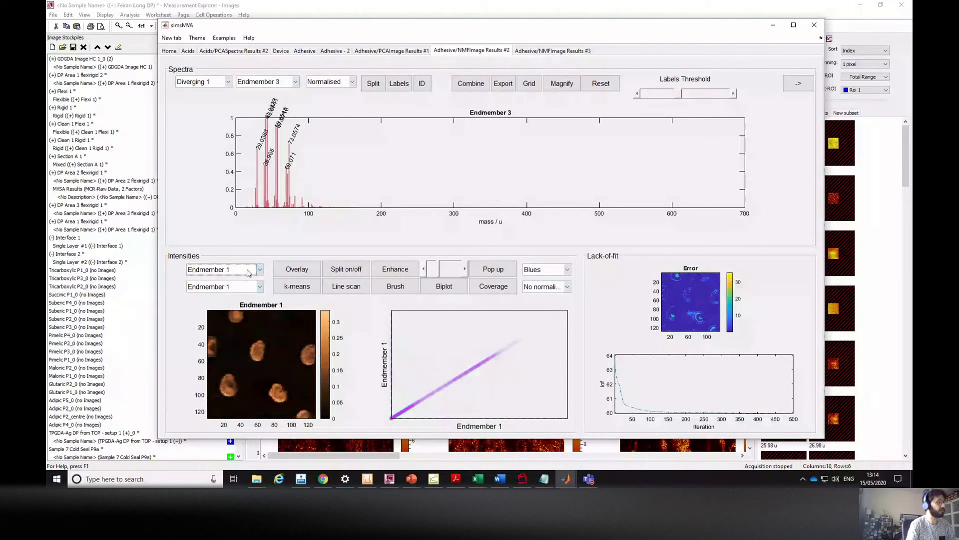
Display the Endmember 3 intensity image
click(247, 269)
click(245, 300)
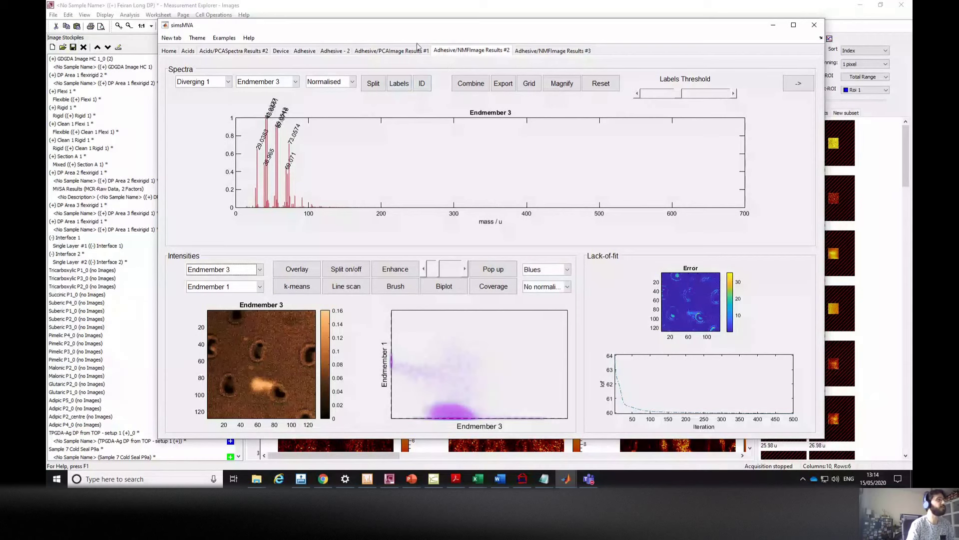
Return to the original Adhesive dataset and set its analysis sampling to Whole image
click(332, 52)
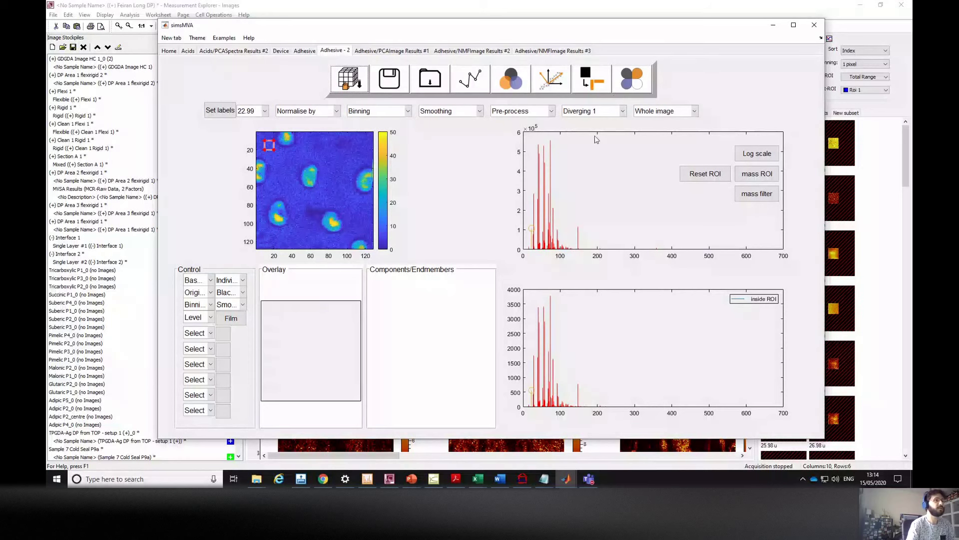
click(305, 51)
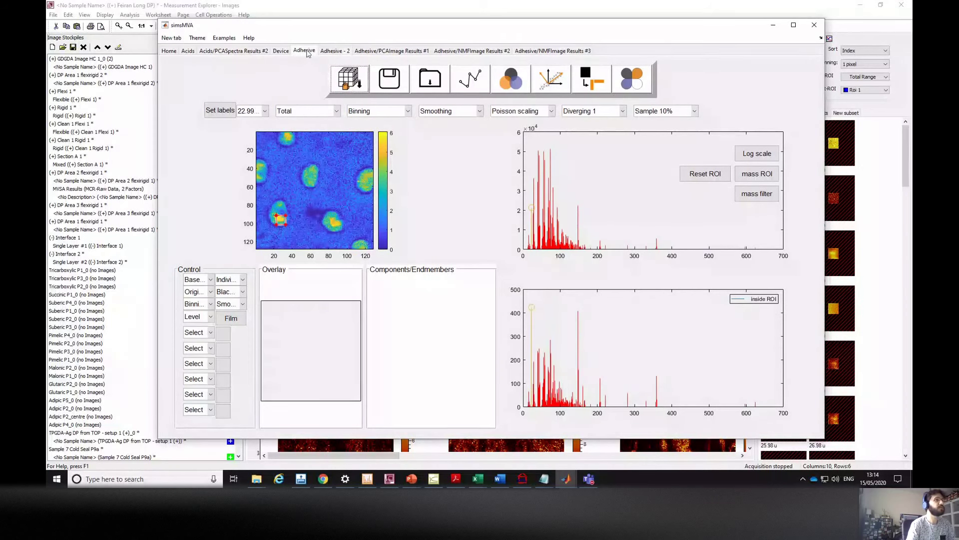
click(641, 112)
click(649, 122)
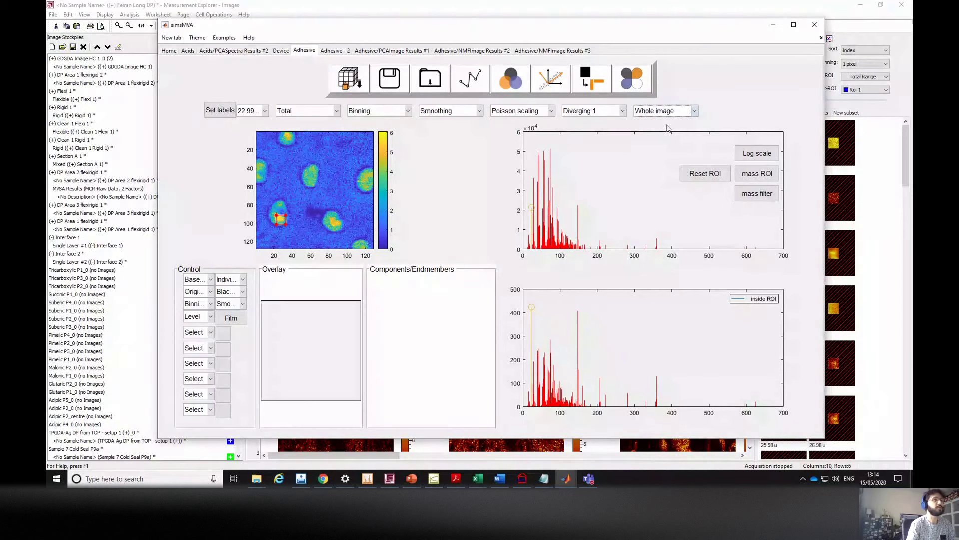
Run NMF on the Adhesive image with 4 endmembers, 500 iterations and lack-of-fit calculation enabled
click(597, 83)
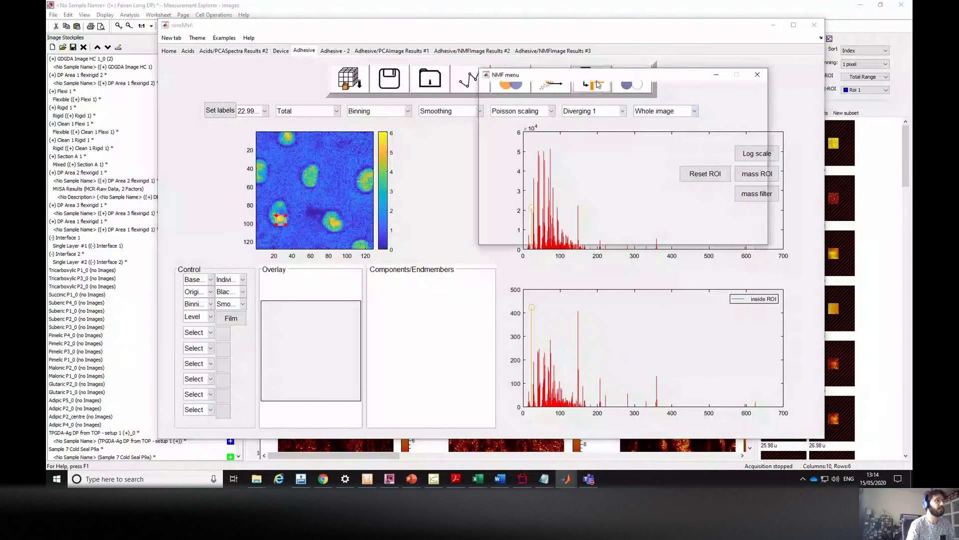
double_click(635, 136)
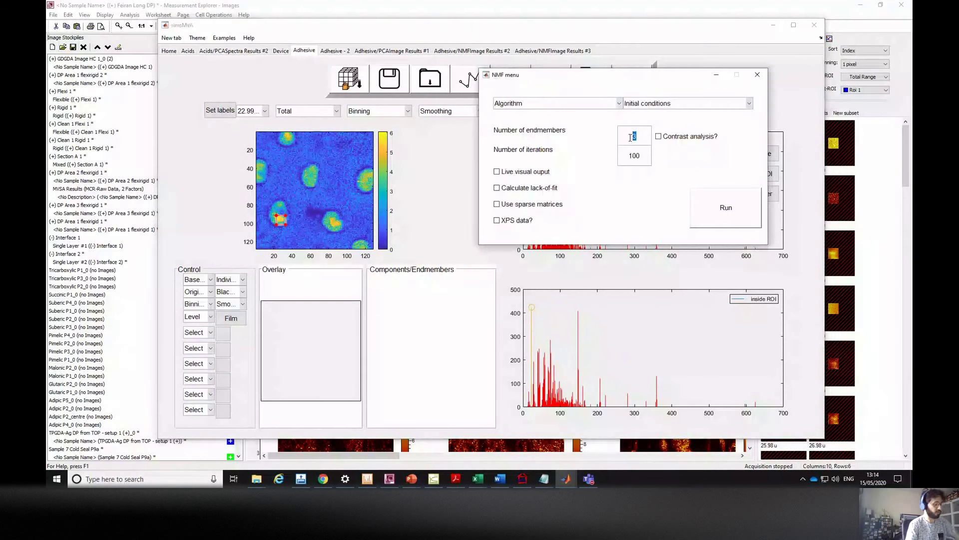
text(4)
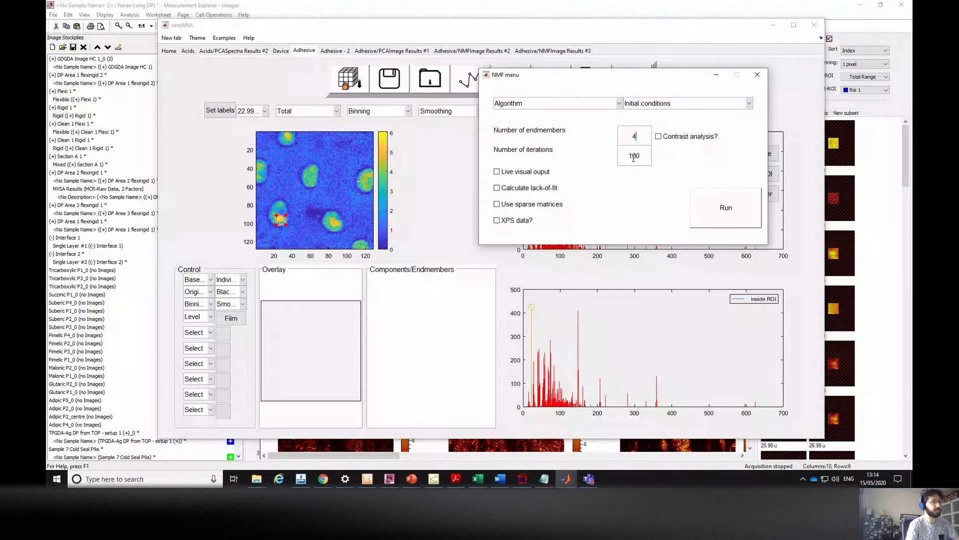
double_click(633, 156)
text(500)
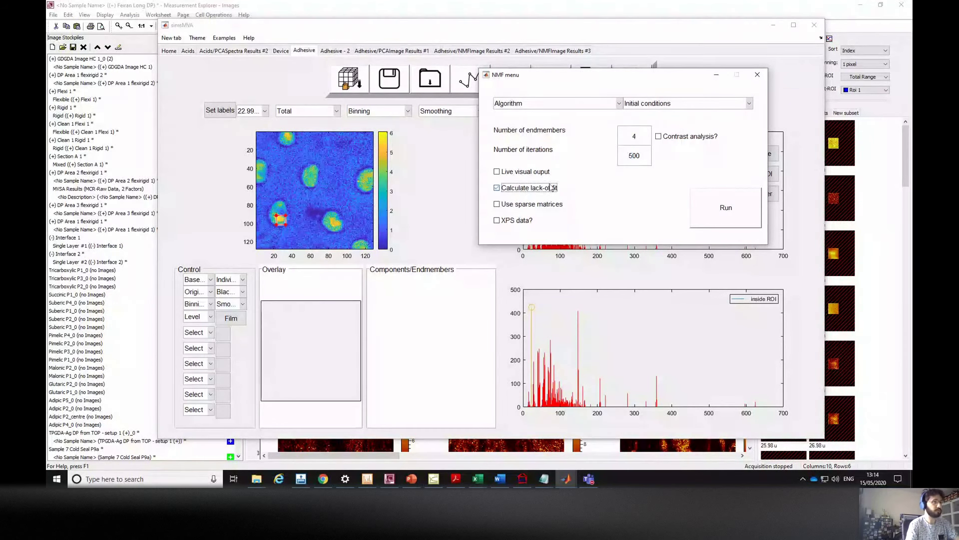
click(715, 213)
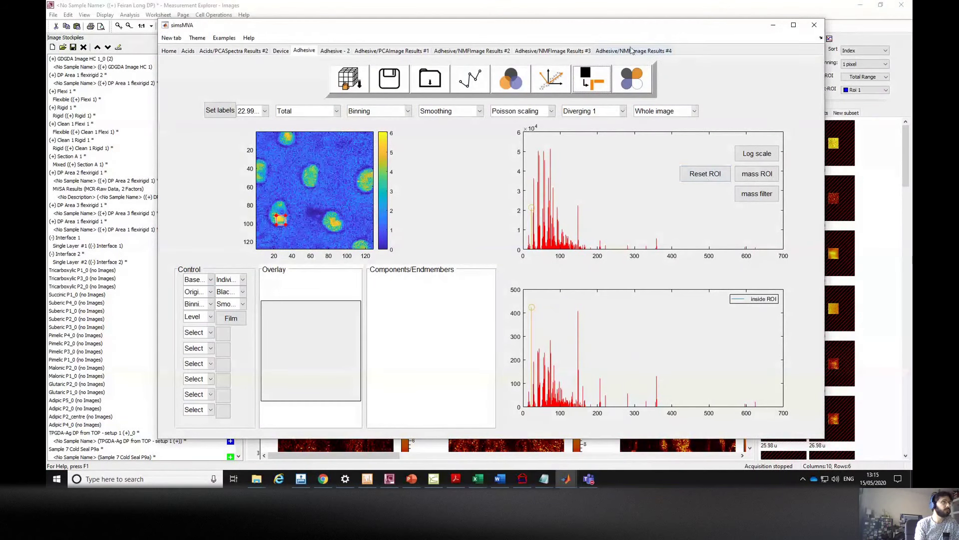
Open the Adhesive NMF image results #4 and view the intensity images of Endmembers 2, 3 and 4 in turn
click(633, 51)
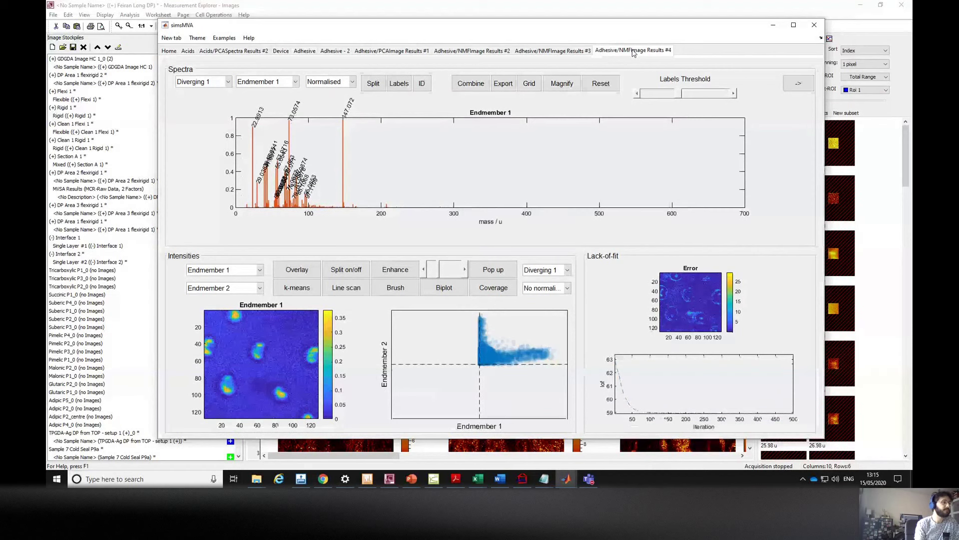
click(238, 272)
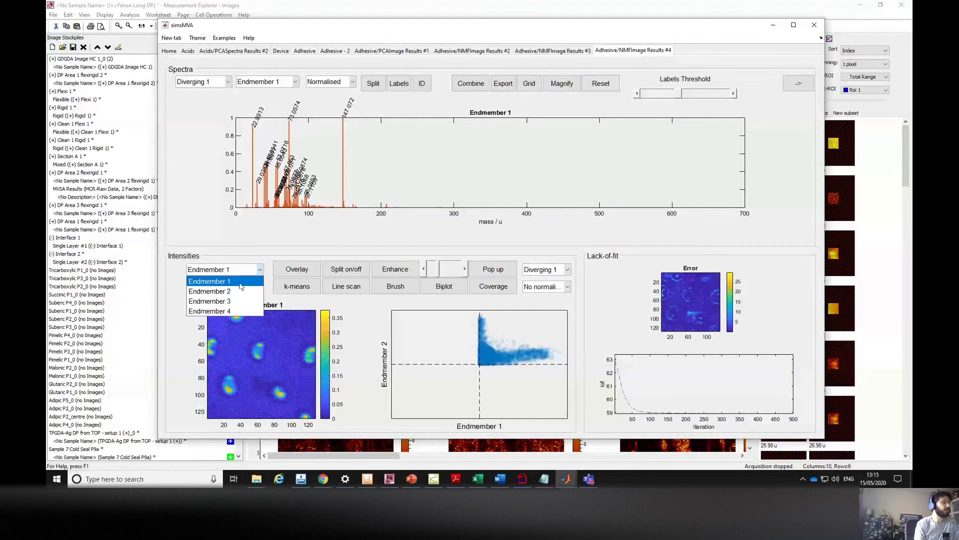
click(232, 291)
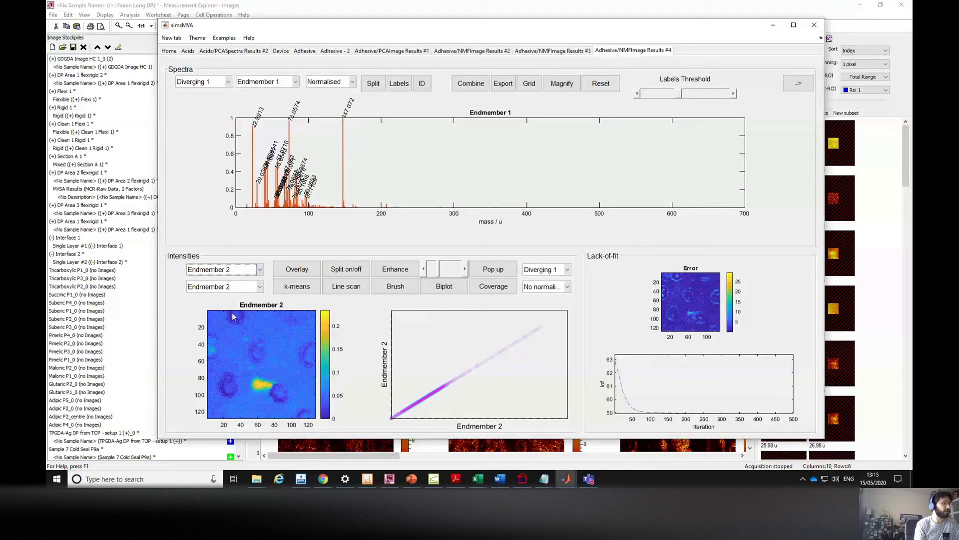
click(234, 270)
click(235, 300)
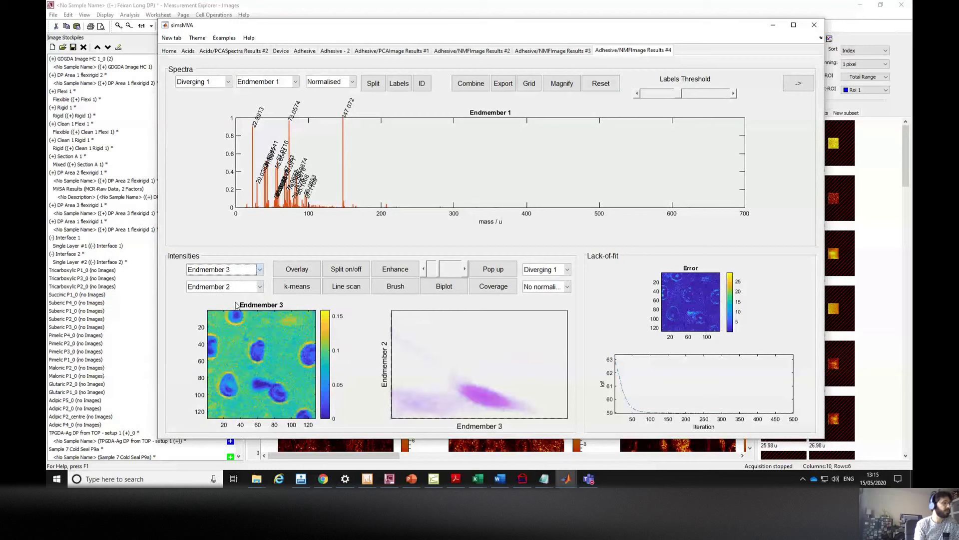
click(242, 270)
click(232, 308)
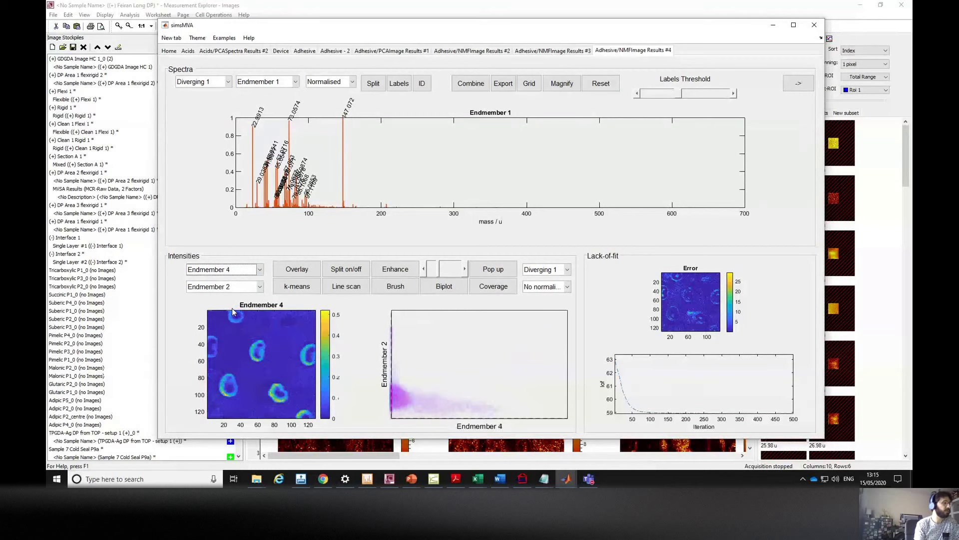
Compare the Endmember 1 and Endmember 4 intensity images by alternating between them, ending on Endmember 4
click(235, 271)
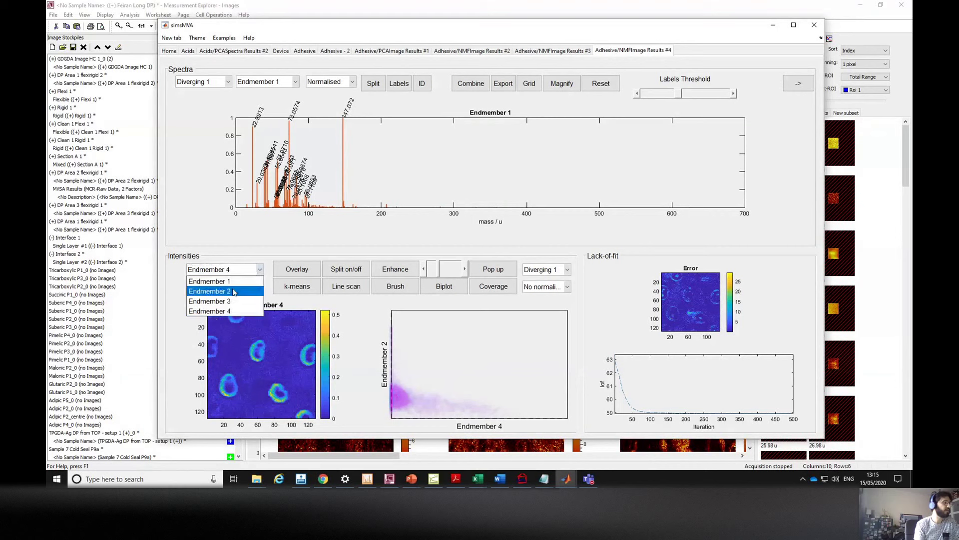
click(233, 283)
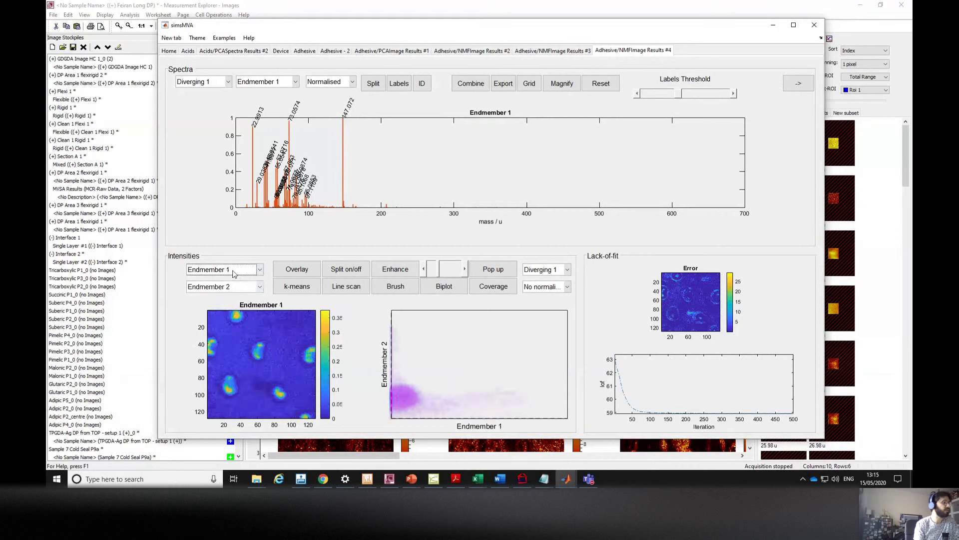
click(234, 273)
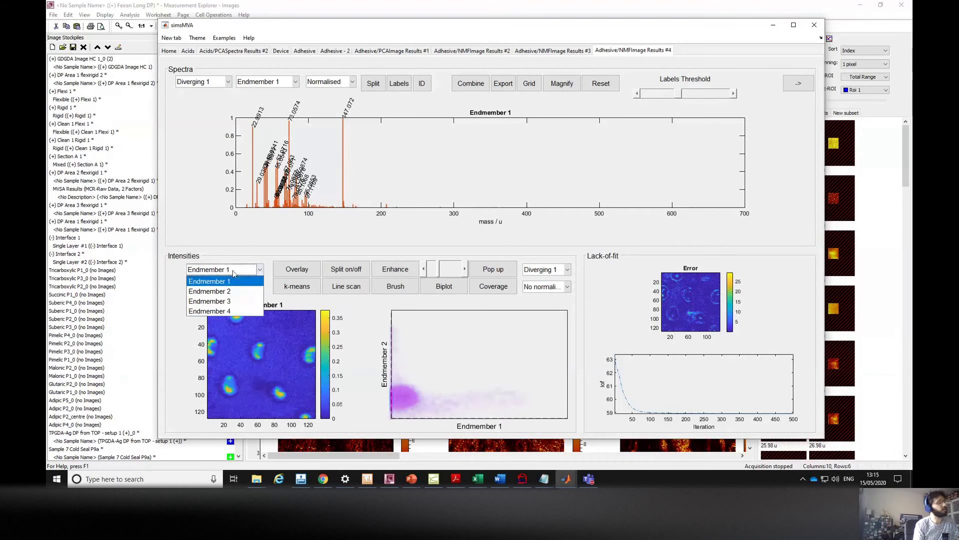
click(226, 311)
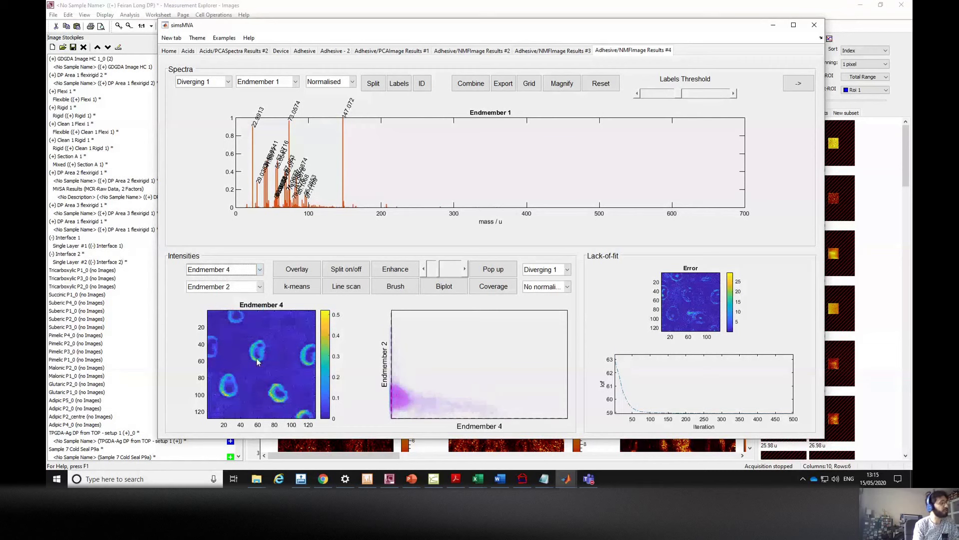
click(245, 270)
click(244, 286)
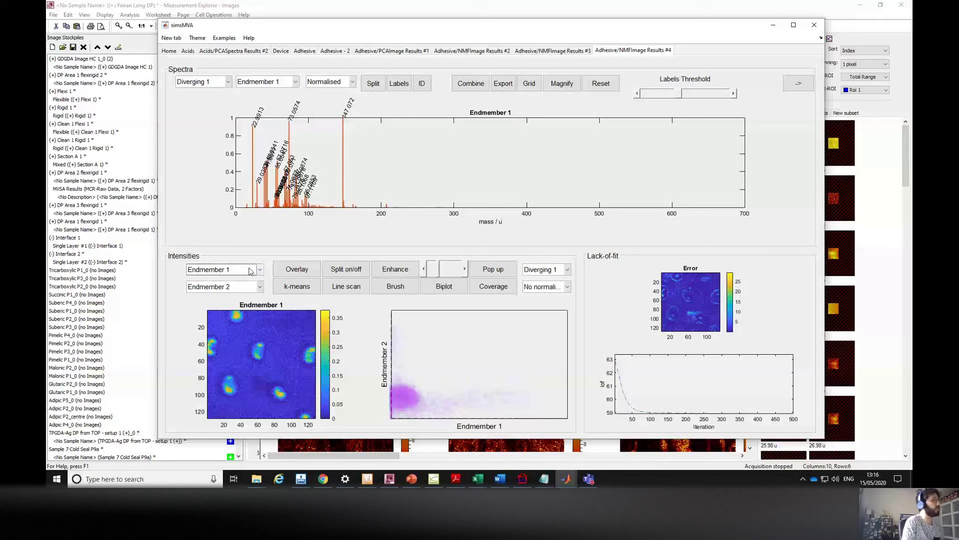
click(250, 271)
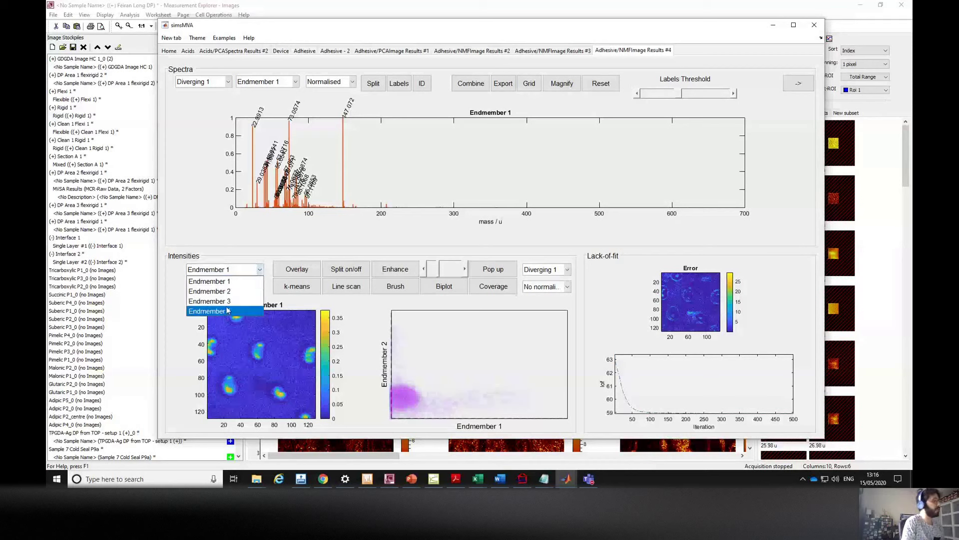
click(225, 306)
click(228, 270)
click(231, 282)
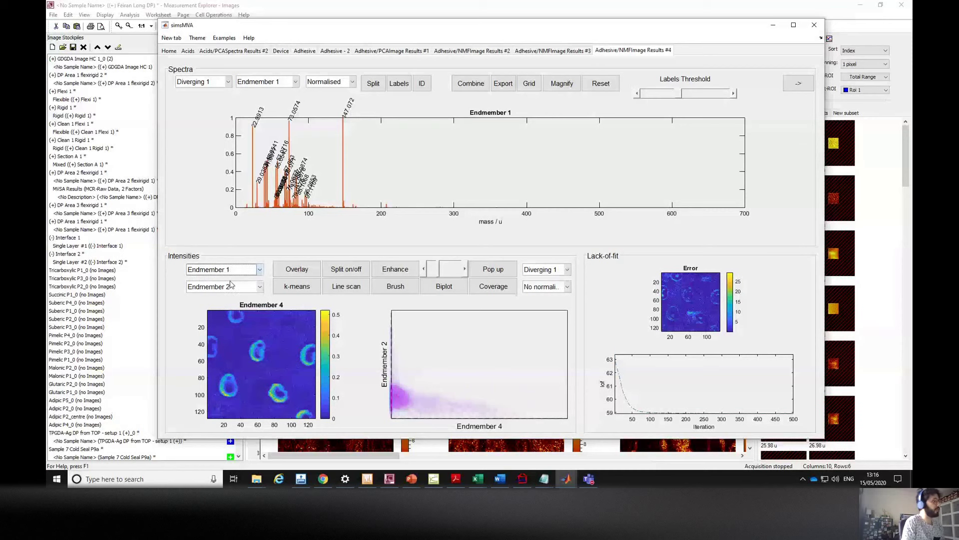
click(231, 270)
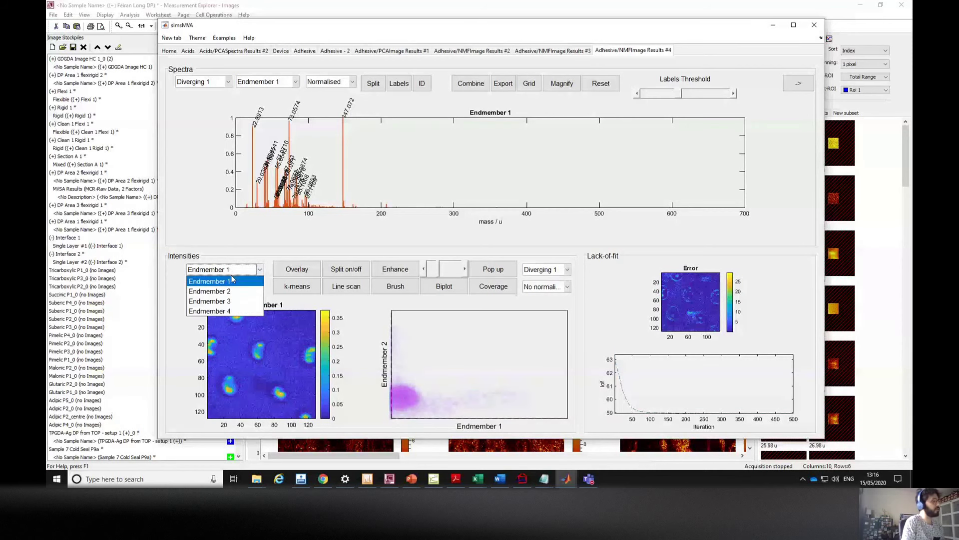
click(228, 307)
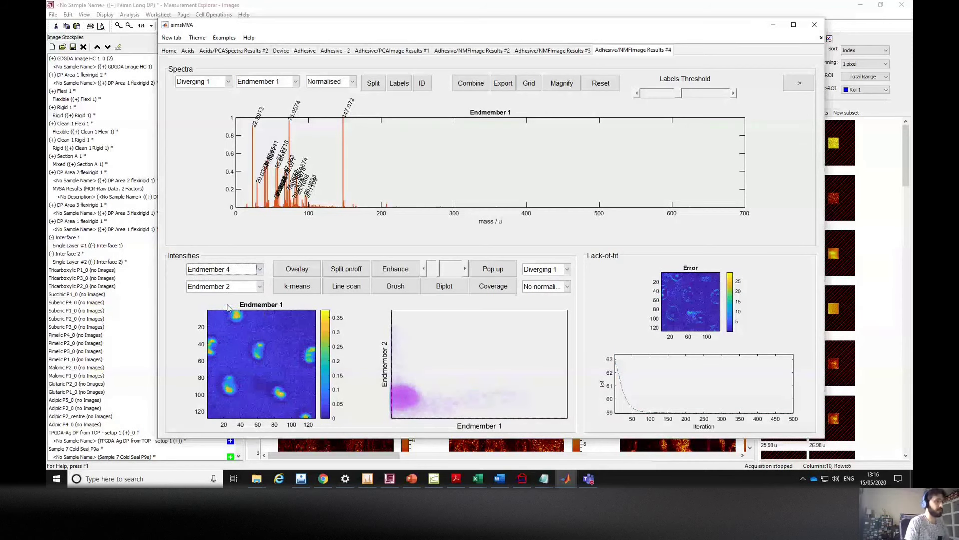
Set the intensity image colour map to Blues and view the Endmember 1 and Endmember 2 images with it
click(563, 270)
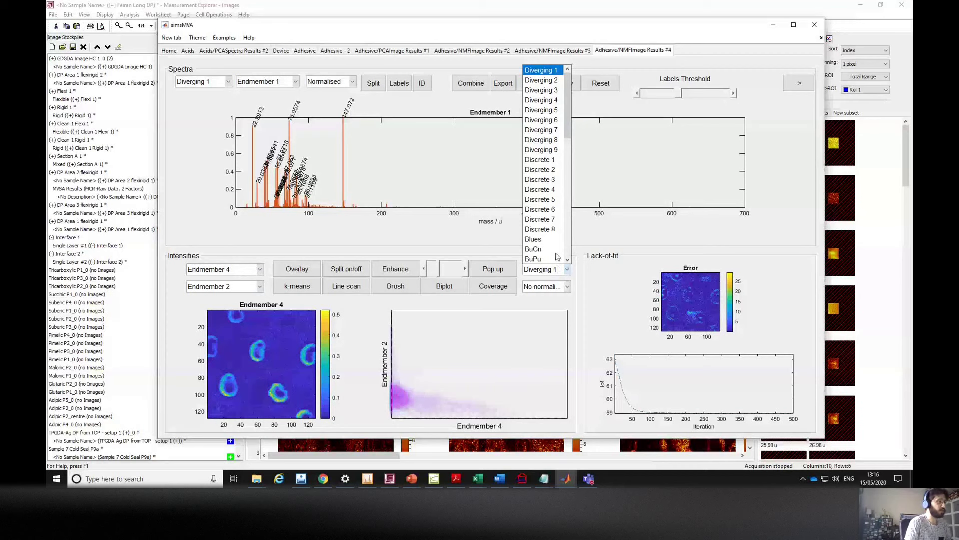
click(545, 240)
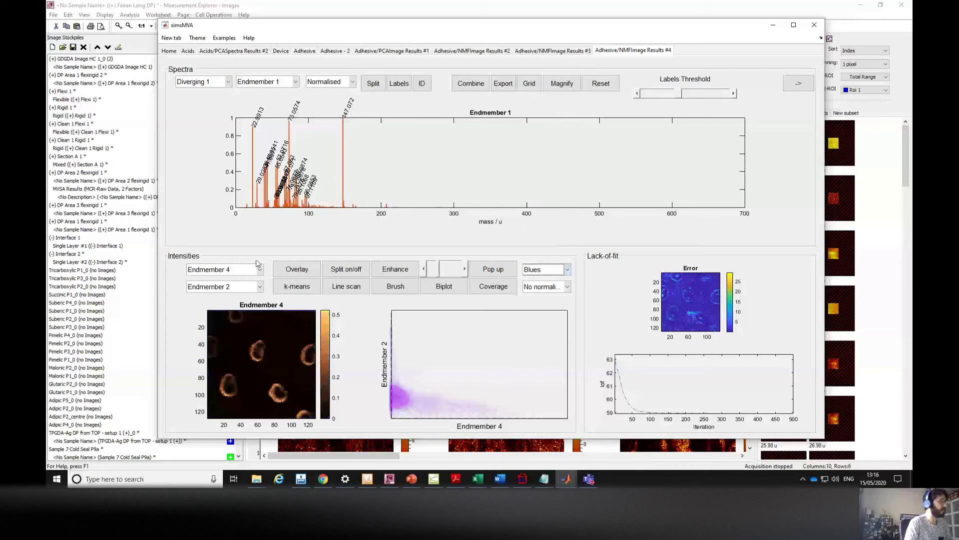
click(241, 270)
click(228, 280)
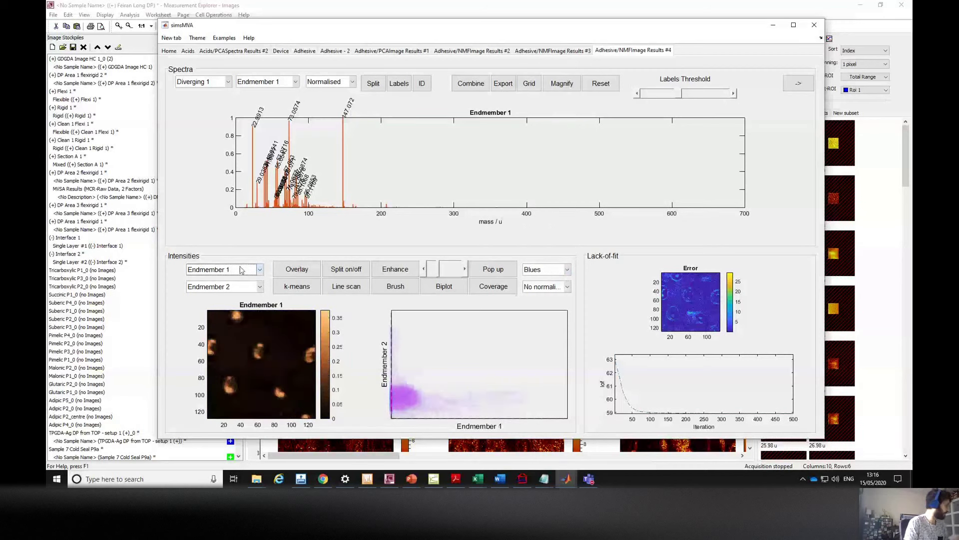
click(240, 270)
click(231, 290)
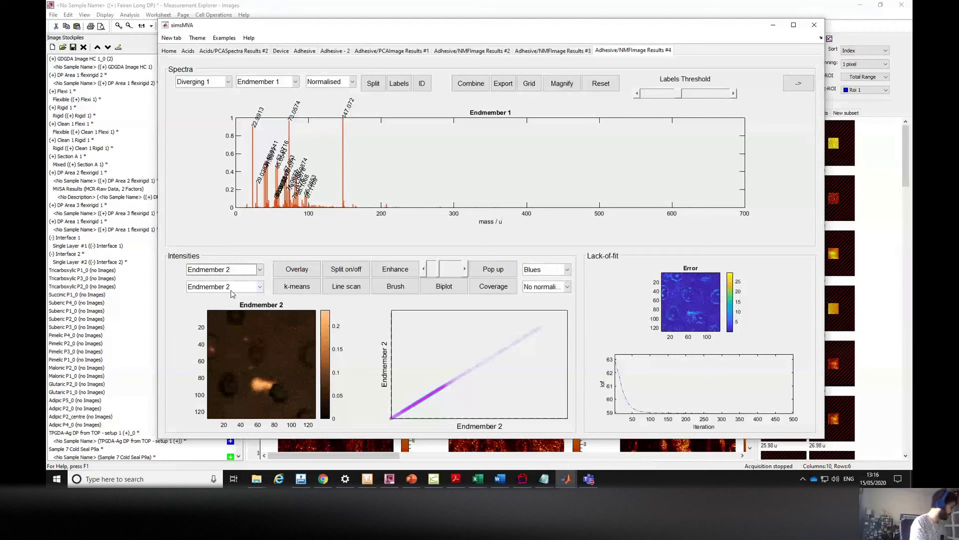
Open the endmember overlay window and enlarge it to nearly fill the results window
click(296, 271)
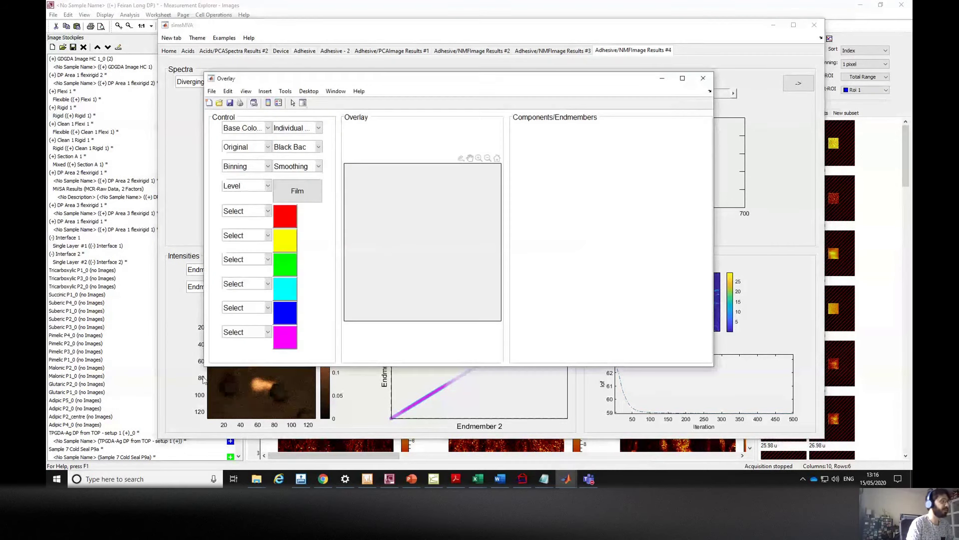
drag(205, 366, 116, 406)
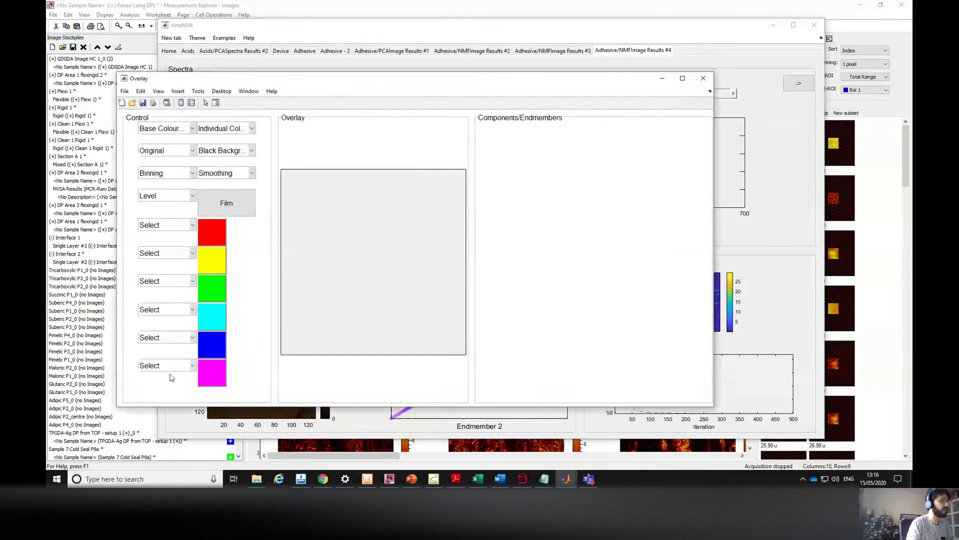
drag(582, 73, 584, 72)
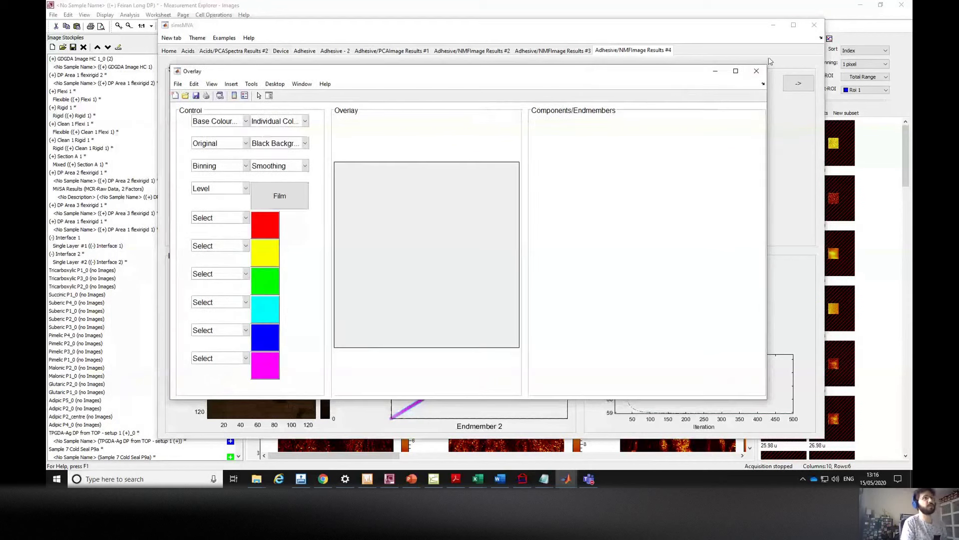
drag(768, 64, 789, 56)
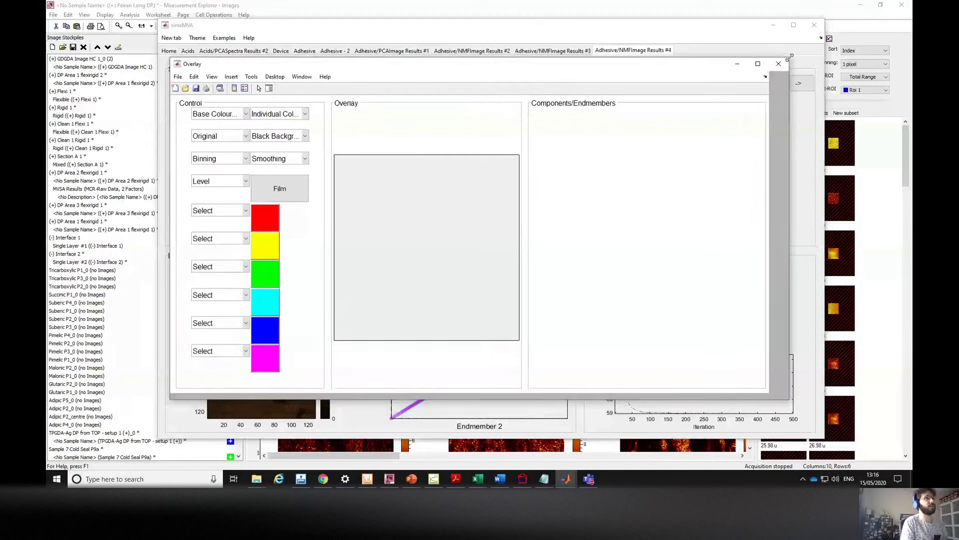
Assign Endmembers 1, 2, 3 and 4 to the red, yellow, green and cyan overlay channels respectively
click(235, 215)
click(245, 216)
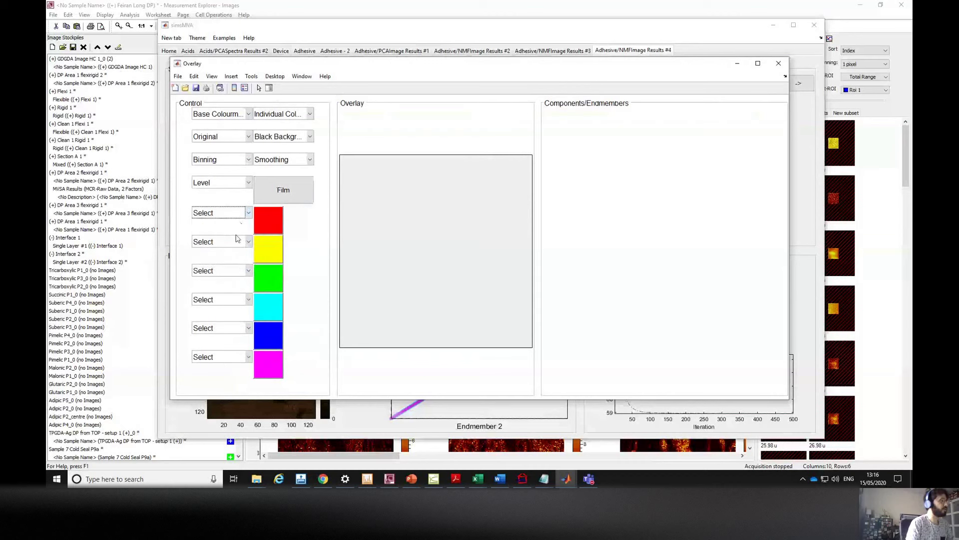
click(236, 242)
click(236, 243)
click(229, 215)
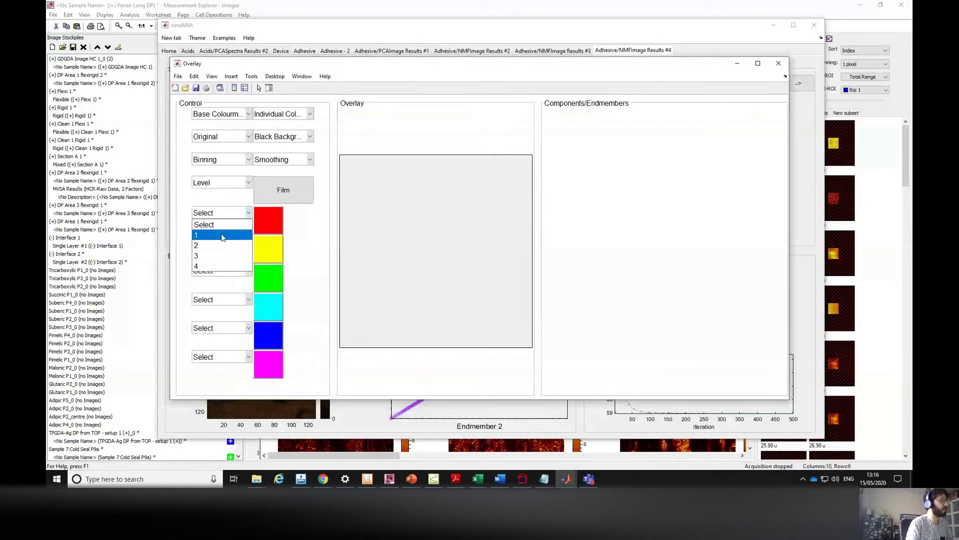
click(219, 234)
click(222, 242)
click(209, 274)
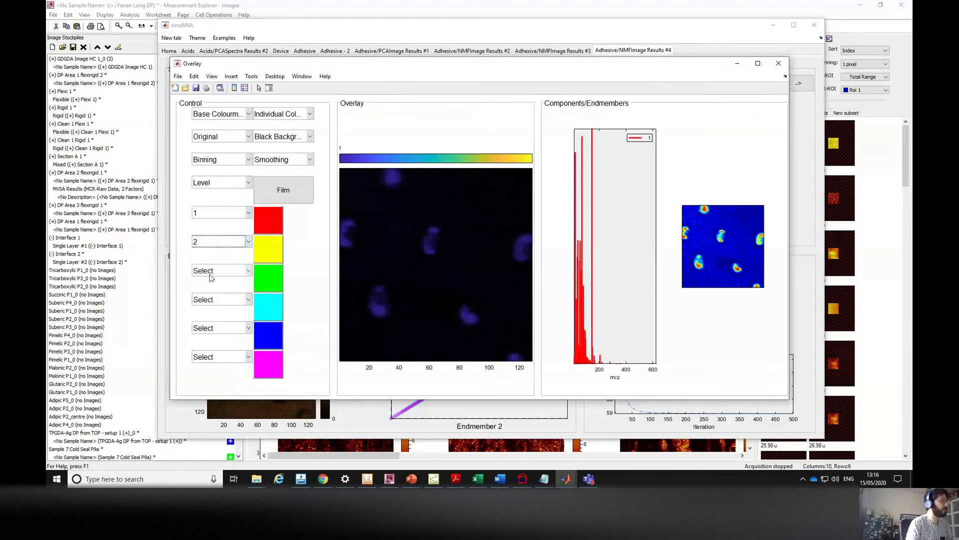
click(210, 272)
click(203, 313)
click(207, 303)
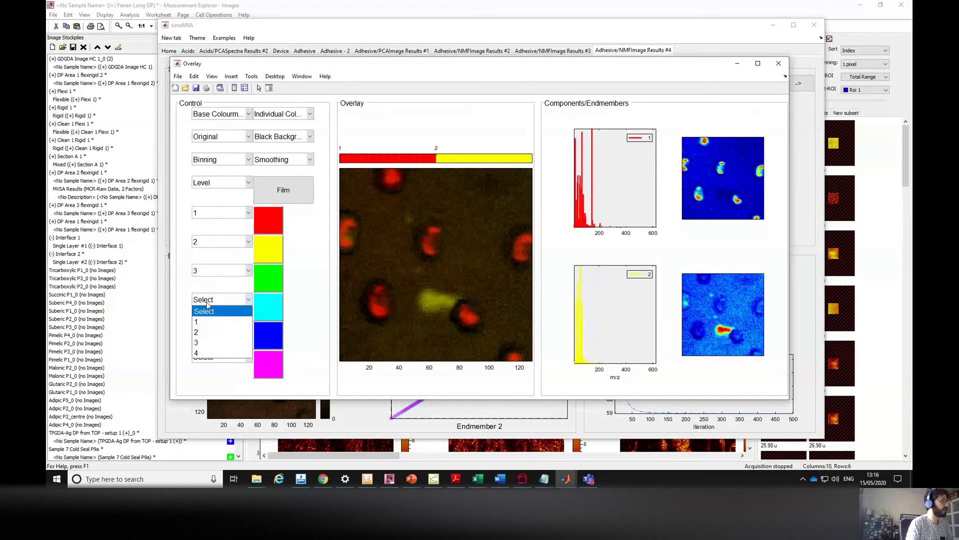
click(197, 353)
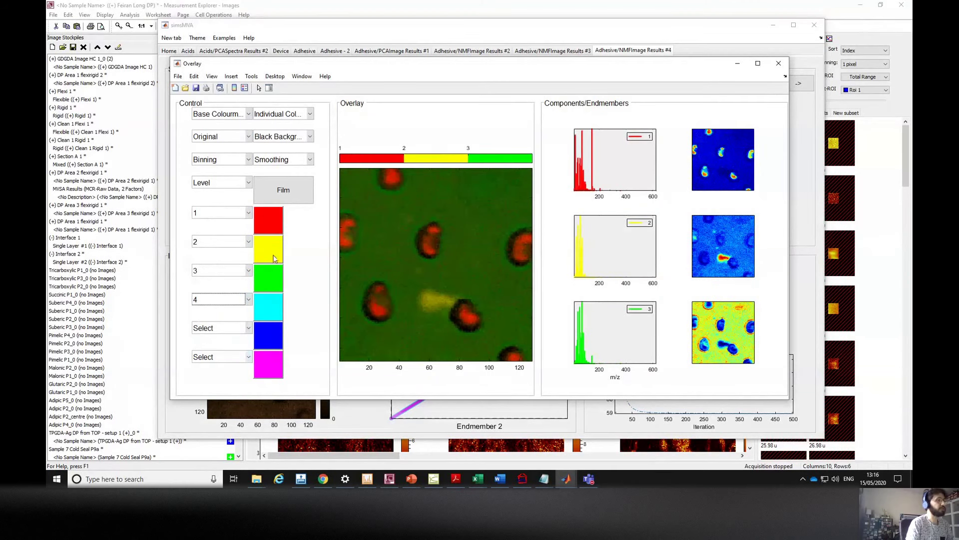
Set the individual colour map of the endmember images in the overlay window to Blues
click(227, 114)
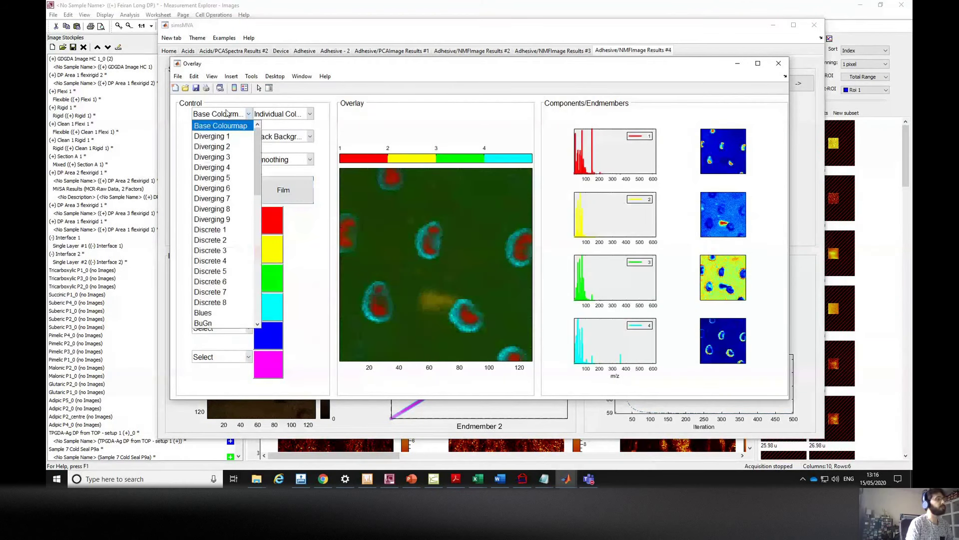
click(226, 113)
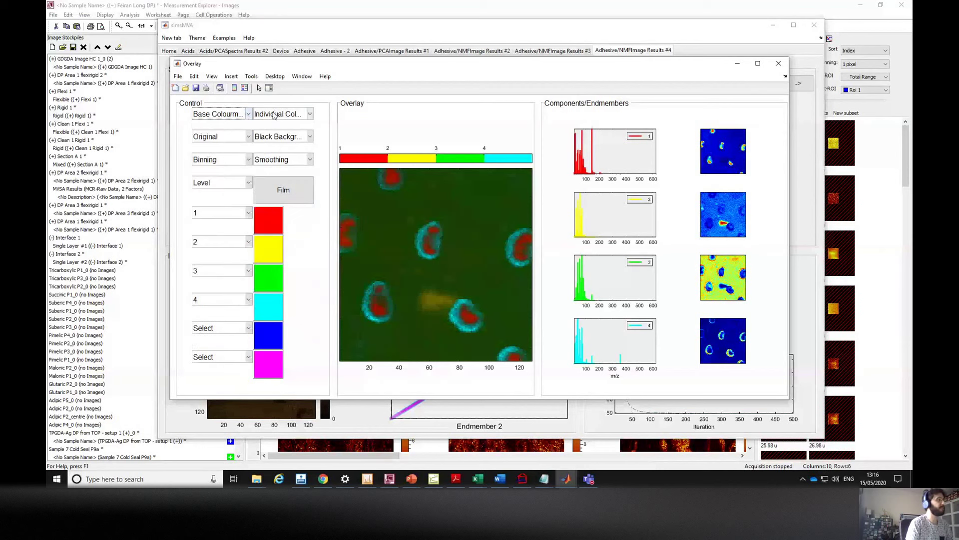
click(274, 115)
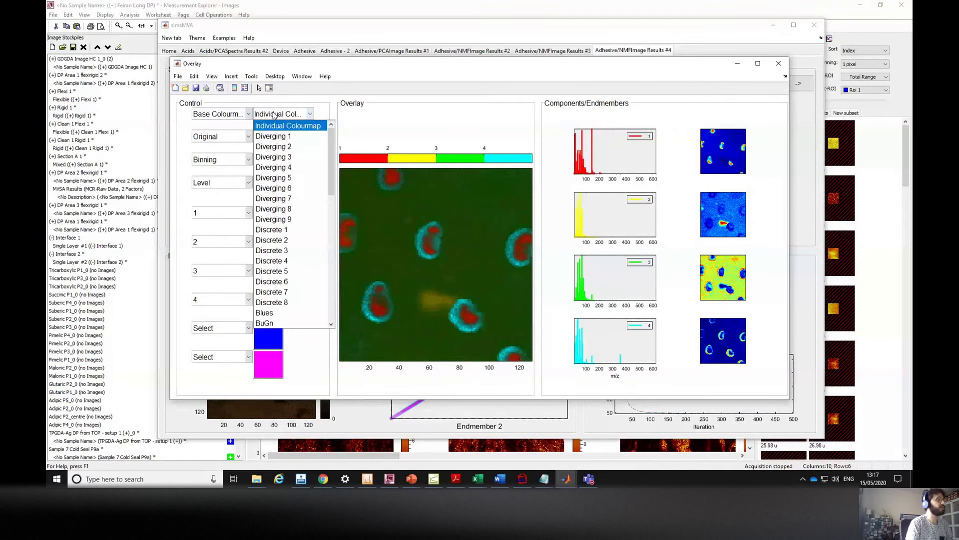
scroll(294, 210, down, 3)
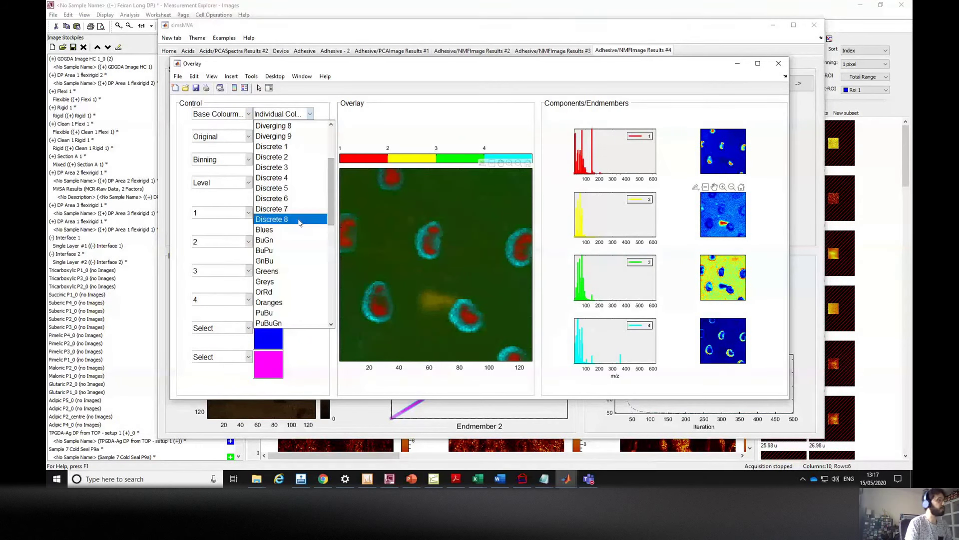
click(286, 232)
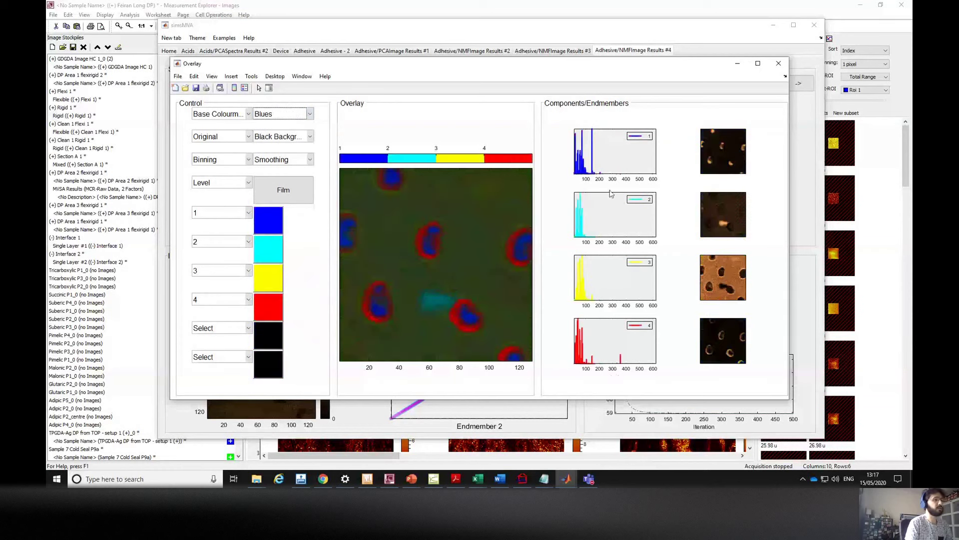
Try the Discrete 1 and Discrete 3 base colour maps on the four-endmember overlay
click(248, 115)
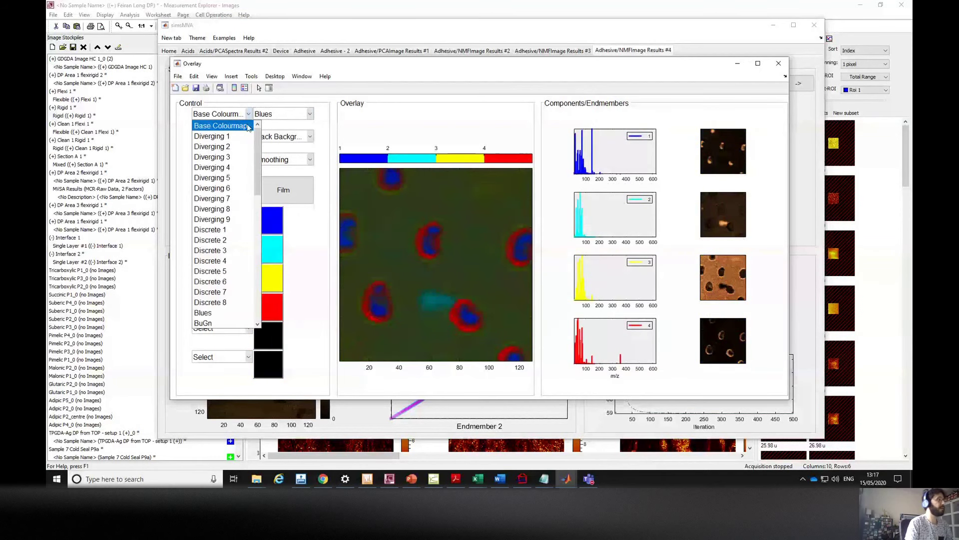
scroll(252, 160, down, 3)
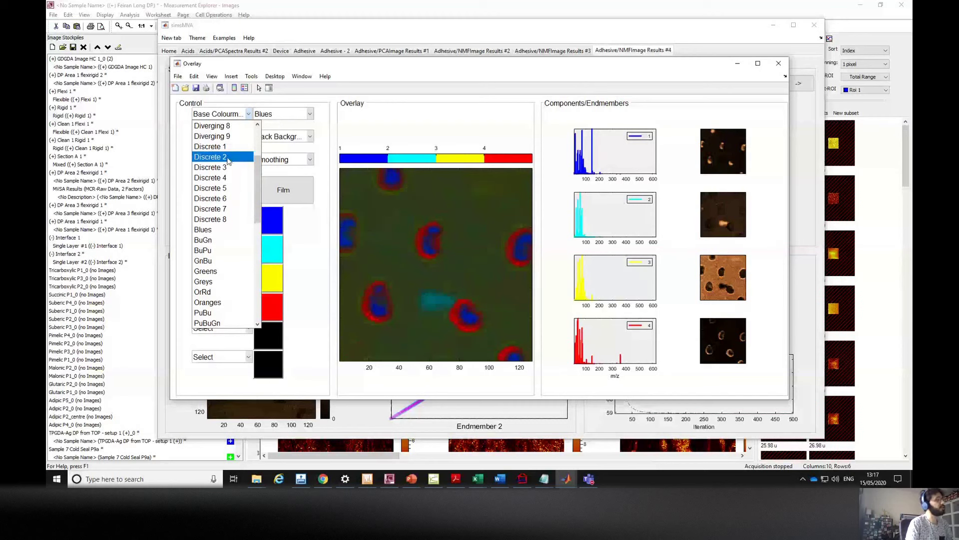
click(297, 233)
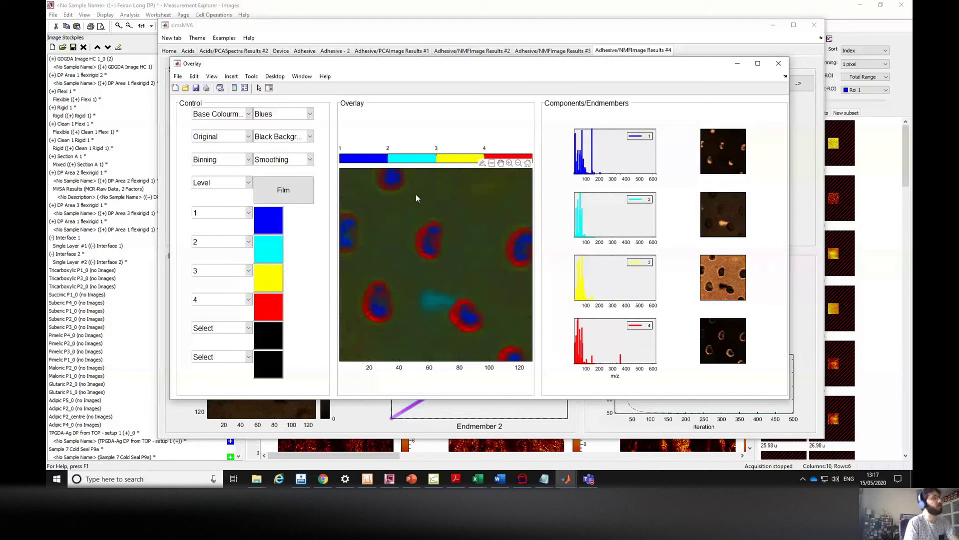
click(229, 118)
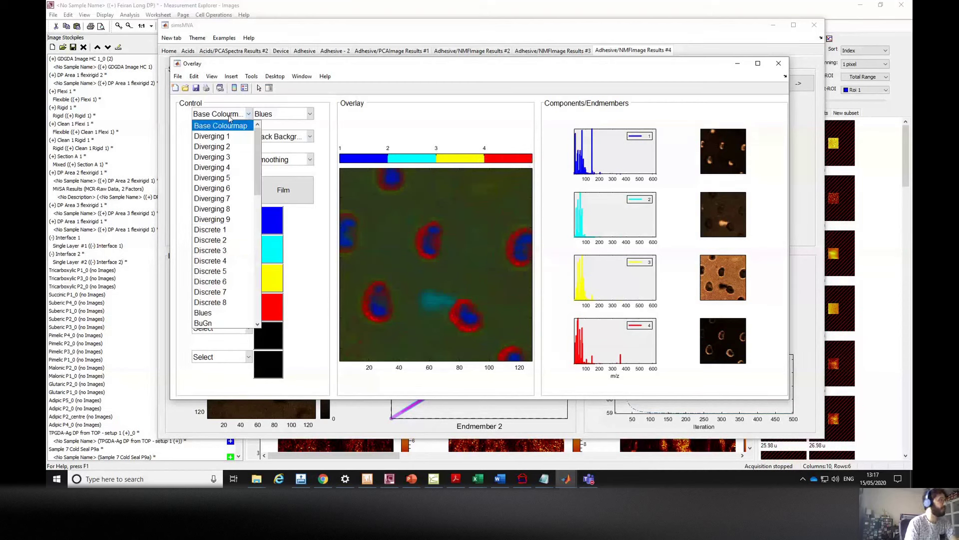
click(223, 233)
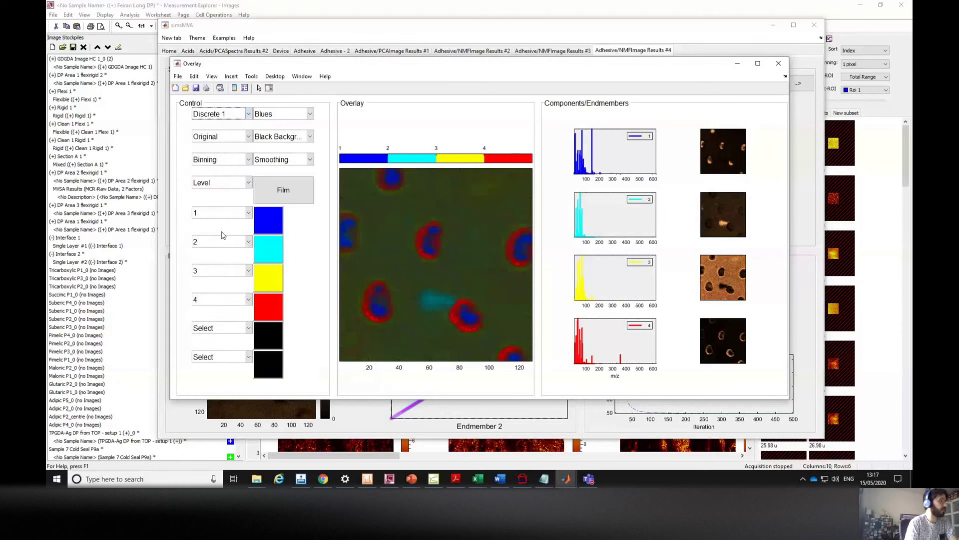
click(223, 114)
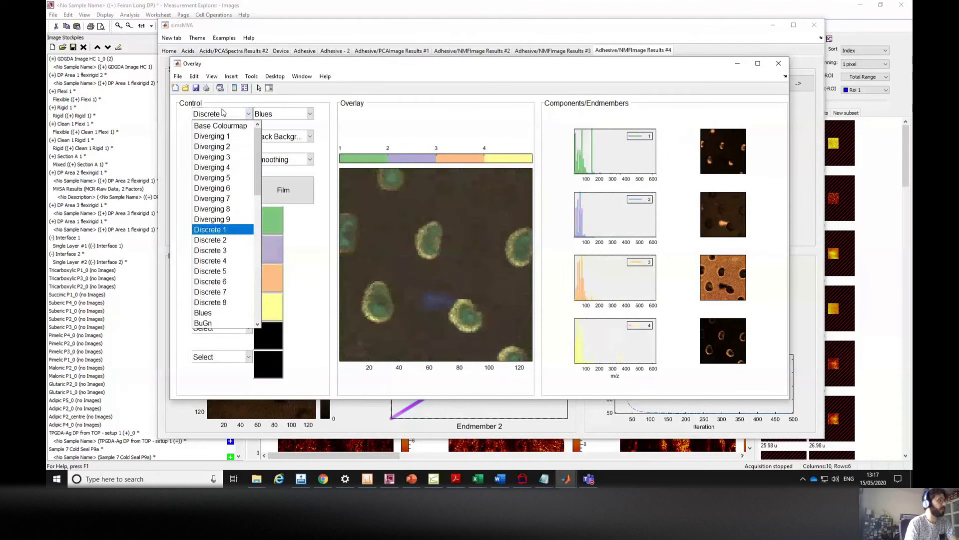
click(208, 251)
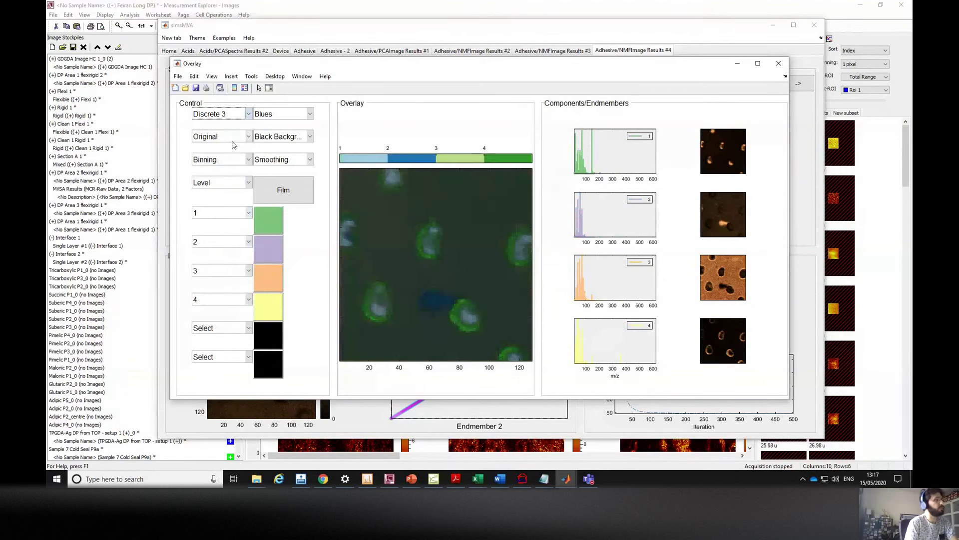
Set the base colour map of the four-endmember overlay to hsv
click(248, 114)
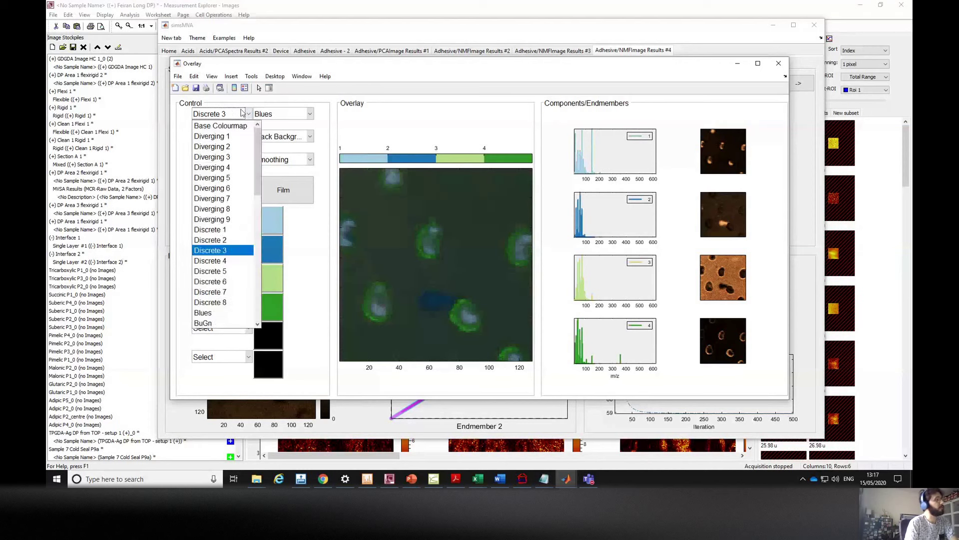
drag(260, 147, 259, 240)
scroll(258, 235, down, 1)
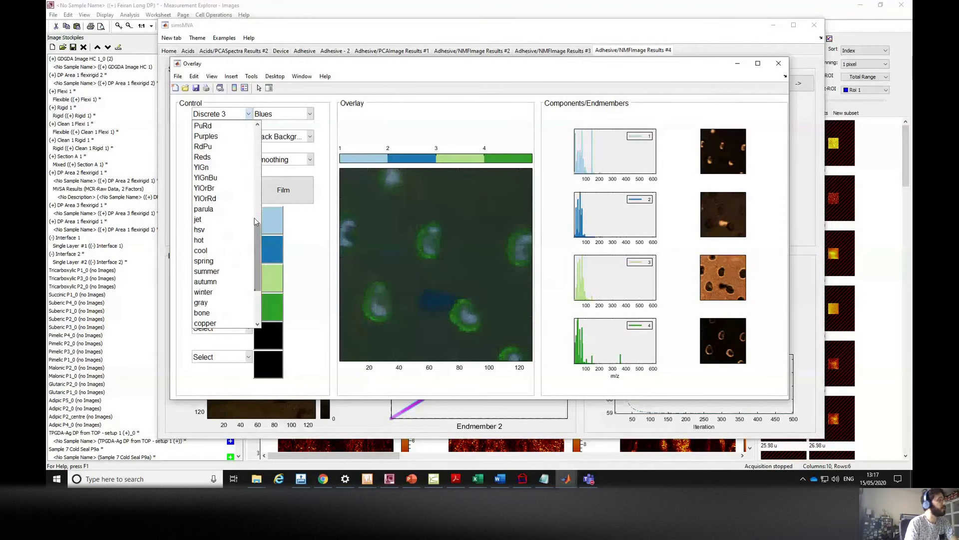
click(208, 230)
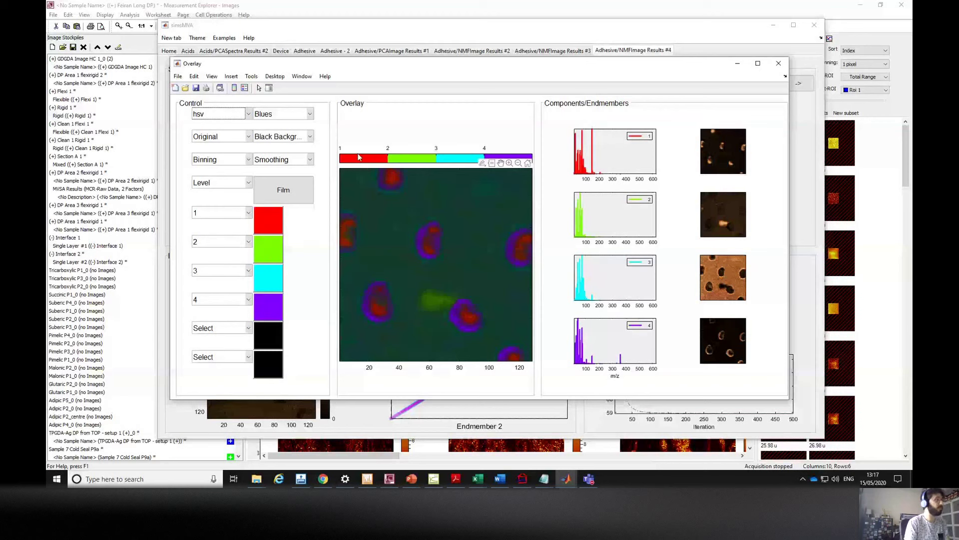
Apply Fix contrast scaling to the overlay and change Endmember 3's colour to light grey
click(245, 137)
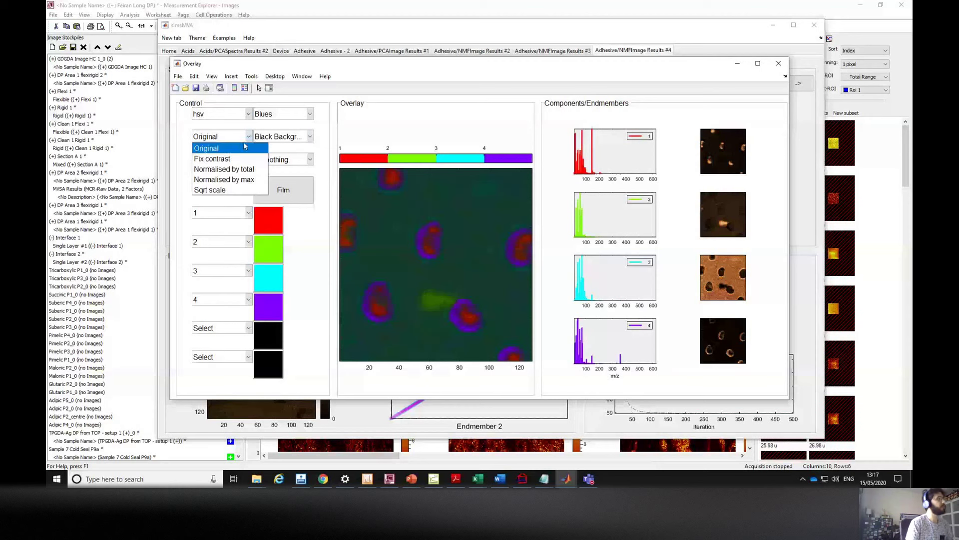
click(231, 158)
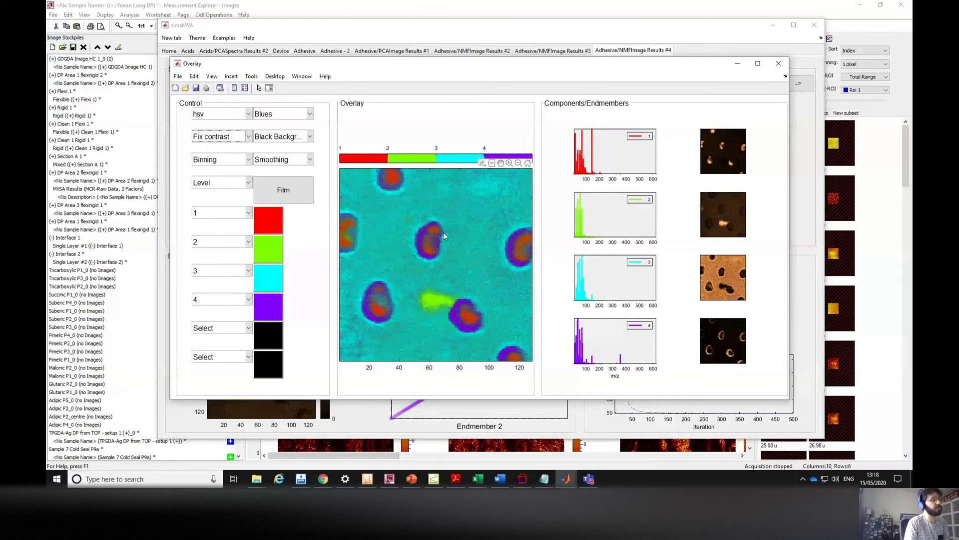
click(261, 291)
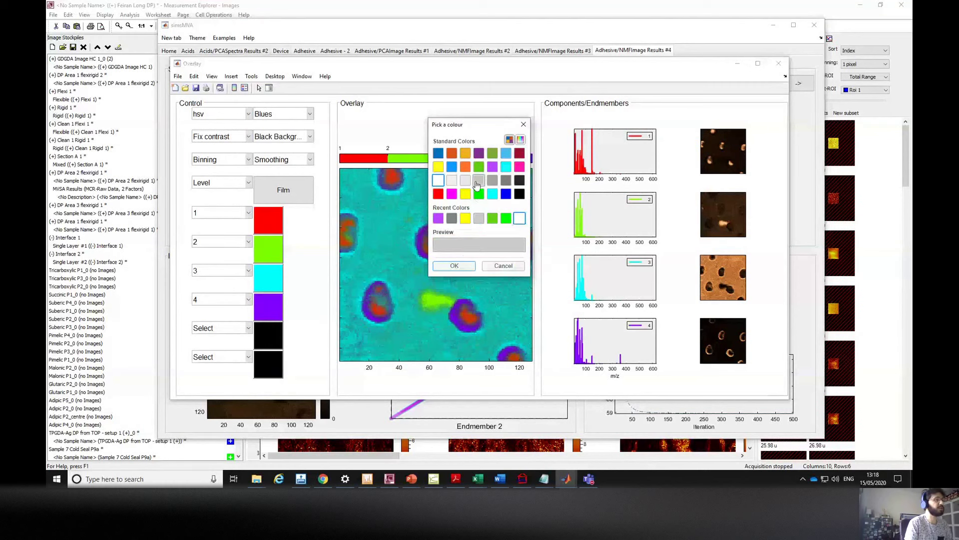
click(455, 264)
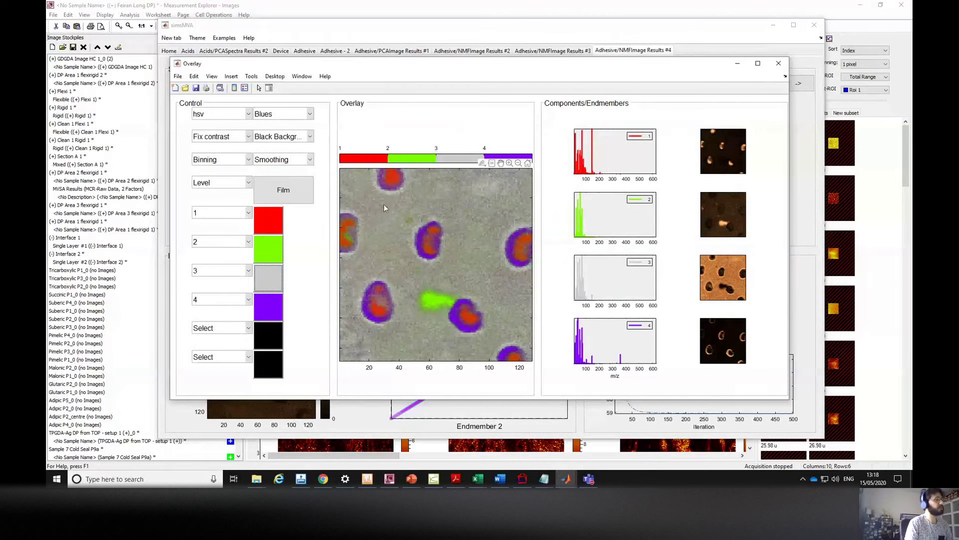
Try the Normalised by total, Normalised by max and Sqrt scale options on the overlay in turn
click(218, 137)
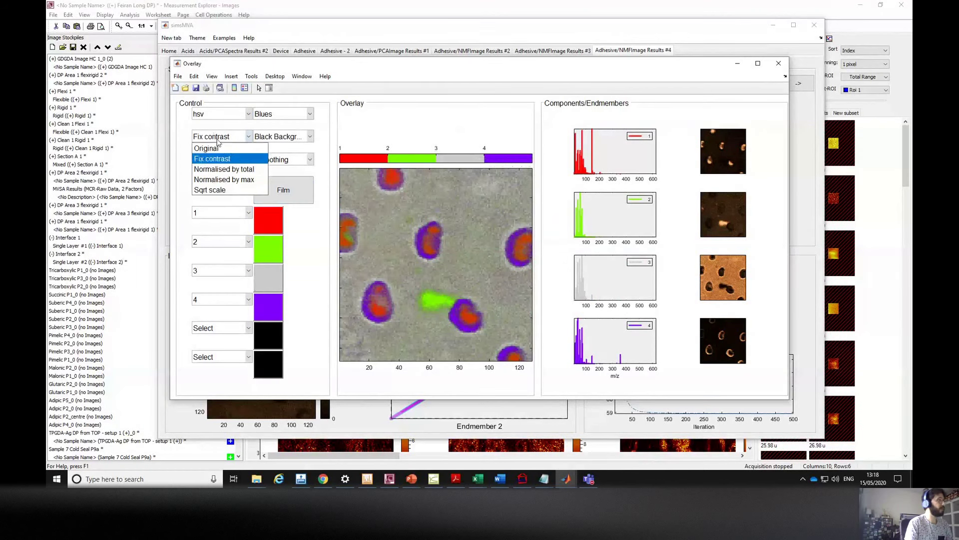
click(226, 169)
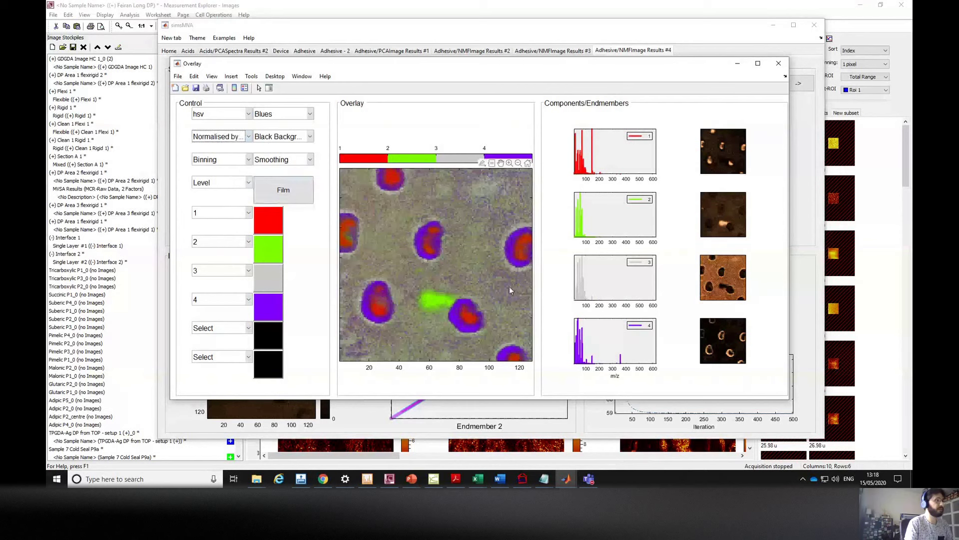
click(225, 136)
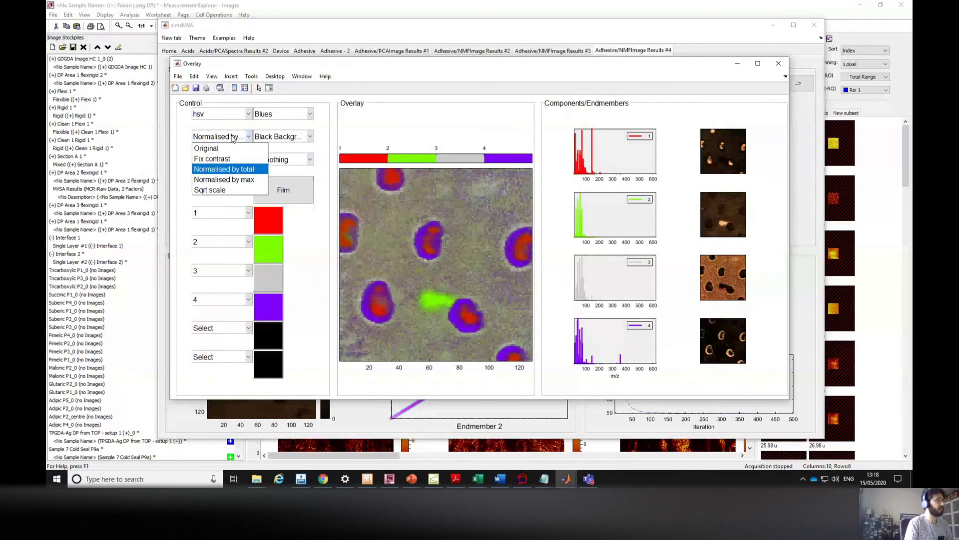
click(231, 185)
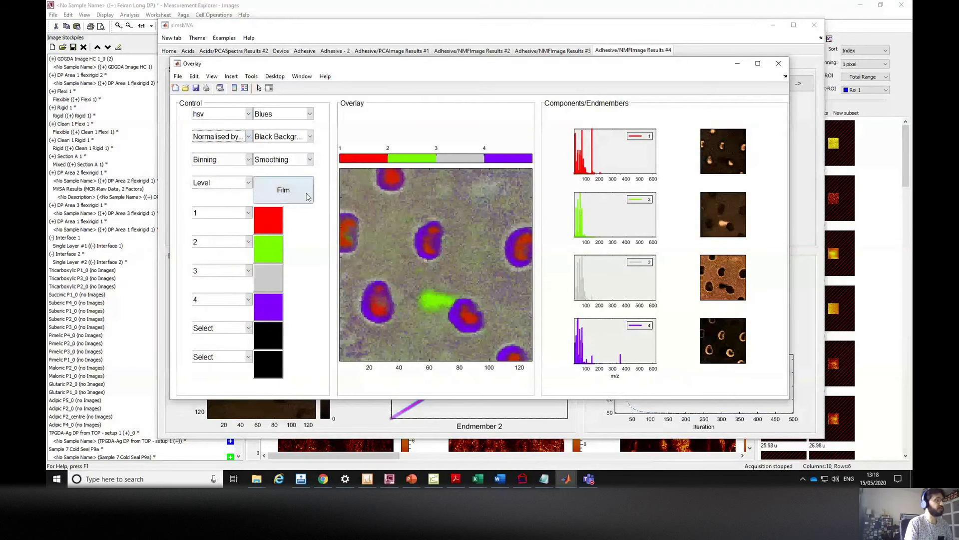
click(226, 138)
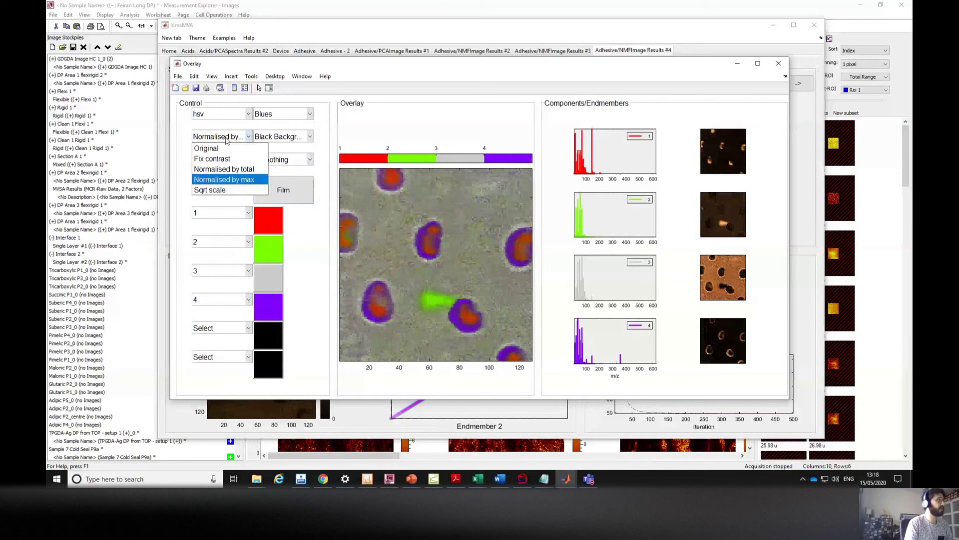
click(227, 190)
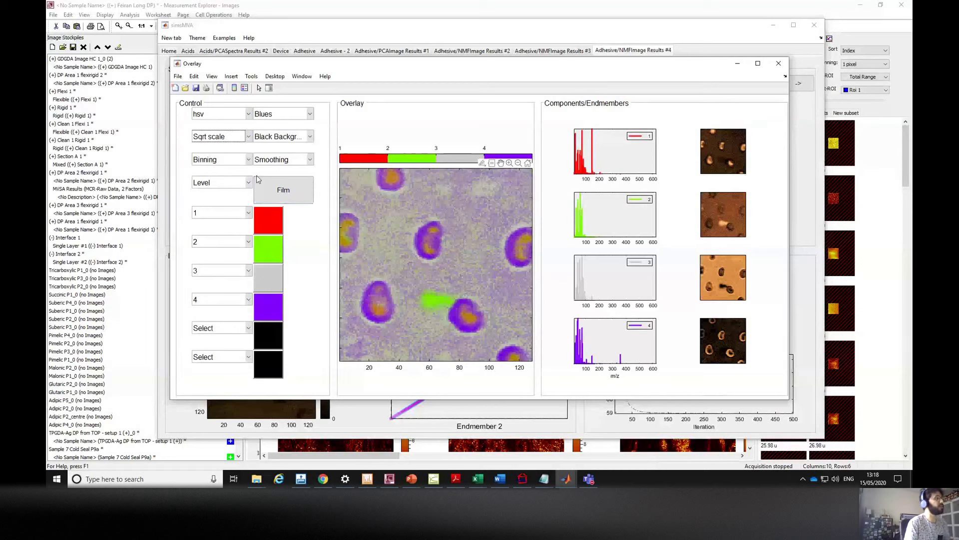
Compare the overlay's Original scaling with Fix contrast, ending on Fix contrast
click(227, 140)
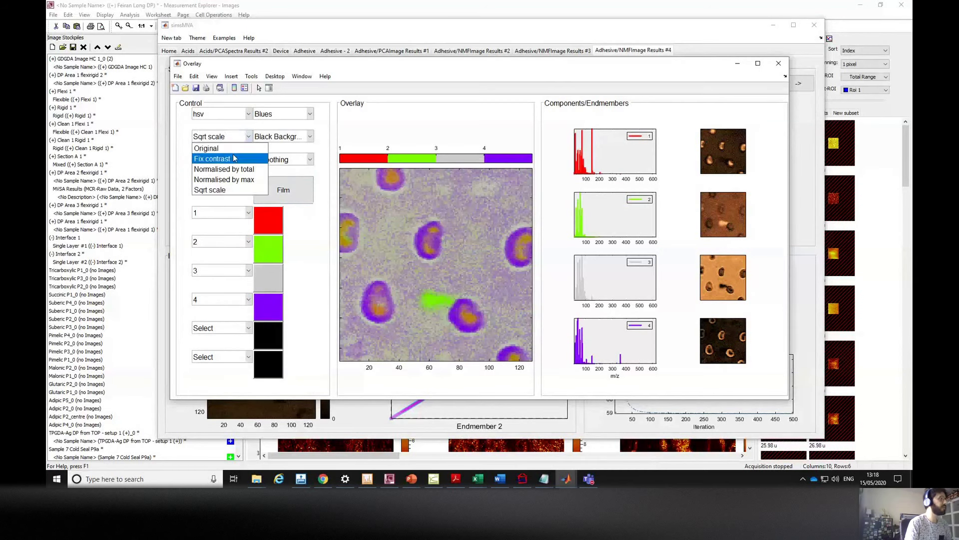
click(234, 156)
click(228, 137)
click(227, 155)
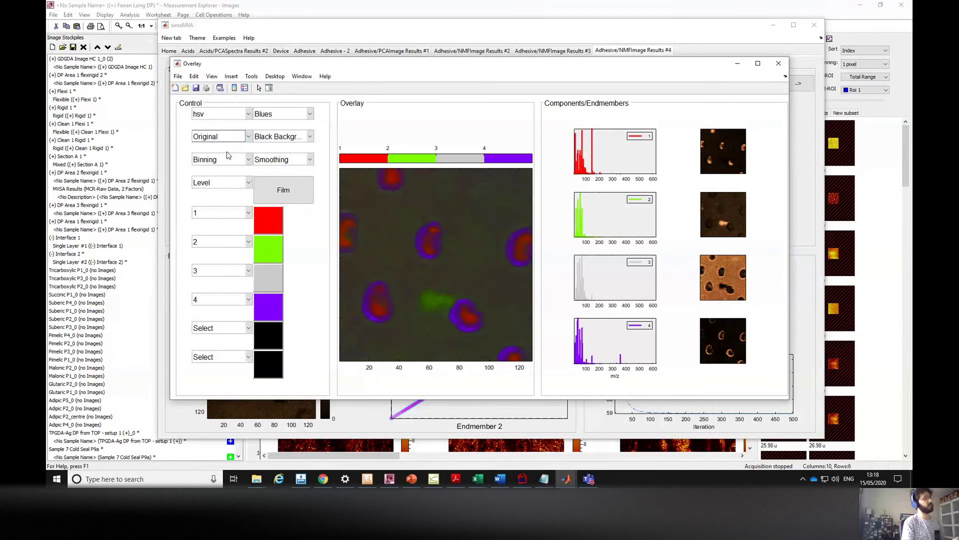
click(229, 138)
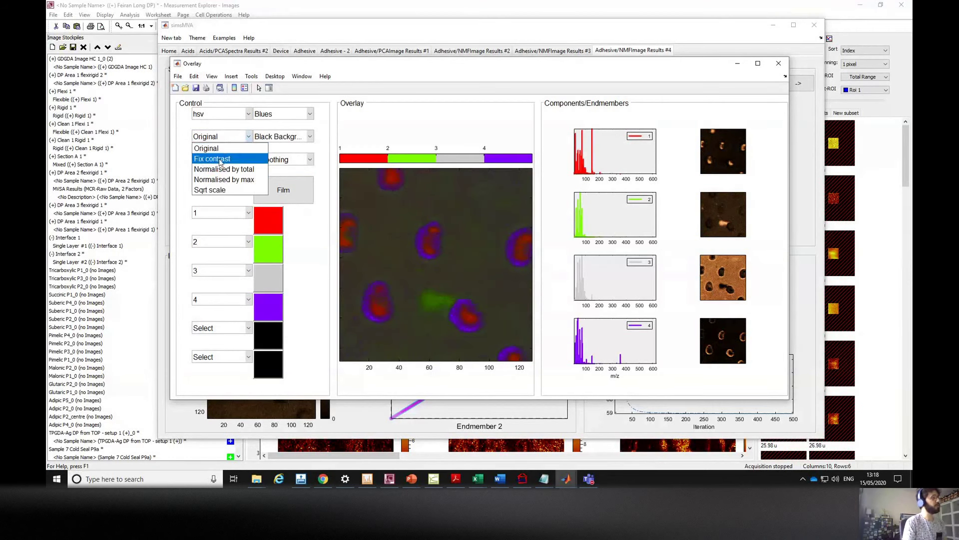
click(220, 159)
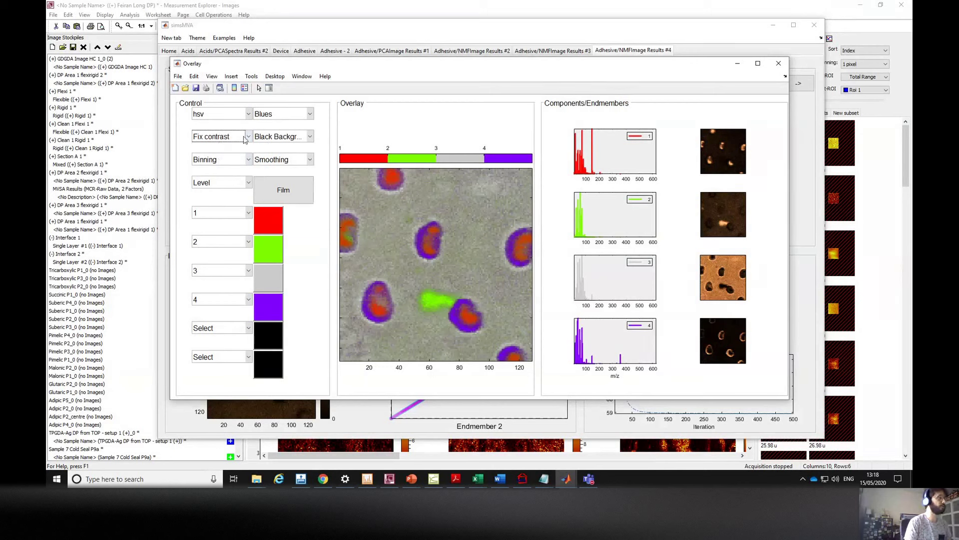
click(229, 140)
click(229, 158)
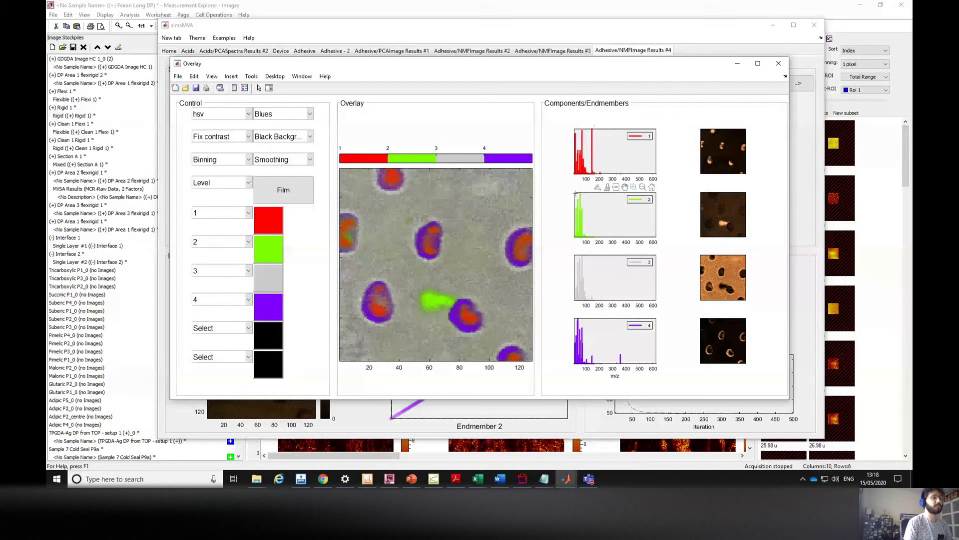
Zoom the endmember spectra in the overlay into the low-mass region below about 100 m/z to compare their peaks
drag(576, 194, 591, 237)
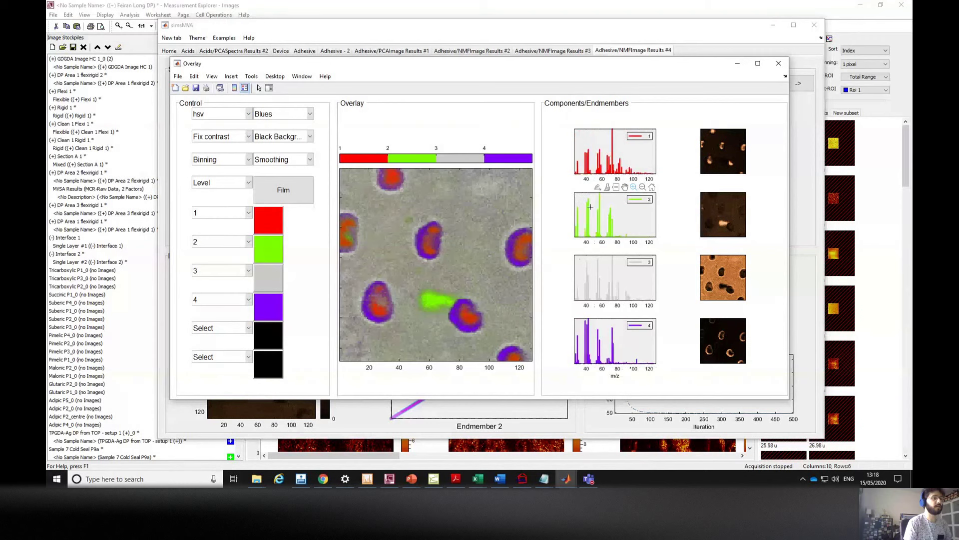
drag(575, 195, 630, 237)
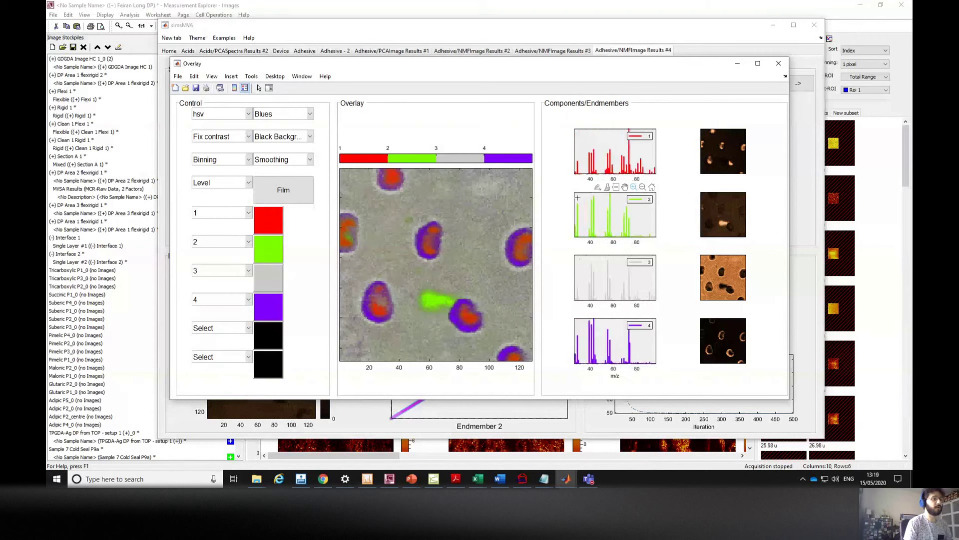
drag(578, 198, 655, 227)
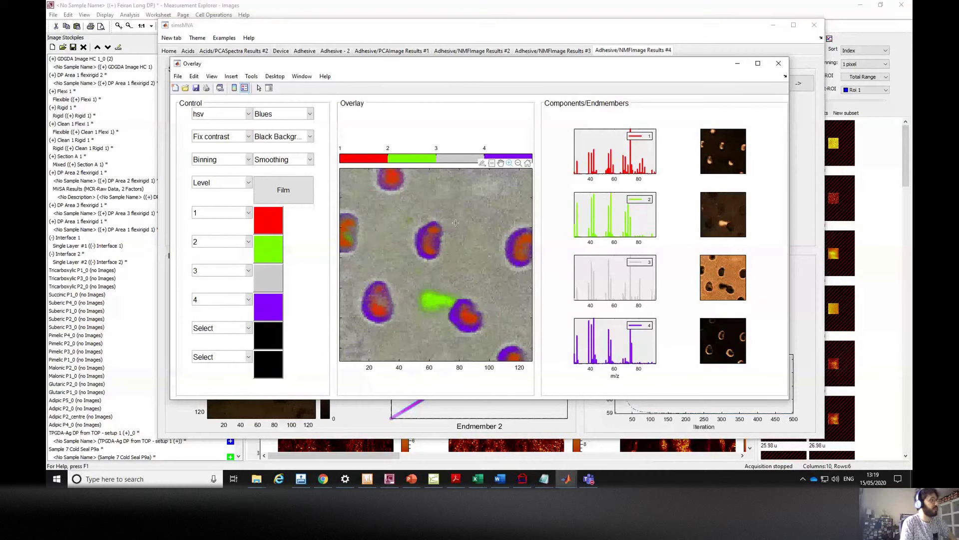
Try a binning of 4 and a smoothing of 5 on the endmember overlay
click(222, 161)
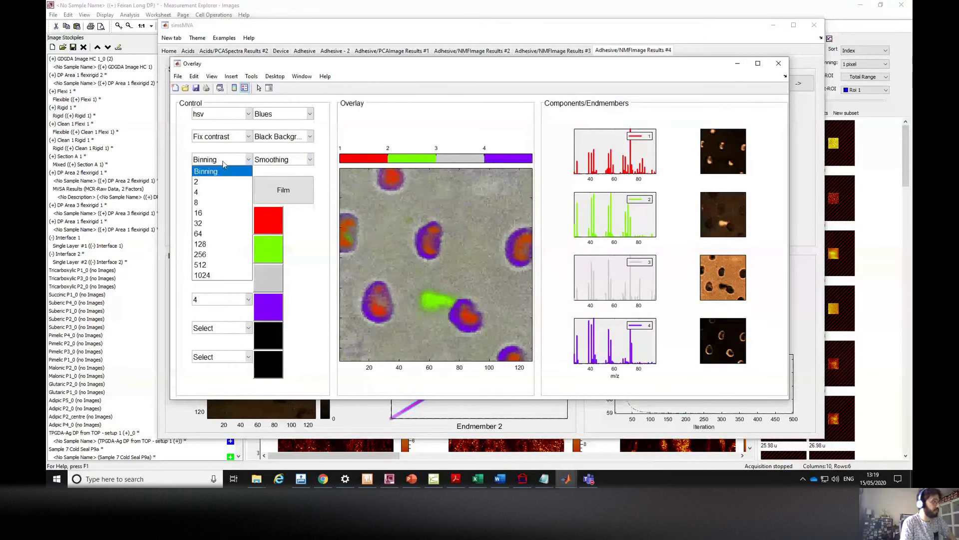
click(223, 192)
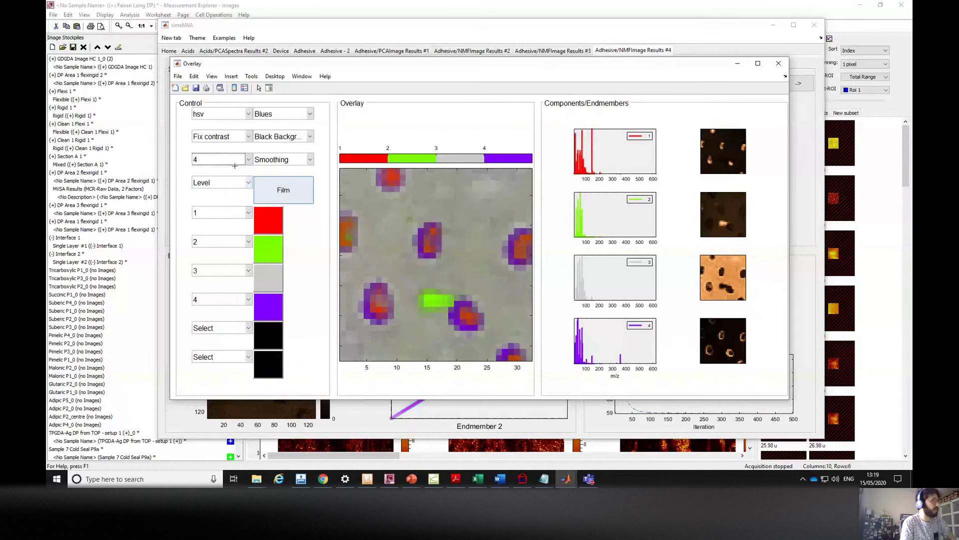
click(277, 159)
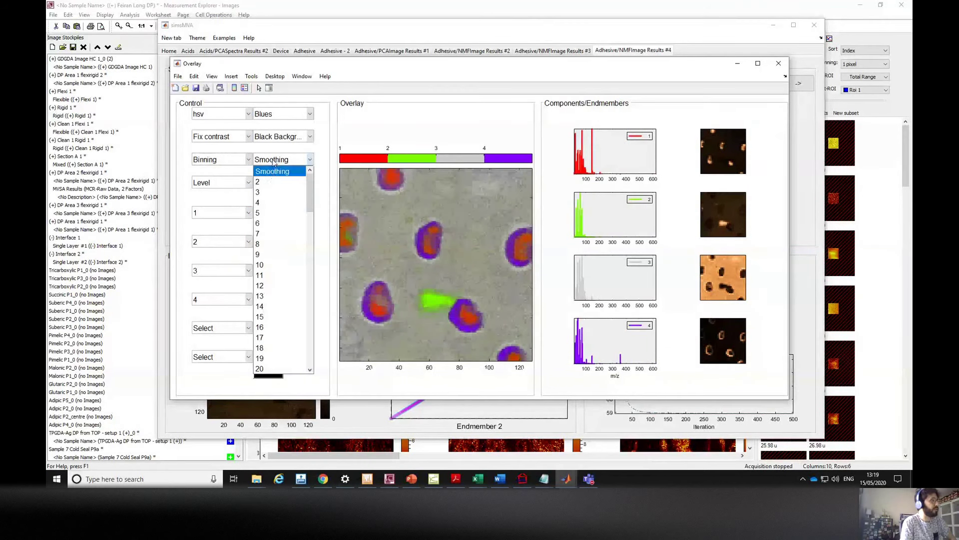
click(270, 213)
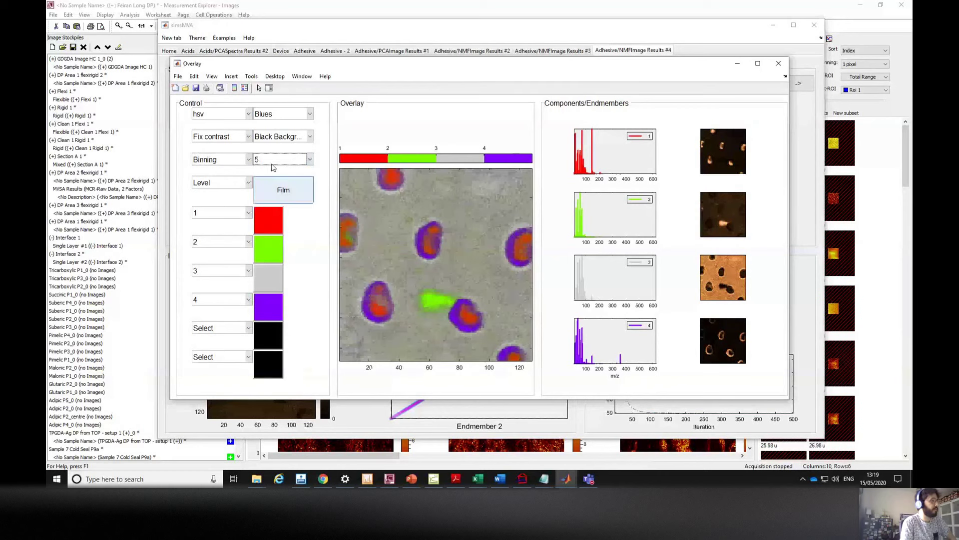
Set the overlay's smoothing to 4 and close the Overlay window
click(274, 160)
click(274, 201)
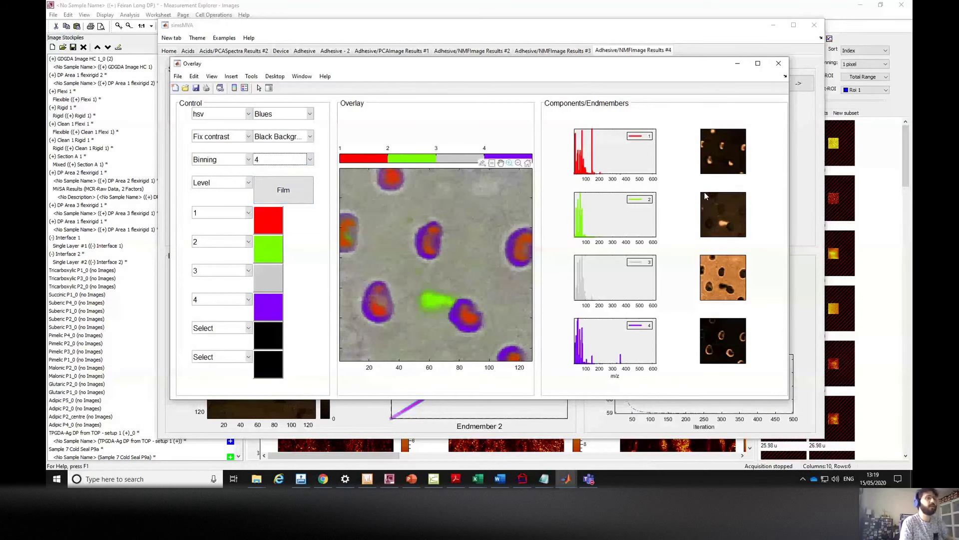
drag(705, 67, 711, 68)
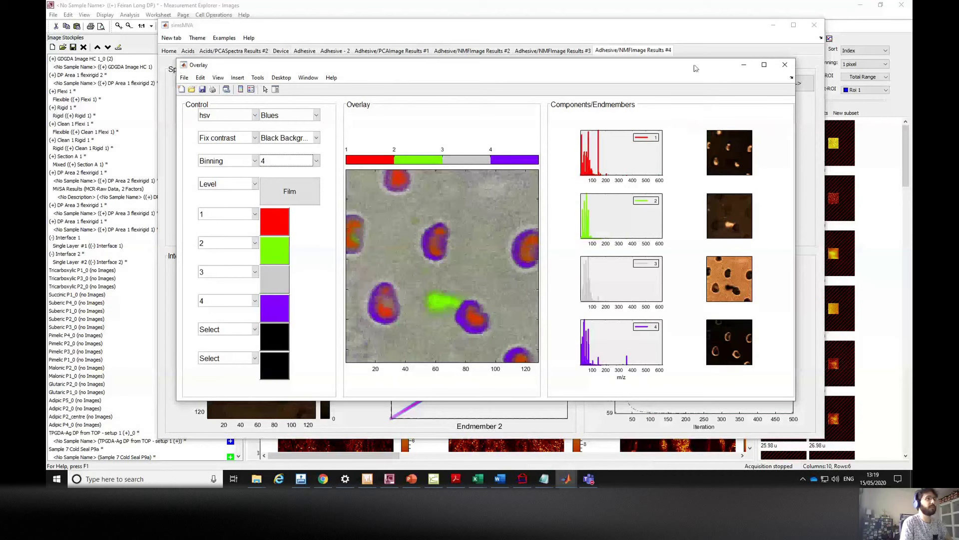
click(784, 72)
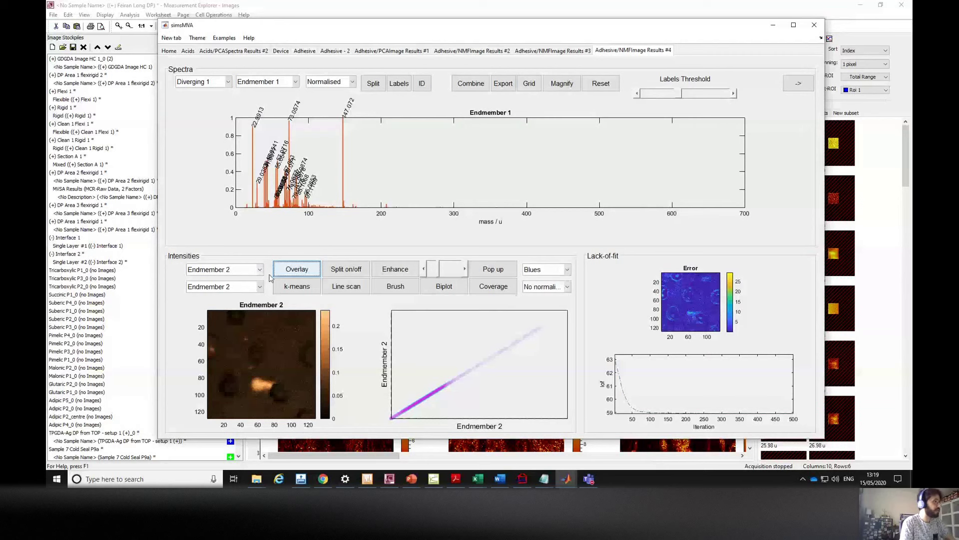
Show Endmember 3's intensity map and draw a line-scan rectangle about 53 pixels wide across the dark spot near its centre
click(248, 269)
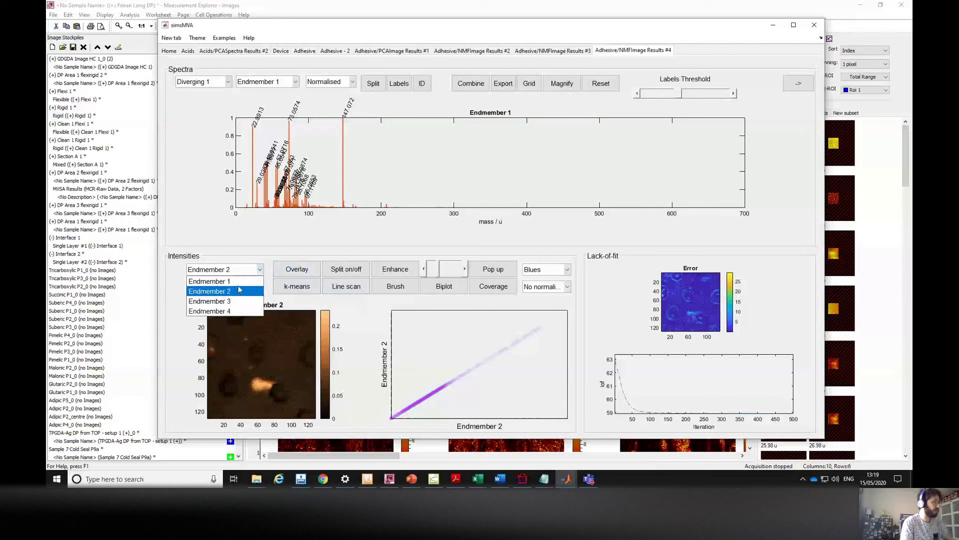
click(233, 302)
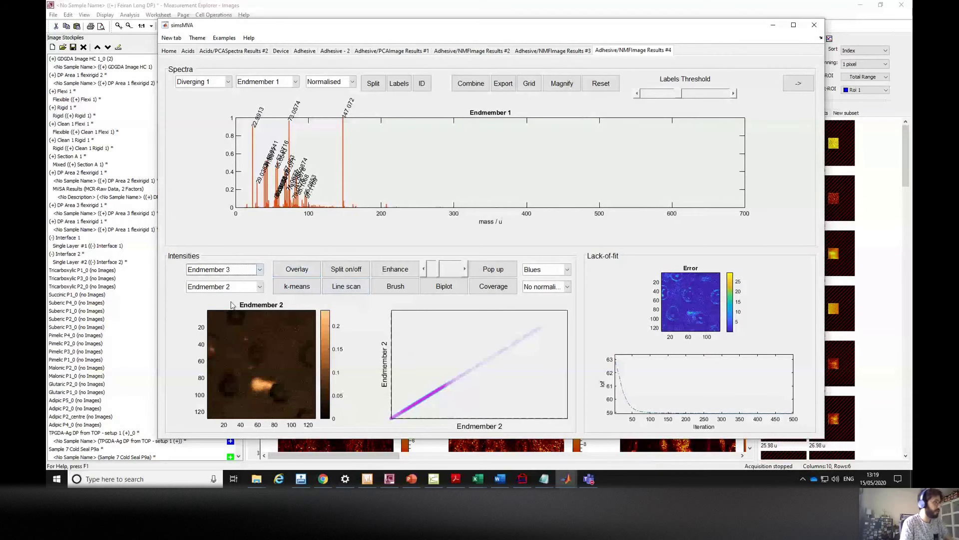
click(341, 289)
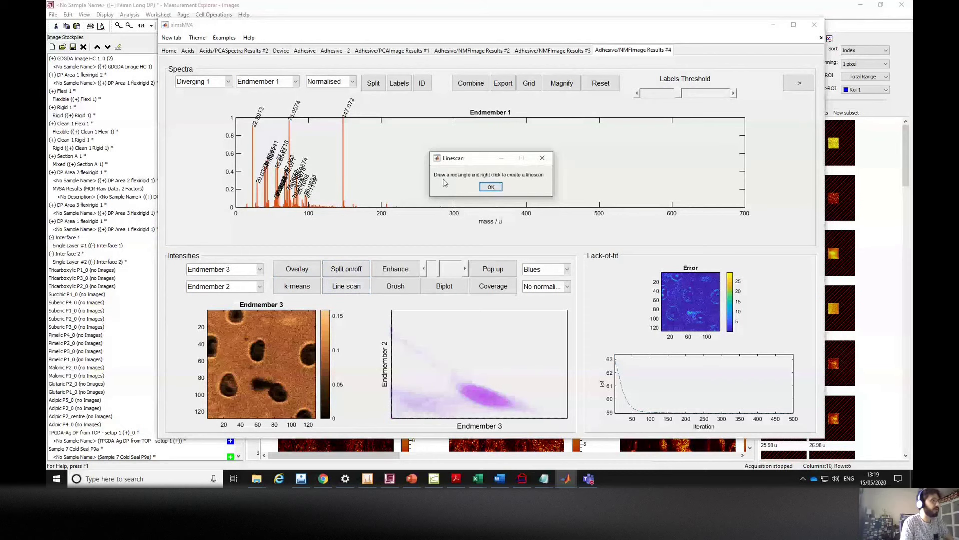
click(492, 187)
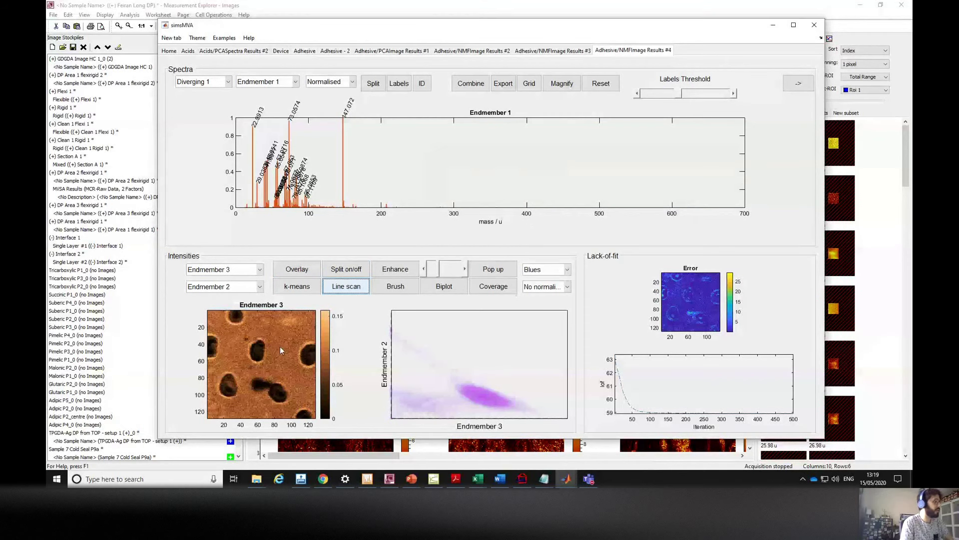
drag(235, 343, 288, 360)
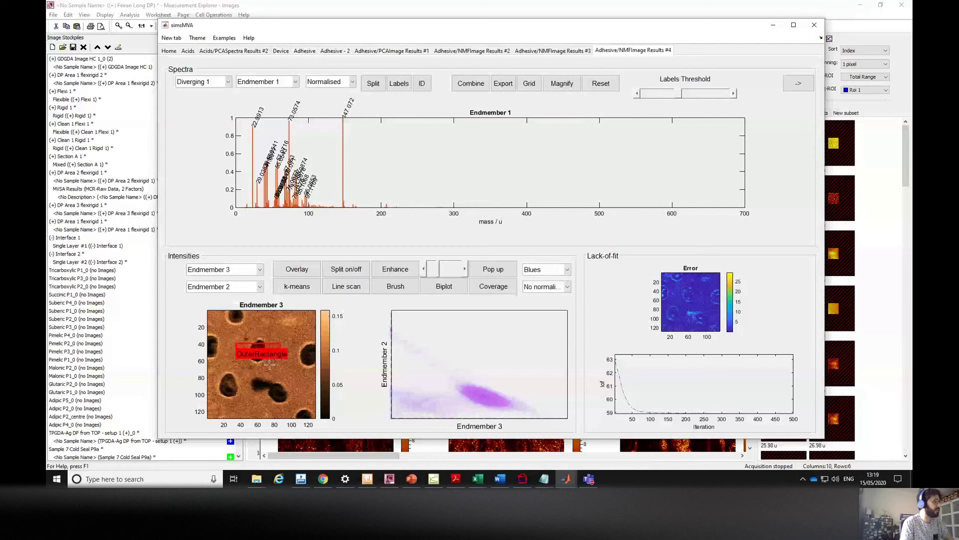
Create an unsmoothed X linescan from the rectangle for all four components
right_click(242, 352)
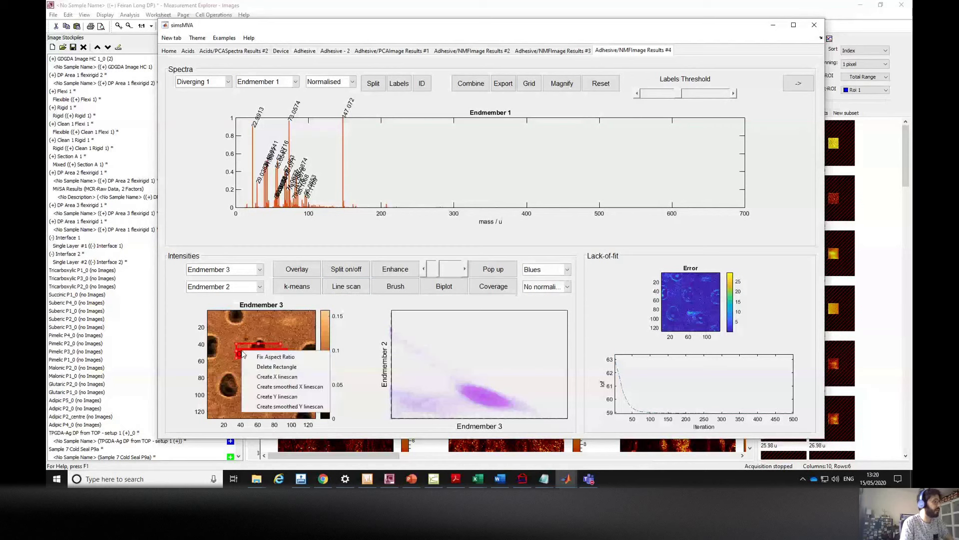
click(270, 378)
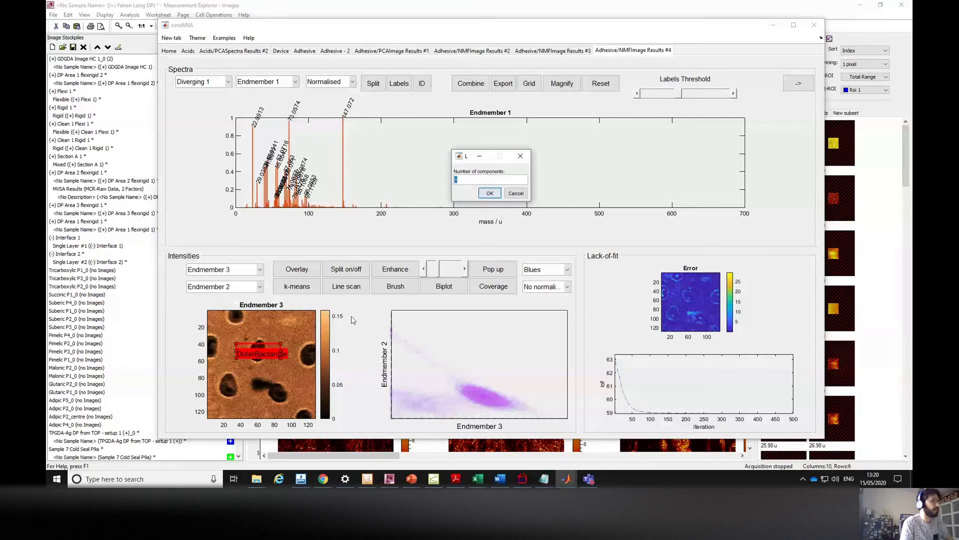
click(456, 180)
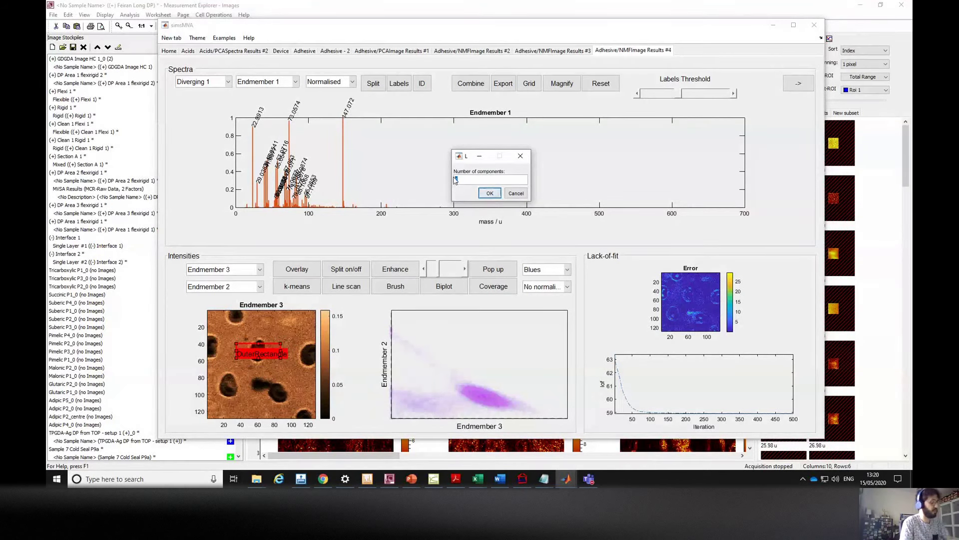
click(490, 193)
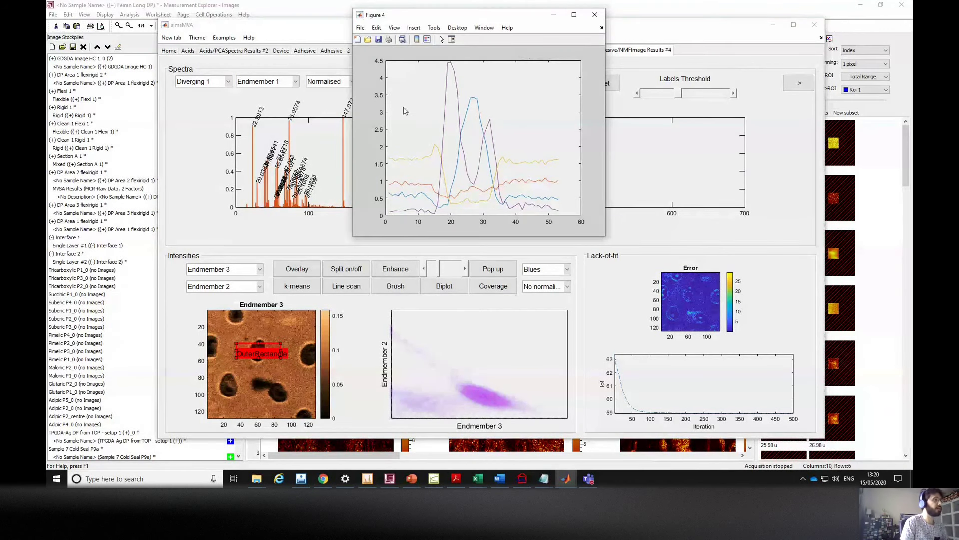
Add a legend to the linescan figure, widen it to examine the four endmember profiles, and close it
drag(424, 15, 374, 102)
click(417, 71)
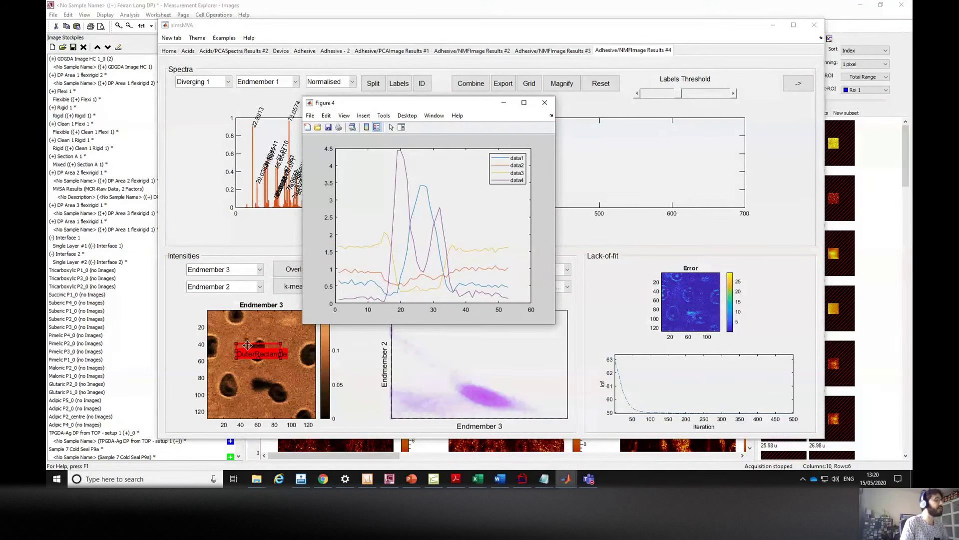
drag(431, 107, 445, 111)
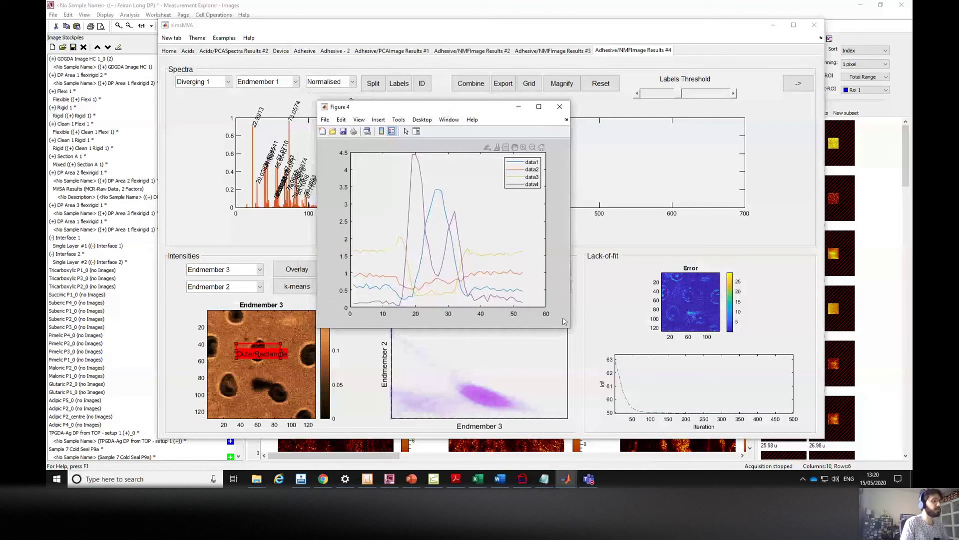
drag(569, 329, 689, 327)
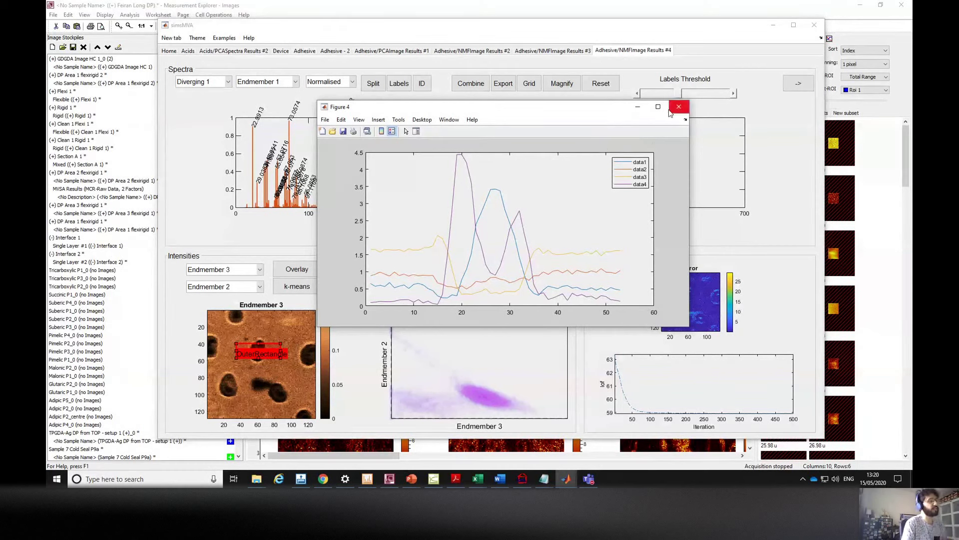
drag(592, 114, 570, 113)
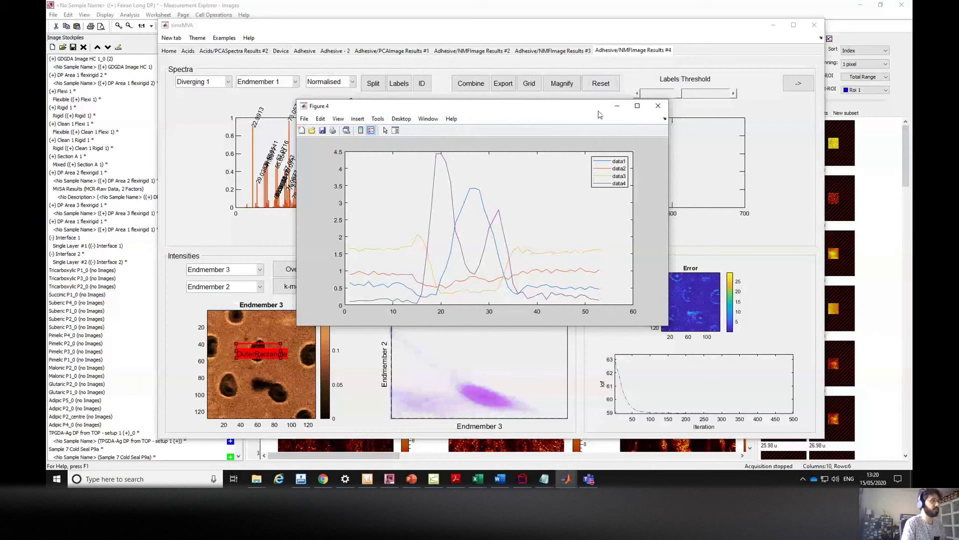
click(658, 106)
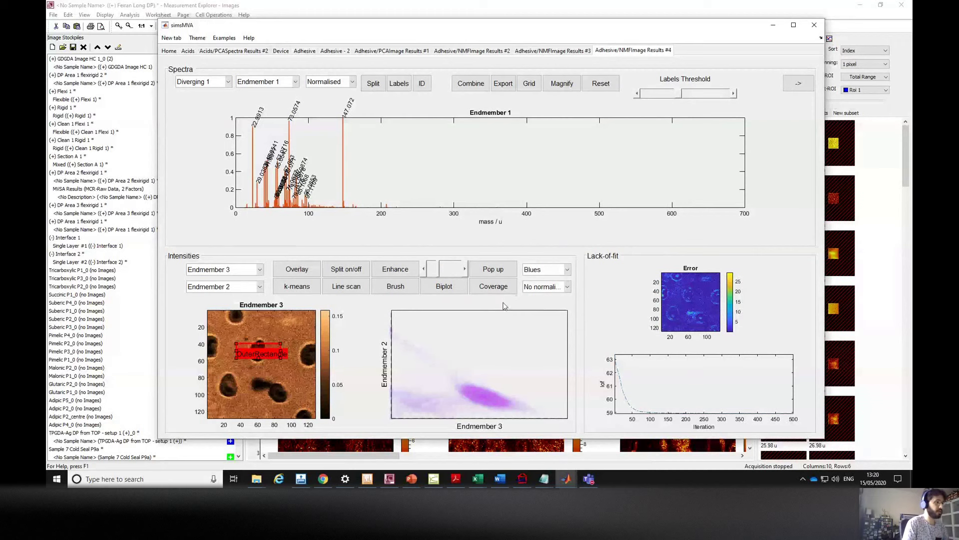
Try Normalise by total, Normalise by max and Autoscale on the endmember intensities in turn, ending on No normalisation
click(534, 290)
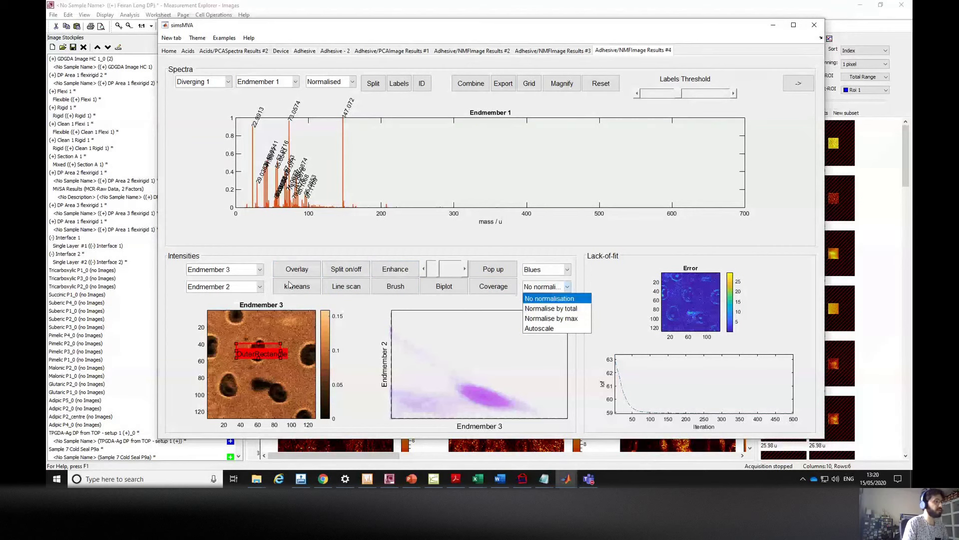
click(565, 309)
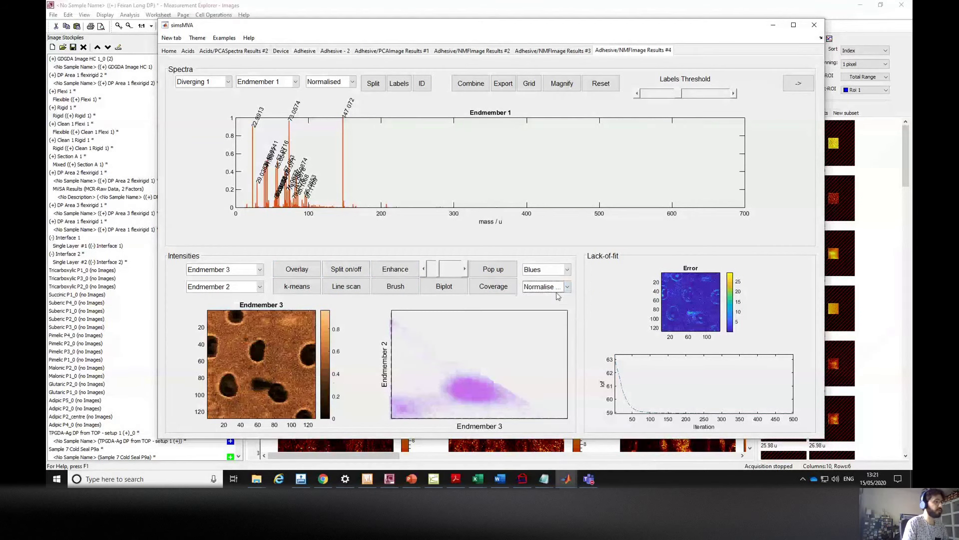
click(559, 288)
click(560, 321)
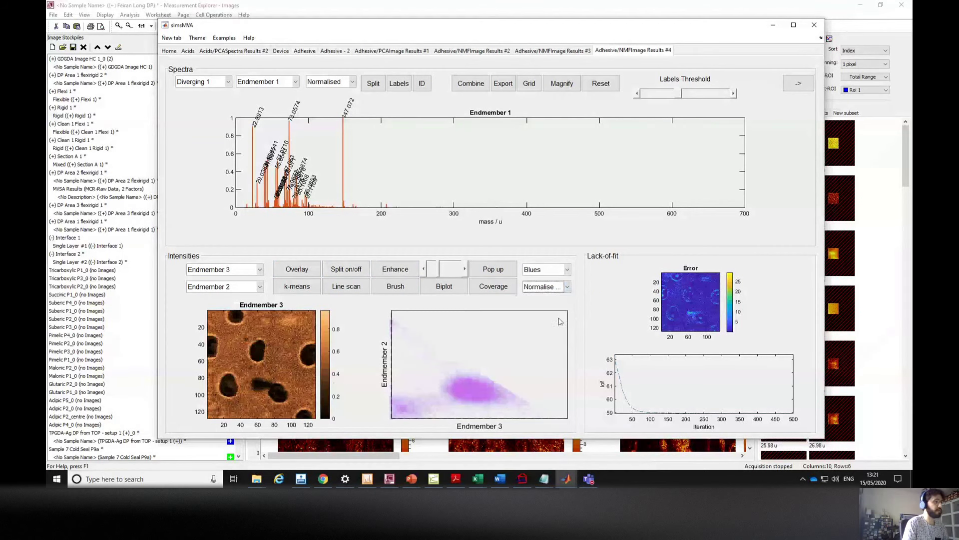
click(559, 287)
click(548, 328)
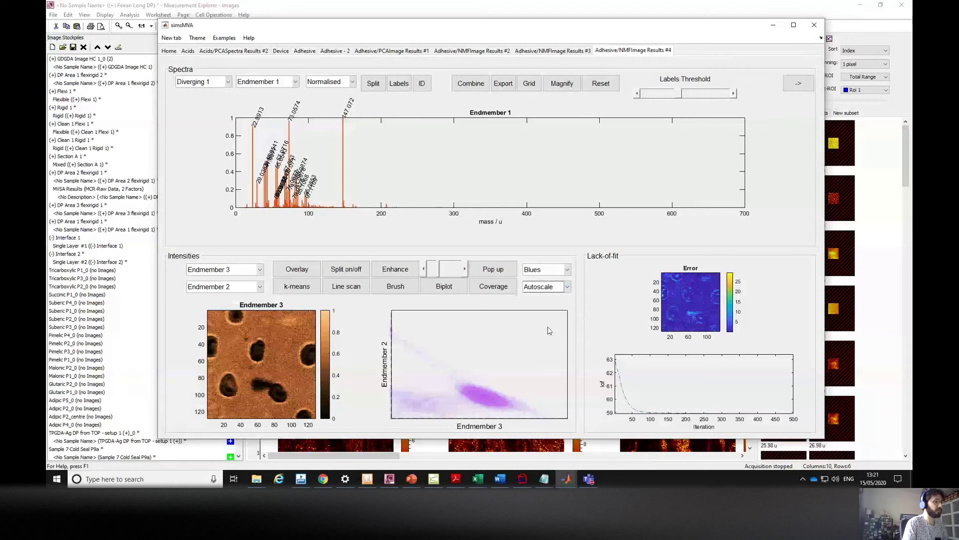
click(540, 291)
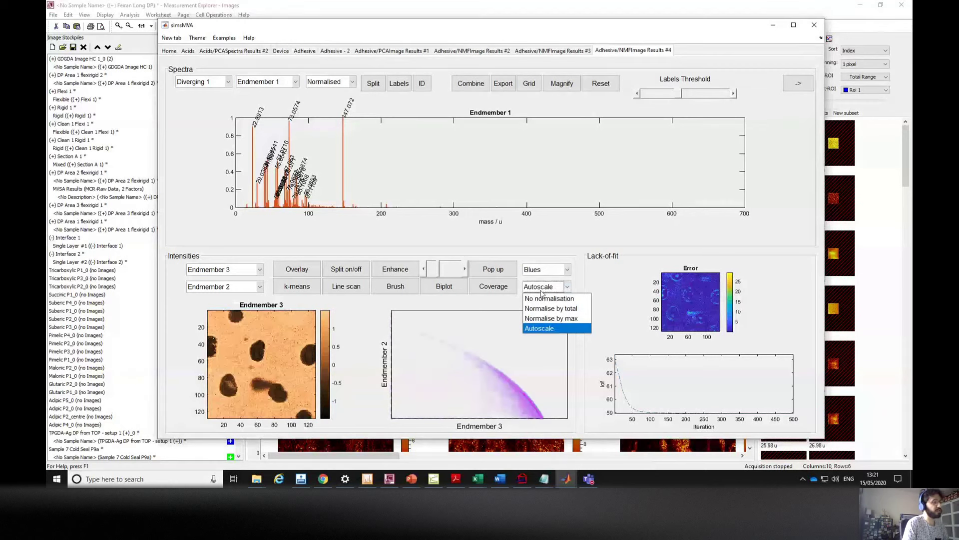
click(546, 329)
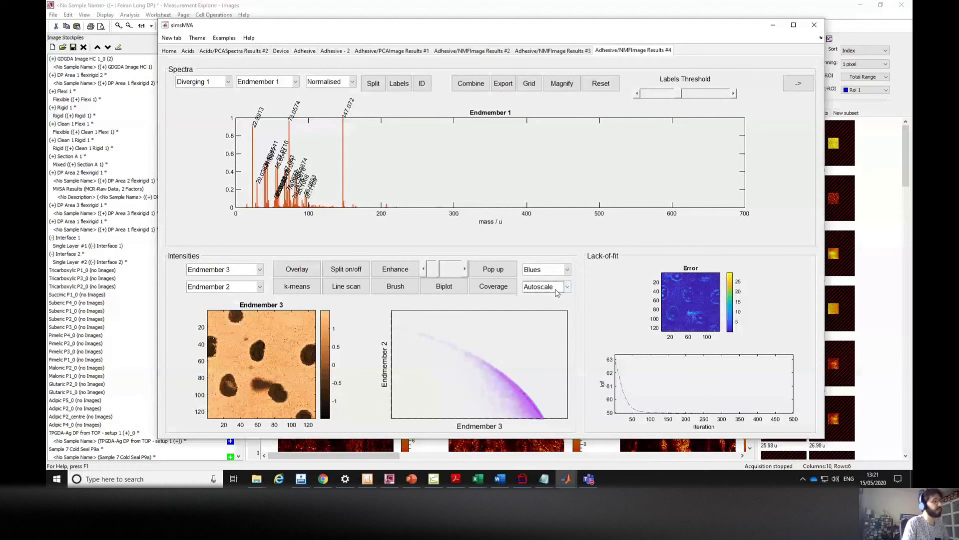
click(557, 292)
click(555, 299)
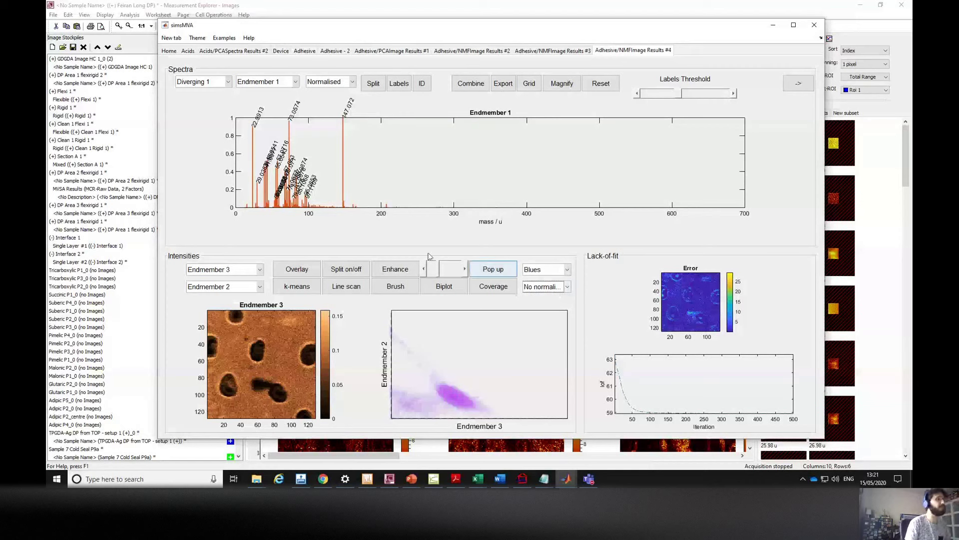
Minimise the simsMVA window to return to Measurement Explorer
click(418, 286)
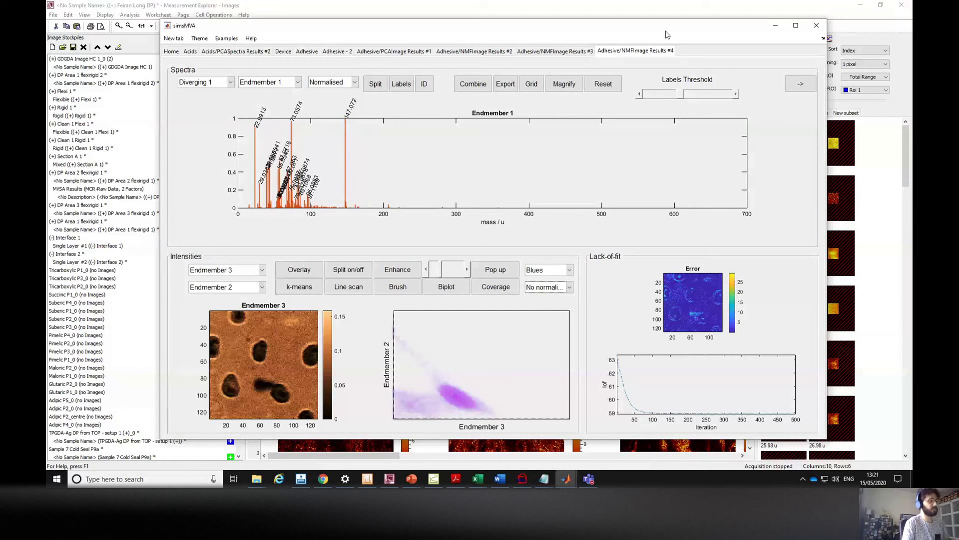
mouse_move(660, 4)
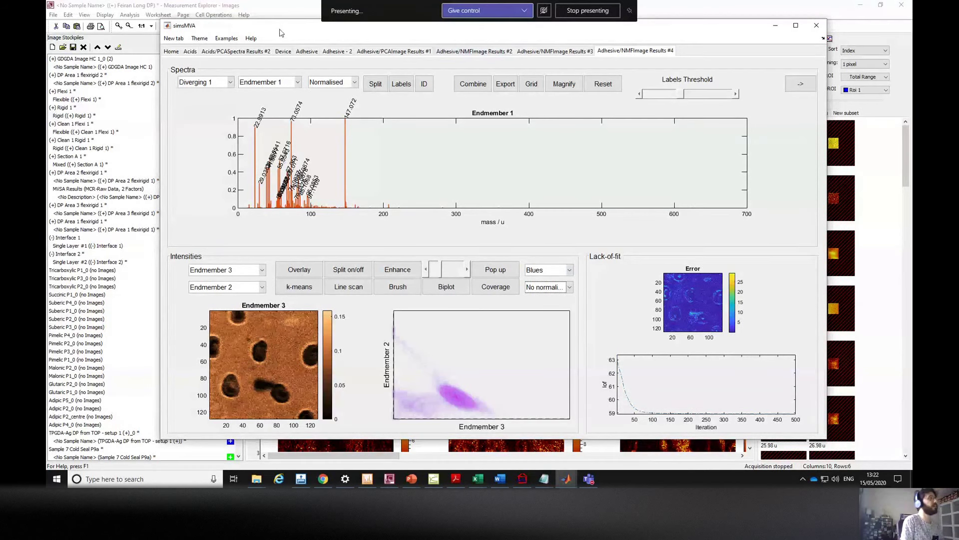
drag(284, 29, 283, 35)
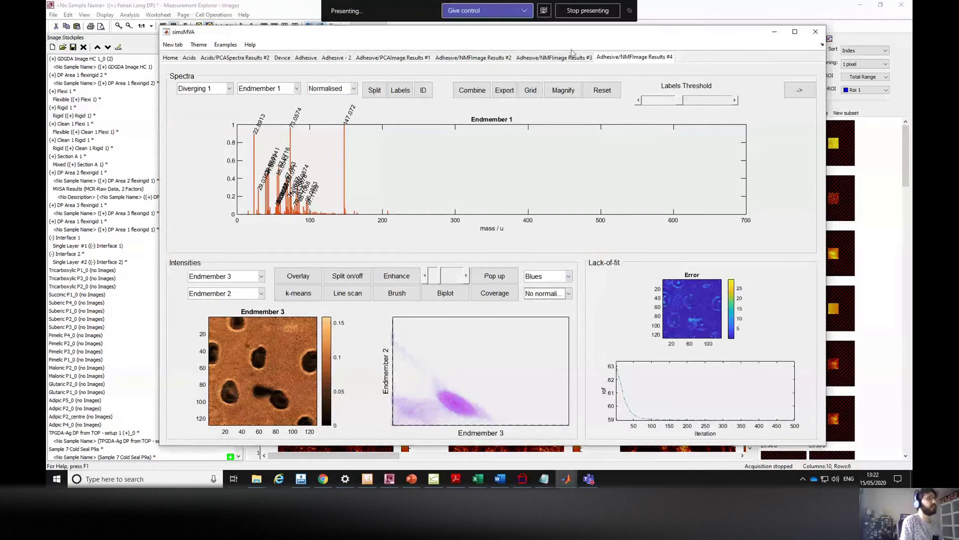
click(773, 33)
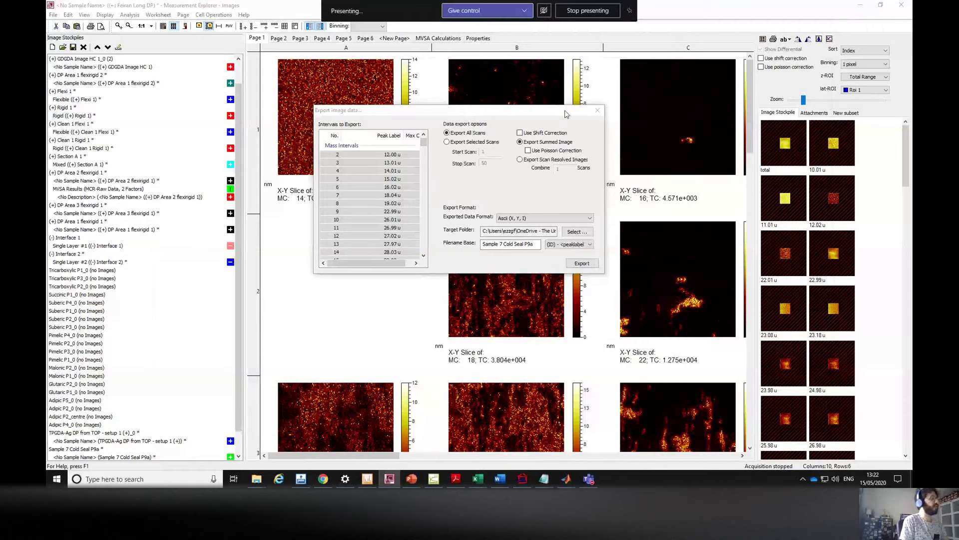
key(alt+Tab)
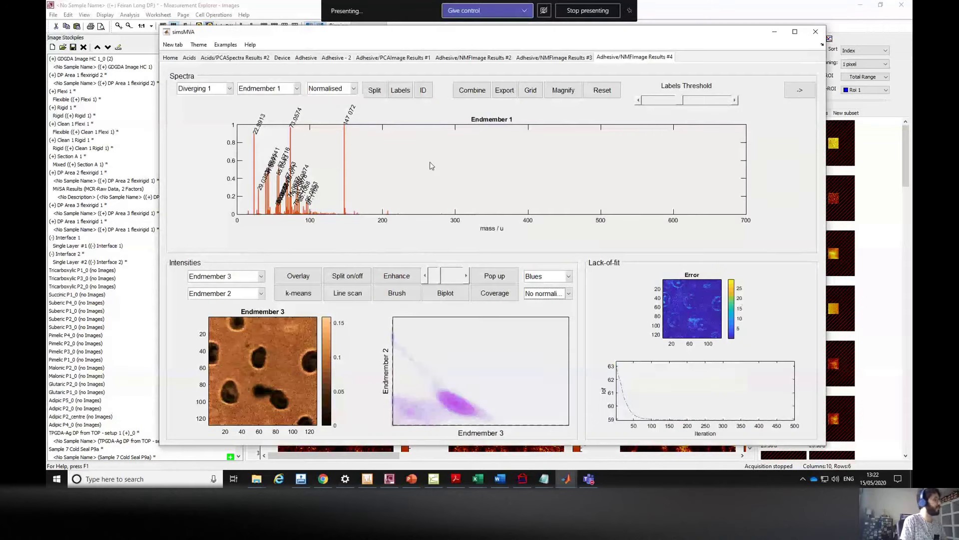
click(776, 31)
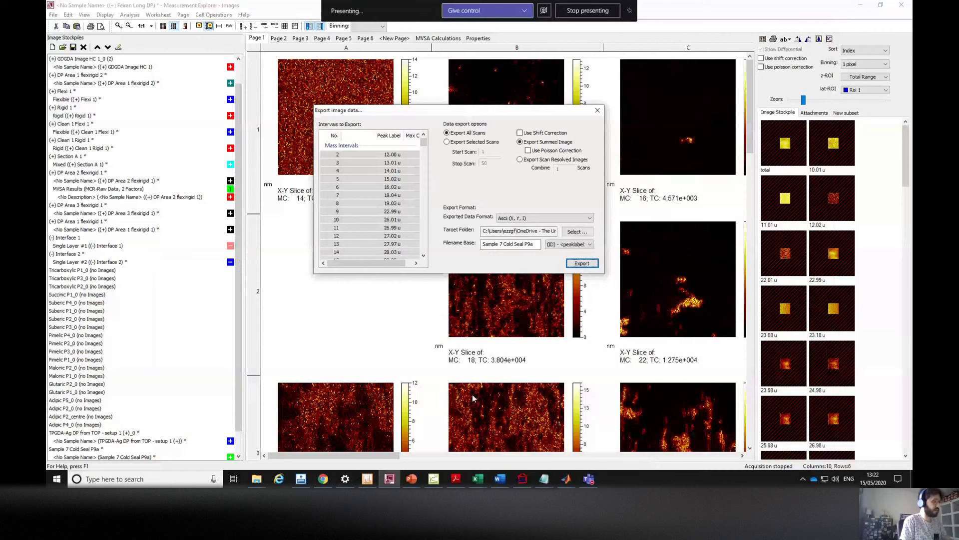
key(Tab)
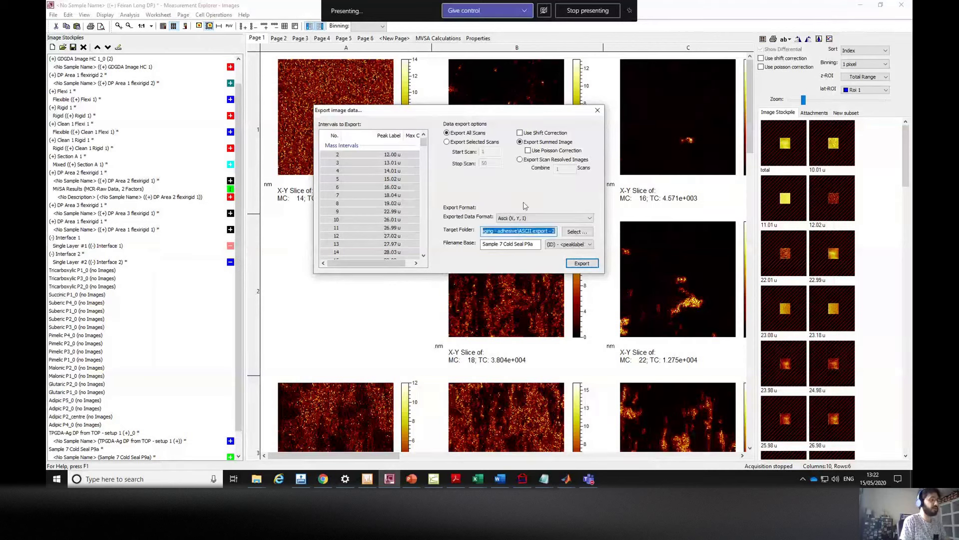
Switch to the other simsMVA session and display the Device/NMFProfile Results #2 depth profile result
key(alt+Tab)
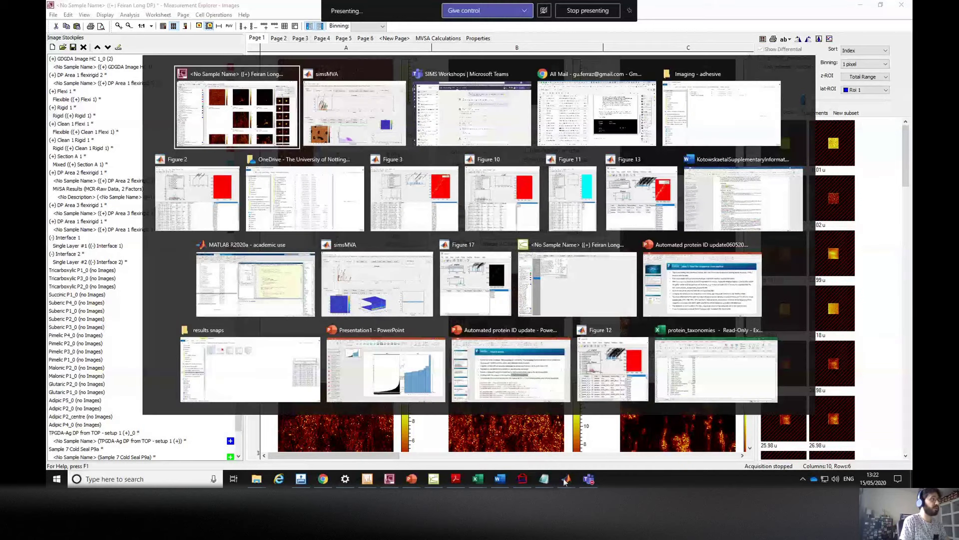
click(348, 104)
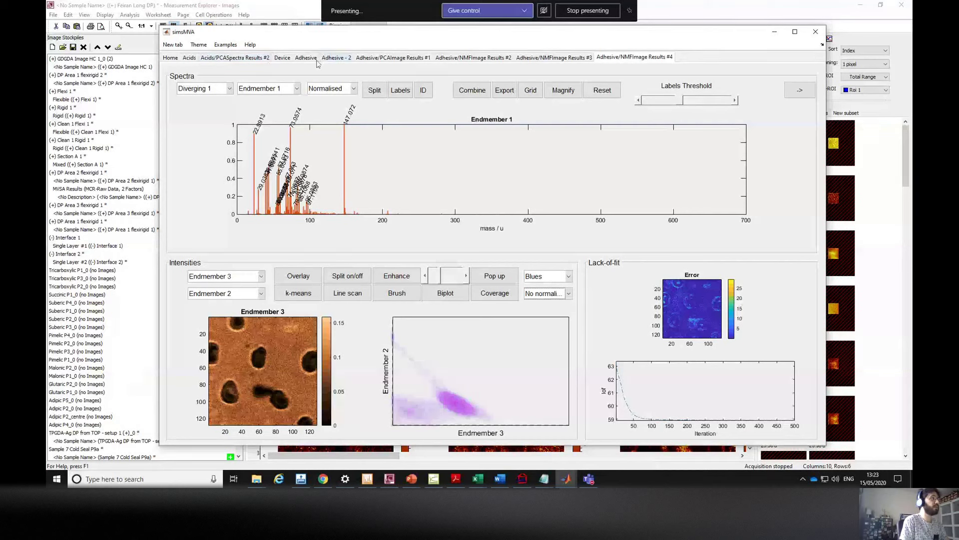
click(566, 479)
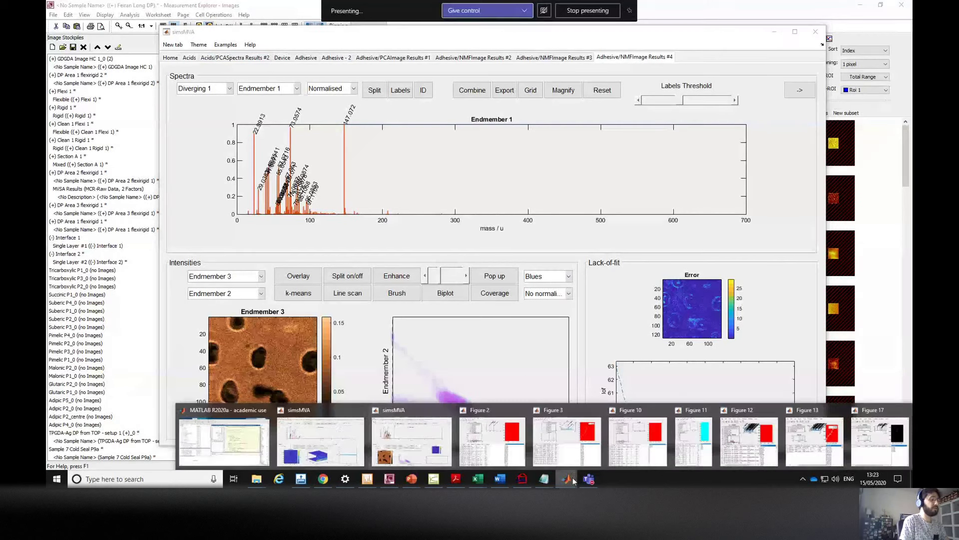
click(342, 435)
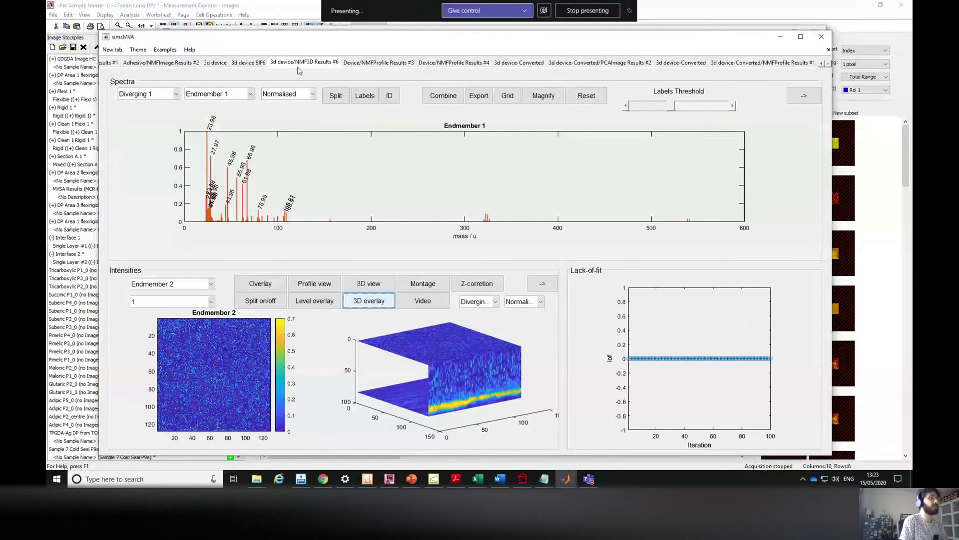
click(821, 64)
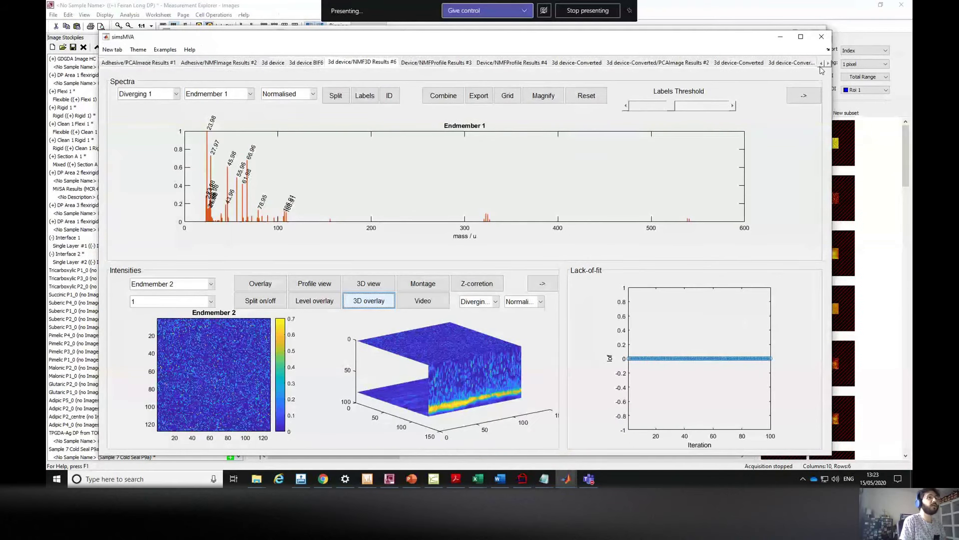
click(822, 64)
click(822, 64)
click(822, 64)
click(821, 64)
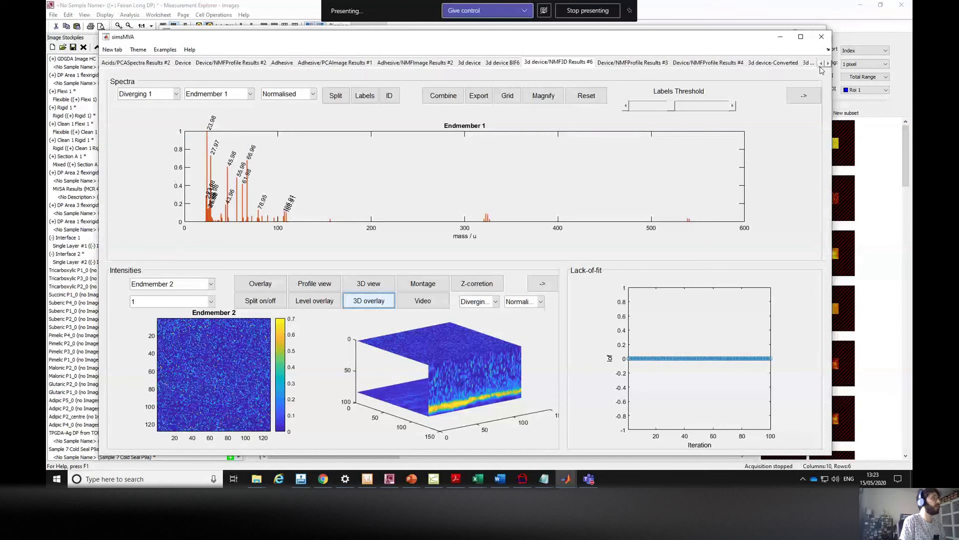
click(237, 66)
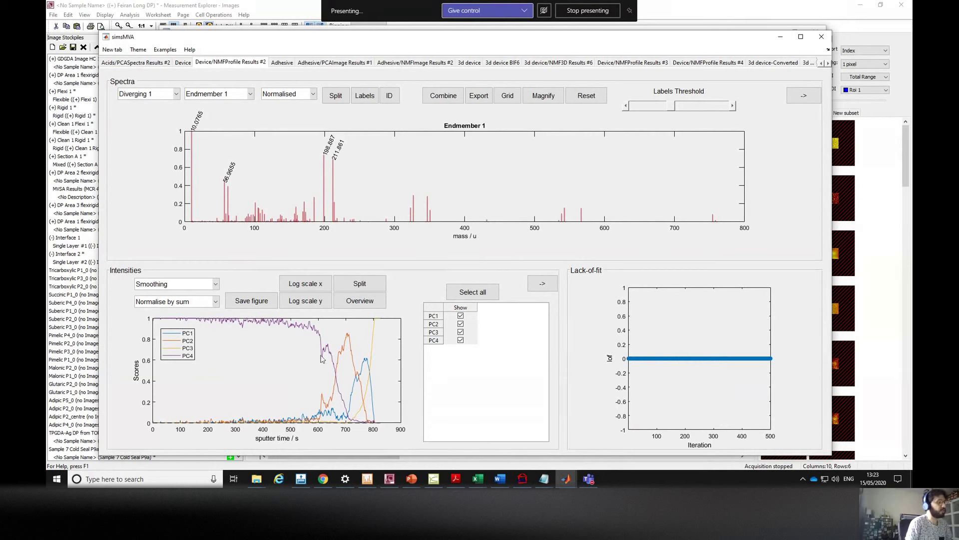
Minimise both simsMVA windows and close the image data export dialog in Measurement Explorer
click(783, 40)
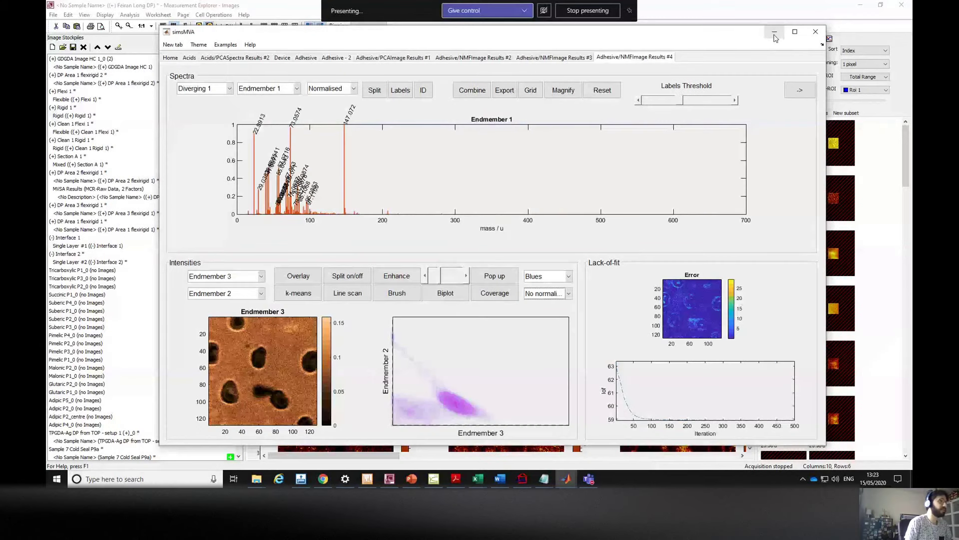
click(774, 34)
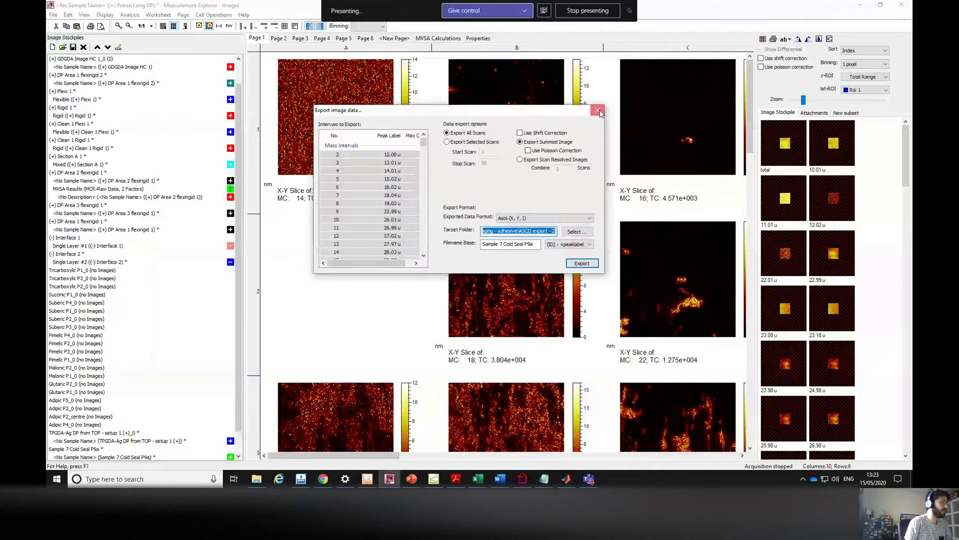
click(599, 110)
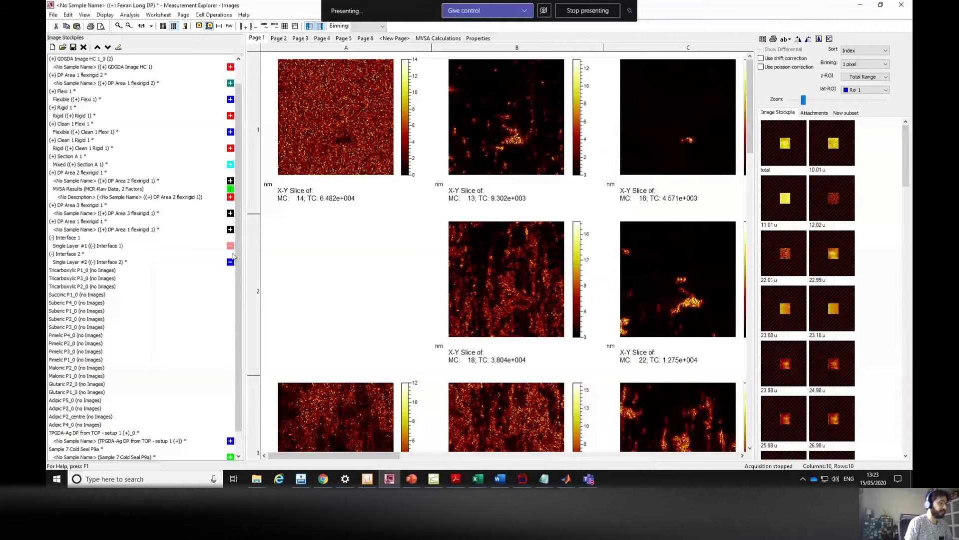
Review the mass interval list of the depth profile in the Spectra window and return to the Images window
key(alt+Tab)
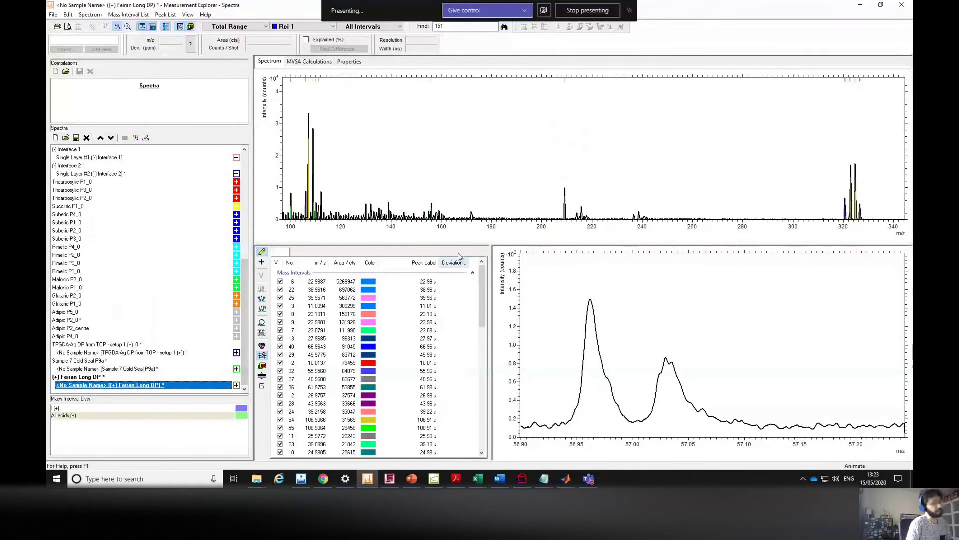
click(481, 325)
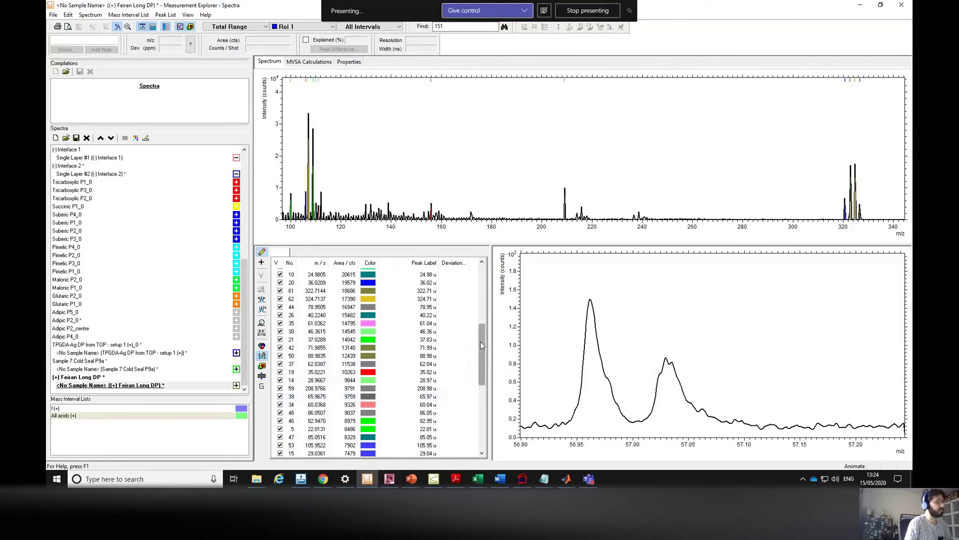
drag(481, 341, 478, 366)
click(391, 479)
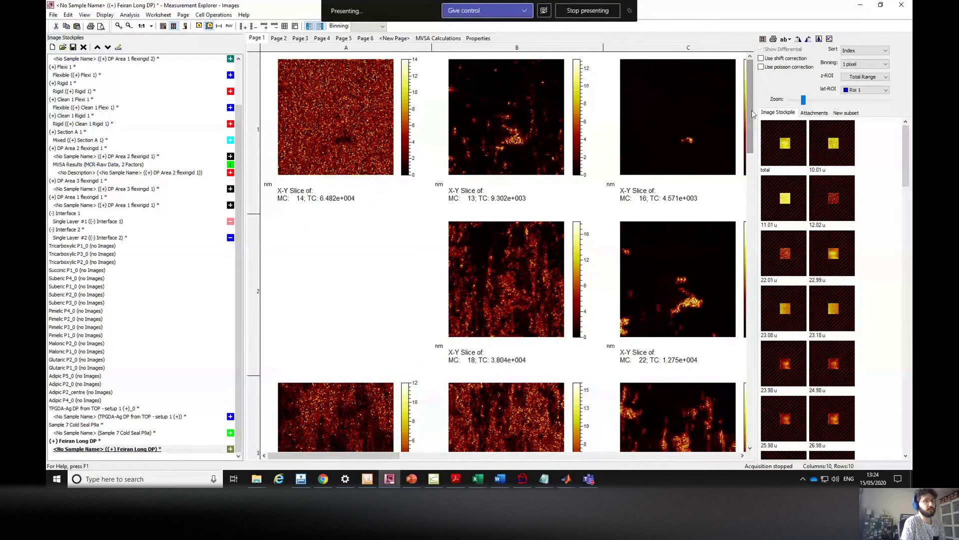
Start an image data export for the current depth profile measurement and select all its mass intervals
mouse_move(851, 130)
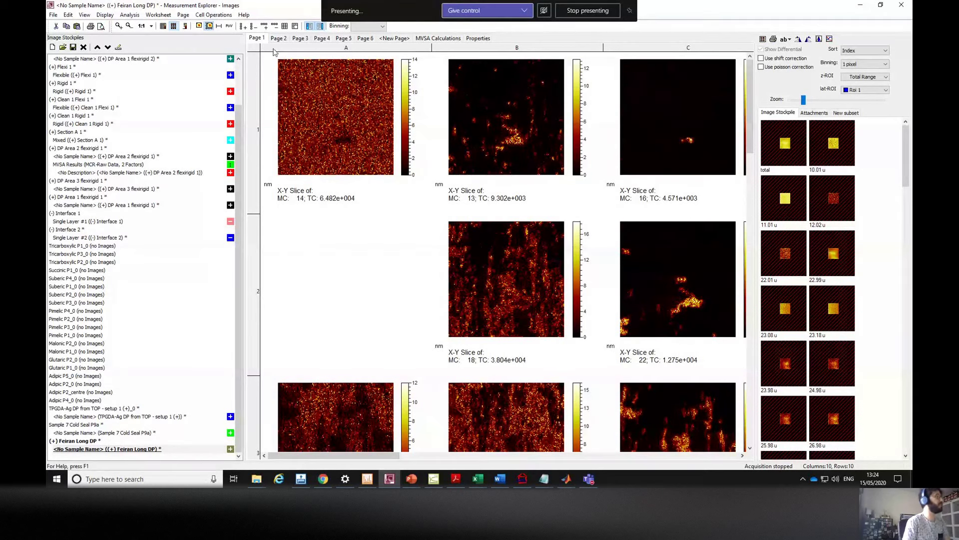
click(53, 14)
click(73, 73)
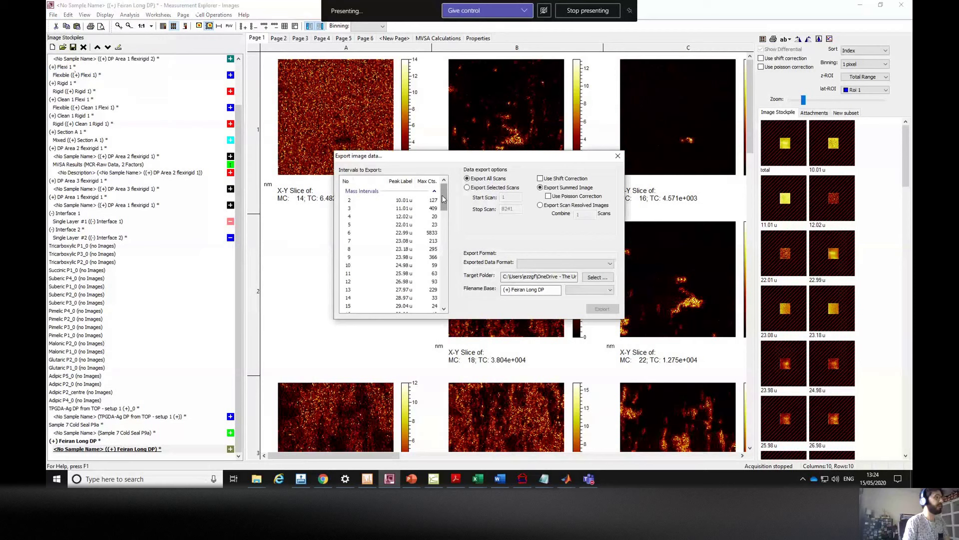
click(406, 208)
key(ctrl+a)
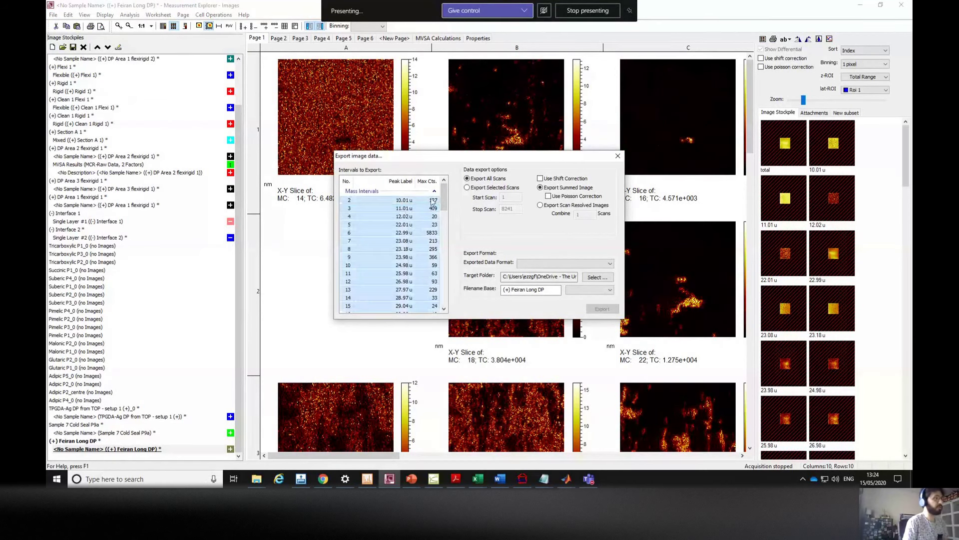
drag(499, 161, 475, 162)
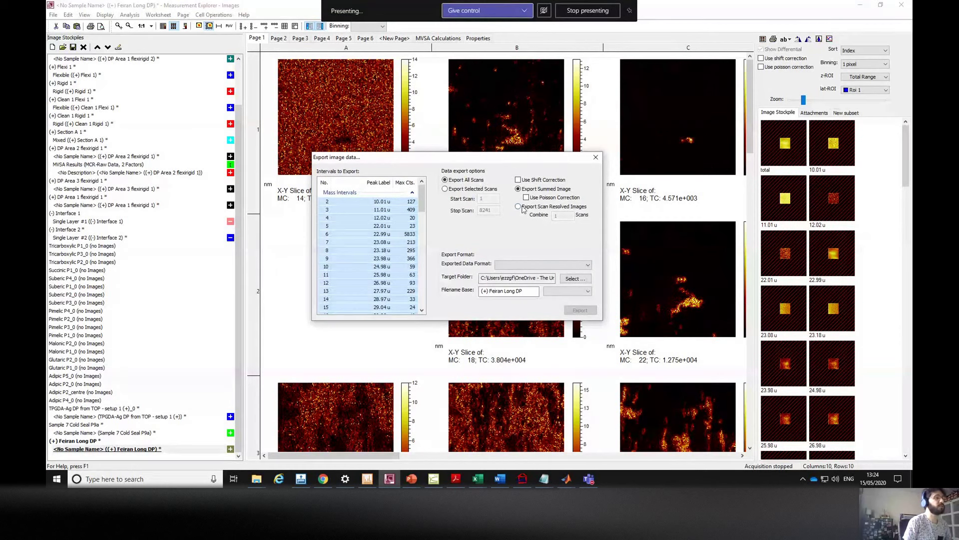
Try Export Selected Scans, return to Export All Scans, and choose Export Scan Resolved Images
click(447, 190)
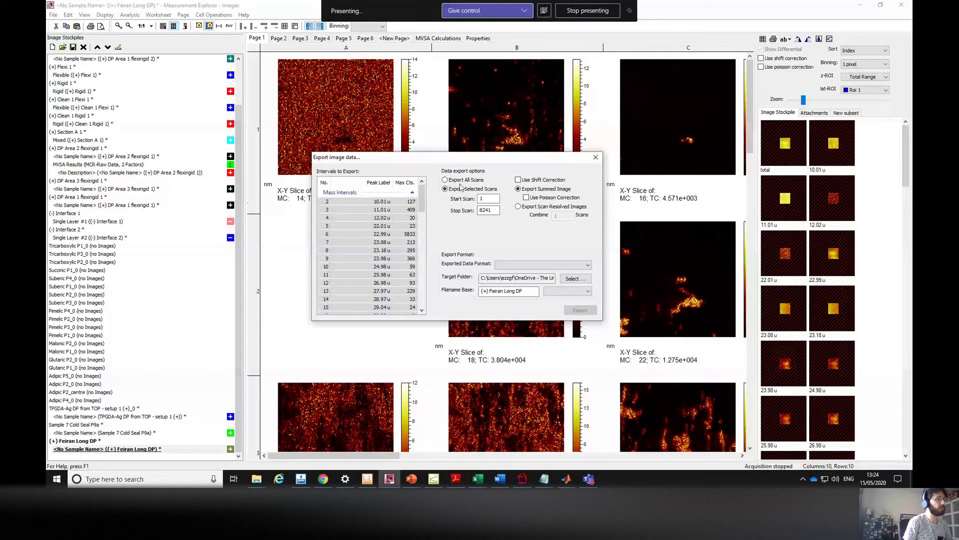
click(459, 181)
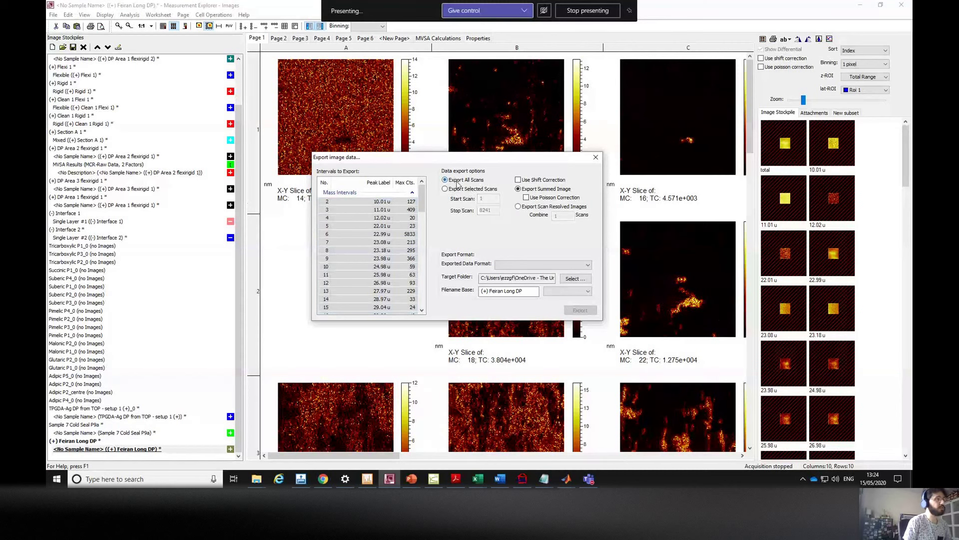
click(534, 211)
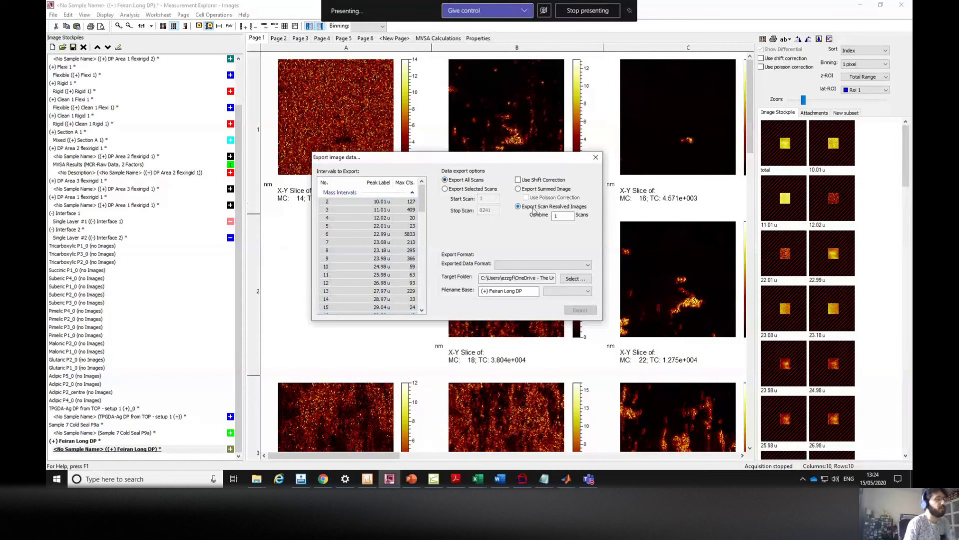
Try combining 10 scans in the scan-resolved export and restore the value to 1
double_click(569, 215)
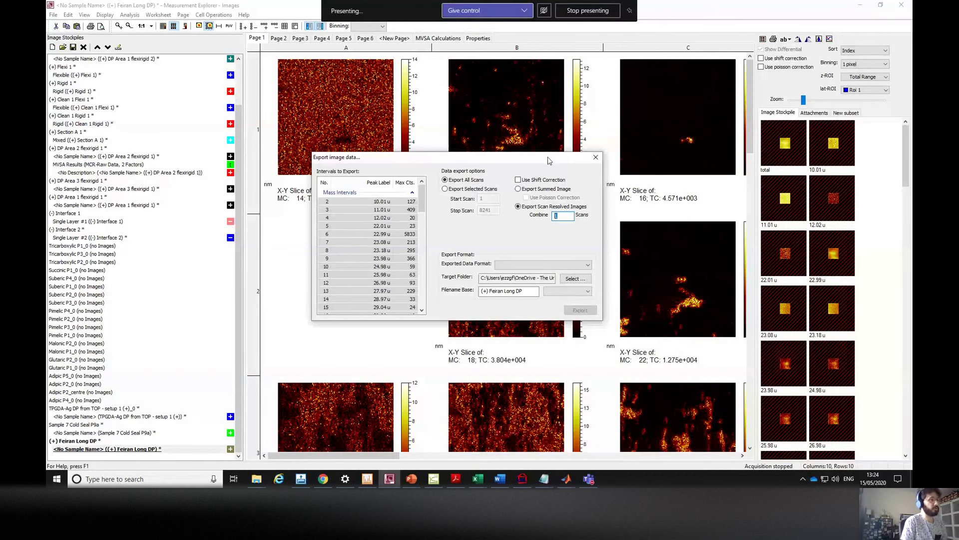
drag(547, 159, 554, 158)
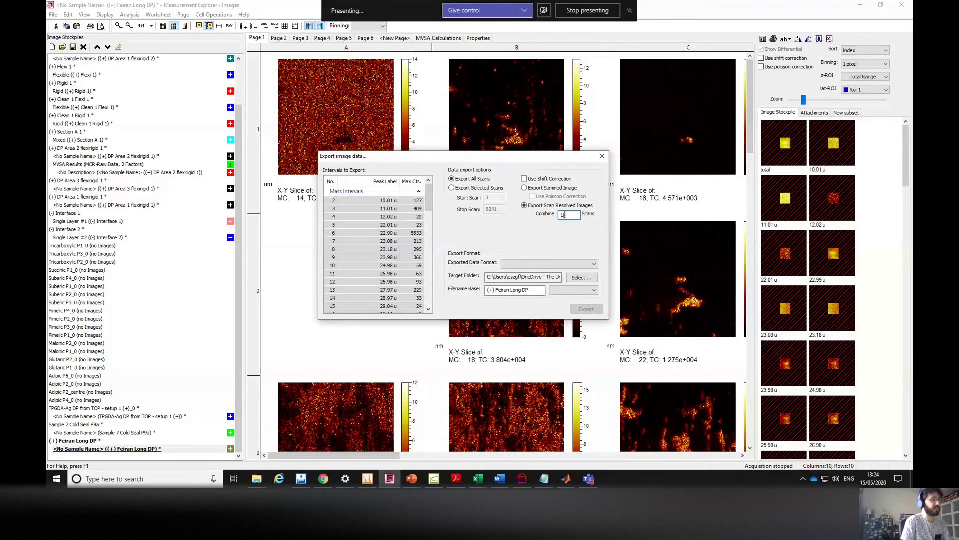
text(10)
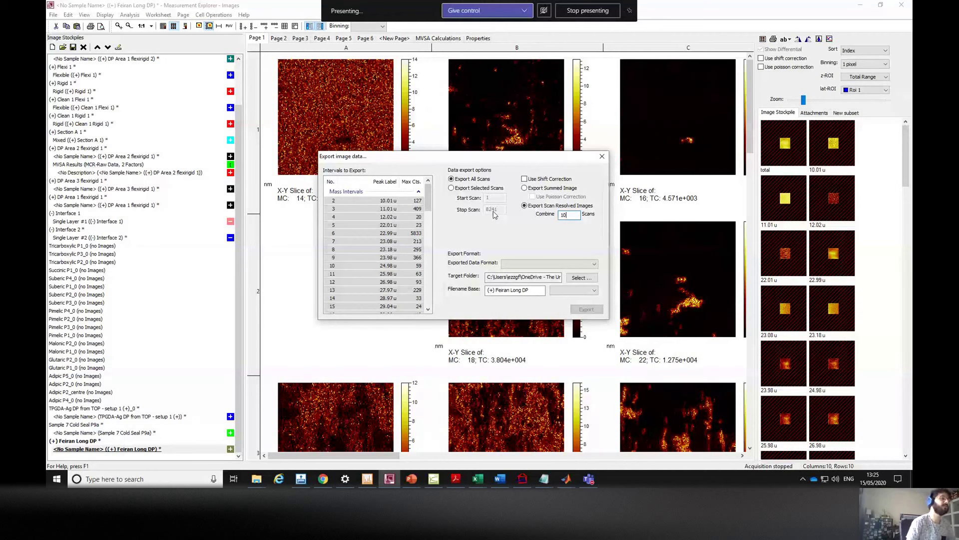
click(568, 217)
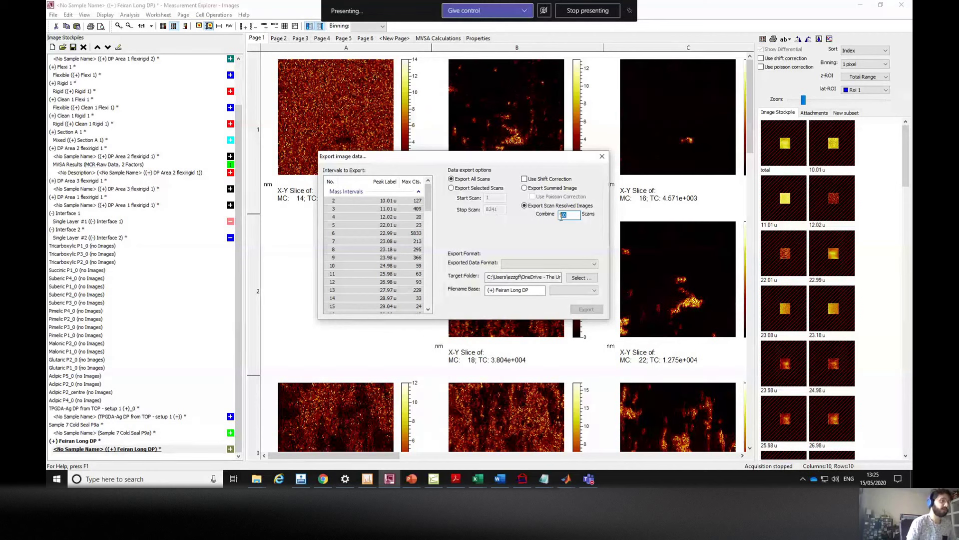
key(BackSpace)
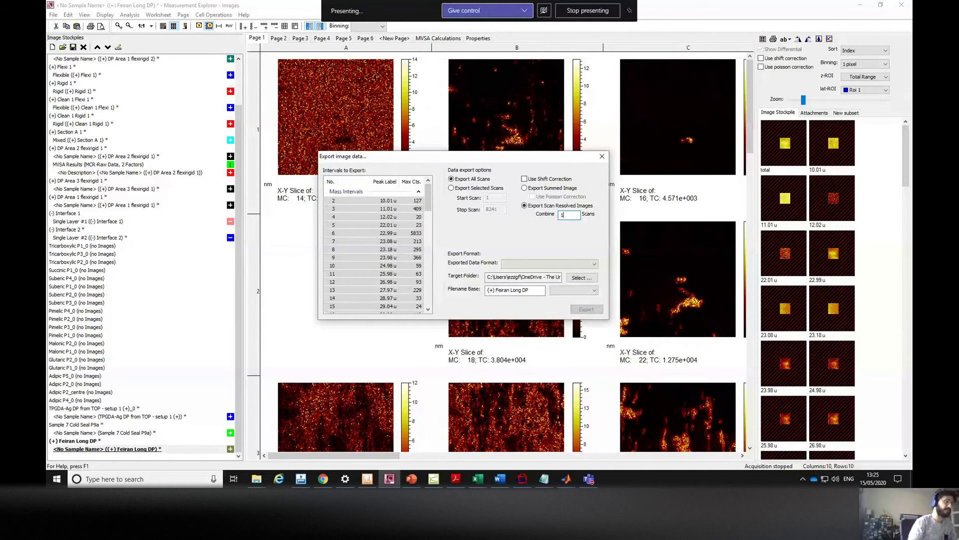
drag(509, 159, 519, 160)
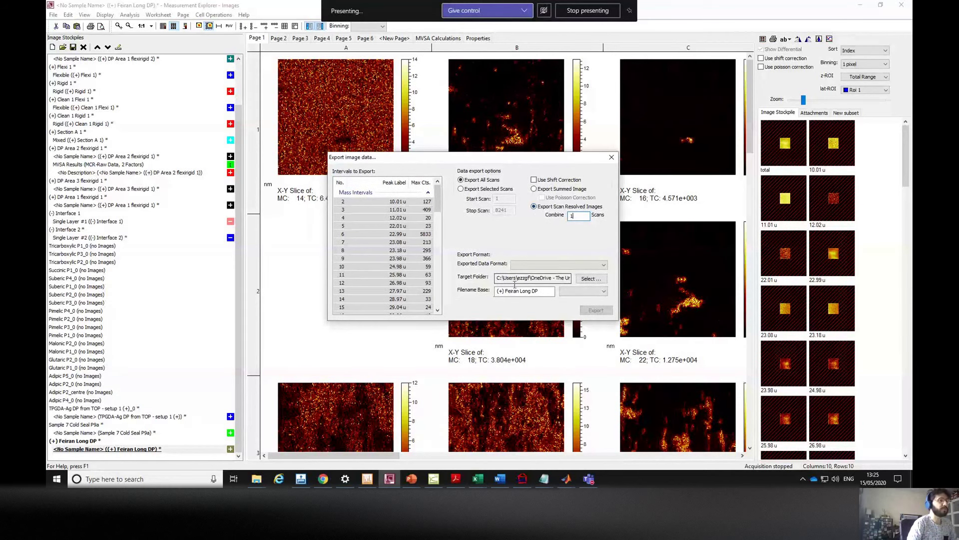
Try Binary (BIF6) as the exported data format, then settle on Ascii (X, Y, Z, I)
click(518, 264)
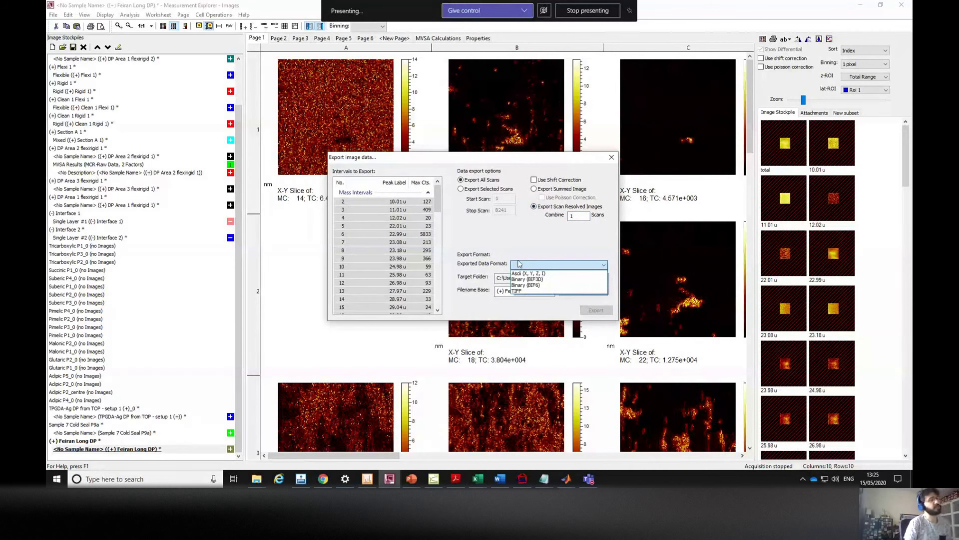
click(528, 286)
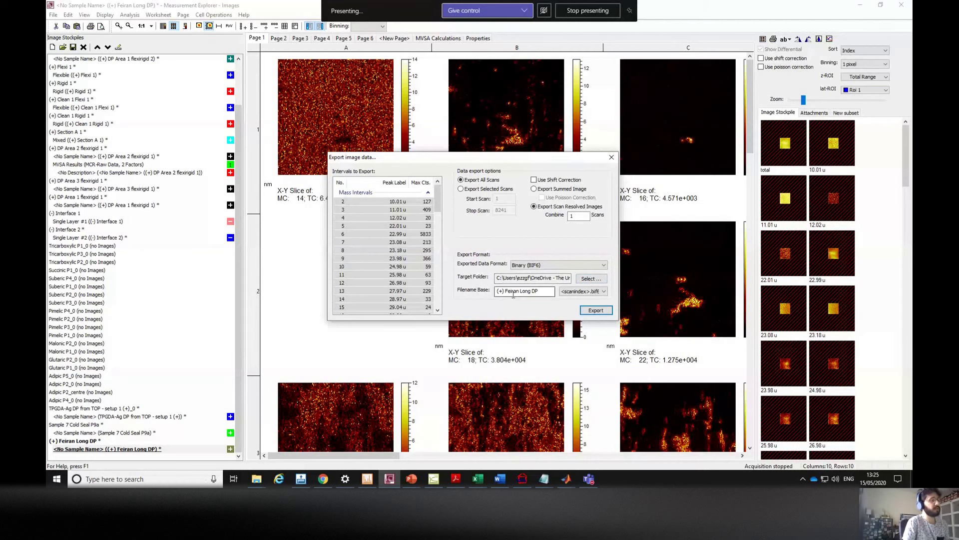
drag(555, 290, 498, 291)
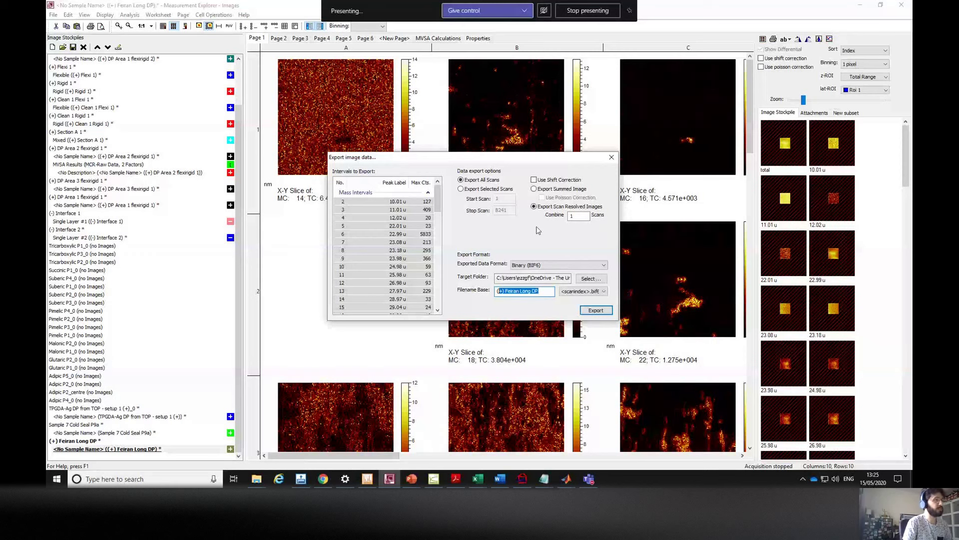
key(End)
drag(522, 160, 500, 148)
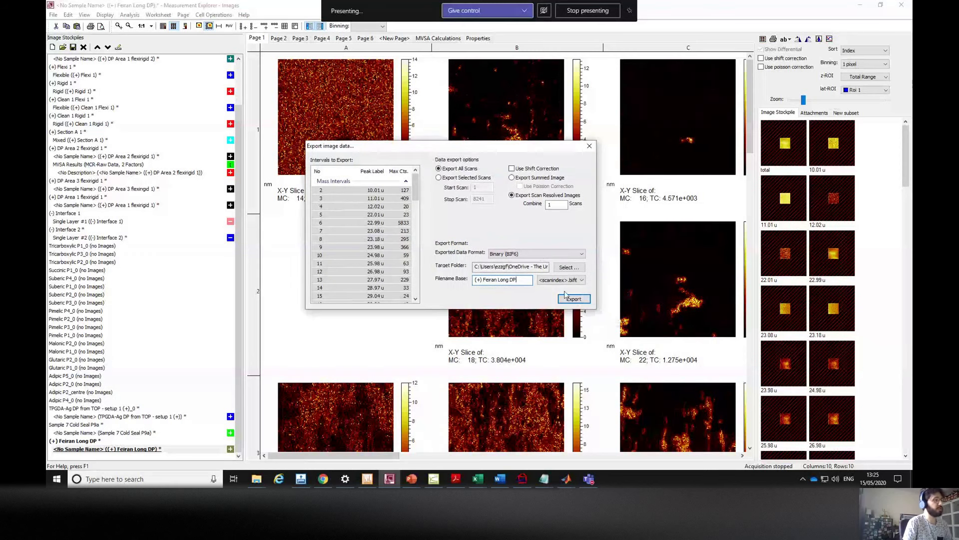
click(548, 257)
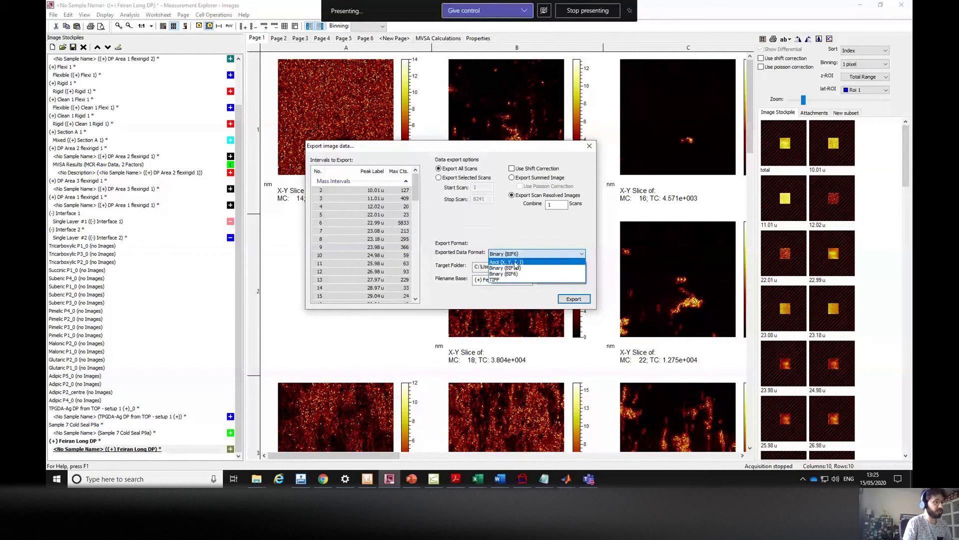
click(501, 262)
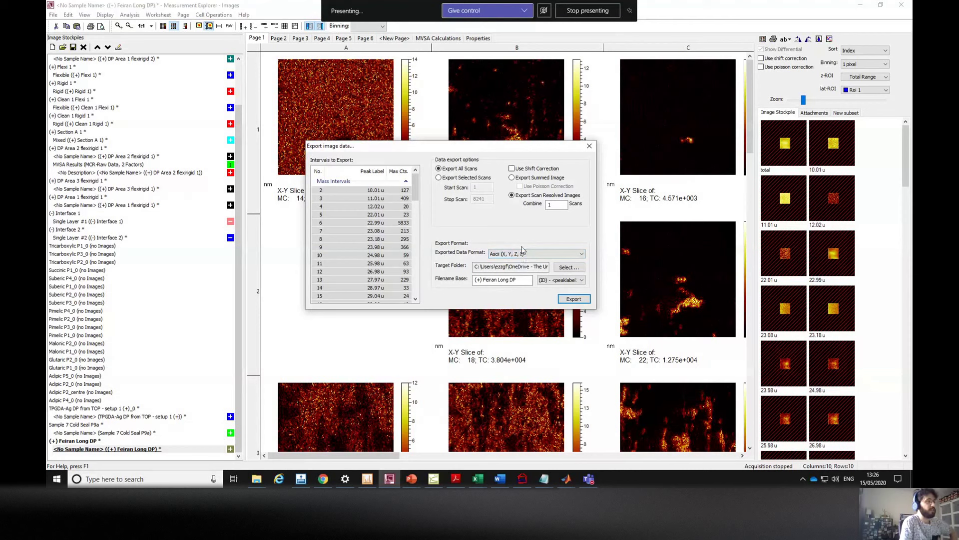
Look over the mass intervals to export, try Binary (BIF6) as the exported data format again, and restore Ascii (X, Y, Z, I)
drag(473, 146, 476, 144)
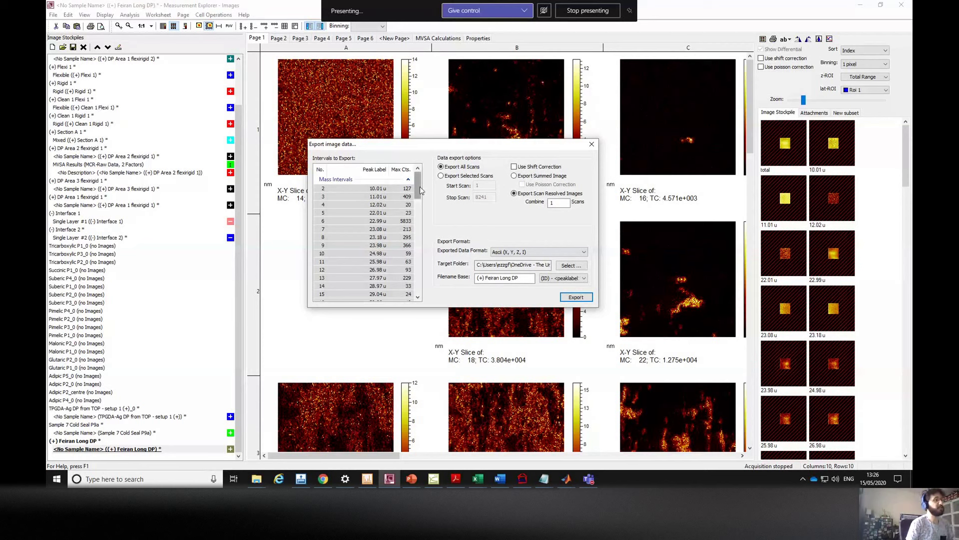
scroll(425, 202, down, 10)
scroll(426, 207, up, 10)
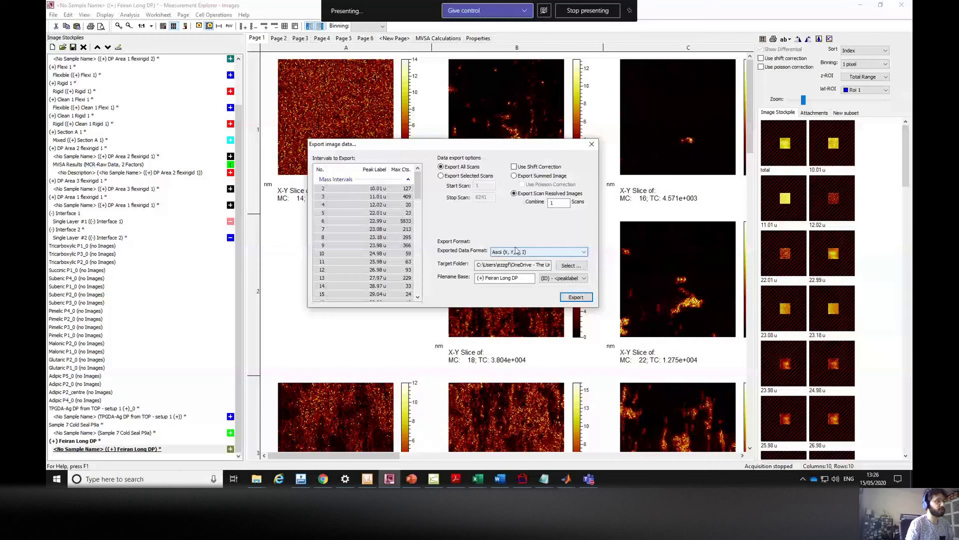
click(516, 252)
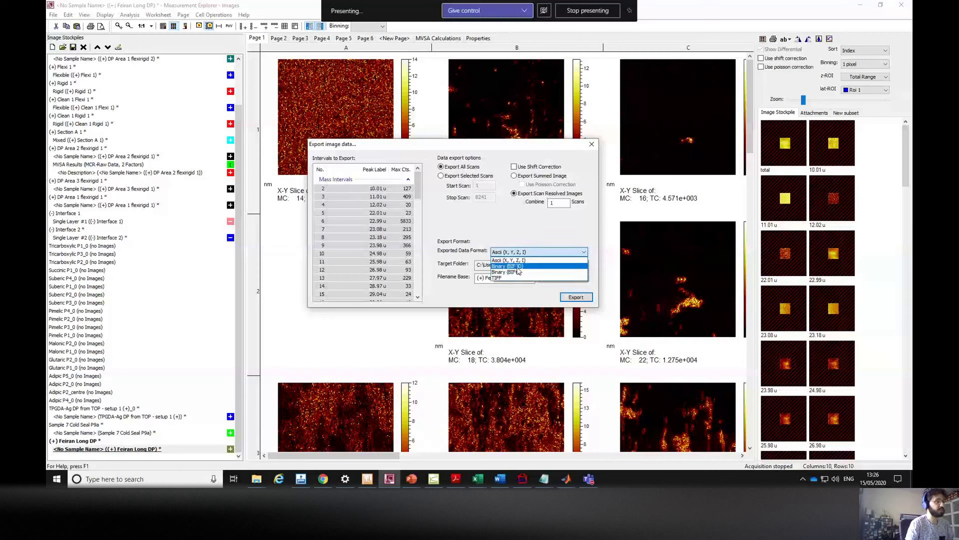
click(519, 272)
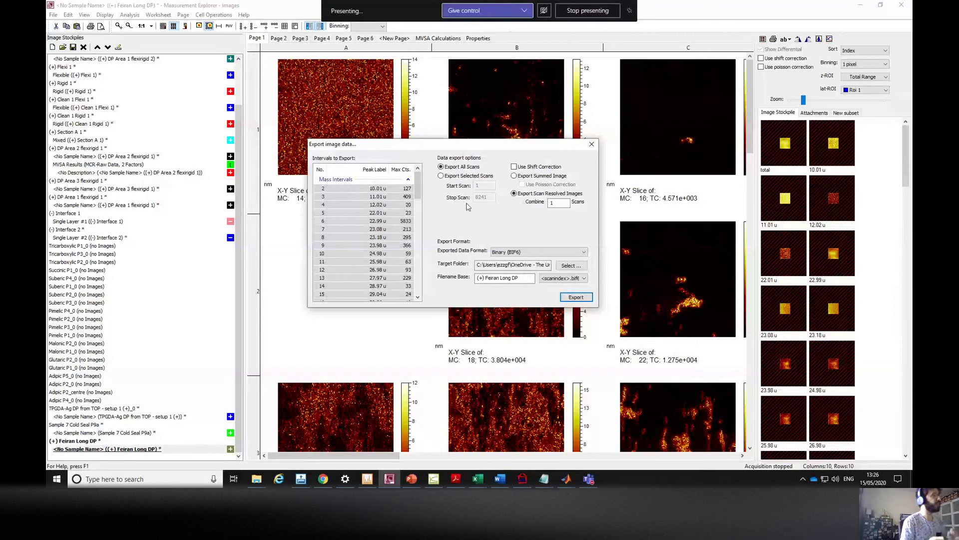
click(521, 254)
click(525, 260)
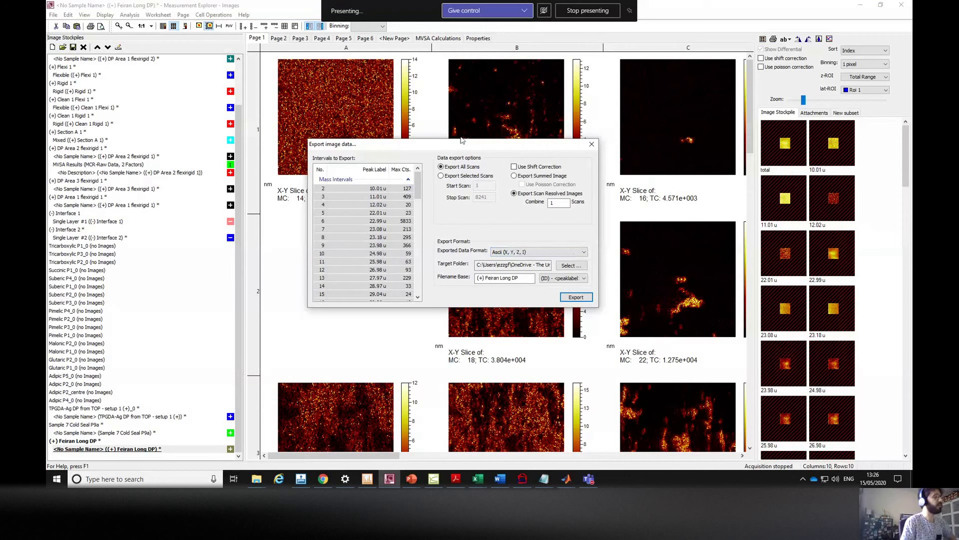
drag(463, 141, 428, 120)
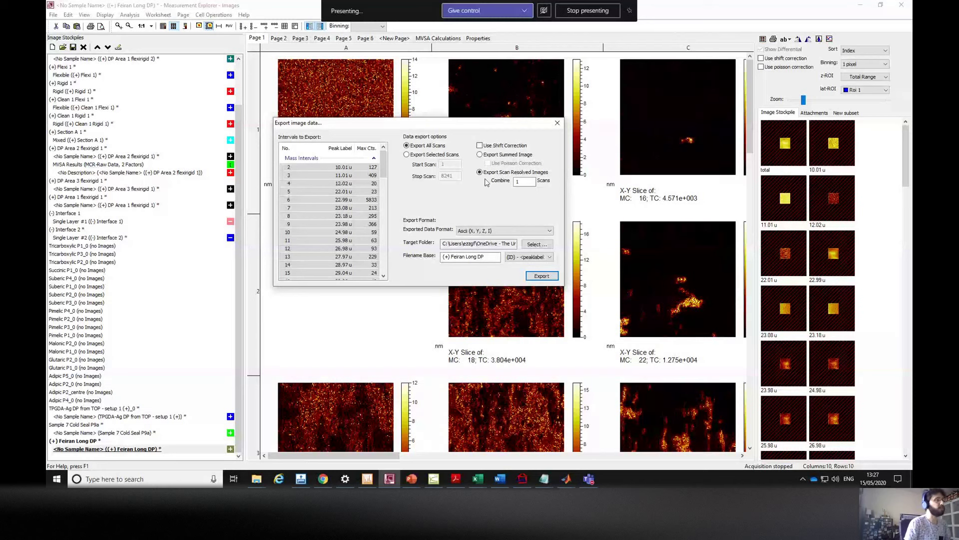
Switch to File Explorer and examine the exported text files in the 3D export ASCII folder under 13 - simsMVA workshops > Printed device
click(257, 479)
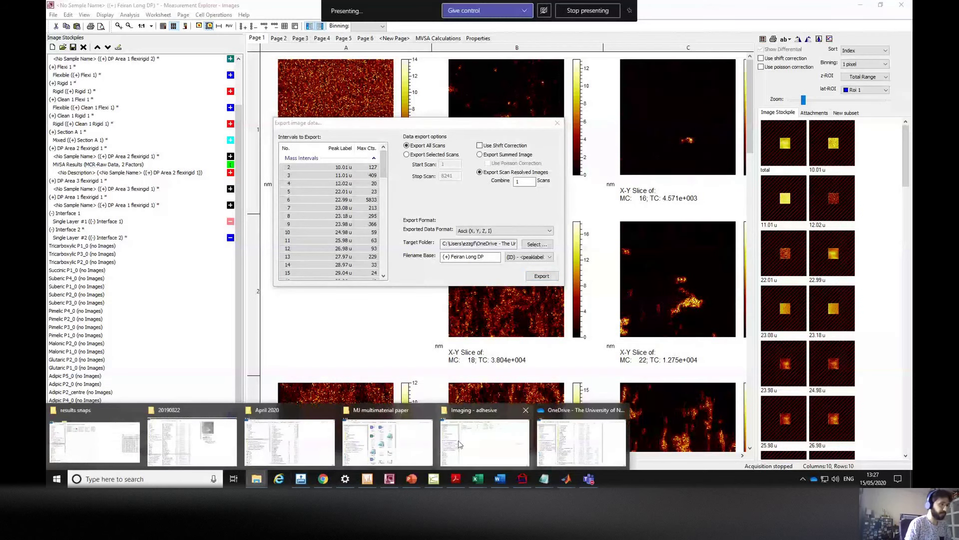
click(476, 440)
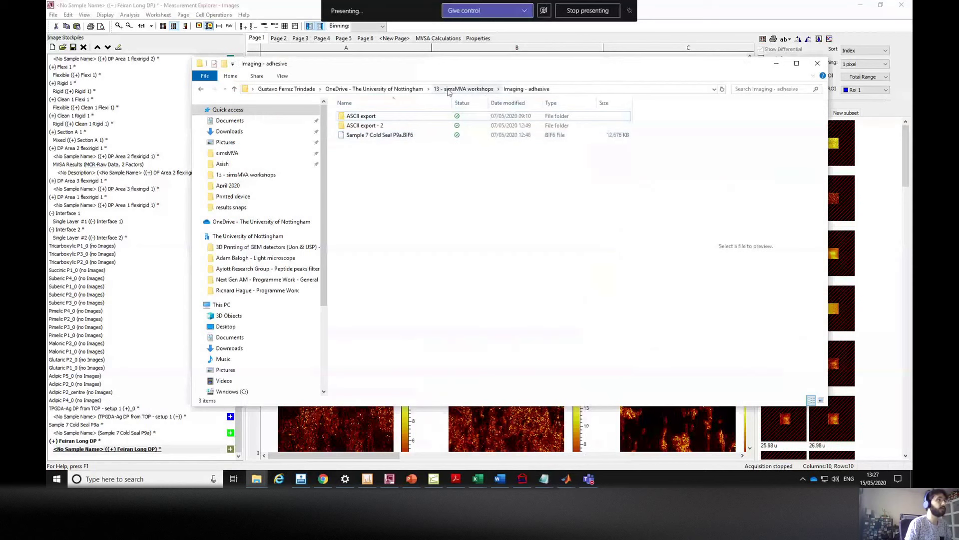
click(447, 90)
double_click(375, 144)
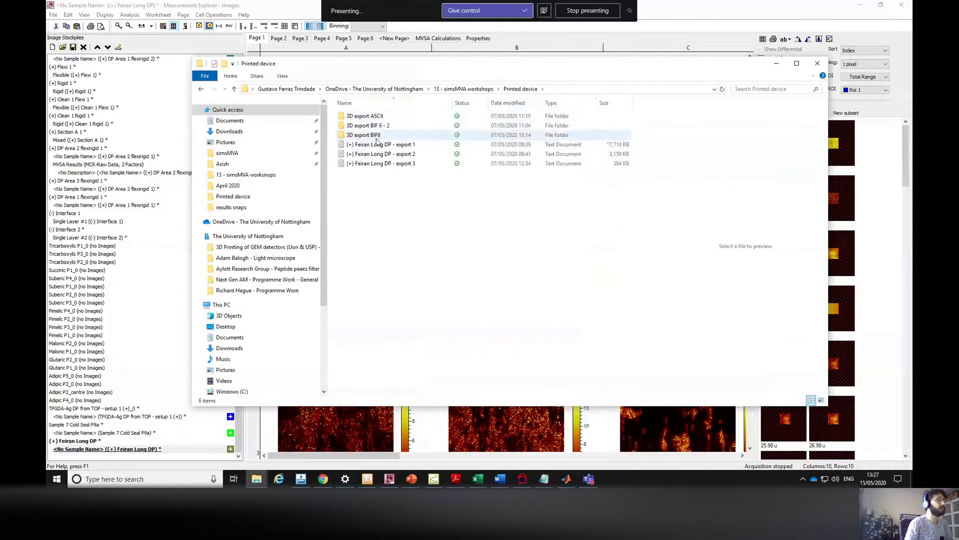
double_click(378, 118)
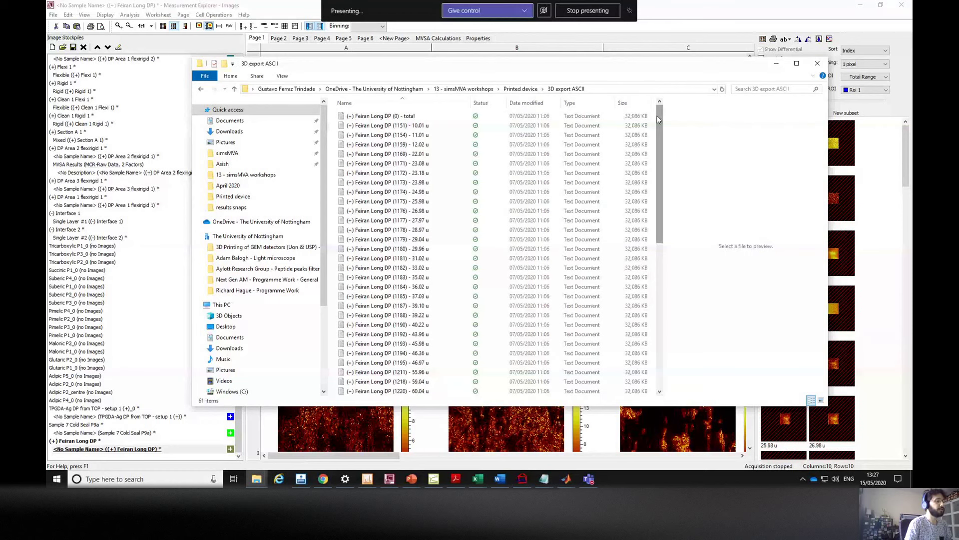
drag(658, 119, 648, 383)
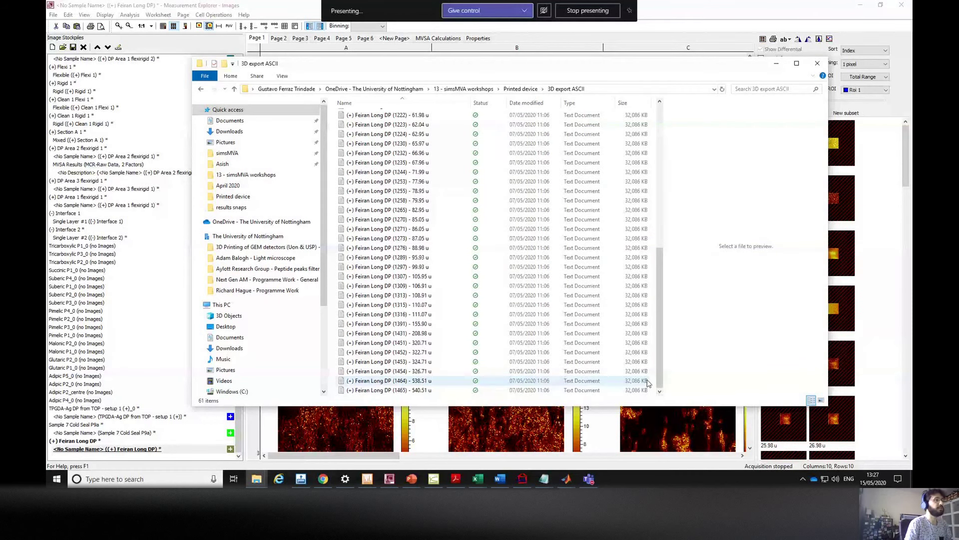
drag(648, 383, 619, 127)
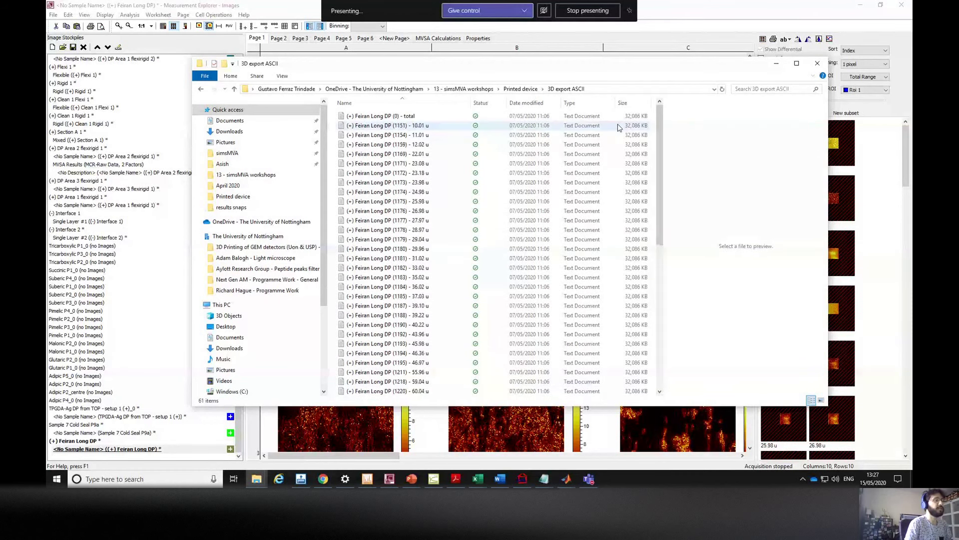
Examine the numbered BIF6 files in the 3D export BIF 6 - 2 folder and put the file browser away
click(520, 89)
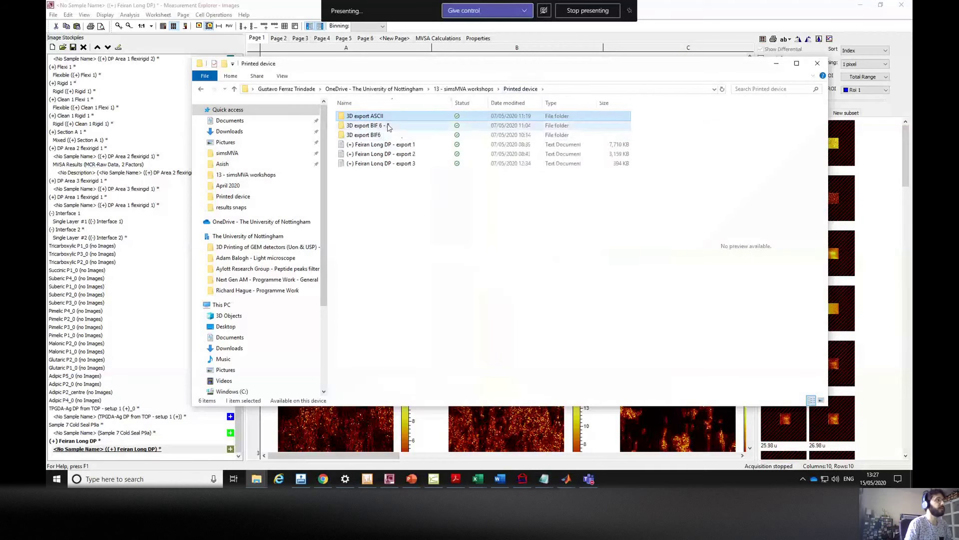
double_click(389, 126)
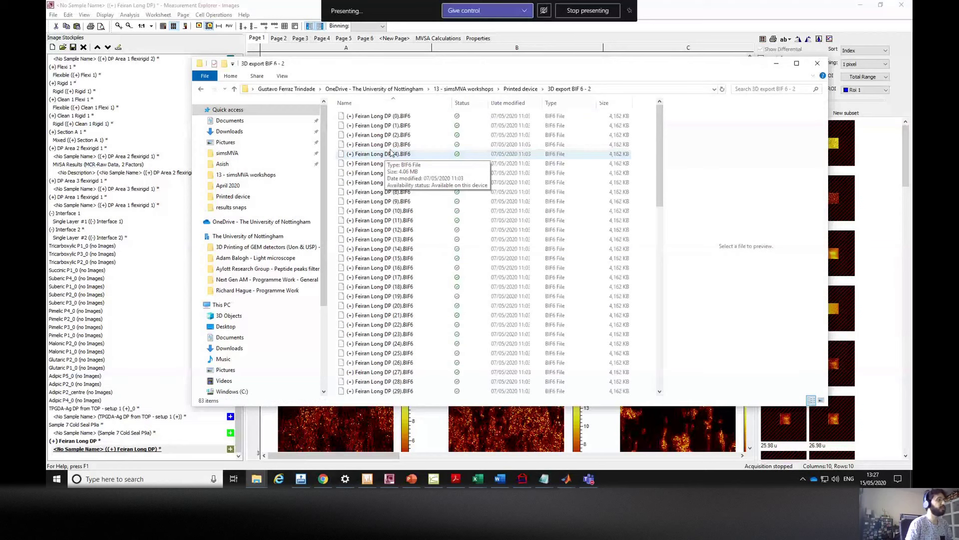
scroll(424, 239, down, 18)
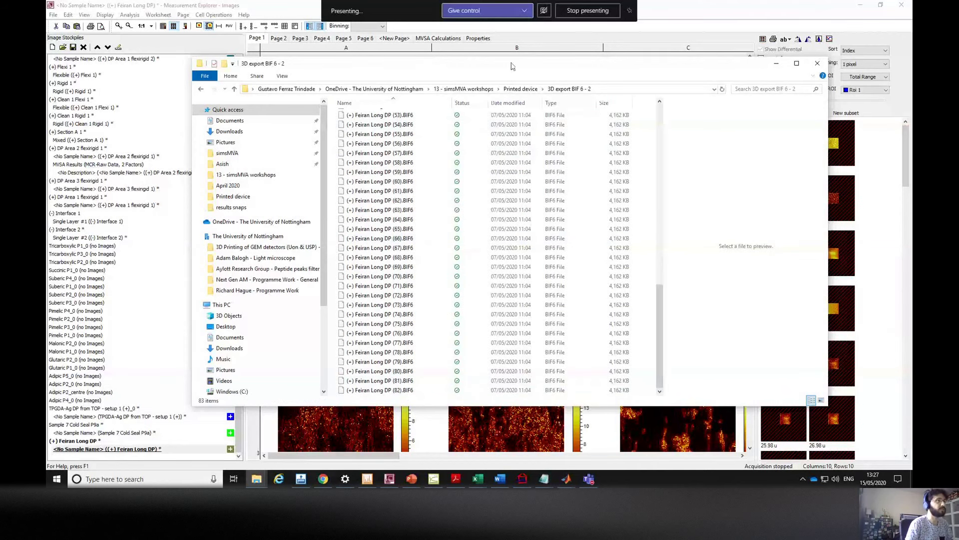
click(399, 390)
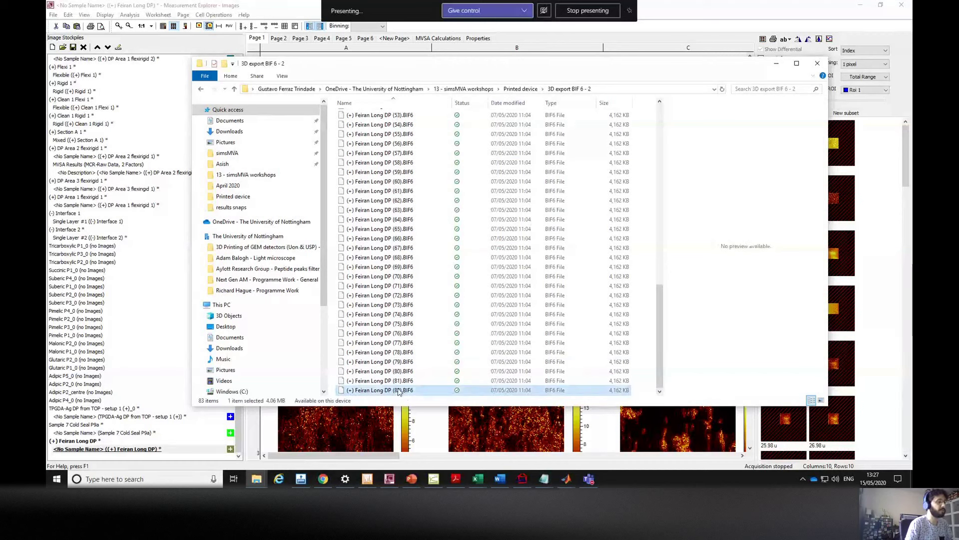
click(407, 350)
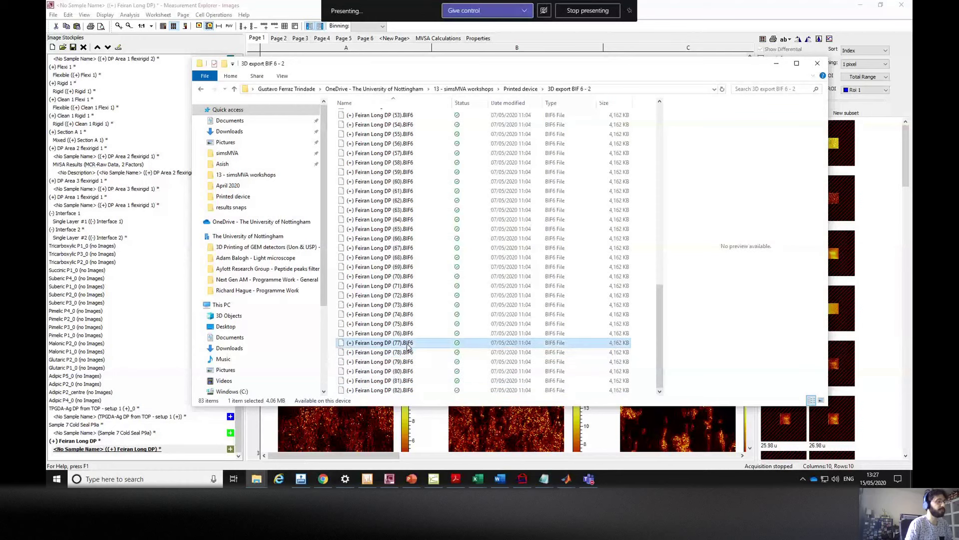
drag(658, 328, 656, 137)
click(774, 67)
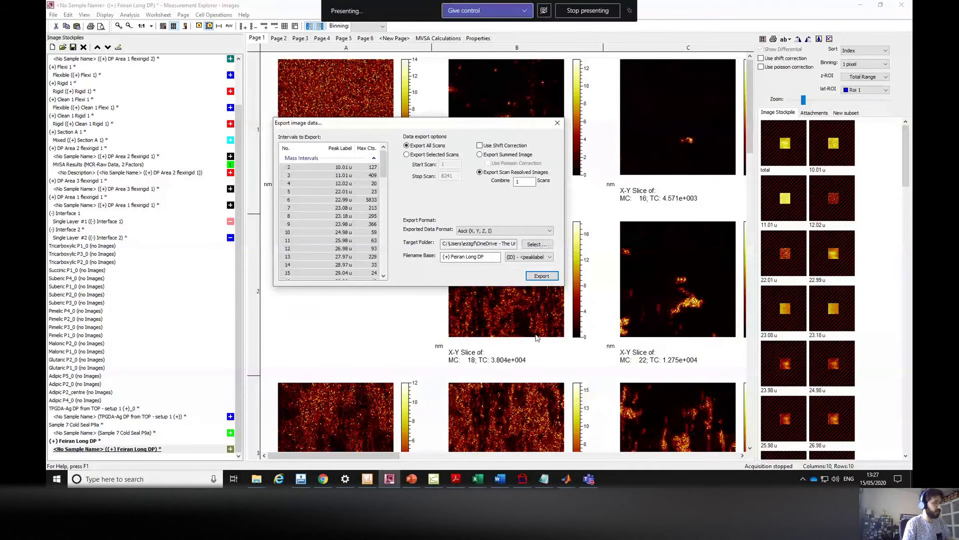
Switch to simsMVA, create a 3D tab named 3ddevice, and show it
click(566, 478)
click(397, 446)
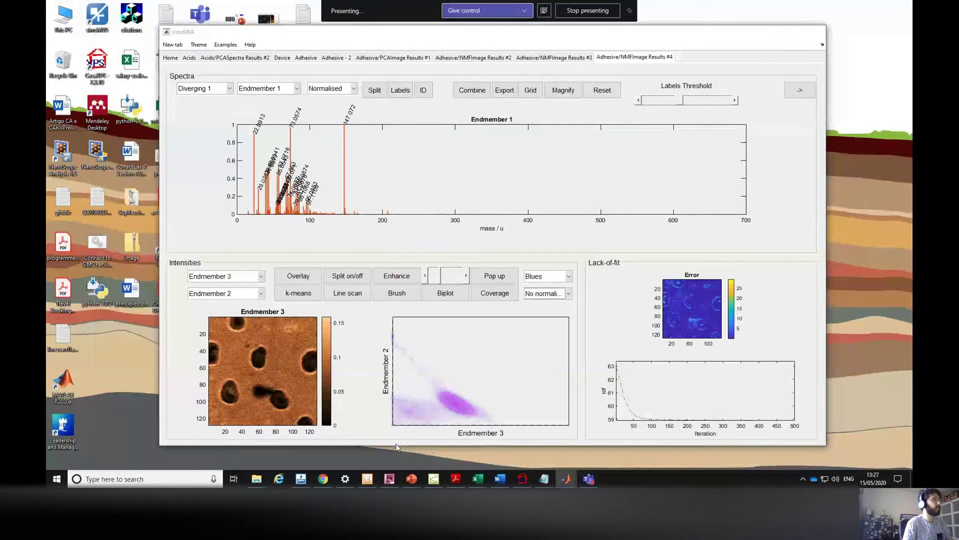
click(173, 45)
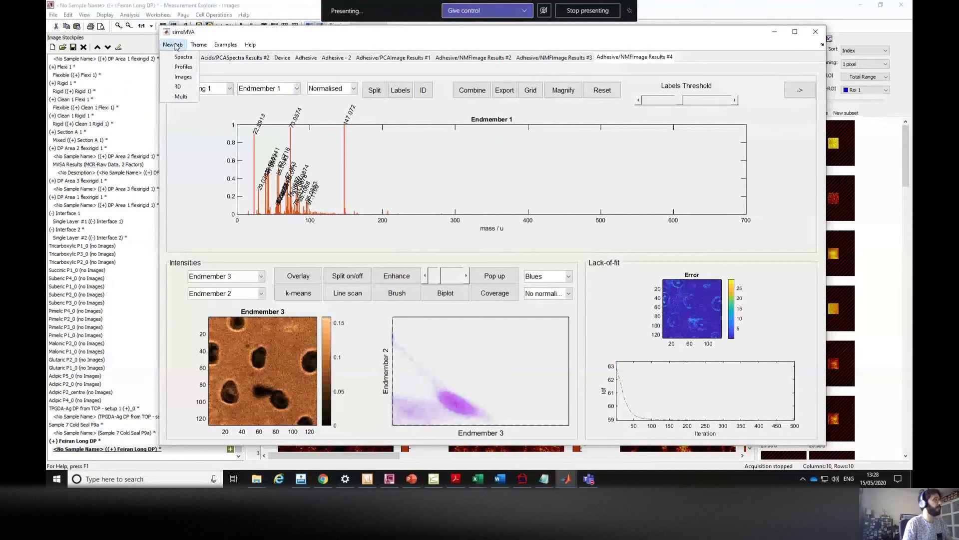
click(188, 89)
text(3d)
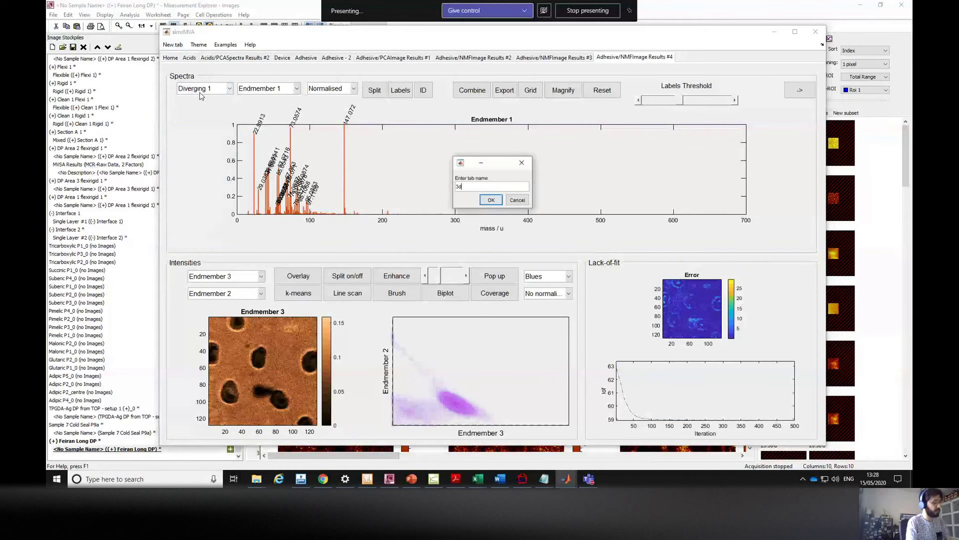
text(device)
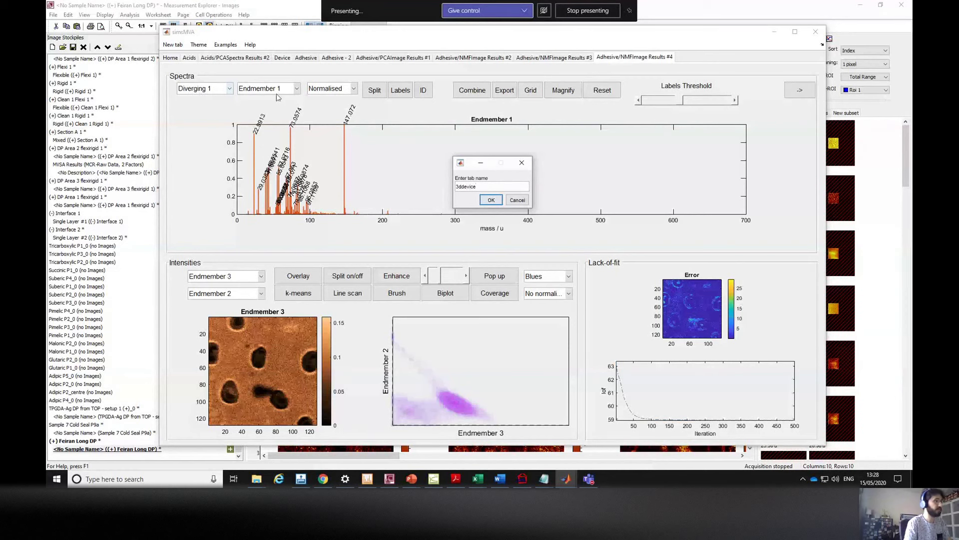
click(491, 201)
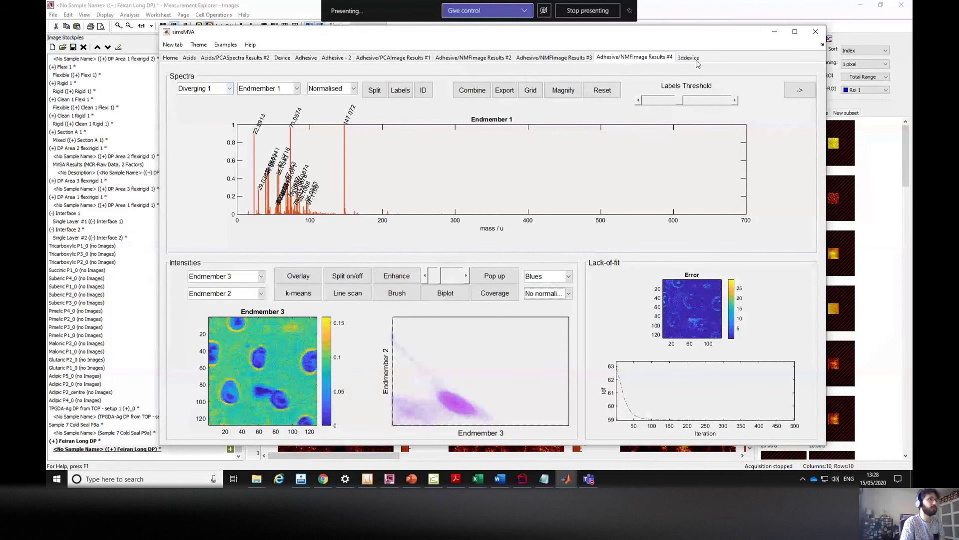
click(689, 58)
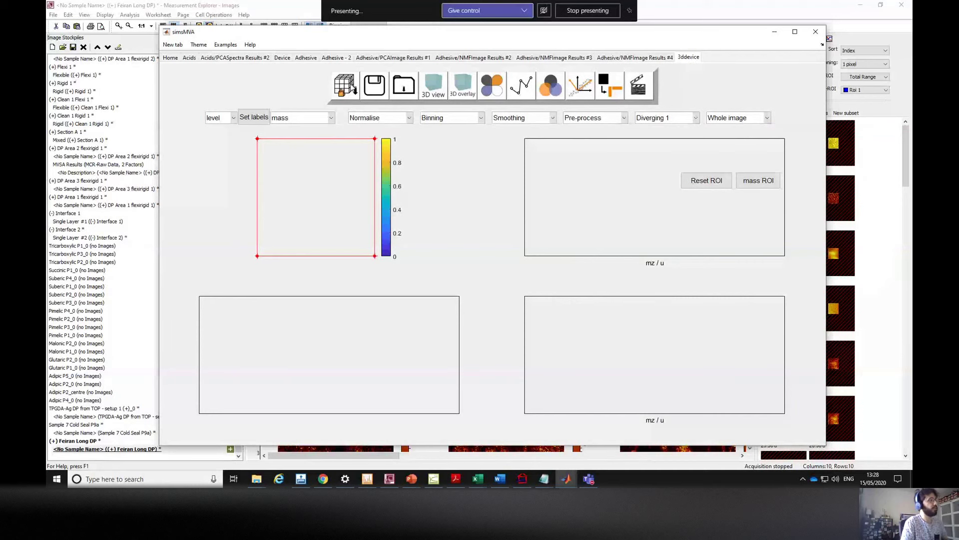
Start loading 3D data from BIF6 files and browse to the Printed device folder in 13 - simsMVA workshops
click(352, 89)
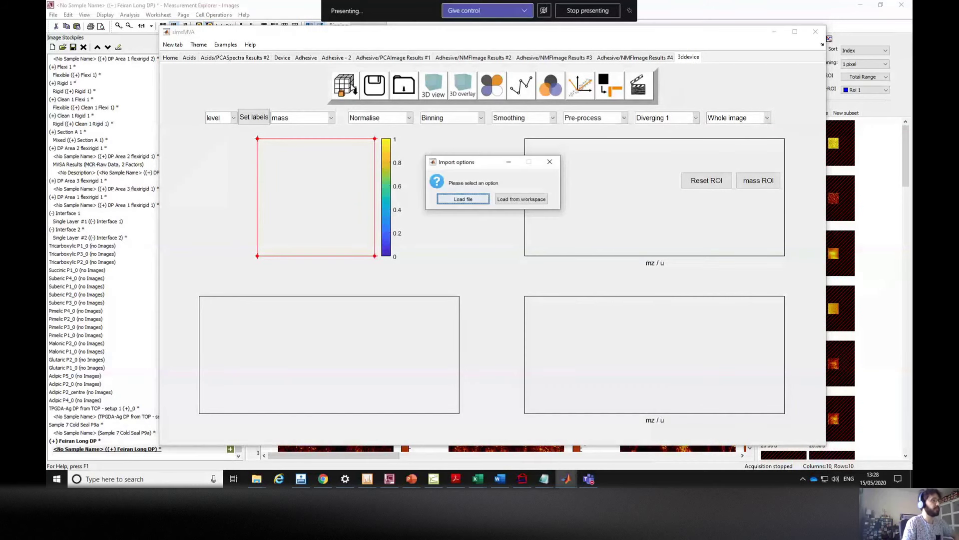
click(464, 199)
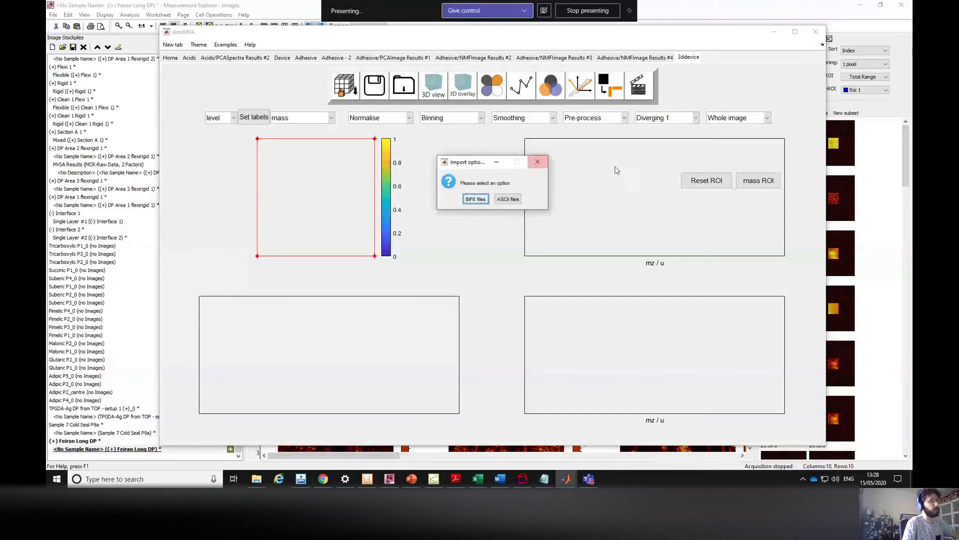
click(477, 200)
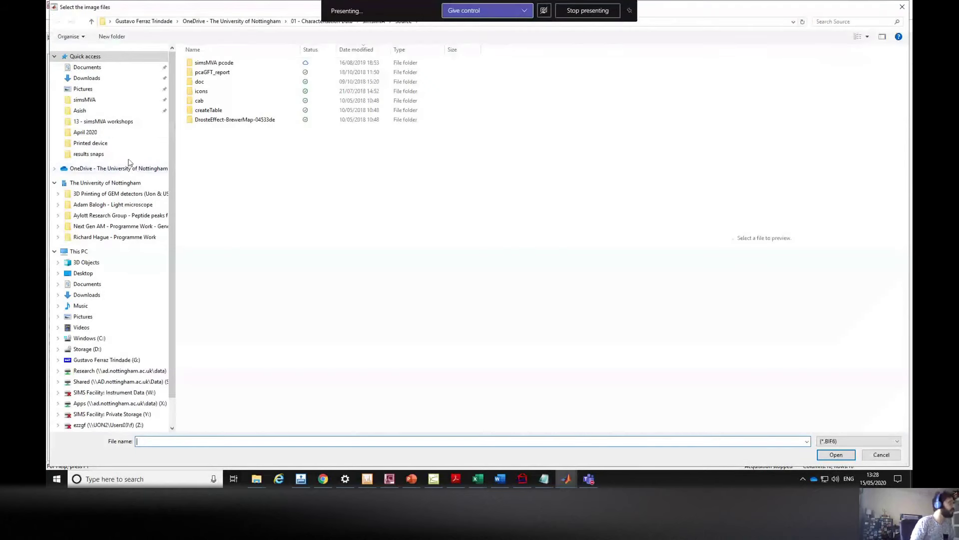
click(125, 123)
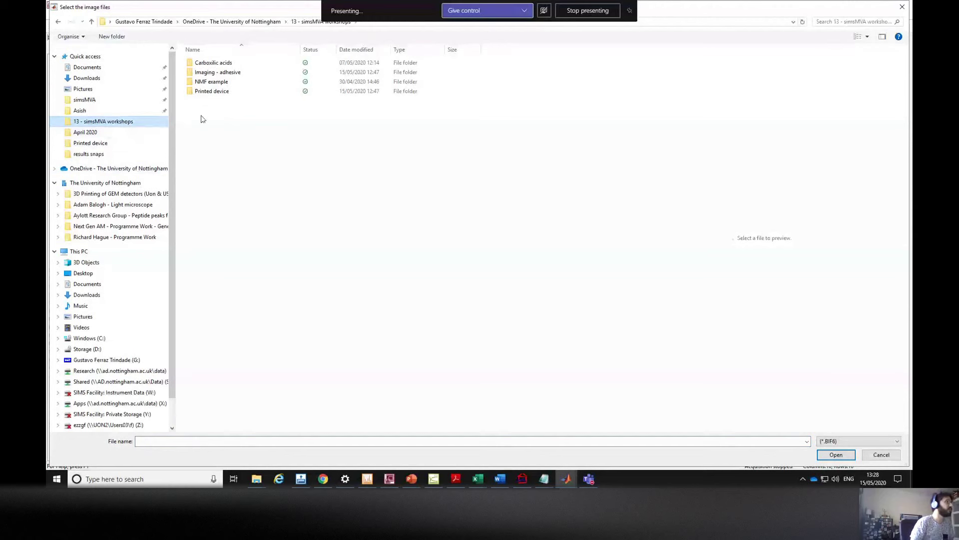
double_click(218, 94)
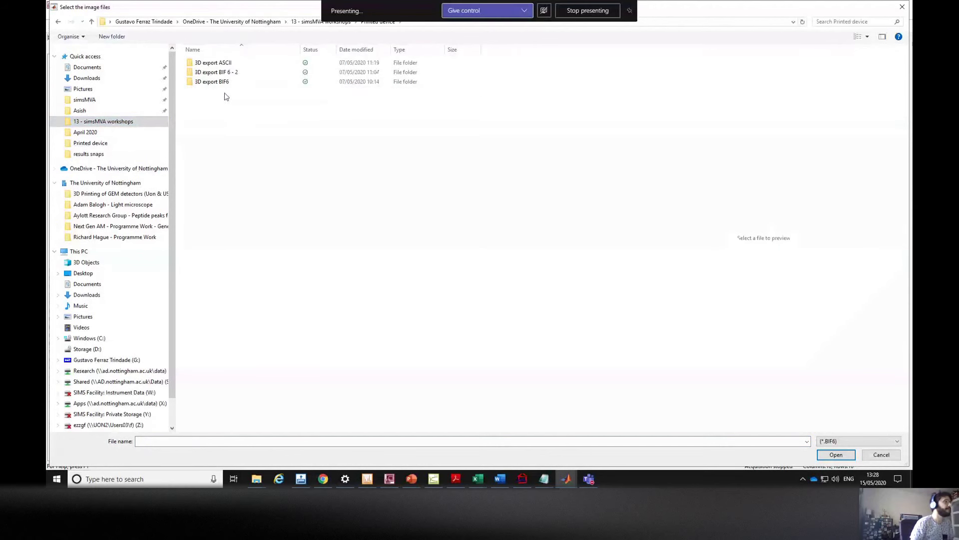
double_click(227, 83)
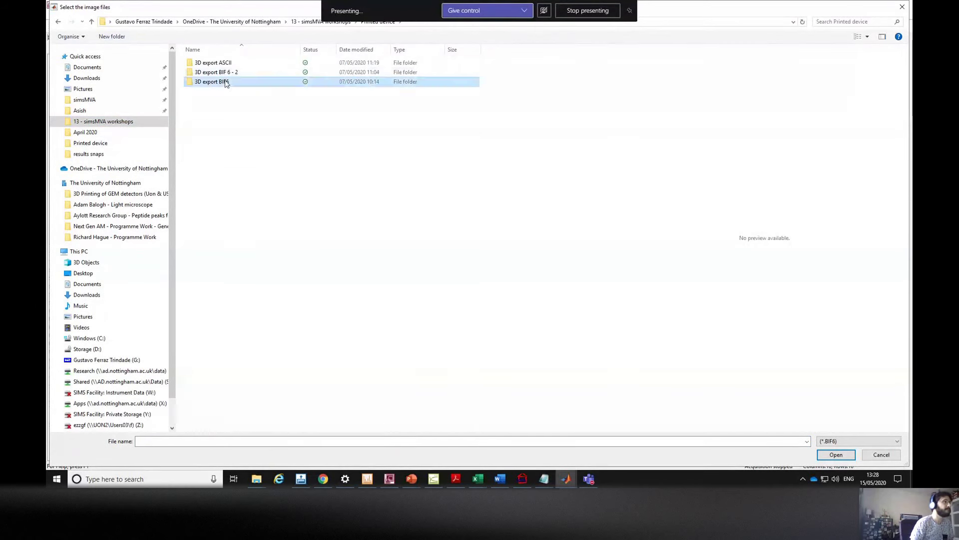
scroll(227, 145, down, 5)
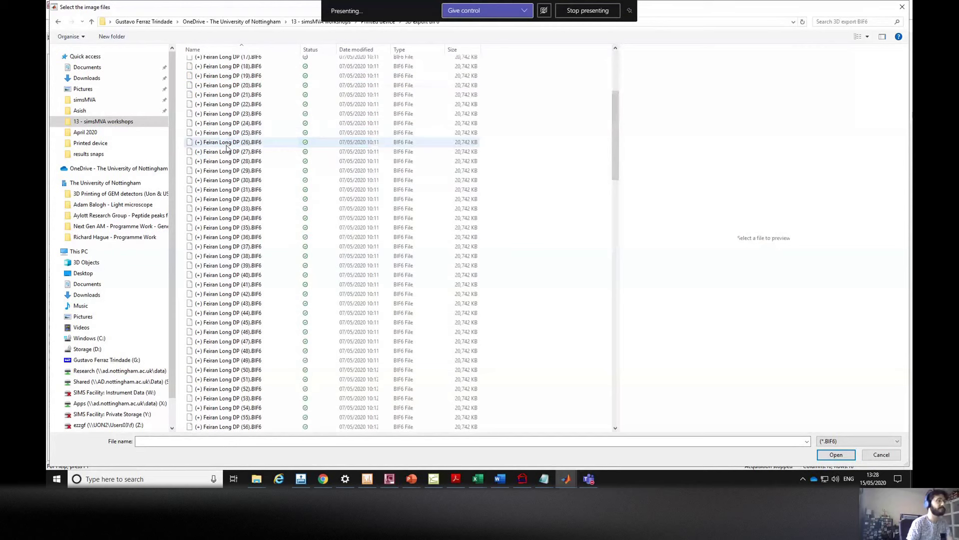
key(alt+Left)
Select all BIF6 files numbered 0 to 82 in the 3D export BIF 6 - 2 folder and open them
double_click(228, 74)
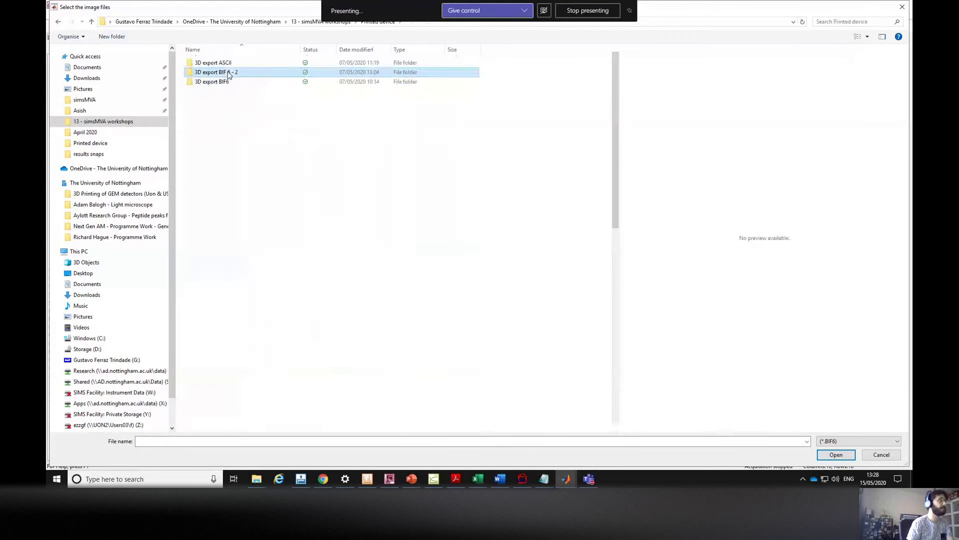
click(231, 64)
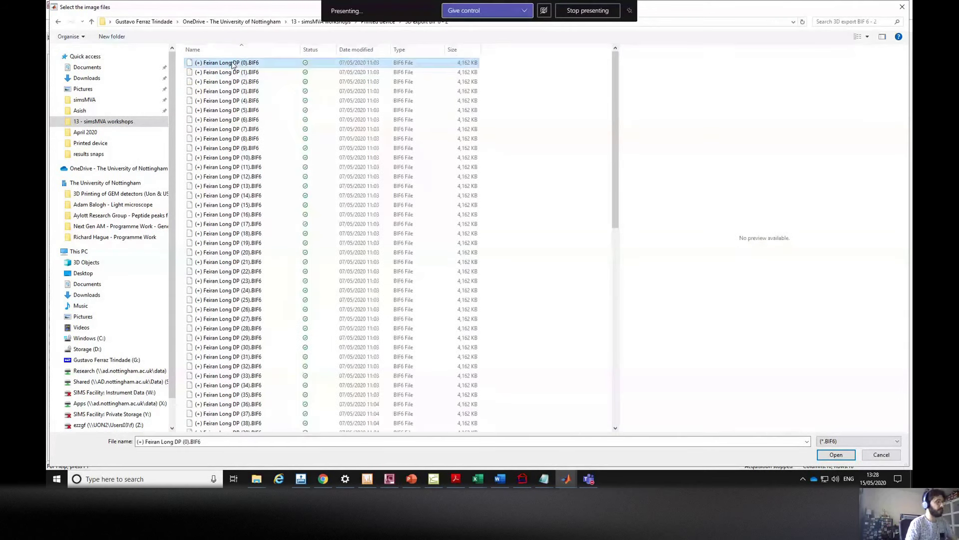
scroll(477, 164, down, 7)
drag(616, 217, 633, 349)
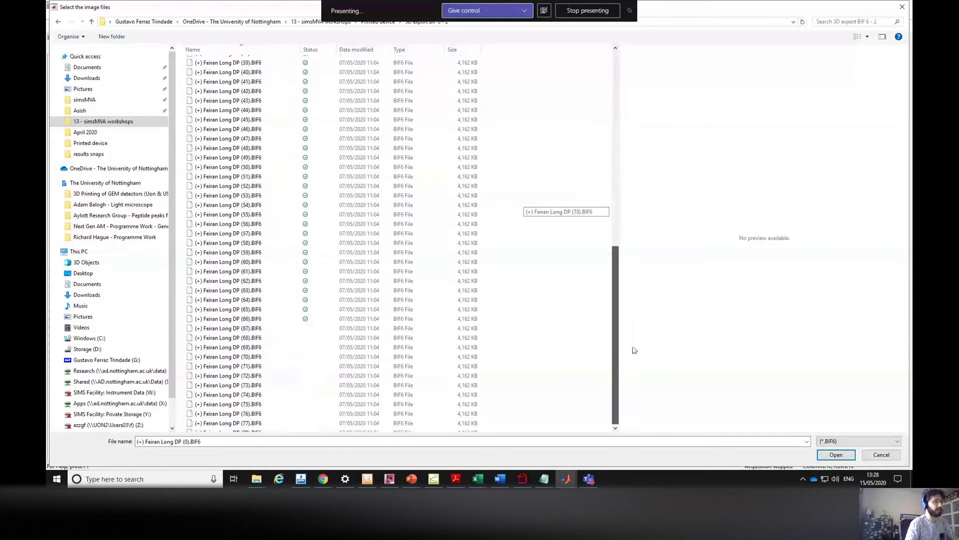
shift+click(252, 427)
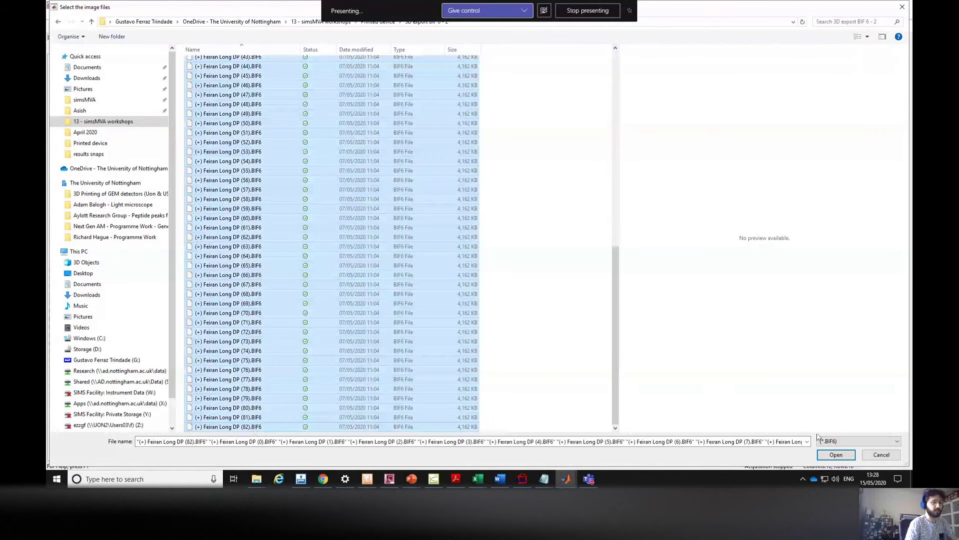
click(830, 454)
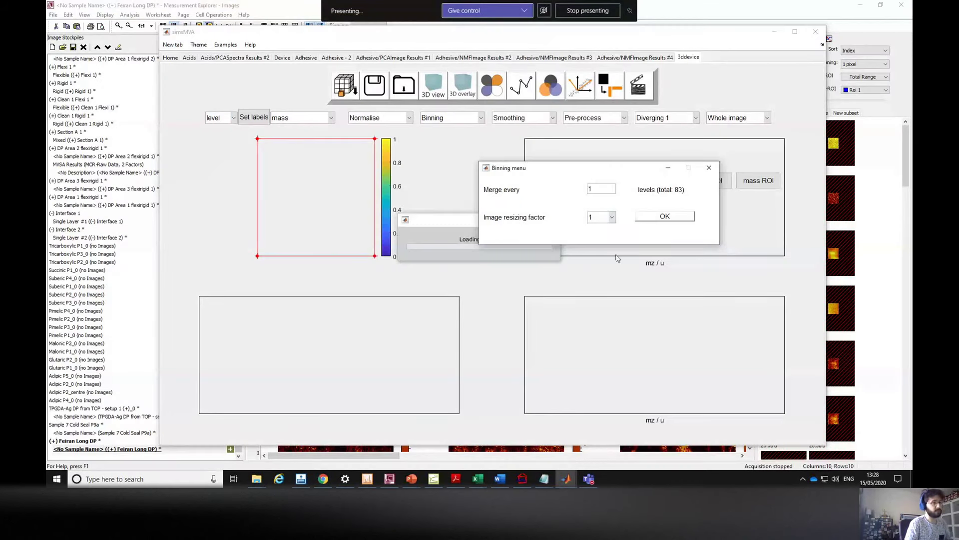
Review the image resizing options, accept merging every 1 level with resizing factor 1, and import the dataset without cropping
drag(580, 171, 605, 155)
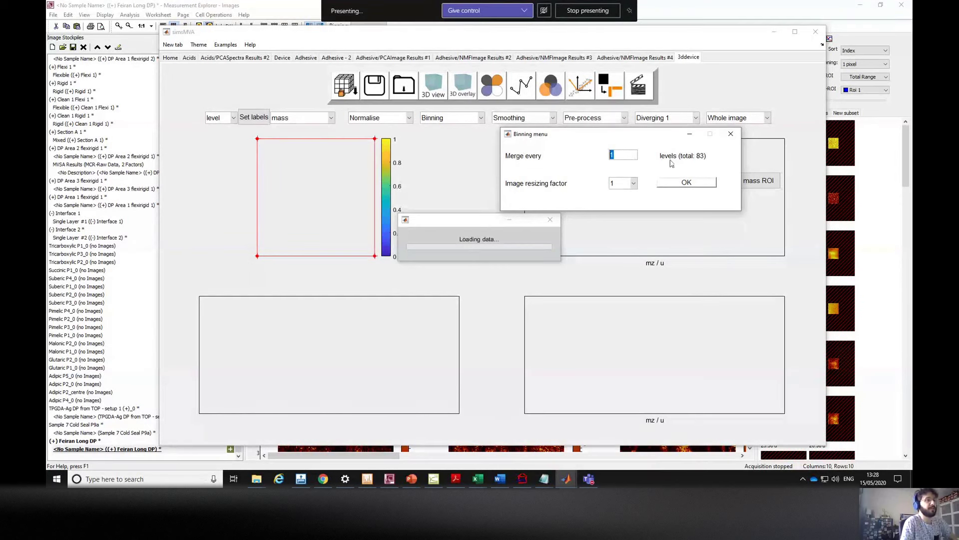
click(634, 183)
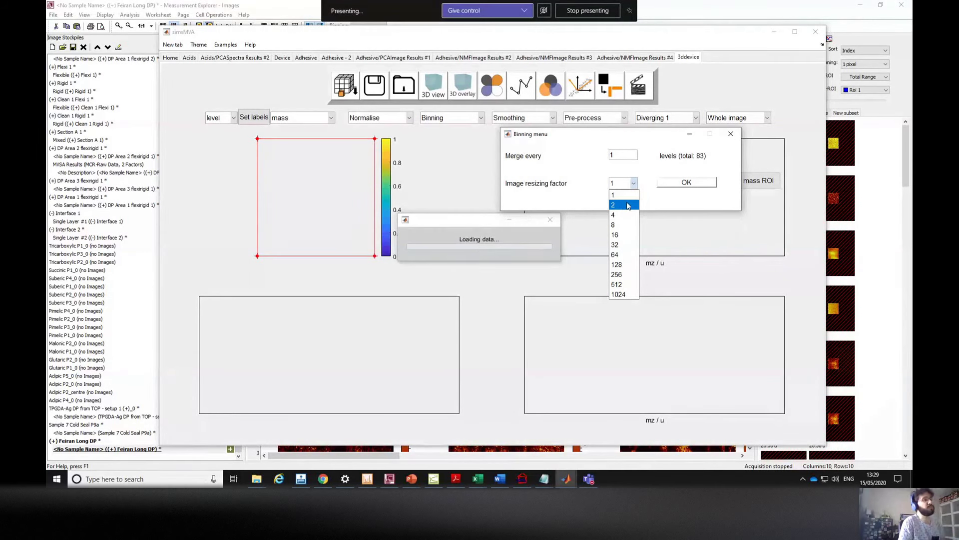
click(633, 185)
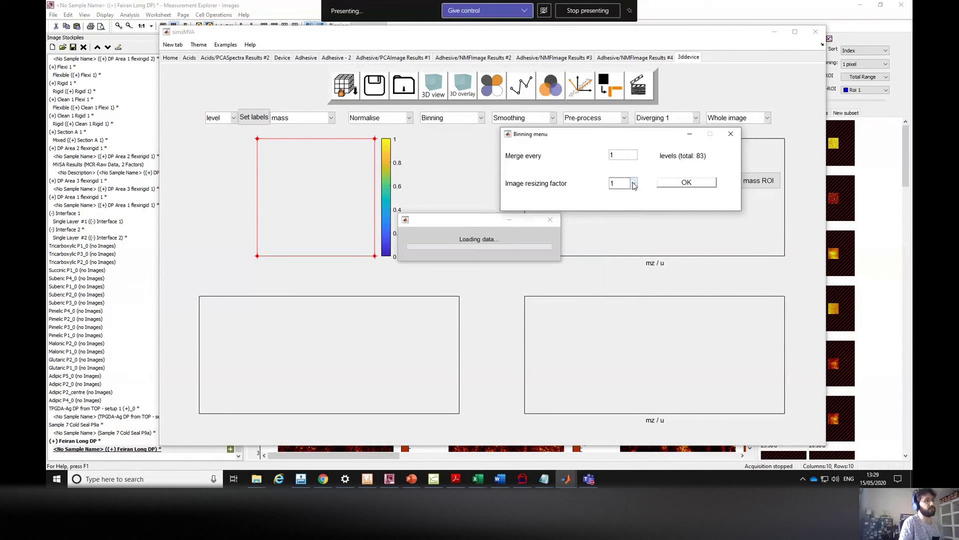
click(634, 185)
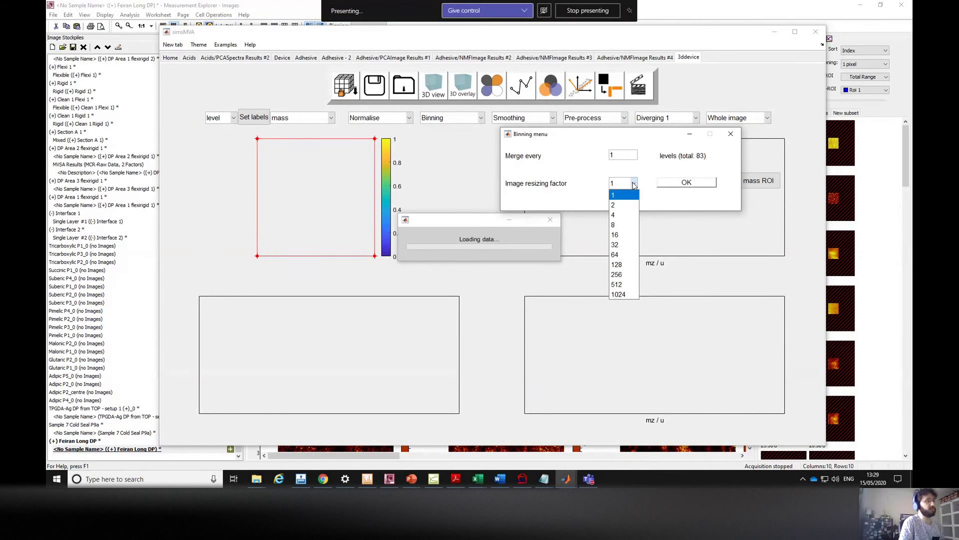
click(634, 184)
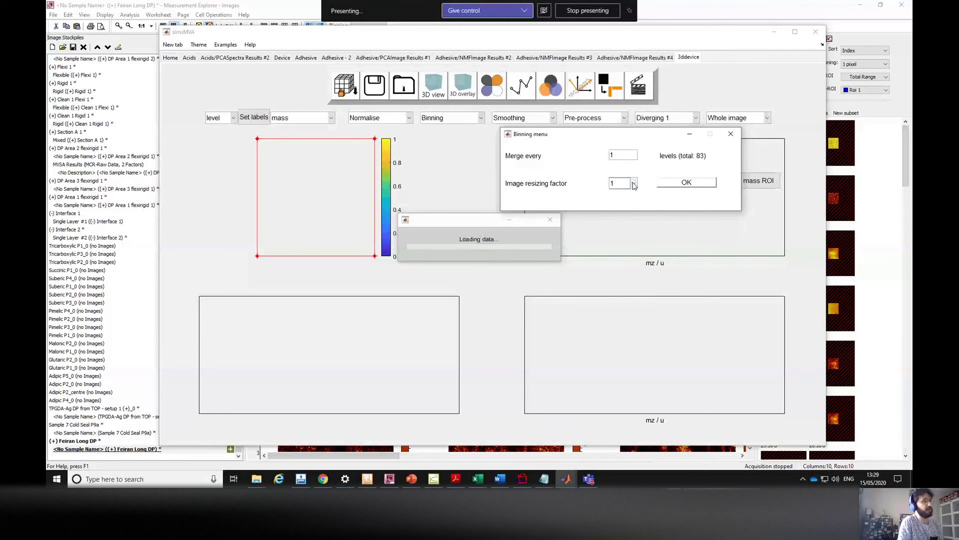
drag(630, 139, 704, 135)
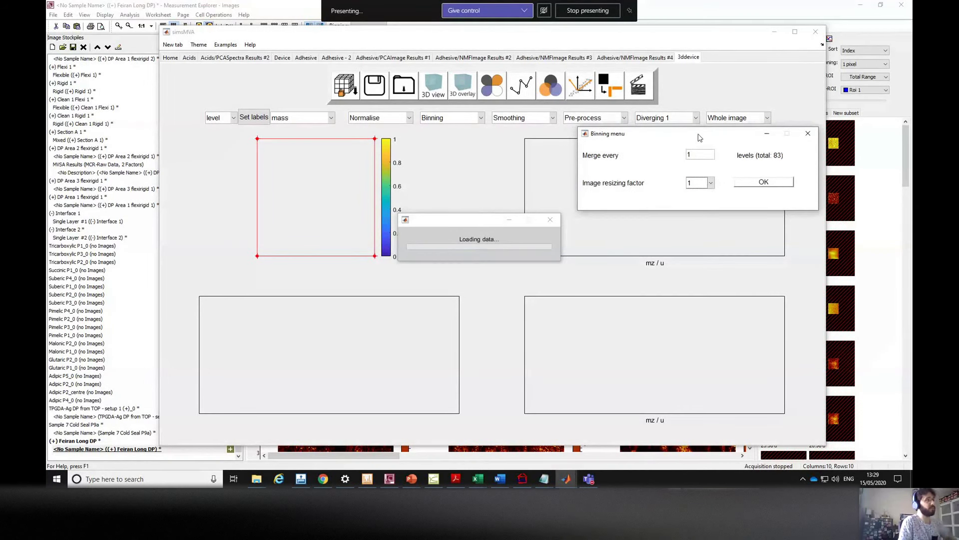
drag(698, 134, 699, 136)
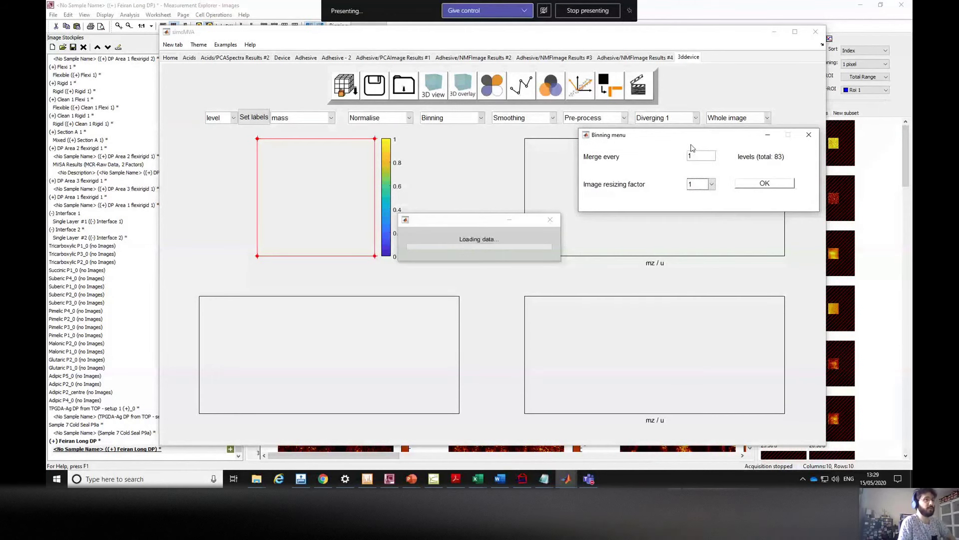
drag(691, 138, 680, 137)
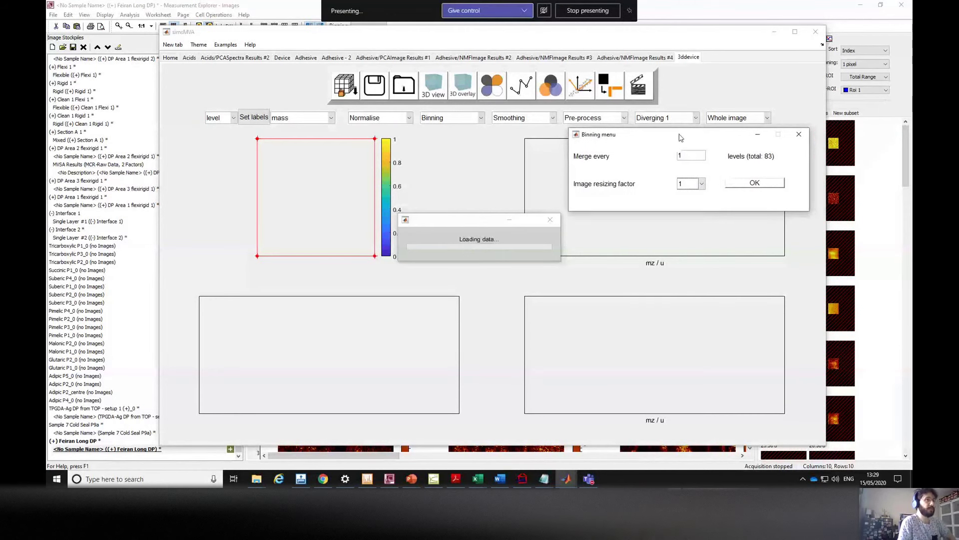
click(729, 182)
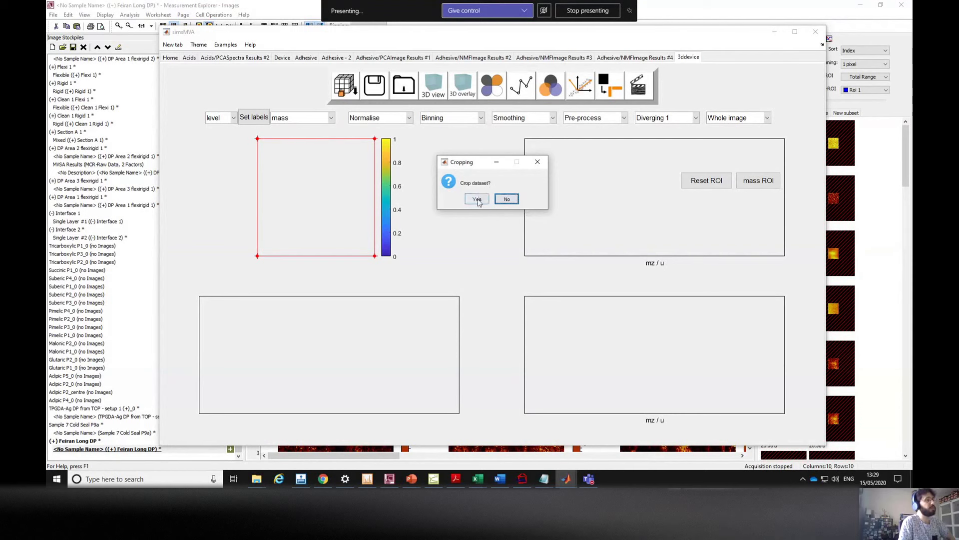
click(504, 202)
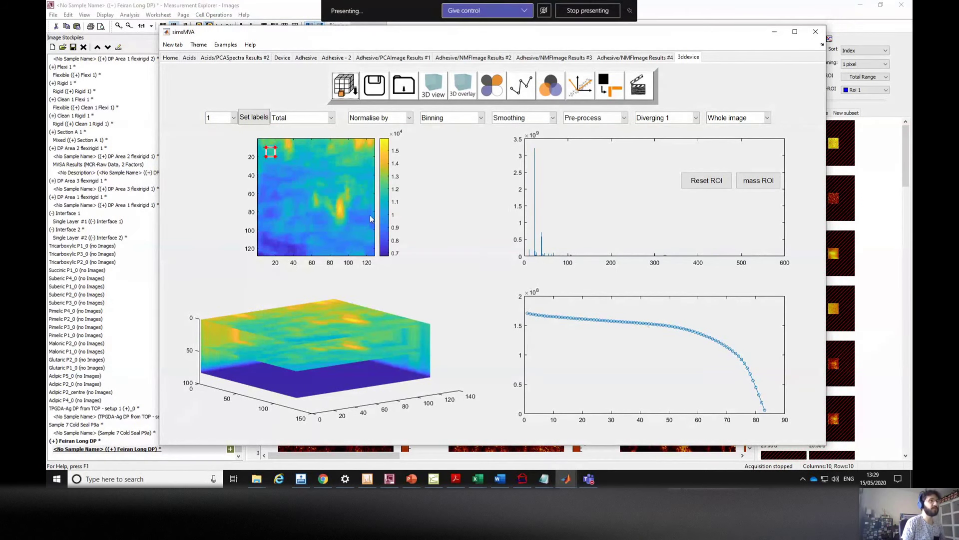
Create a new 3D tab named 3dtext and show it
click(173, 45)
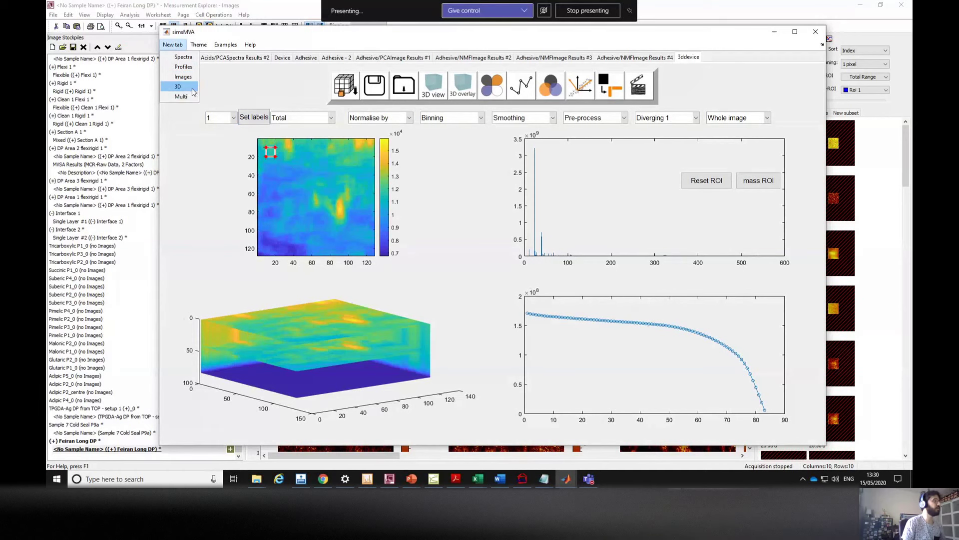
click(193, 91)
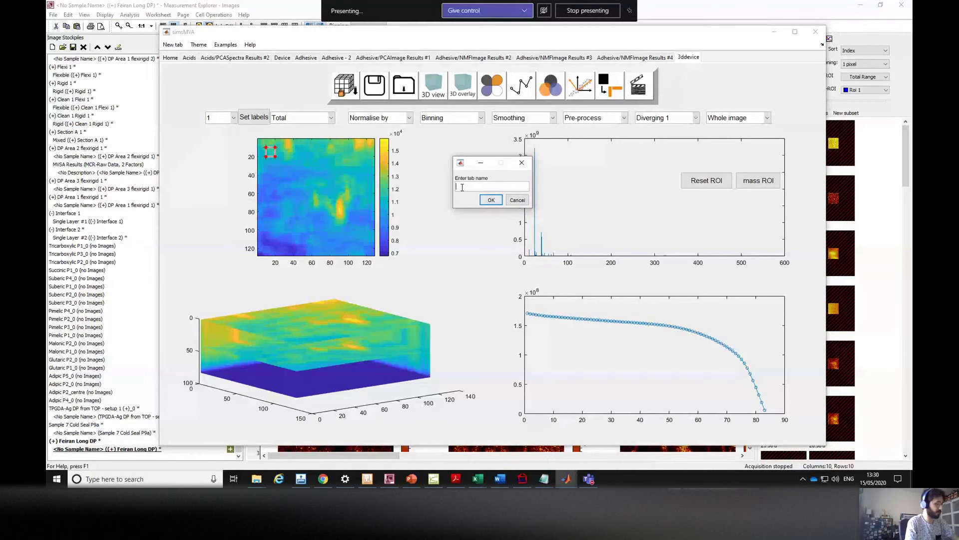
text(3de)
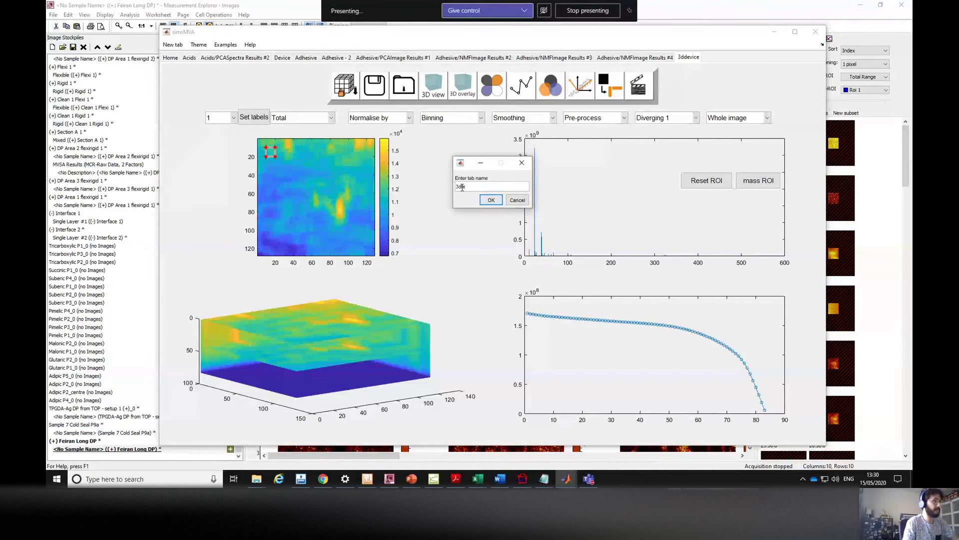
text(v)
click(492, 200)
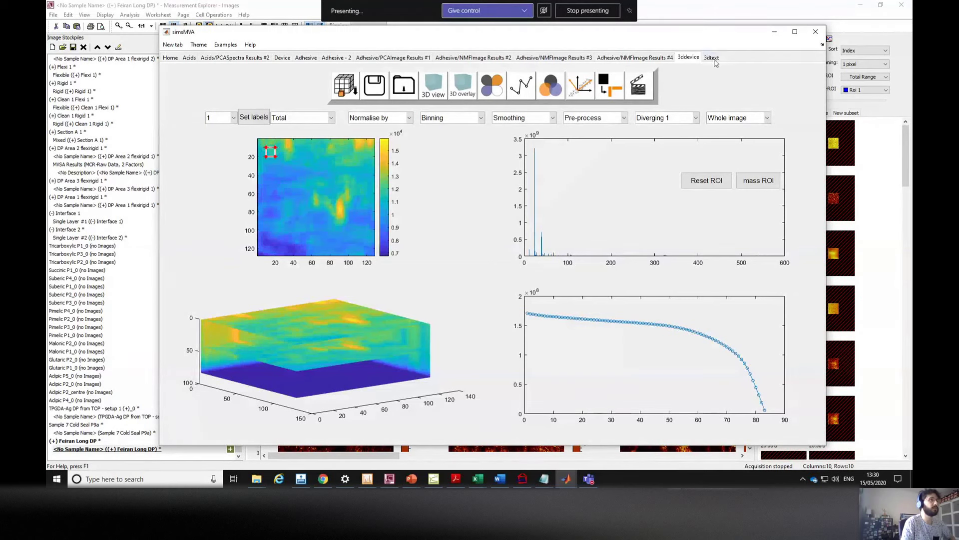
click(713, 58)
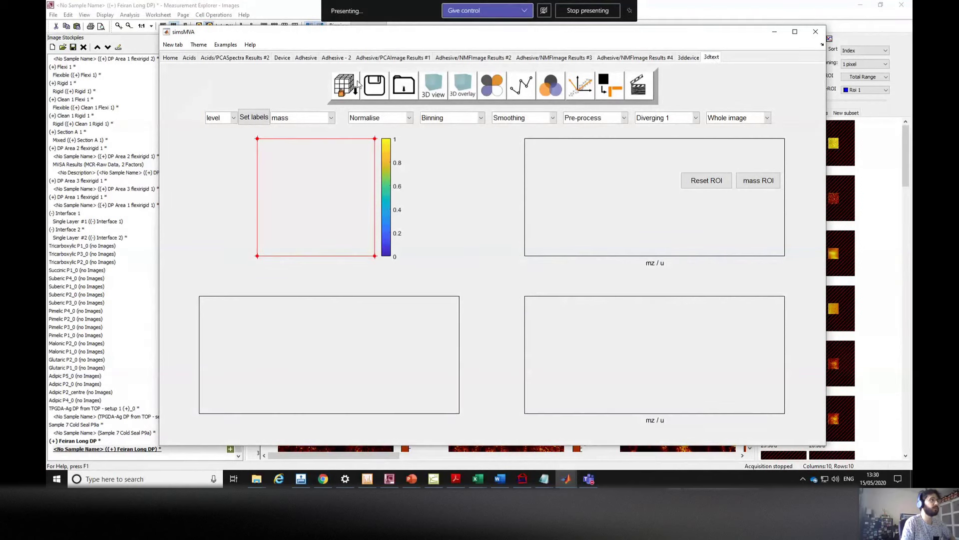
Start loading 3D data from text files and browse to the 3D export ASCII folder under 13 - simsMVA workshops > Printed device
click(341, 92)
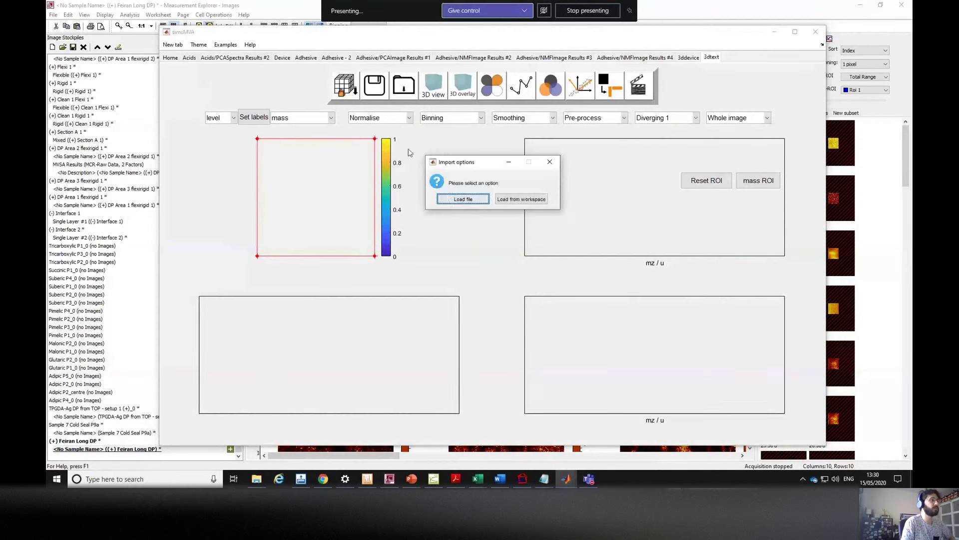
click(447, 197)
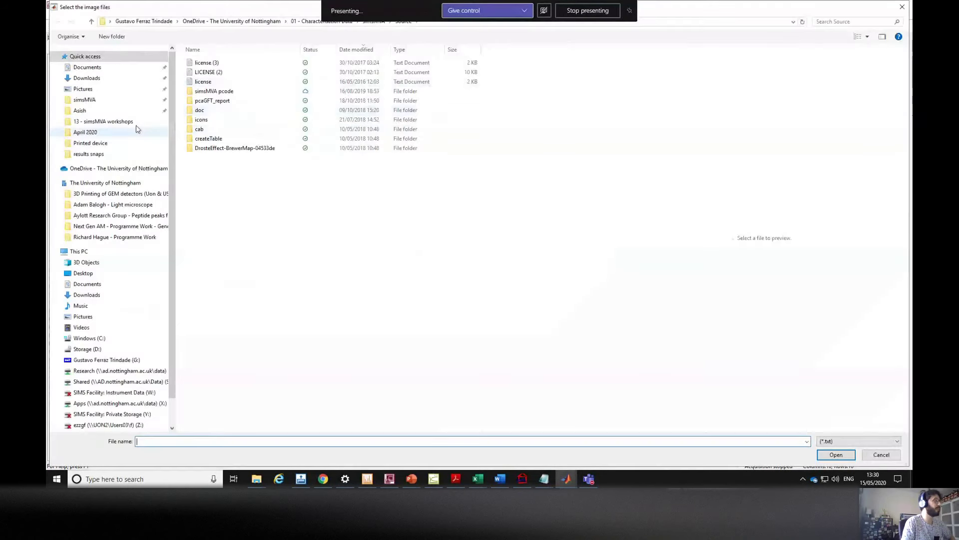
click(130, 123)
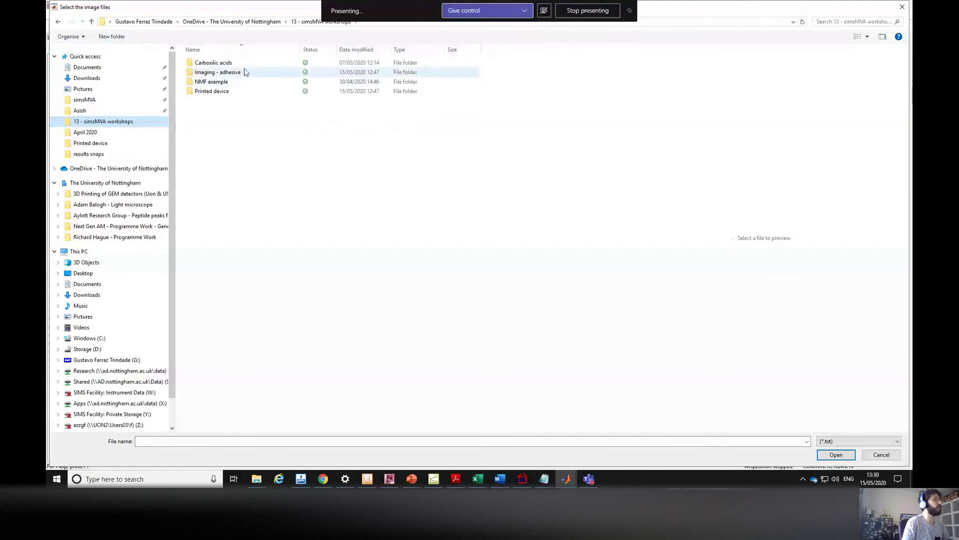
double_click(234, 91)
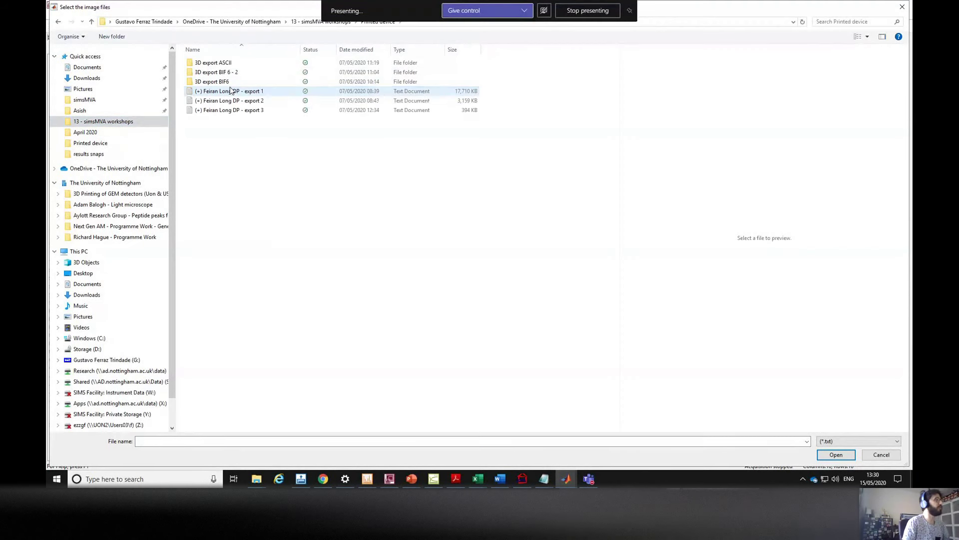
double_click(216, 63)
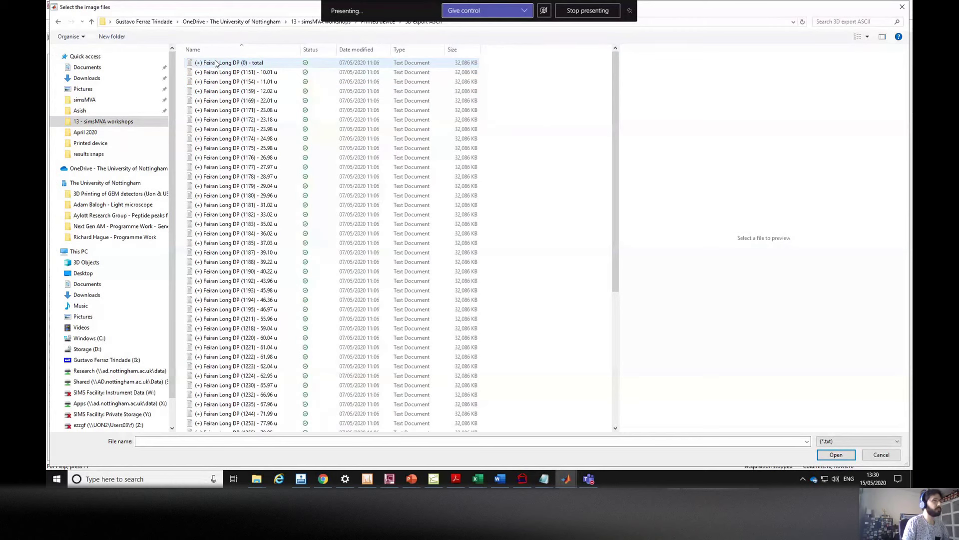
Select all the ion text files from 10.01 u to 540.51 u, excluding the total file, and open them
drag(615, 83, 614, 126)
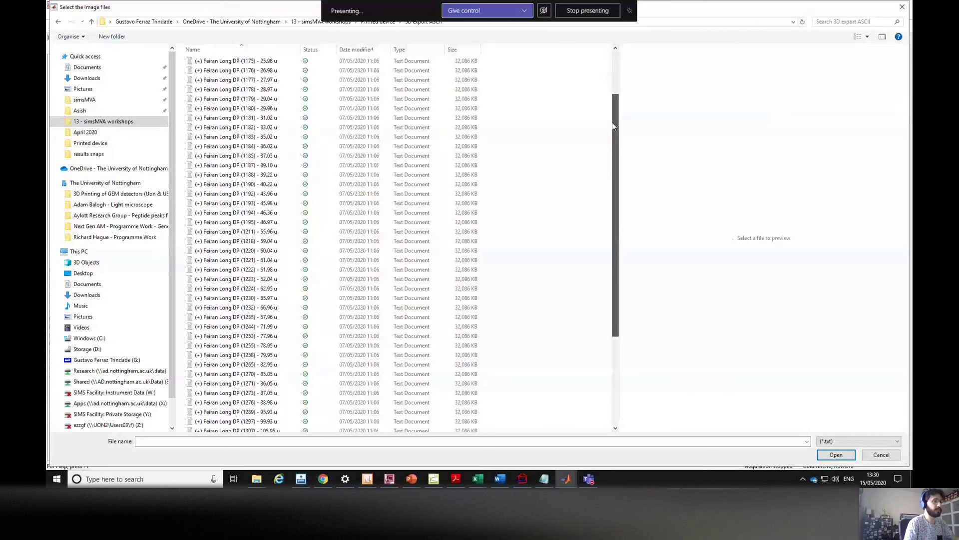
key(ctrl+a)
scroll(489, 114, up, 3)
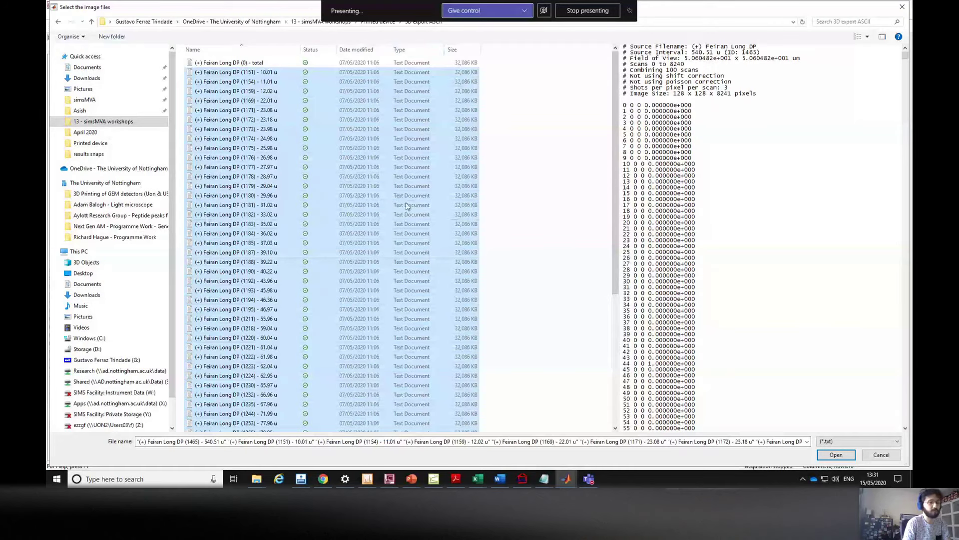
click(829, 458)
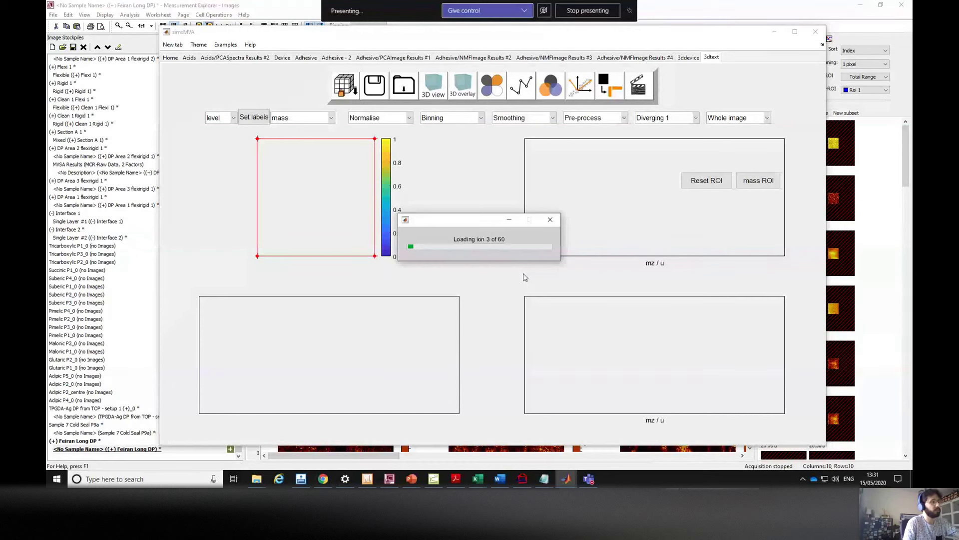
Move the loading progress window out of the way and bring up the previews of the open MATLAB and simsMVA windows
drag(484, 223, 487, 194)
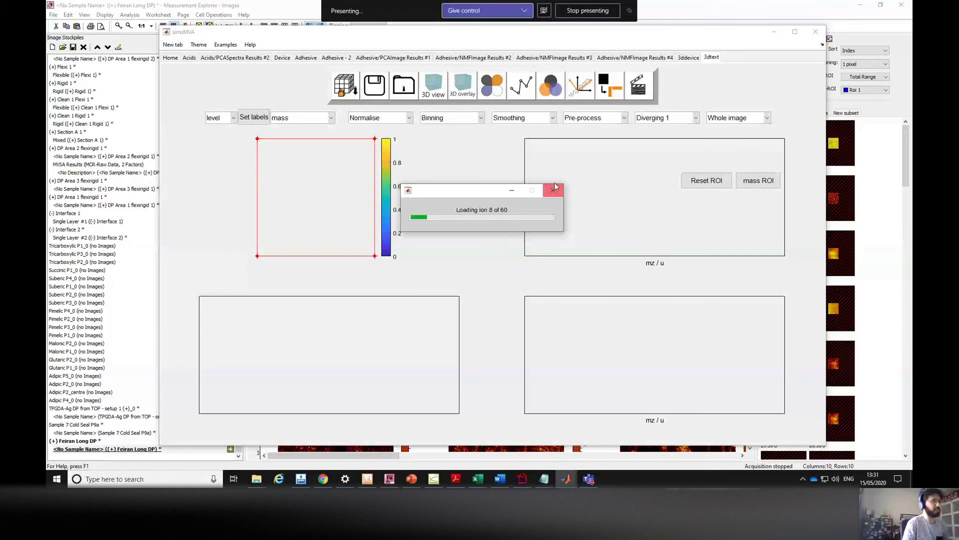
drag(488, 194, 486, 153)
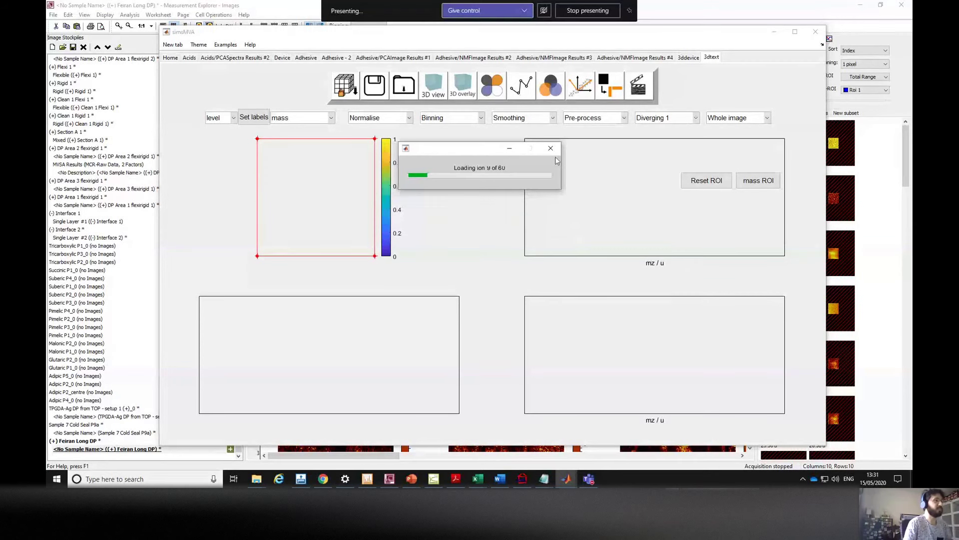
click(565, 479)
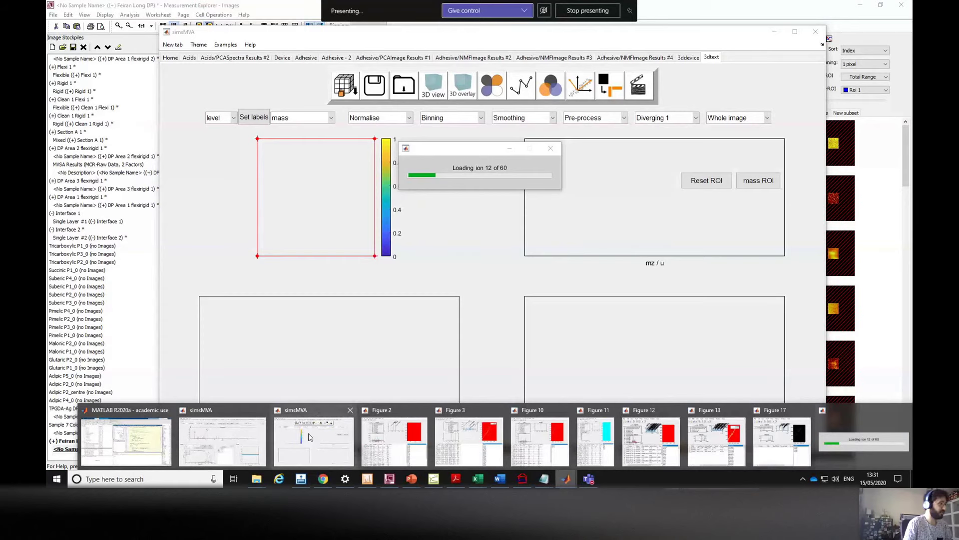
Switch to the simsMVA window holding earlier results and display the 3d device dataset
click(250, 432)
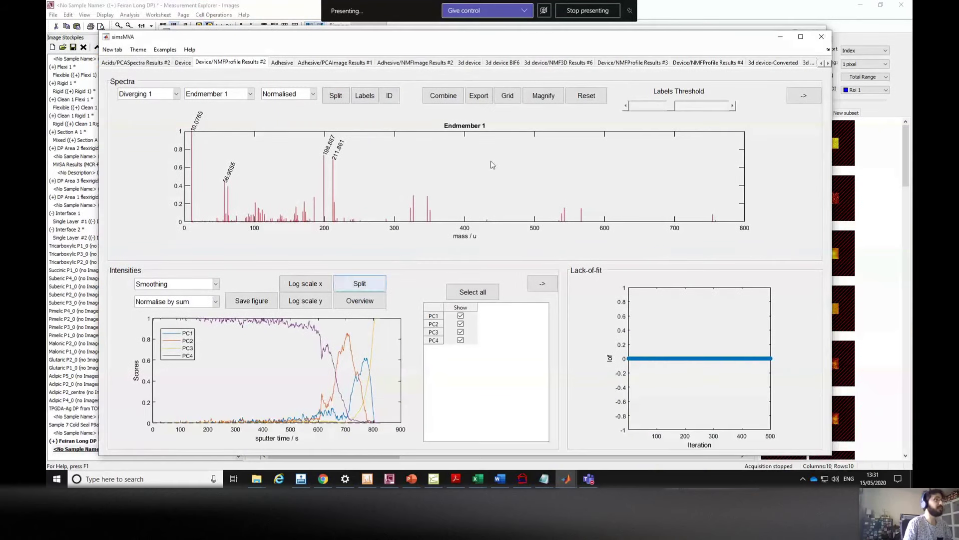
click(469, 62)
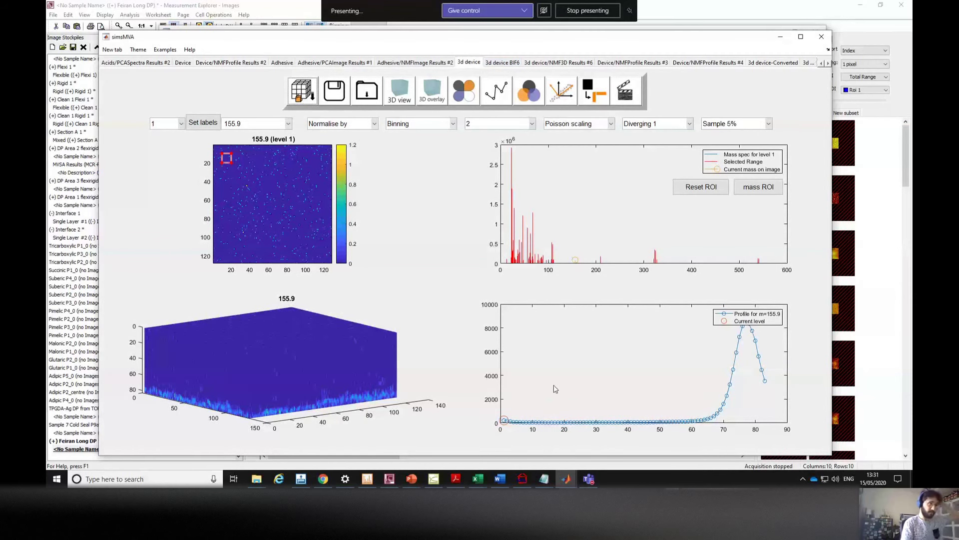
Switch to MATLAB, interrupt the running ion import and clear the Command Window with clc
click(566, 479)
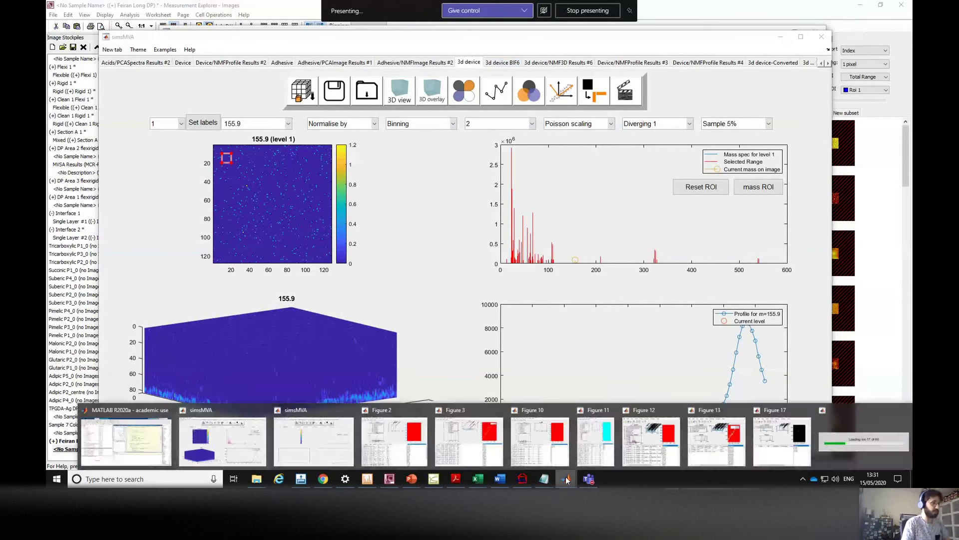
click(157, 460)
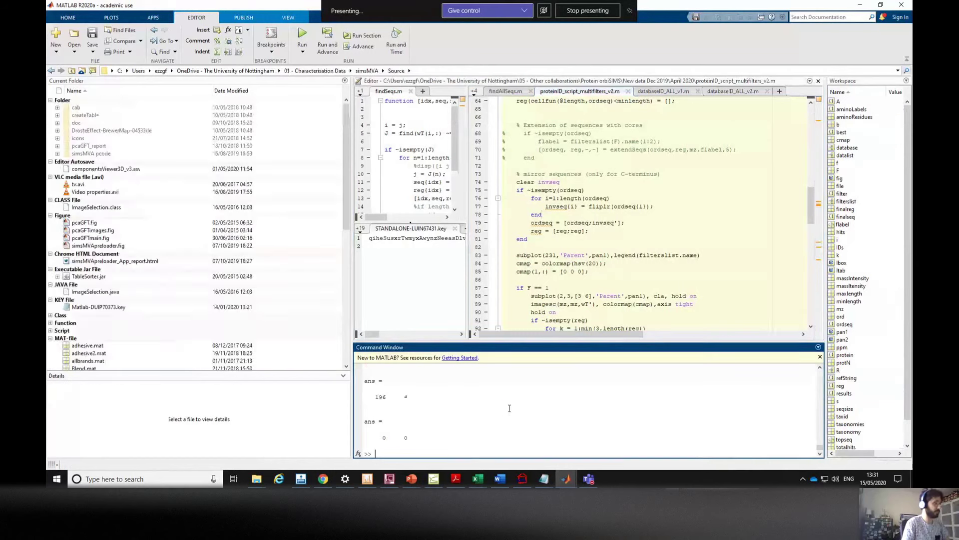
key(ctrl+c)
text(clc)
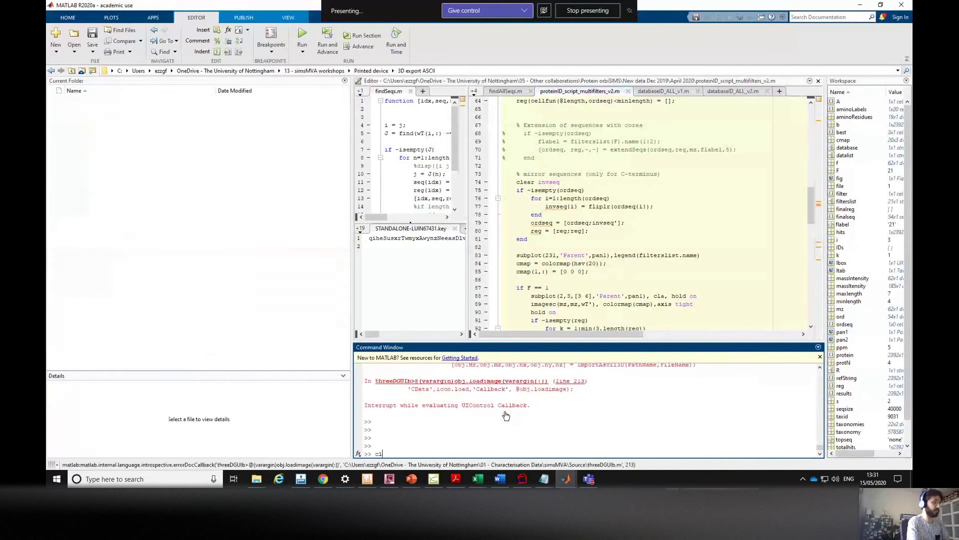
key(Return)
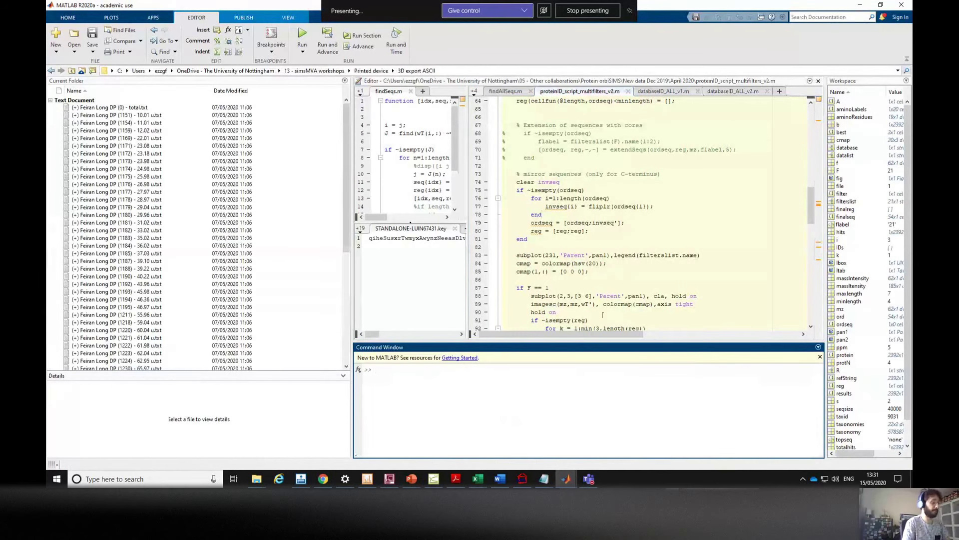
Return to the 3d device dataset in simsMVA and display its Total ion image
key(alt+Tab)
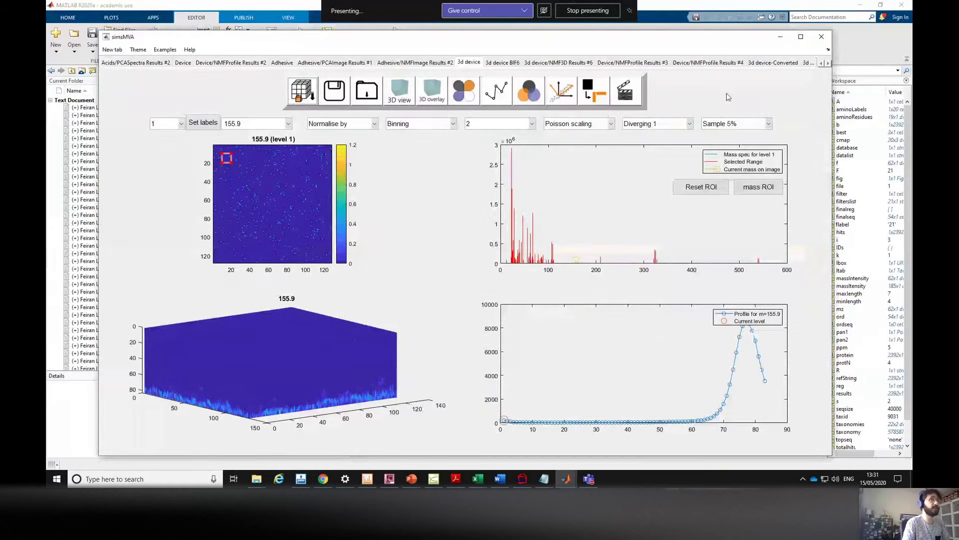
drag(543, 40, 551, 39)
click(388, 124)
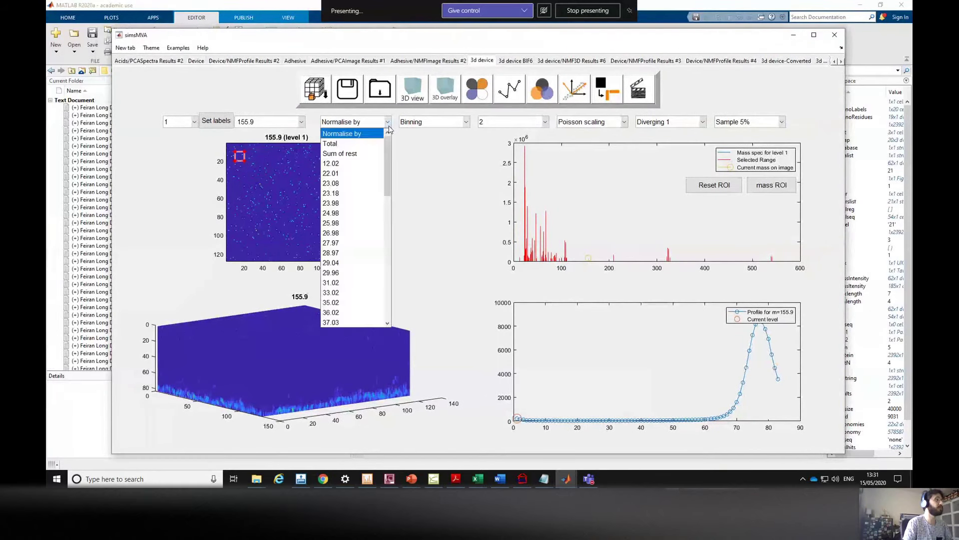
click(388, 124)
click(301, 121)
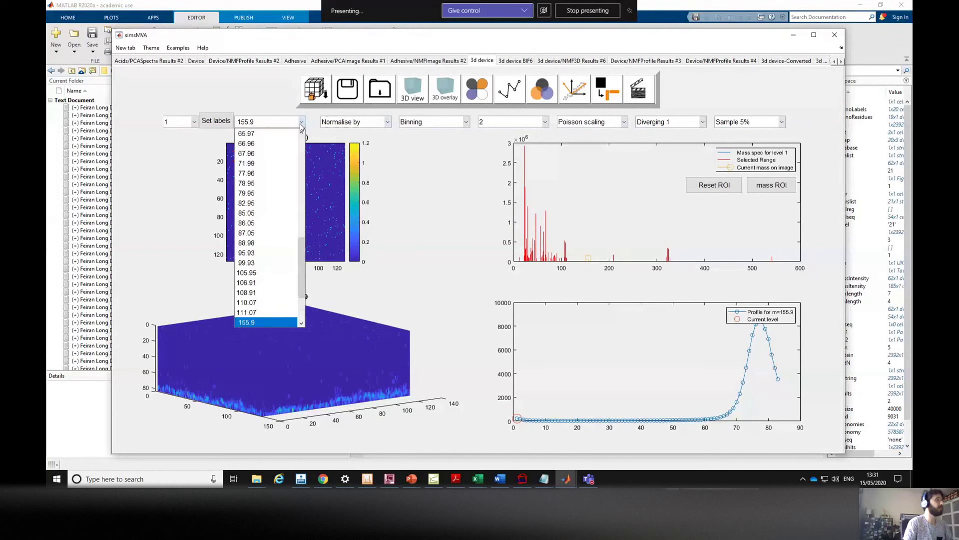
scroll(310, 224, up, 6)
scroll(310, 225, up, 8)
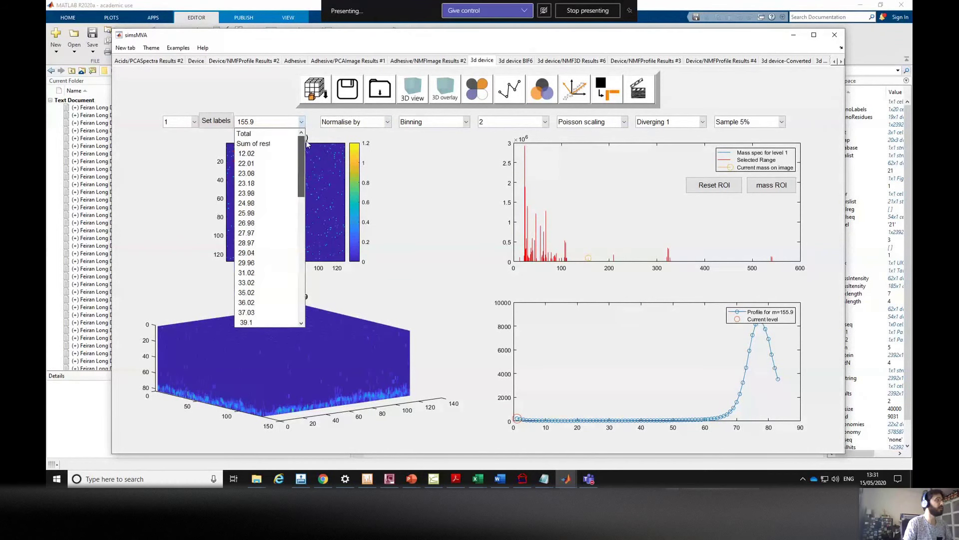
click(273, 134)
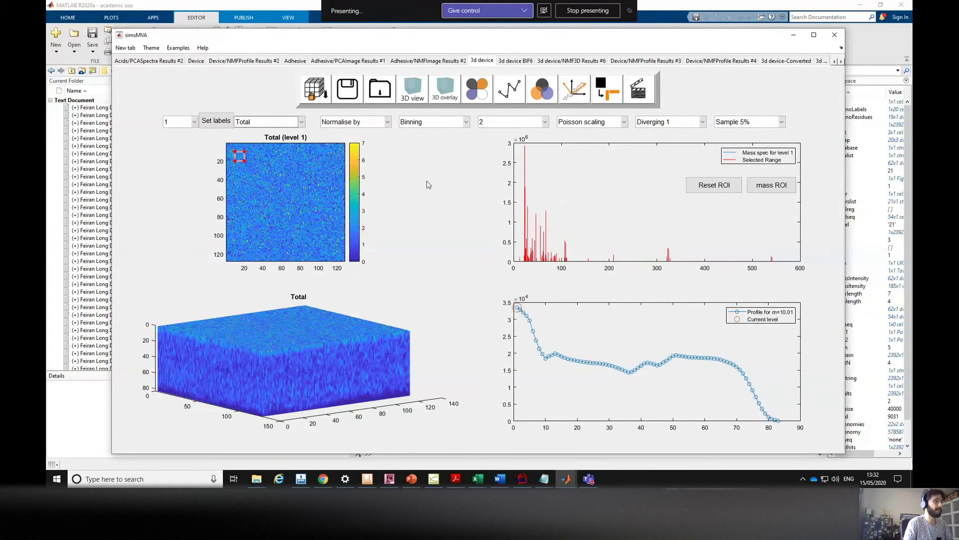
Remove the smoothing from the 3d device dataset and look through its mass list
click(540, 125)
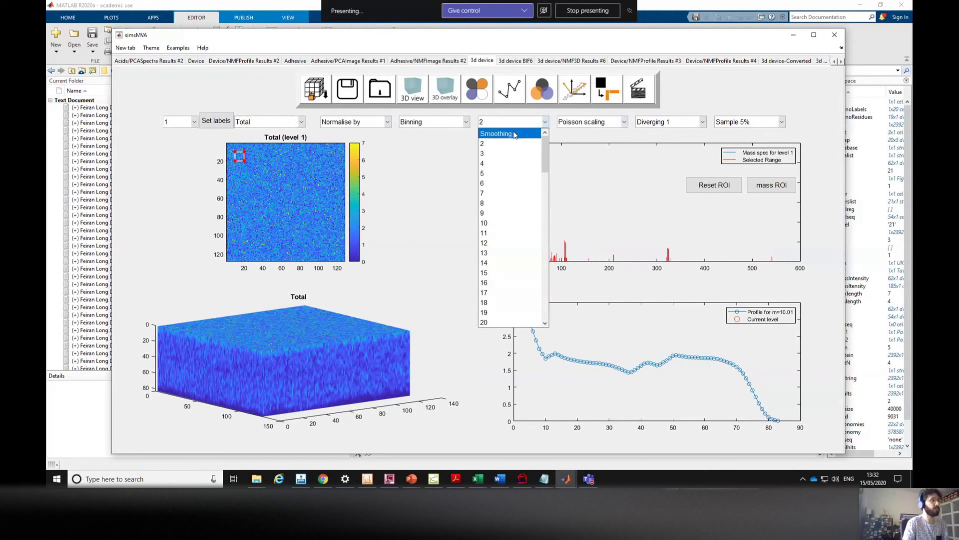
click(515, 132)
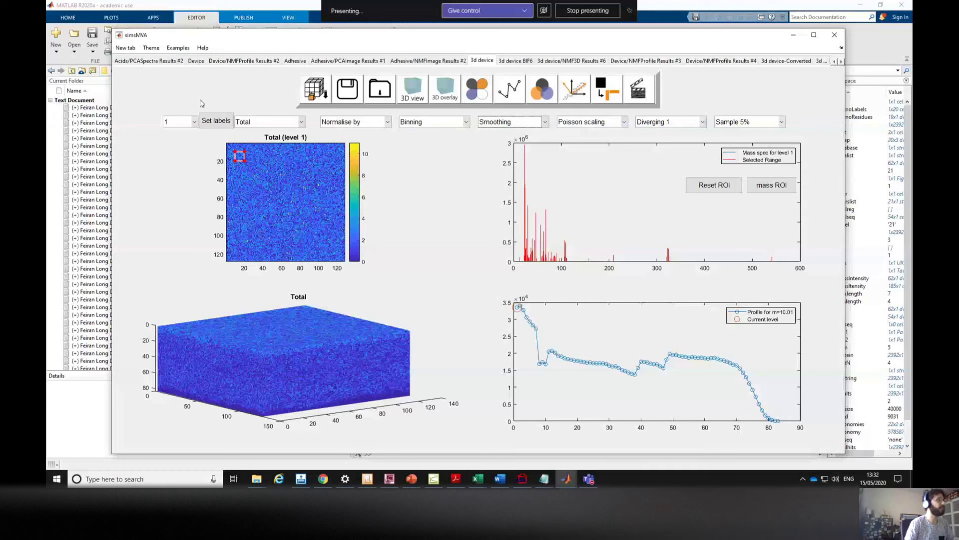
click(300, 122)
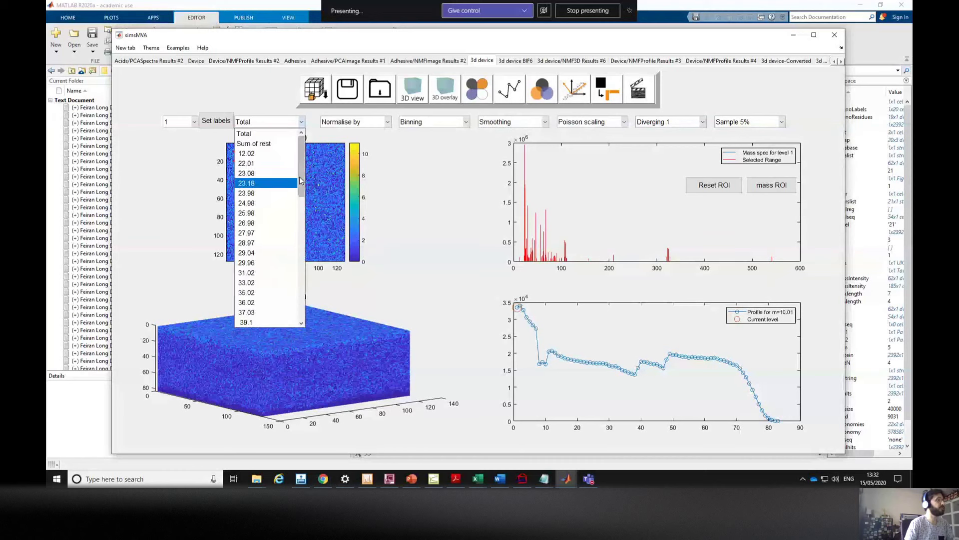
drag(301, 180, 306, 230)
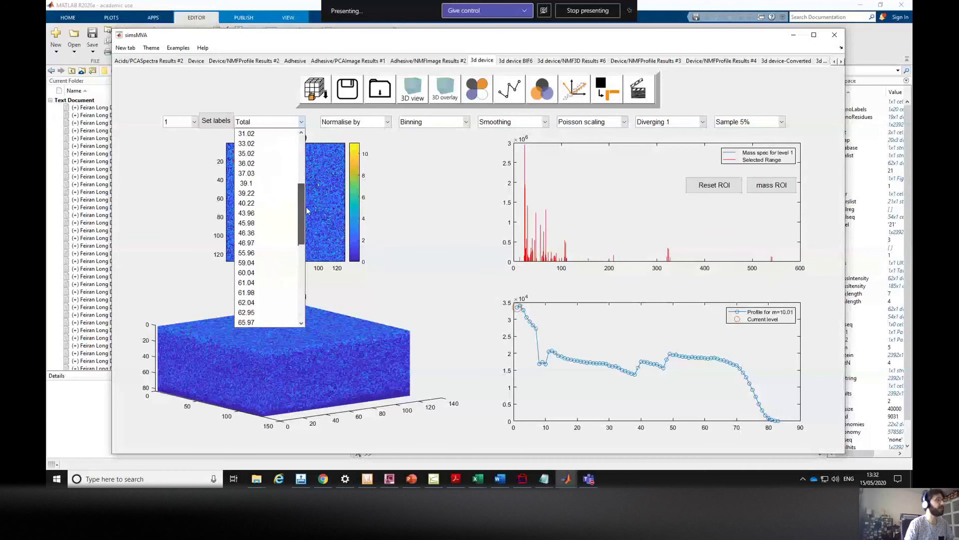
click(306, 208)
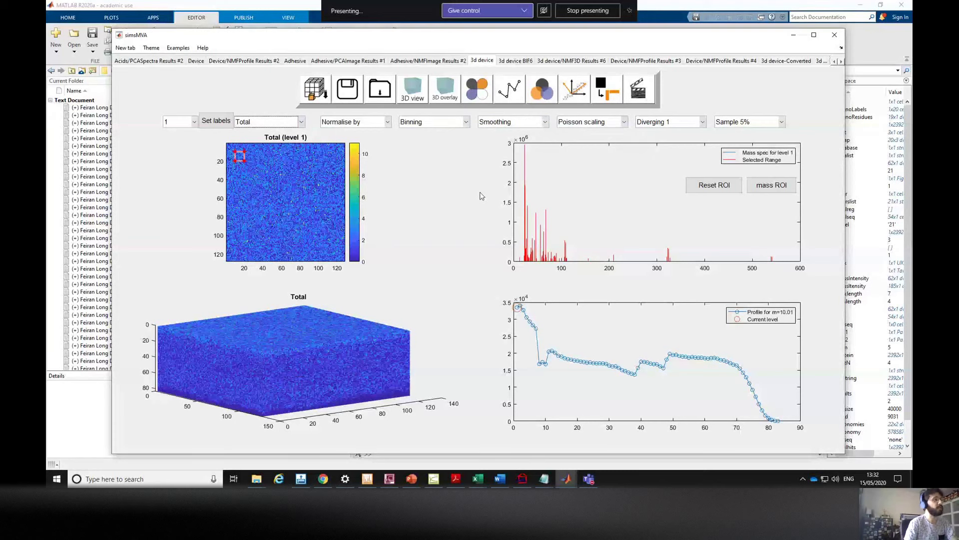
Set the smoothing of the 3d device dataset to 3
click(503, 125)
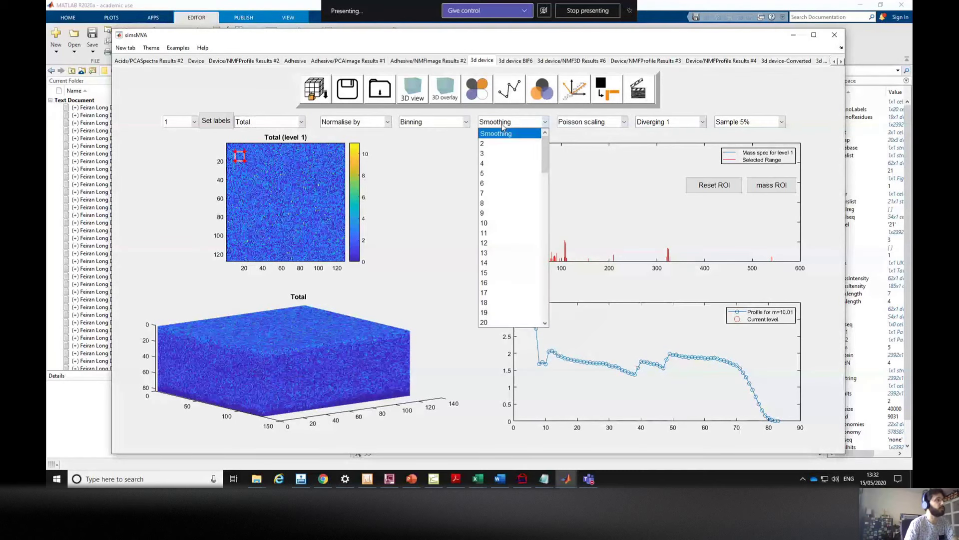
click(493, 156)
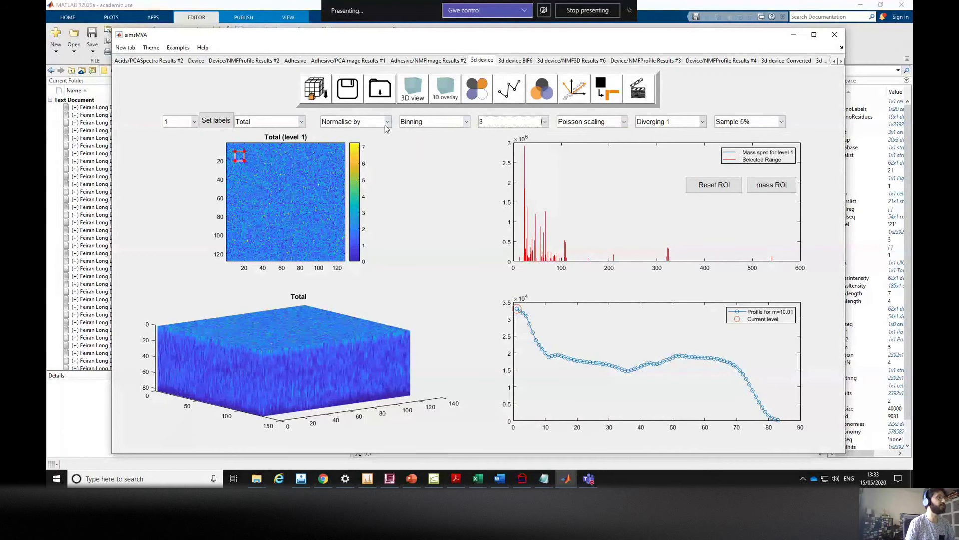
click(284, 124)
click(299, 122)
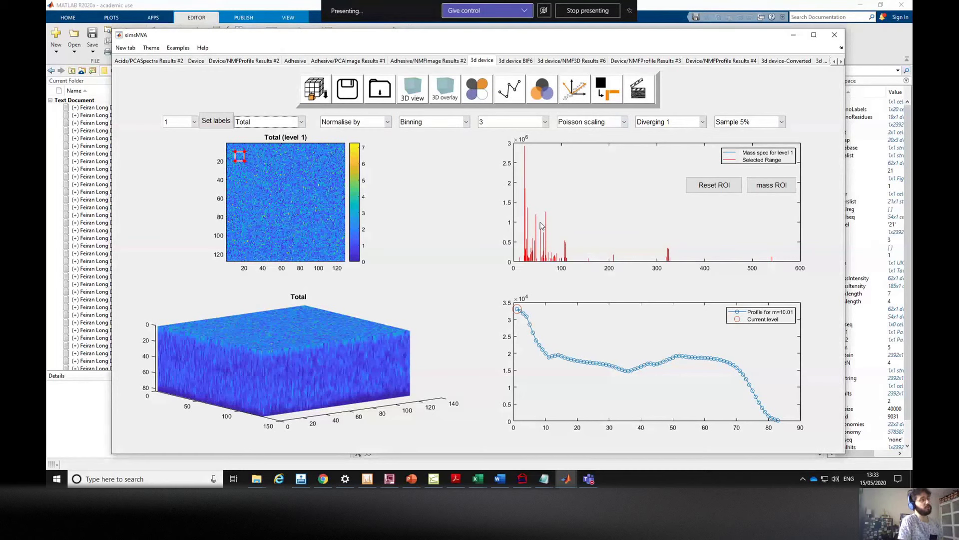
Examine the options for analysing the whole image, an ROI or a percentage sample, keeping the current choice
click(781, 123)
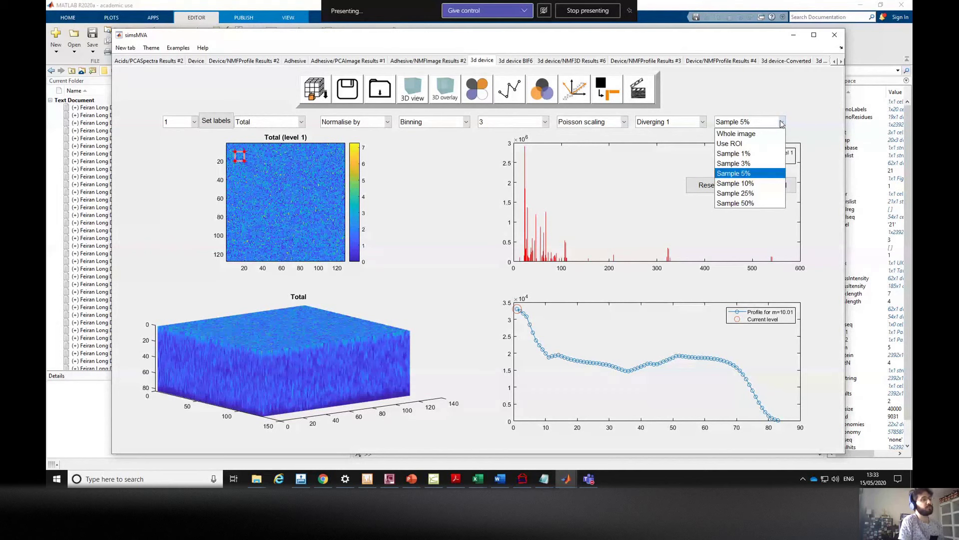
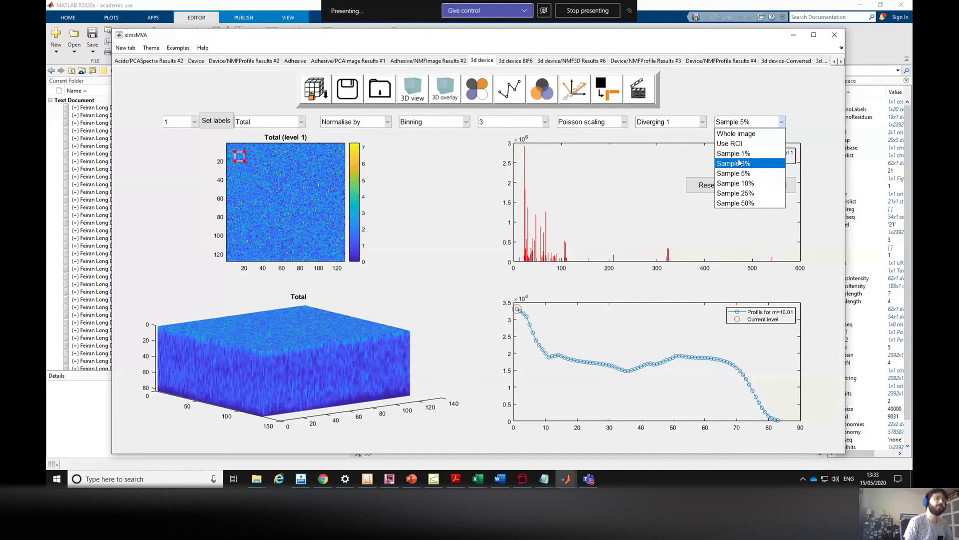
click(783, 124)
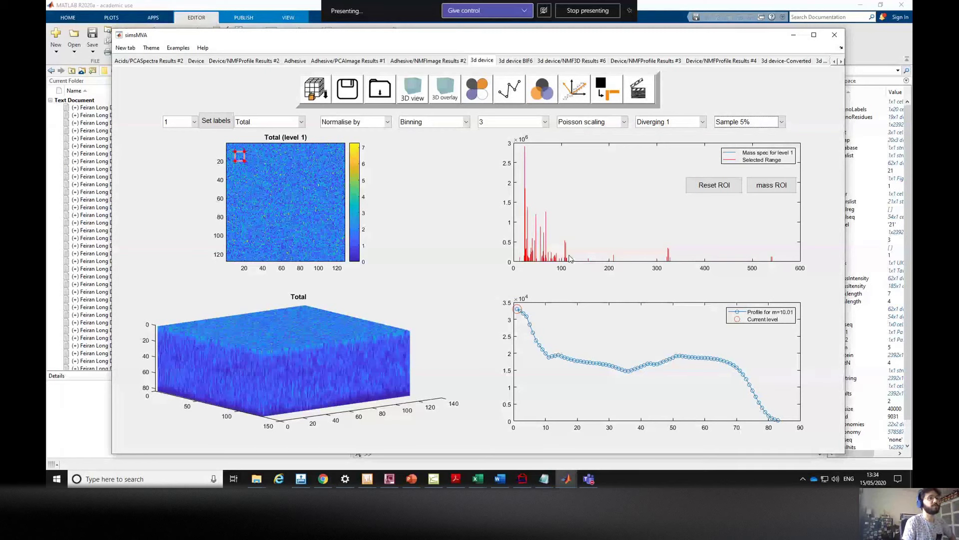
click(781, 122)
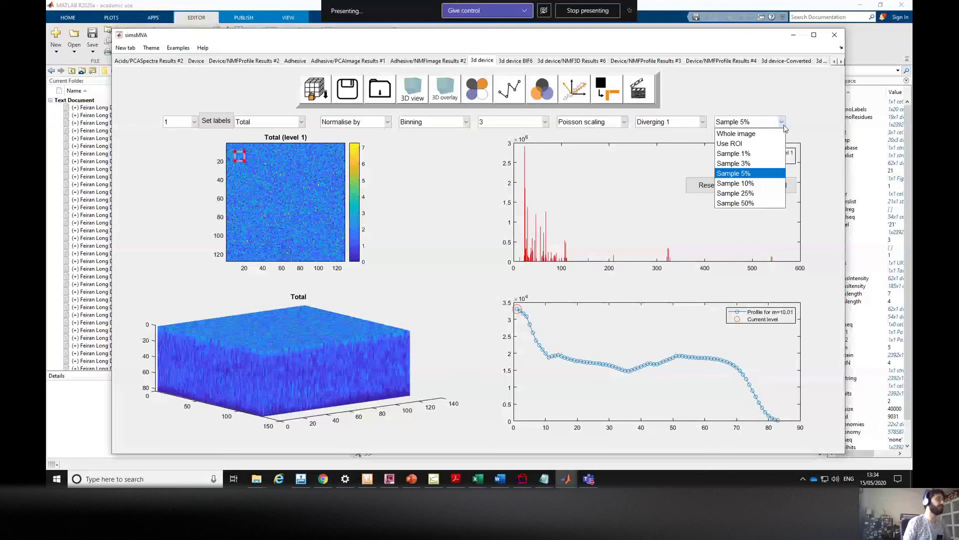
click(783, 125)
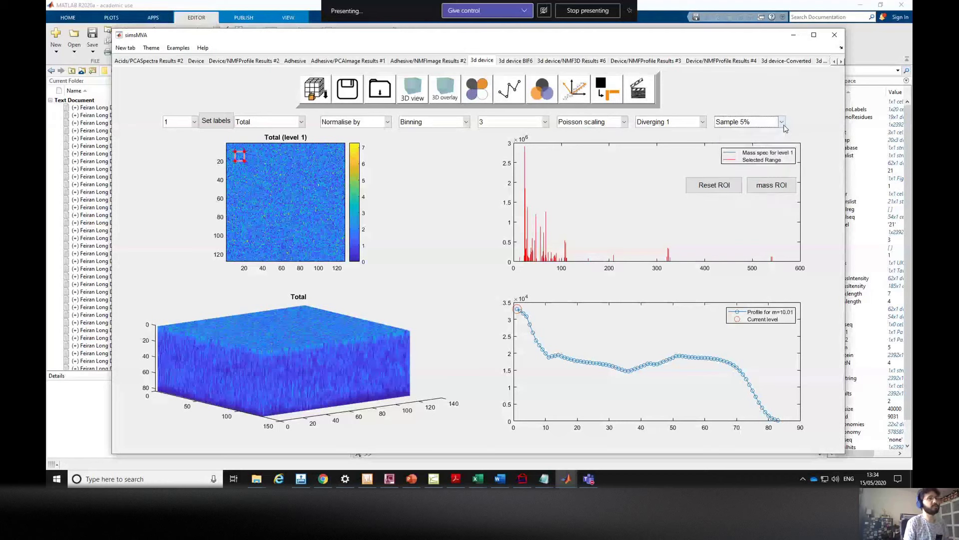
click(783, 125)
click(783, 125)
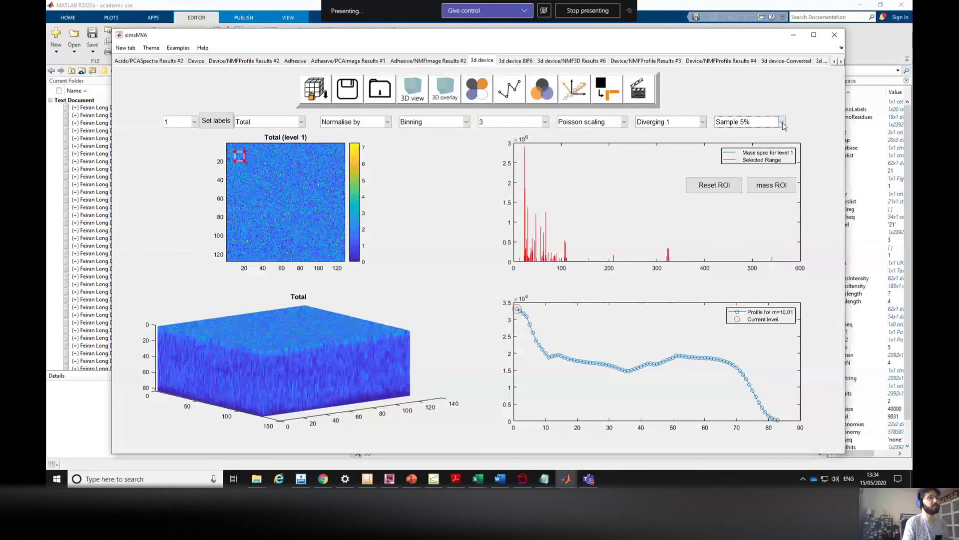
click(301, 122)
click(300, 124)
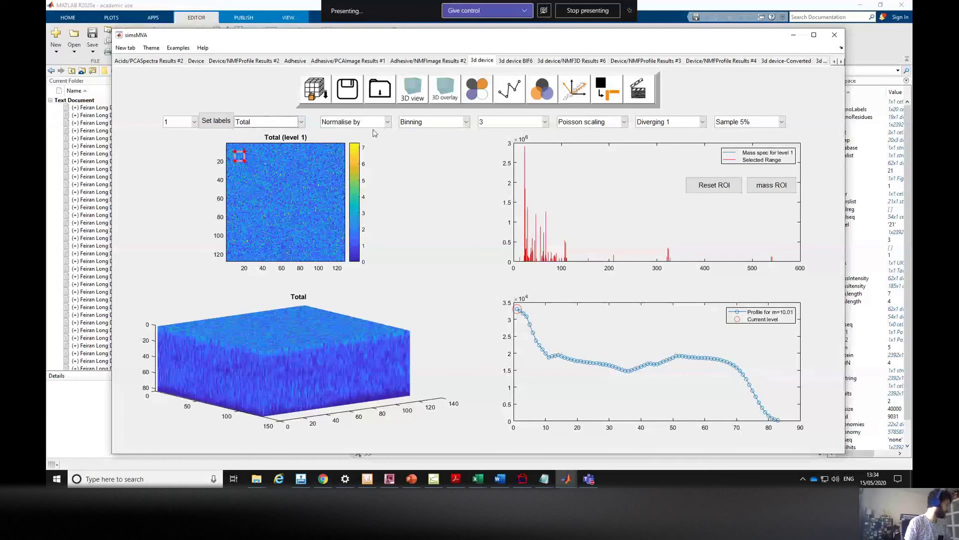
Normalise the 3d device data by Total and display the image and profile for mass 23.08
click(355, 124)
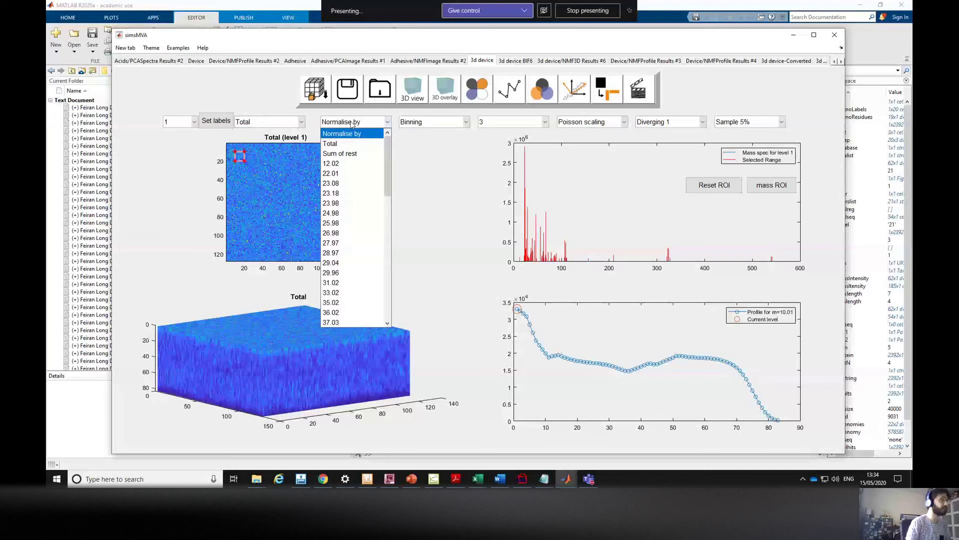
click(331, 143)
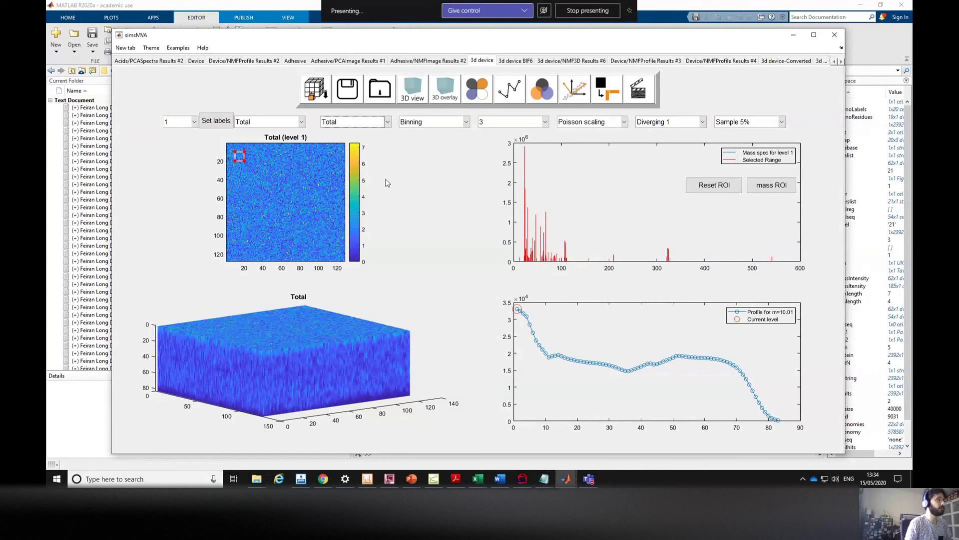
click(291, 125)
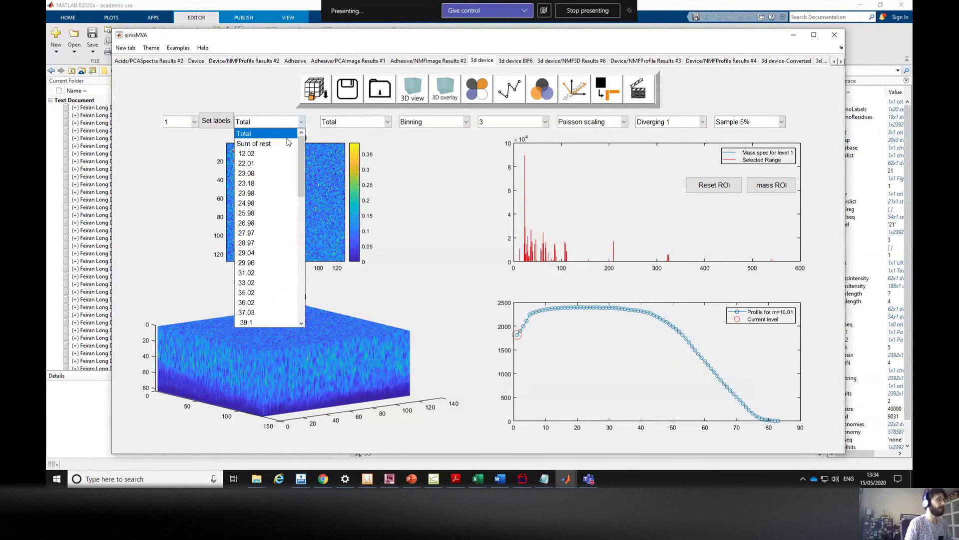
click(246, 173)
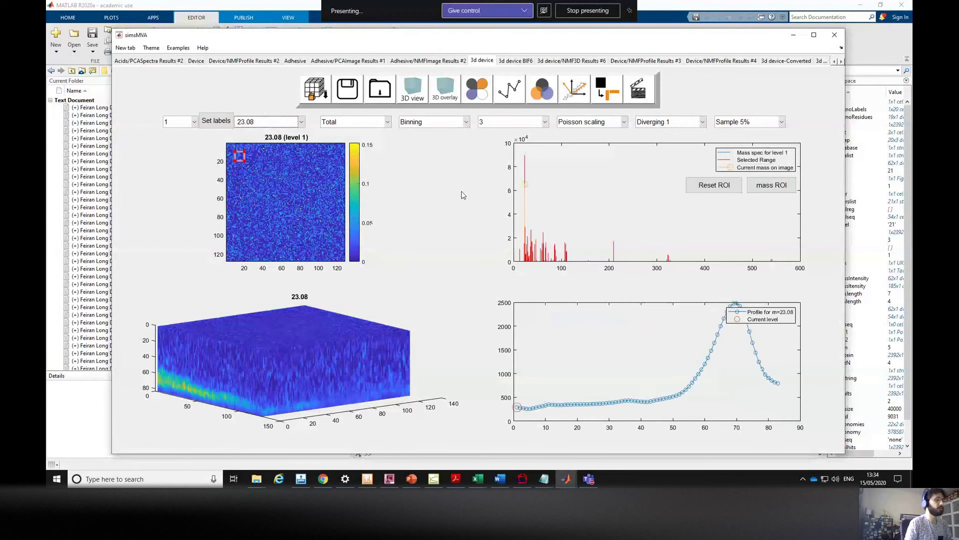
Run NMF on the 3d device data with 3 endmembers, 200 iterations and the lack-of-fit calculation enabled
click(602, 99)
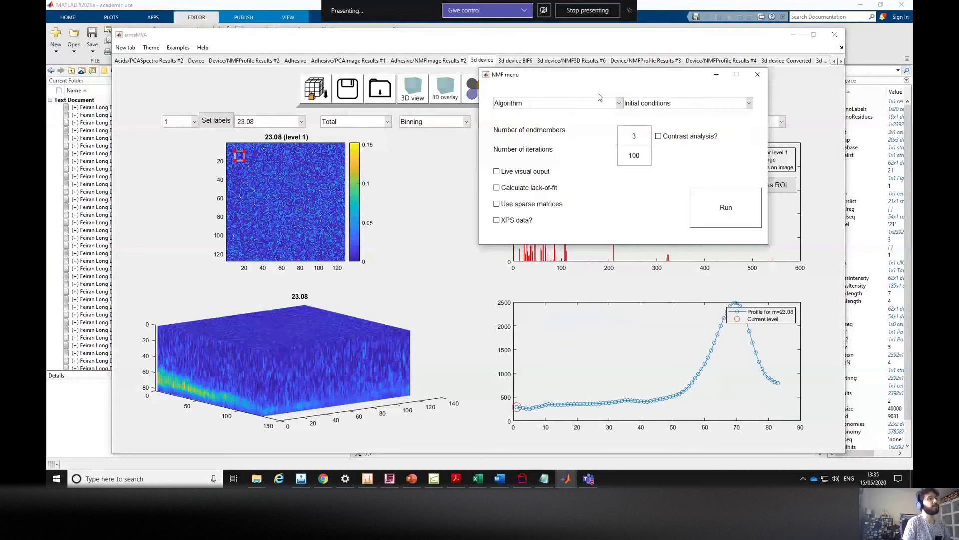
drag(594, 86, 480, 117)
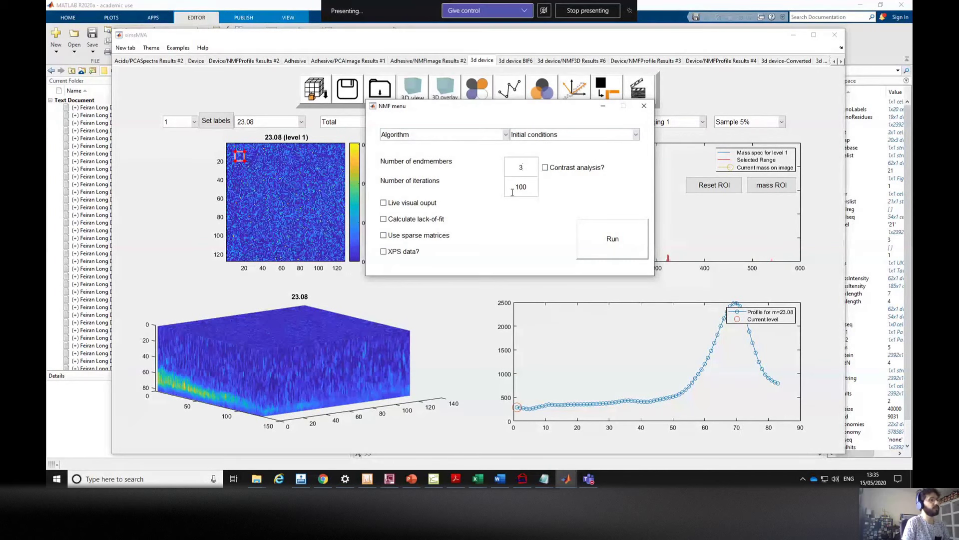
drag(516, 107, 502, 106)
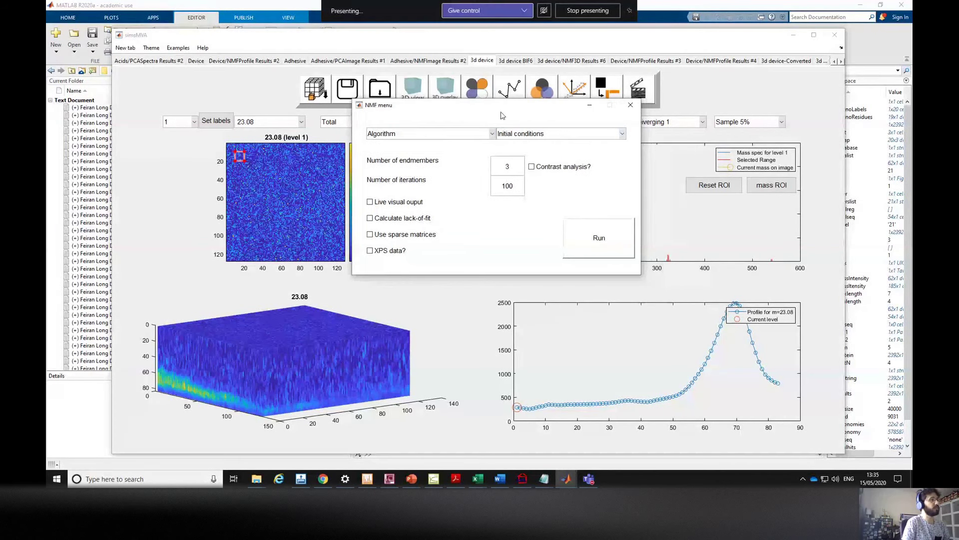
double_click(503, 160)
drag(513, 106, 516, 105)
click(512, 167)
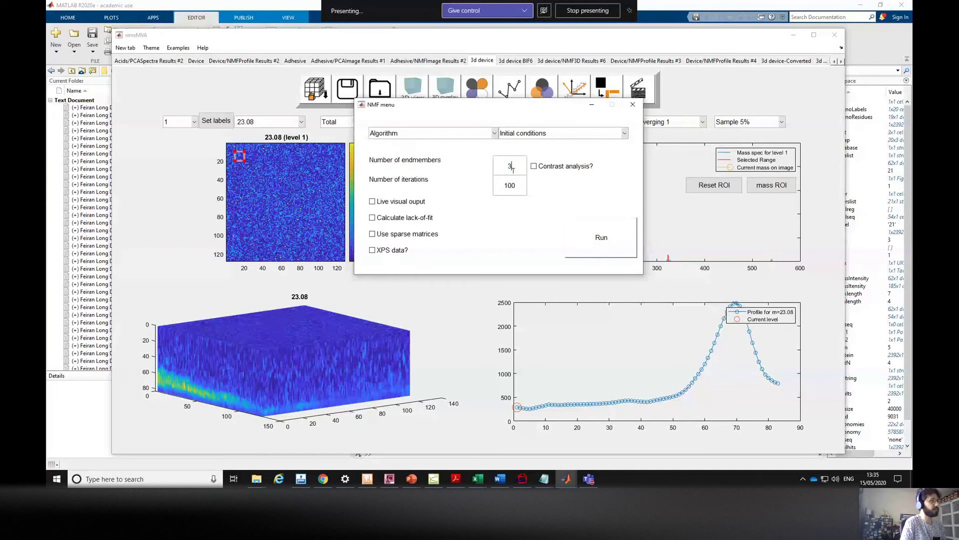
drag(509, 186, 503, 186)
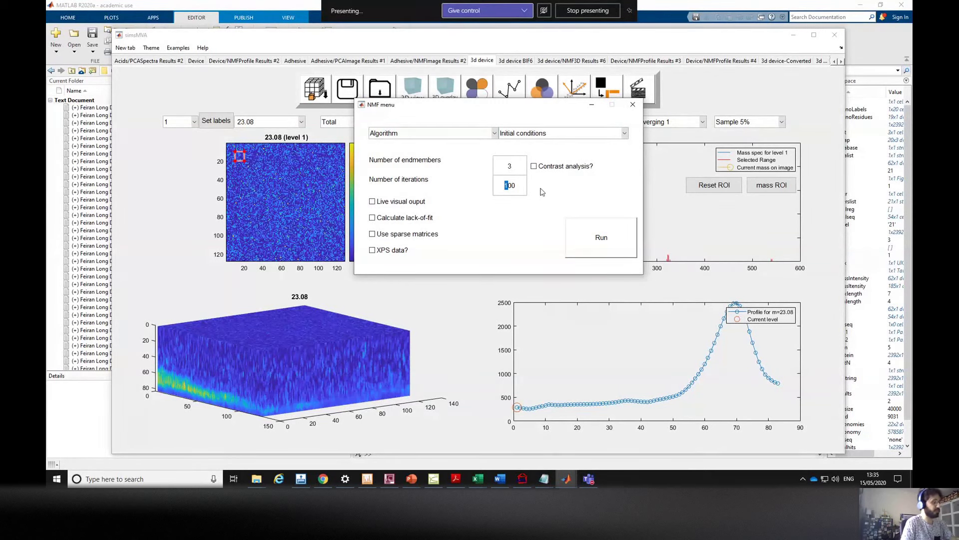
text(2)
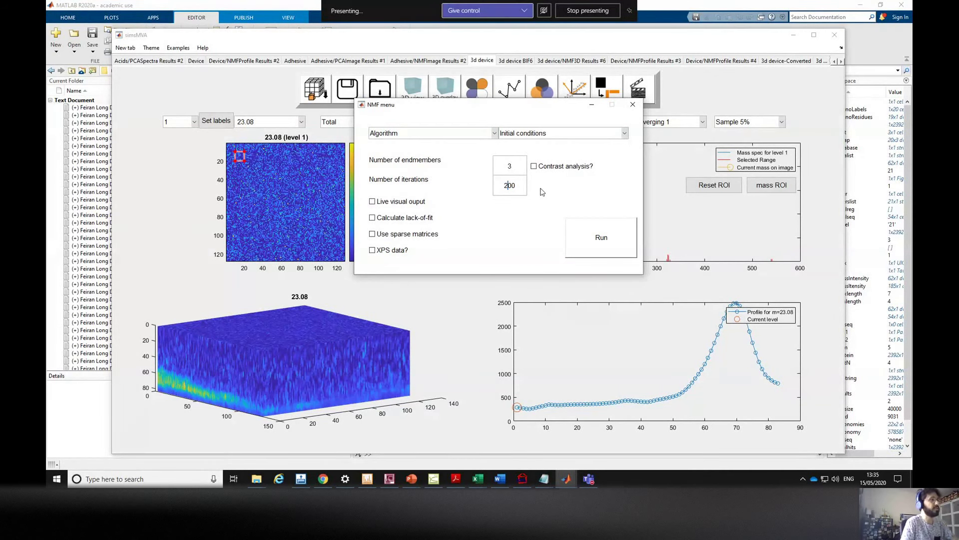
drag(543, 113, 530, 123)
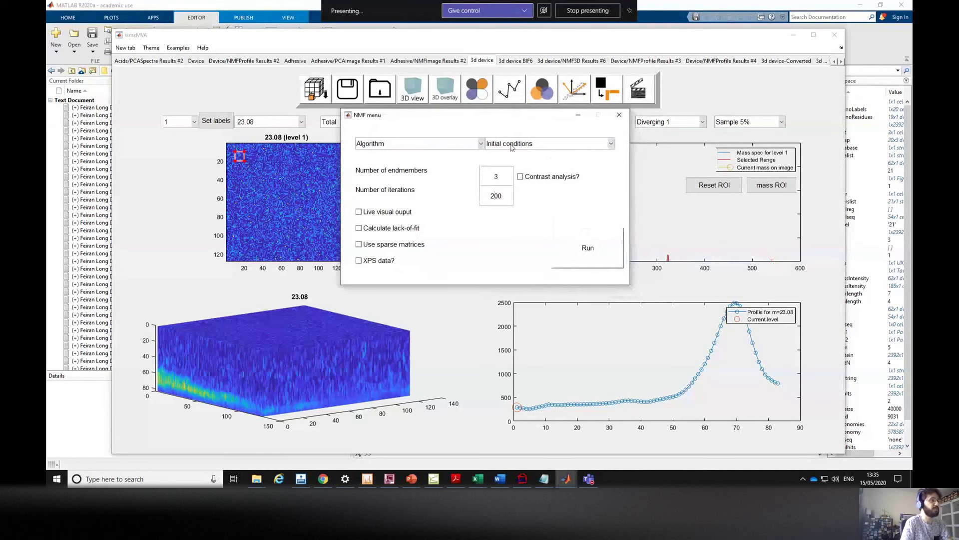
click(393, 228)
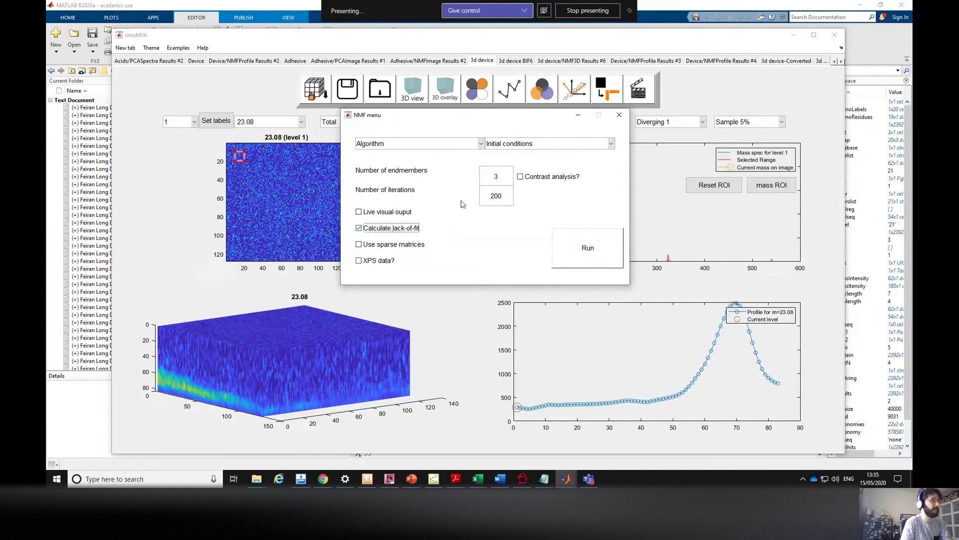
click(569, 254)
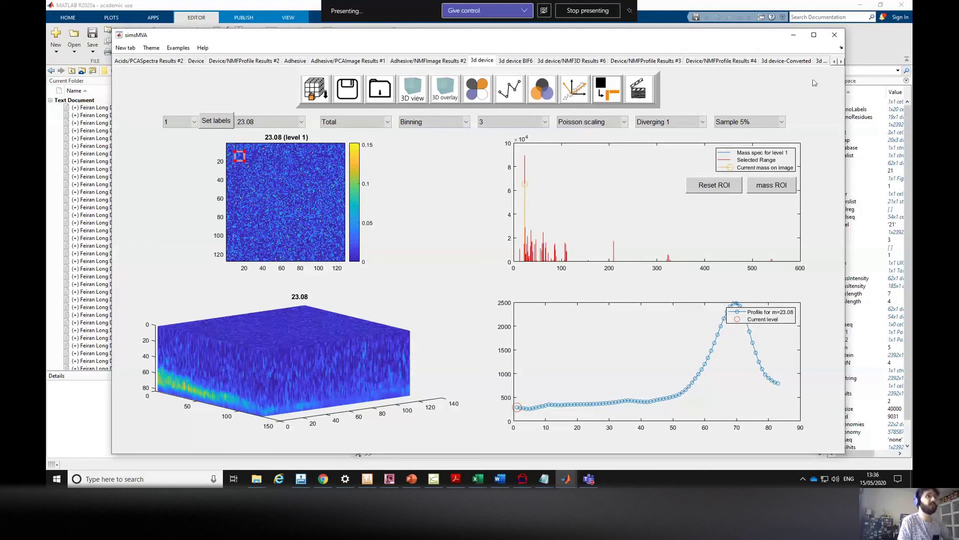
Open the 3d device/NMF3D Results #7 page
click(835, 61)
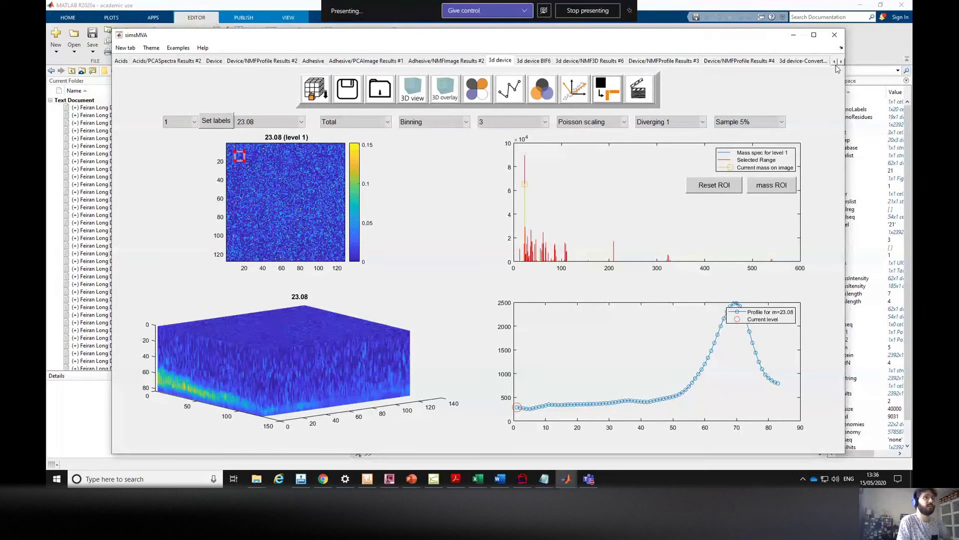
click(841, 62)
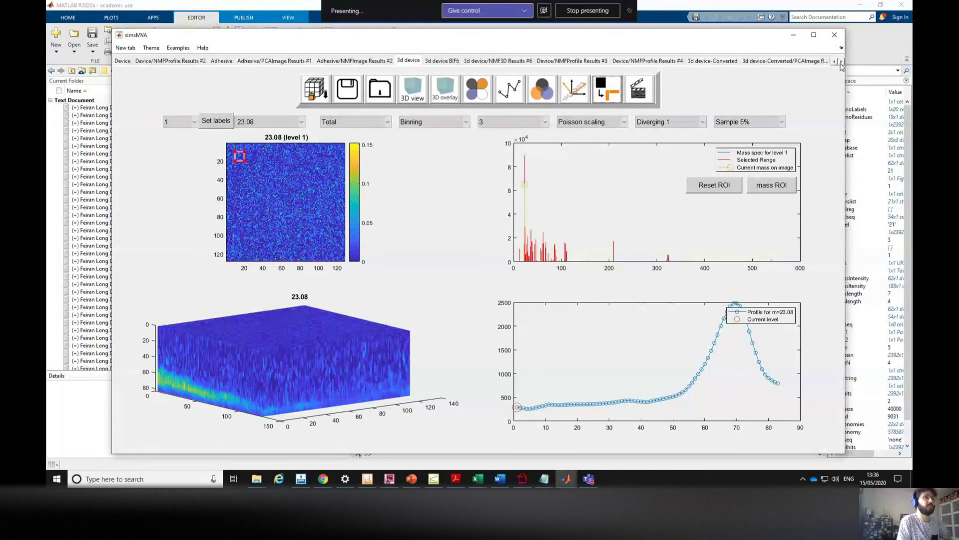
click(842, 61)
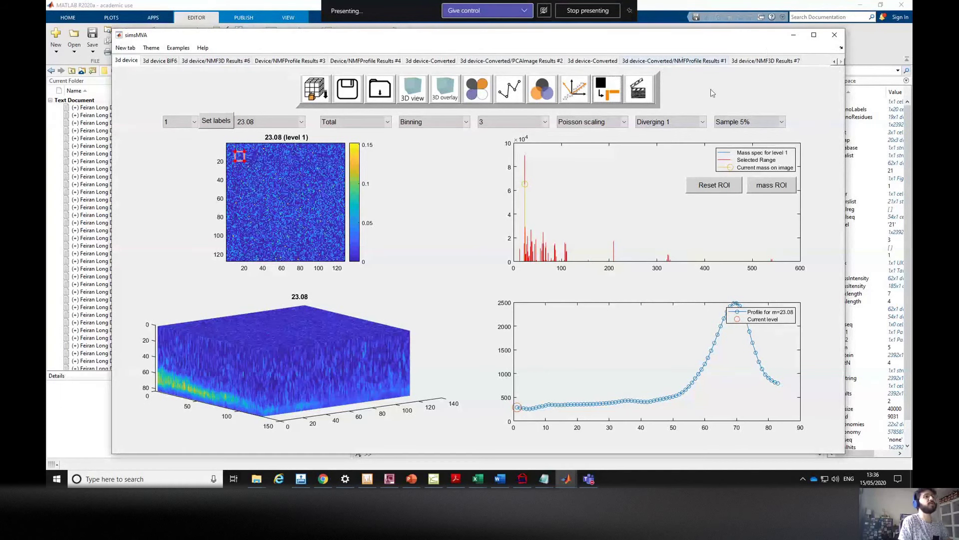
click(767, 62)
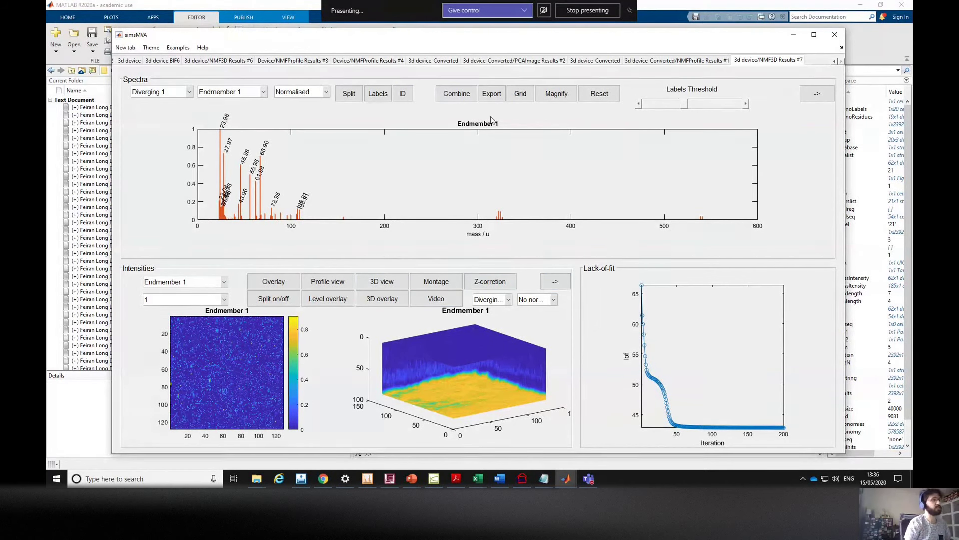
View the spectra of Endmember 2 and Endmember 3, and return to the Endmember 1 spectrum
click(220, 92)
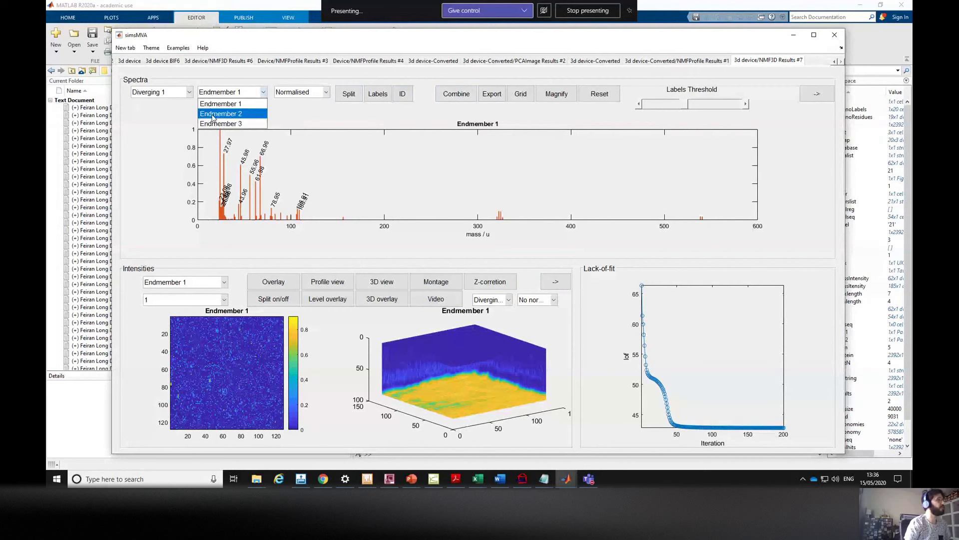
click(212, 114)
click(230, 92)
click(220, 123)
click(230, 92)
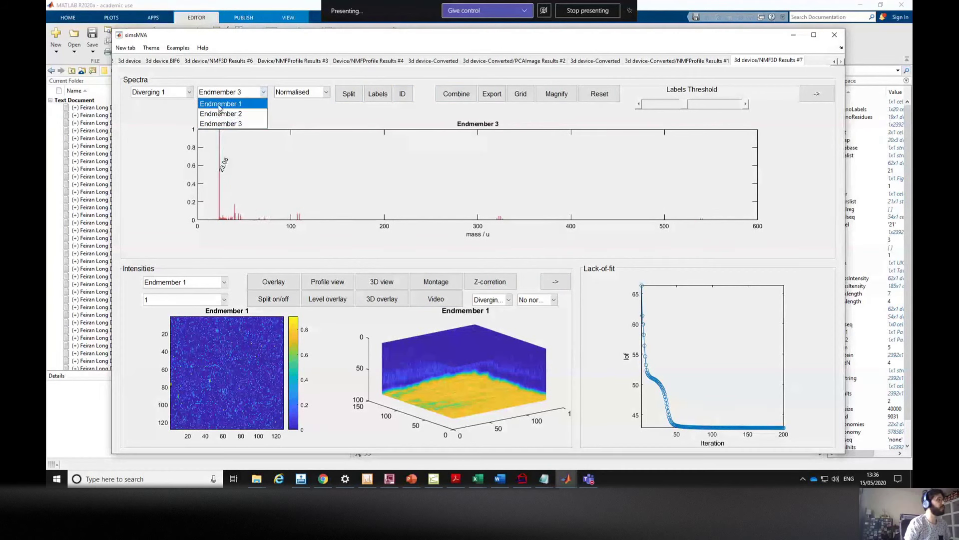
click(220, 104)
Examine the 3D intensity distributions of Endmembers 1, 2 and 3, ending on Endmember 1
click(201, 281)
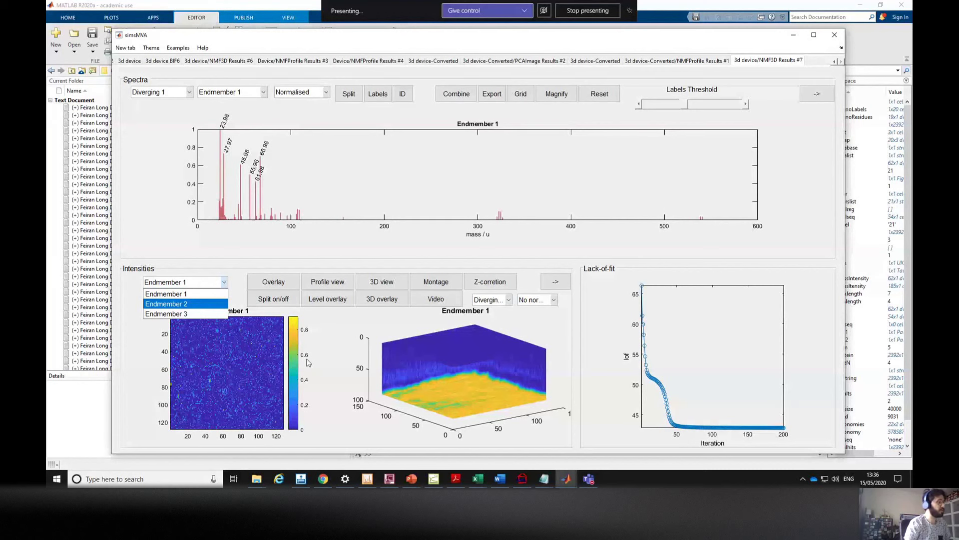
click(191, 377)
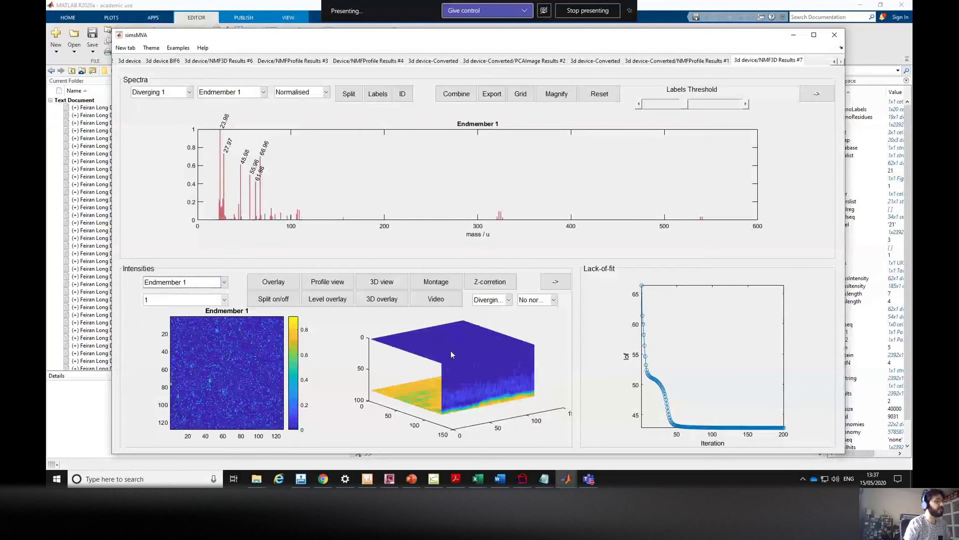
drag(451, 353, 386, 368)
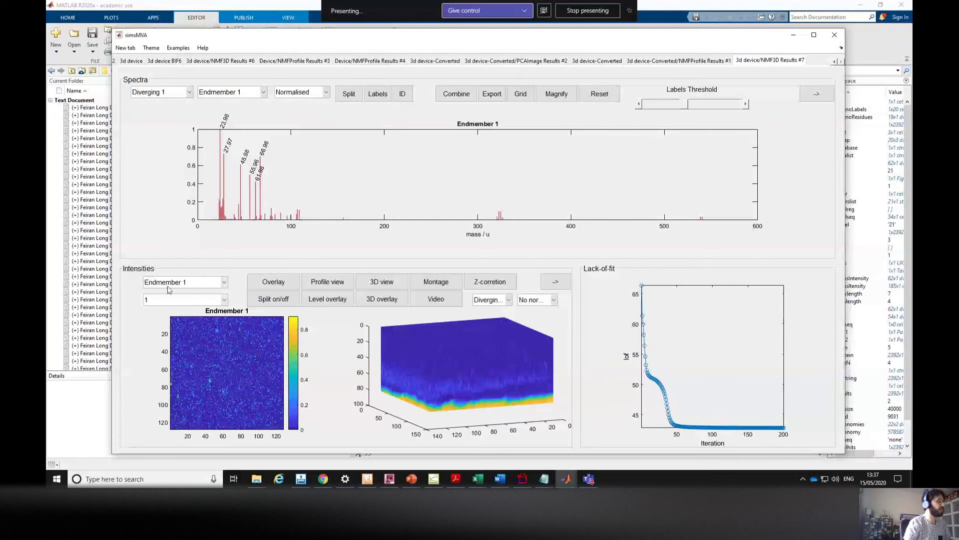
scroll(190, 286, down, 1)
click(190, 286)
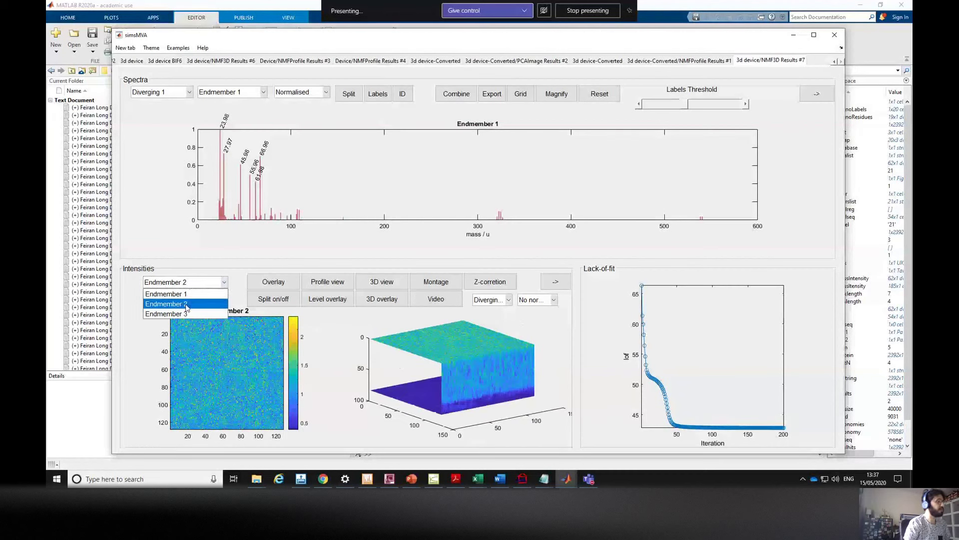
click(186, 314)
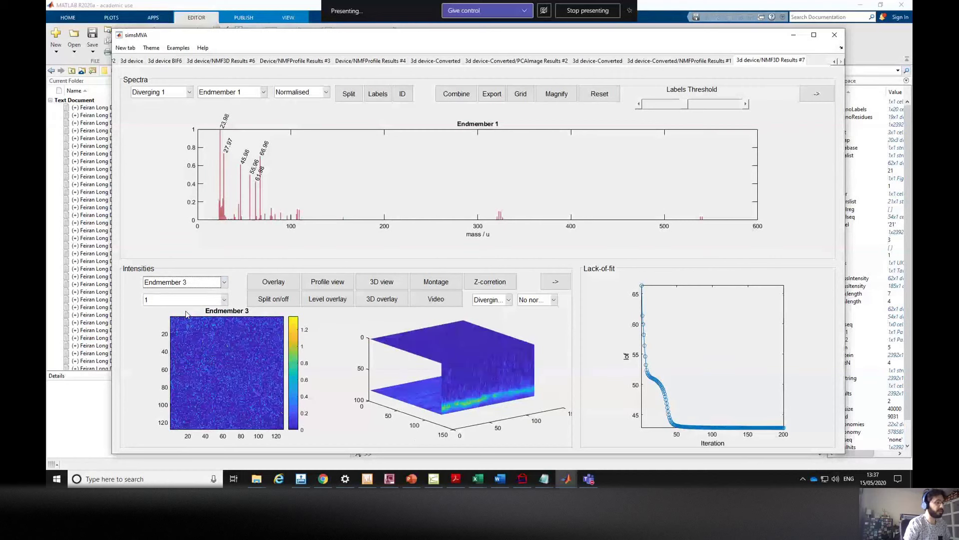
click(196, 286)
click(189, 291)
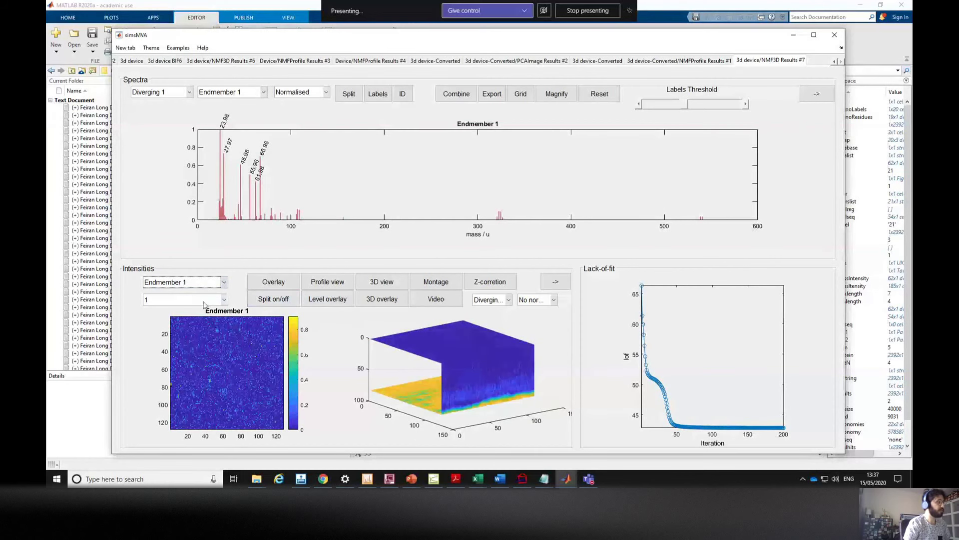
Show the Endmember 1 intensity slice at level 29 and at level 45, inspecting it in the 3D plot
click(196, 301)
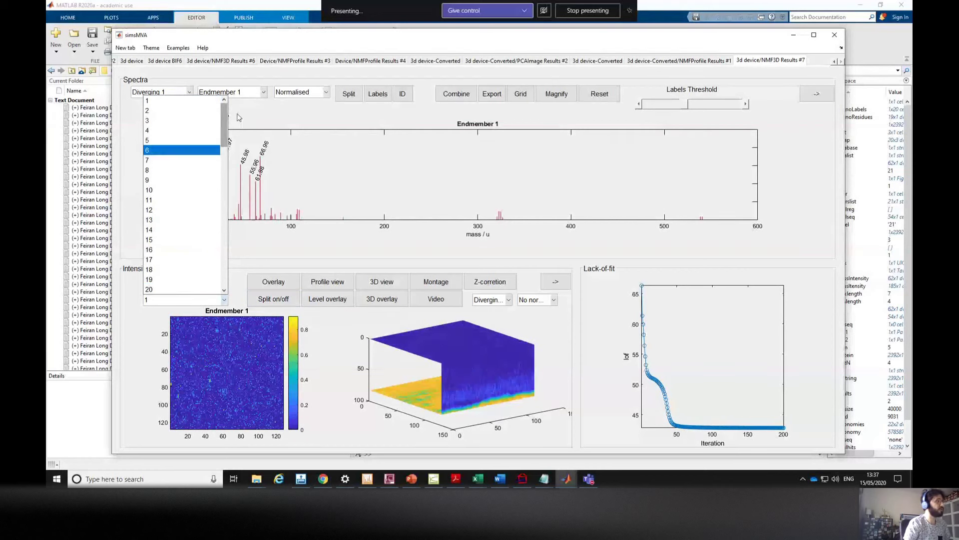
drag(226, 122, 223, 161)
click(168, 211)
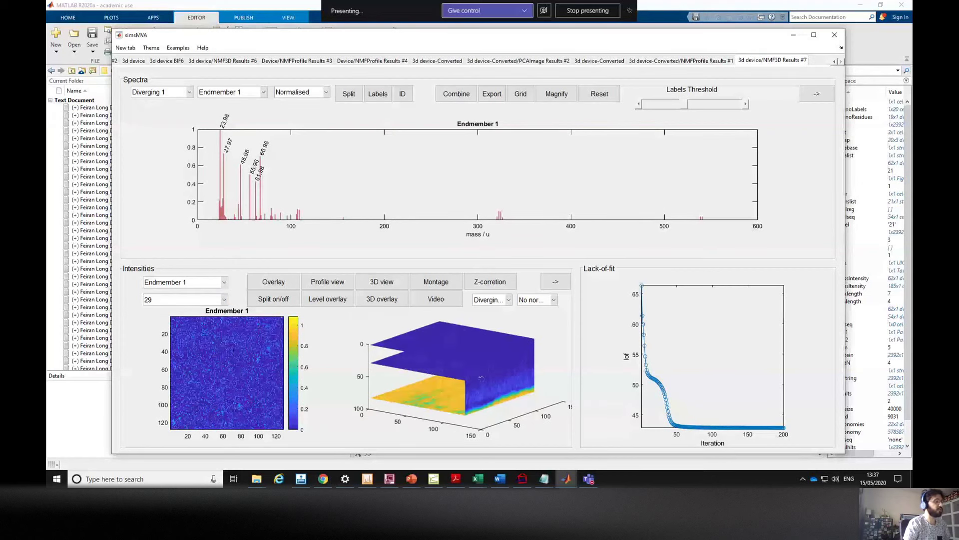
click(224, 300)
scroll(182, 260, down, 3)
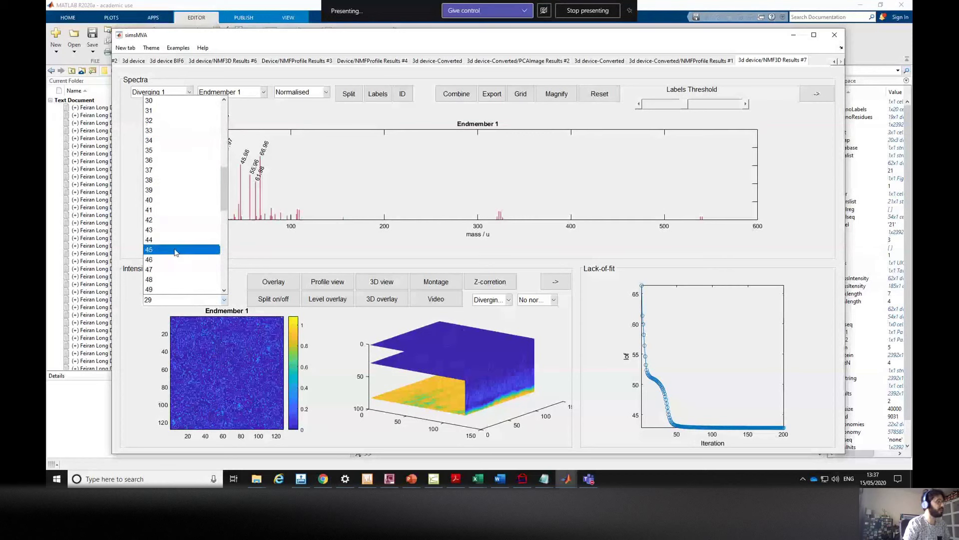
click(176, 249)
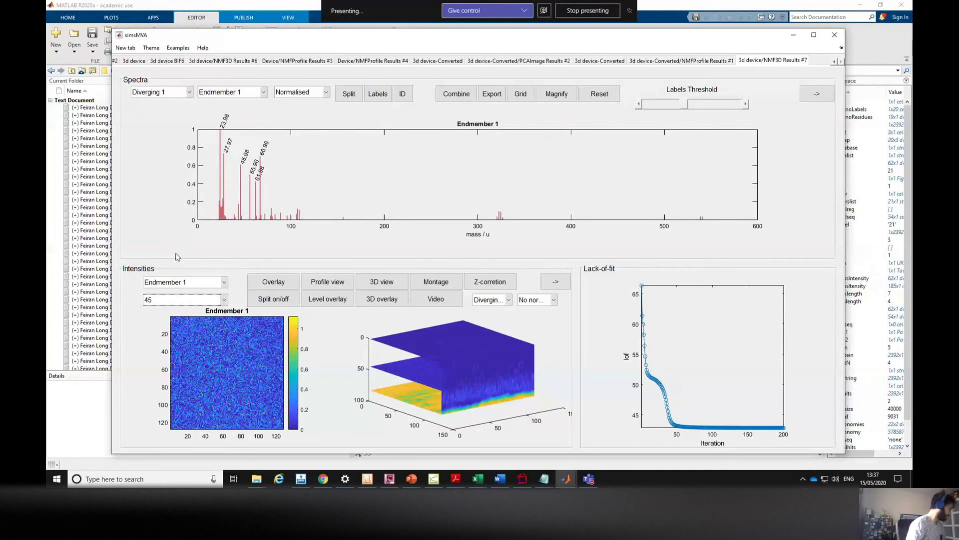
drag(400, 385, 458, 386)
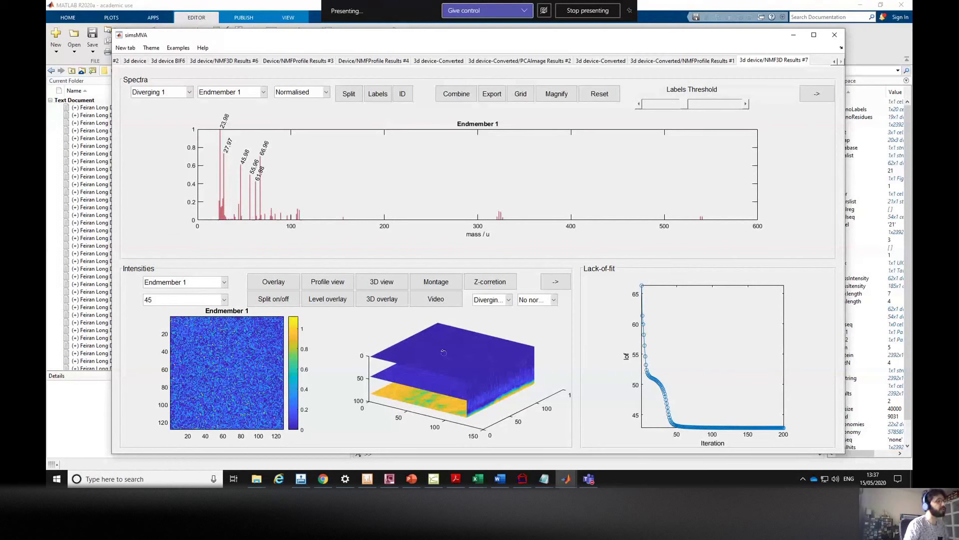
Create an overlay of the endmember intensities with 1 in red, 2 in yellow and 3 in green, and enlarge its window
click(274, 281)
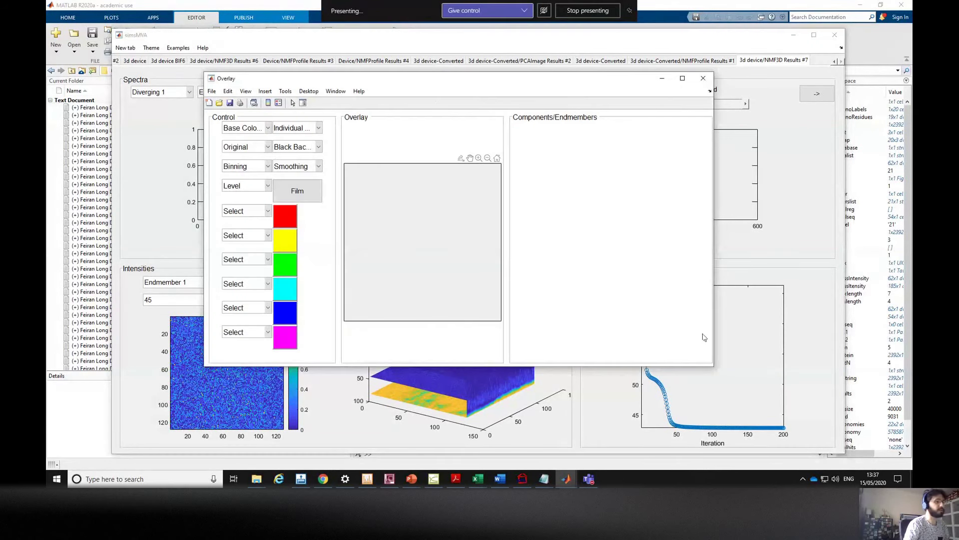
click(245, 217)
click(241, 231)
click(243, 219)
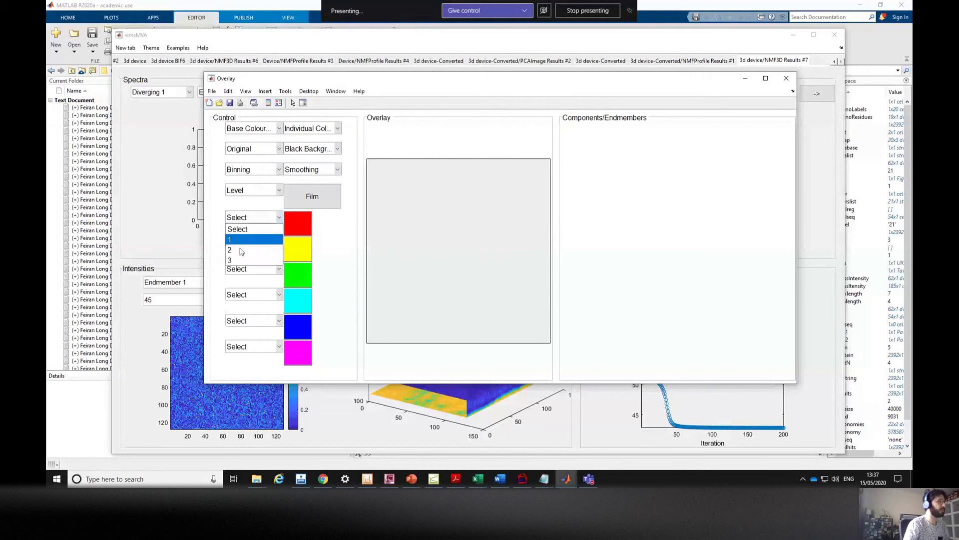
click(240, 240)
click(252, 243)
click(236, 275)
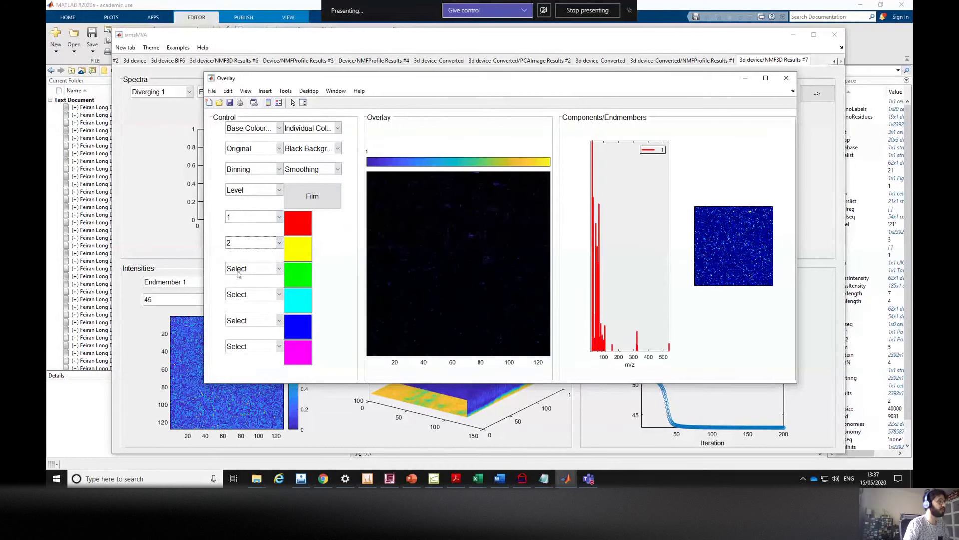
click(238, 270)
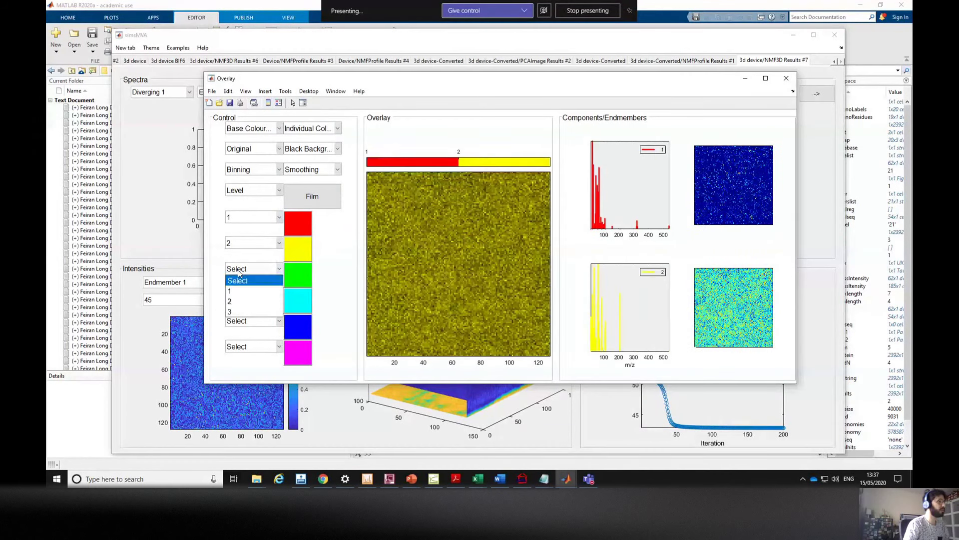
click(237, 310)
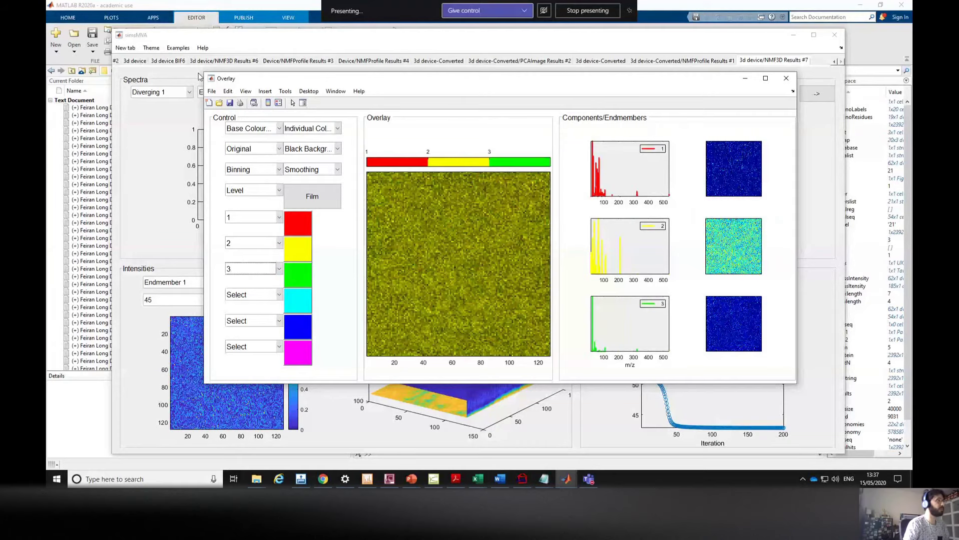
drag(200, 75, 115, 45)
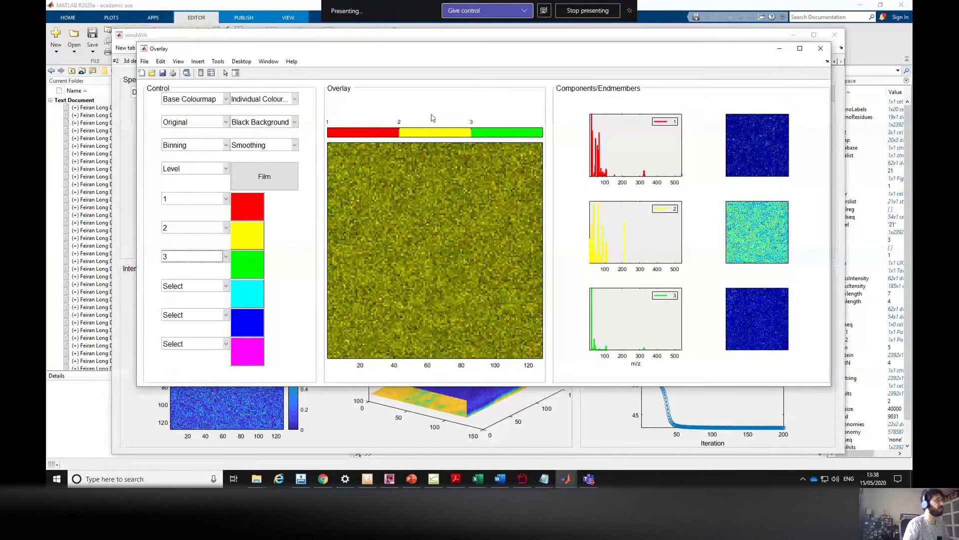
Set the level of the endmember overlay to 72
click(209, 170)
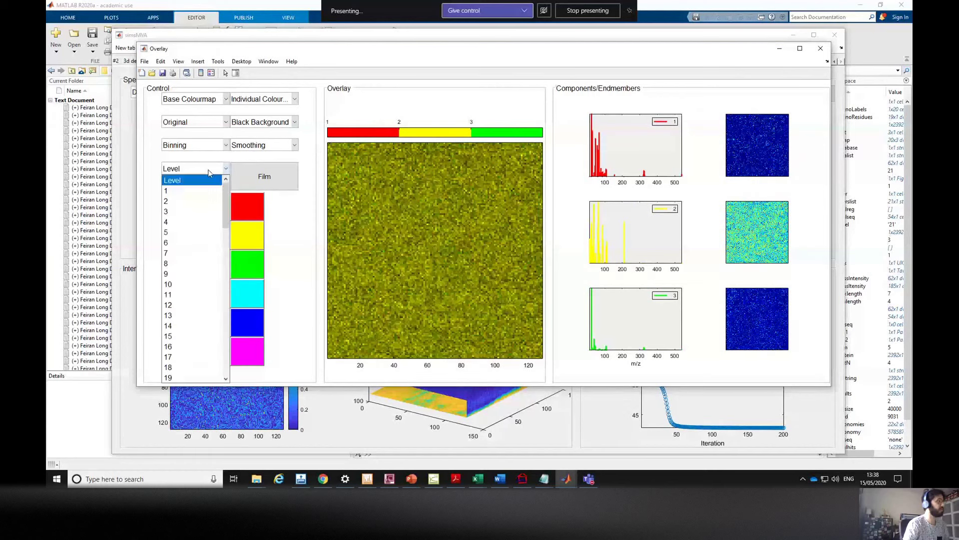
scroll(184, 372, down, 20)
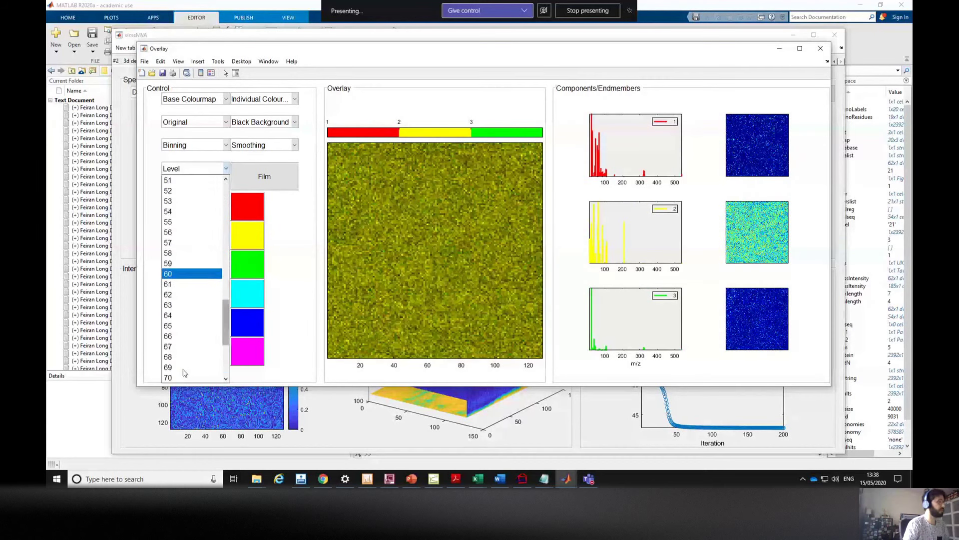
click(192, 305)
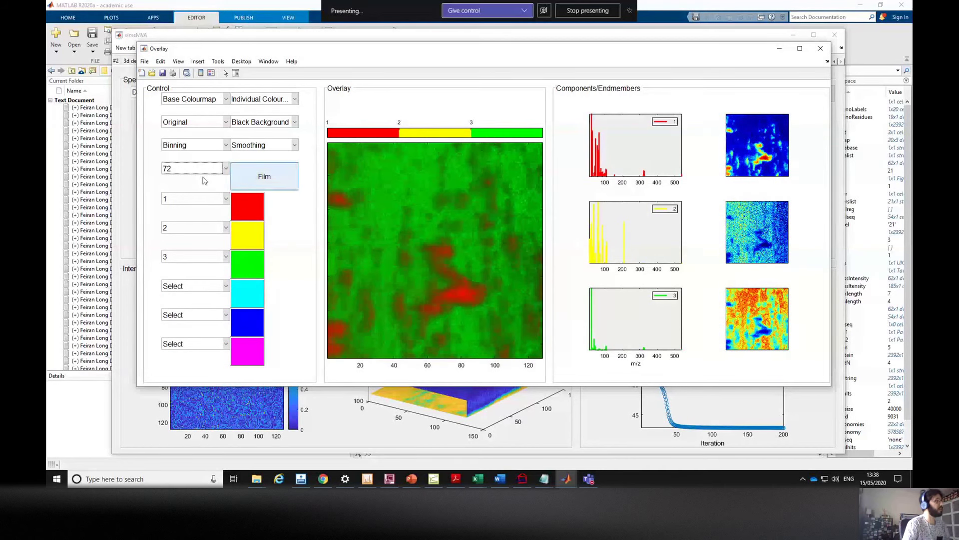
Apply the hsv base colourmap to the endmember overlay and change endmember 3's colour to light grey
click(205, 99)
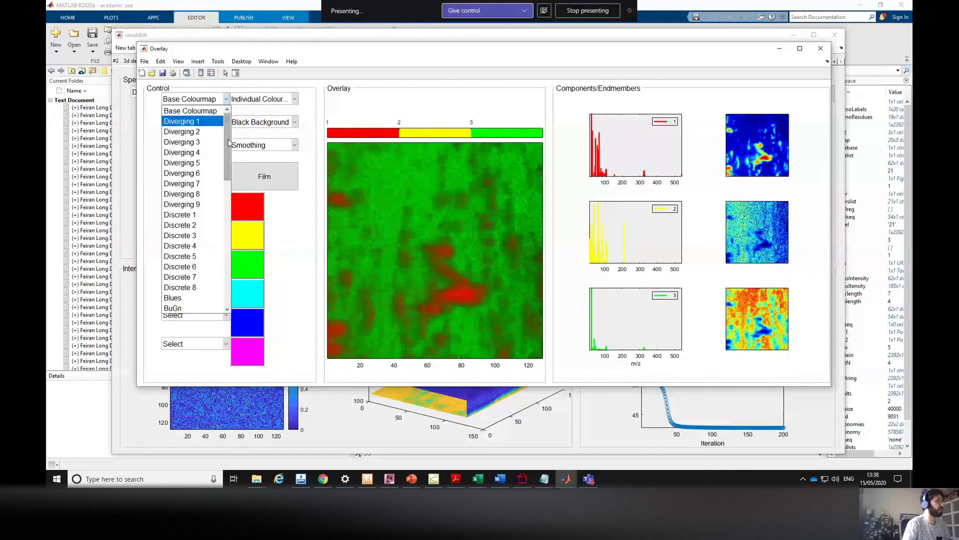
scroll(195, 250, down, 10)
click(172, 293)
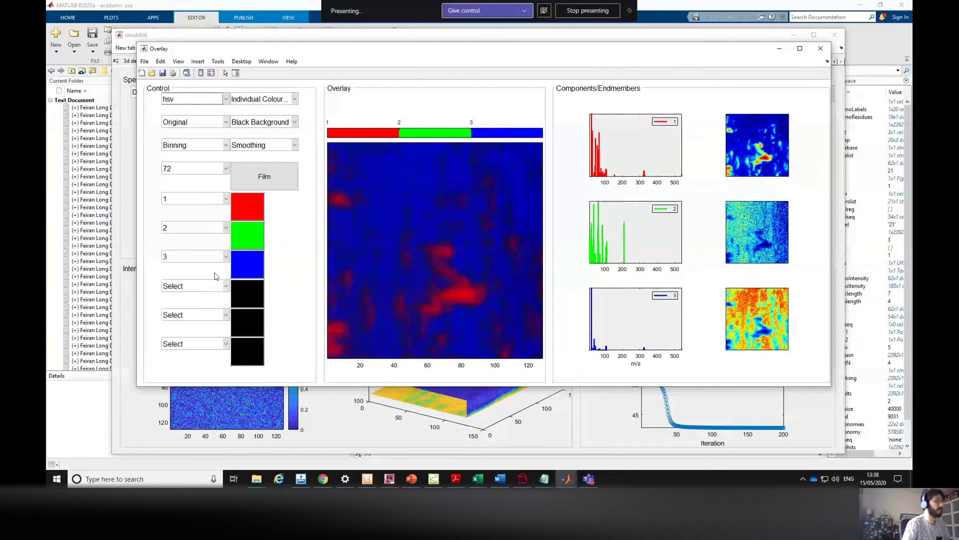
click(245, 273)
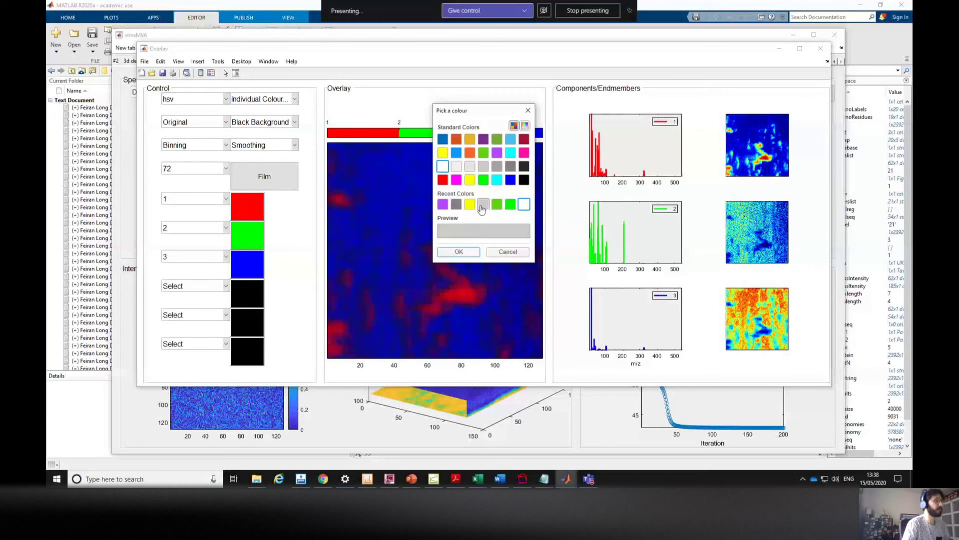
click(458, 253)
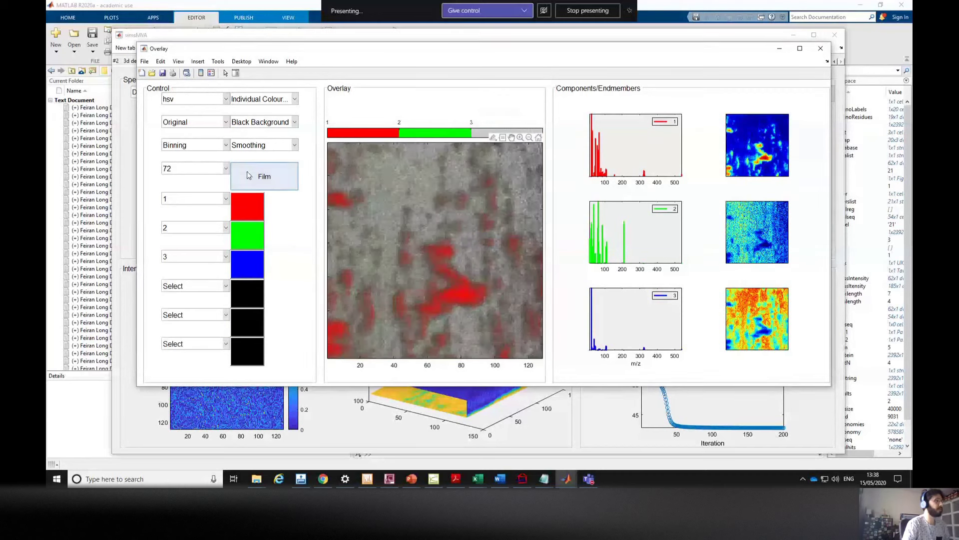
View the endmember overlay at levels 73, 75, 81 and 82 in turn
click(214, 173)
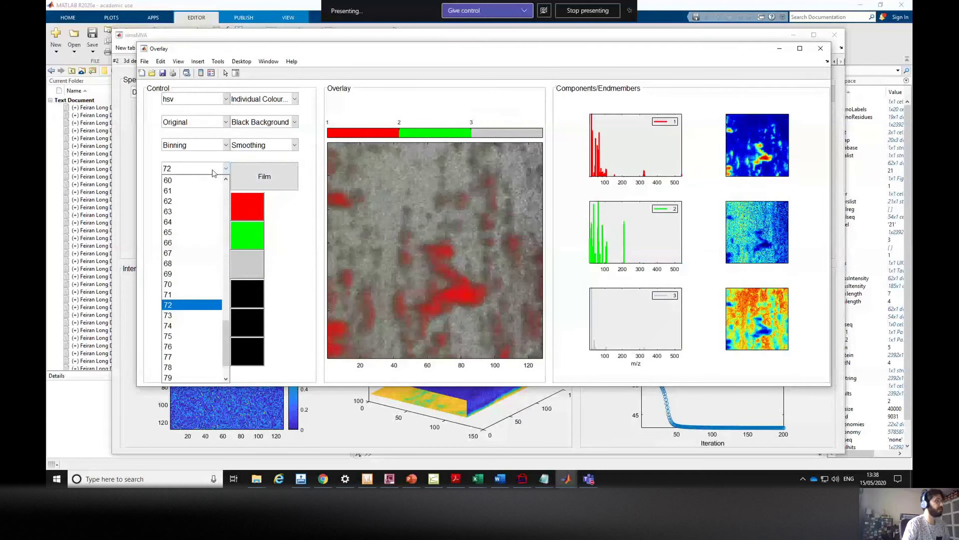
click(188, 315)
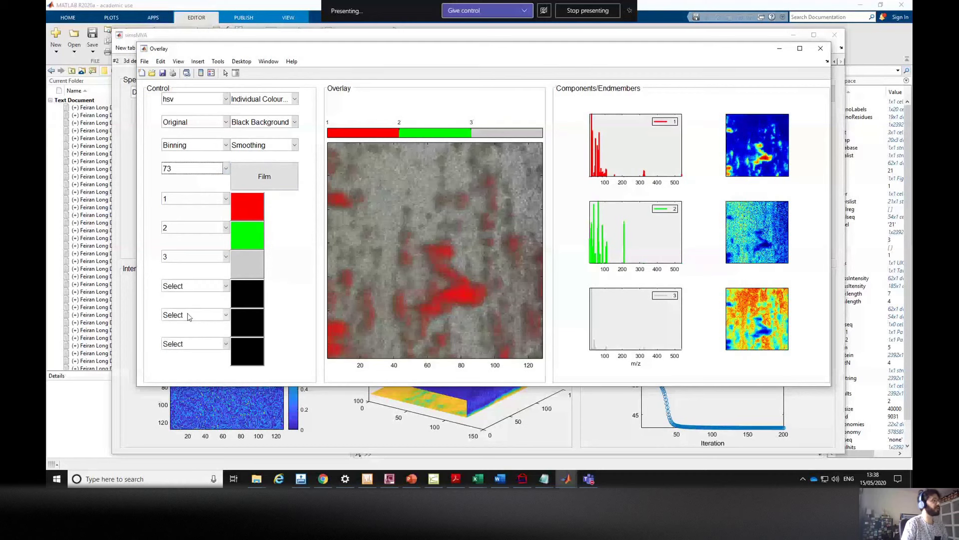
click(214, 168)
click(185, 335)
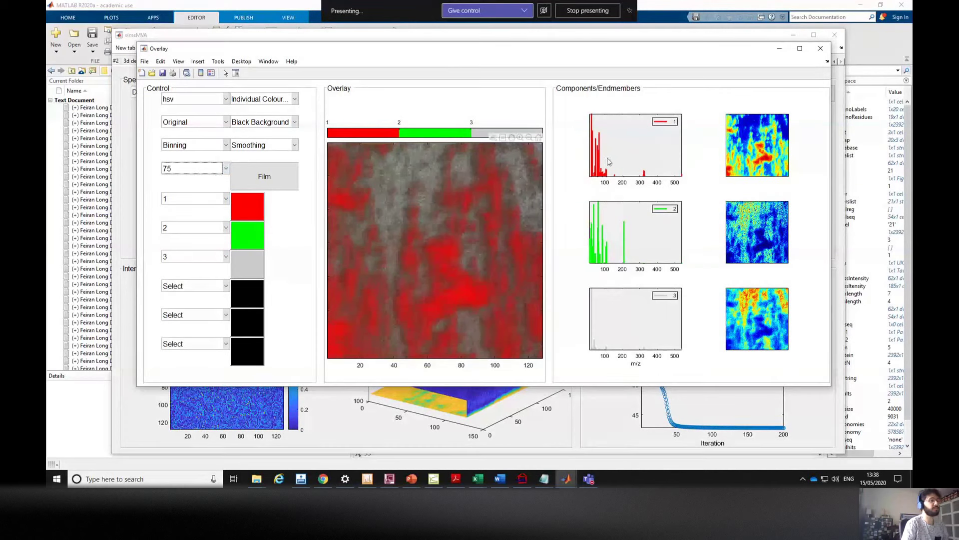
click(226, 168)
scroll(192, 300, down, 3)
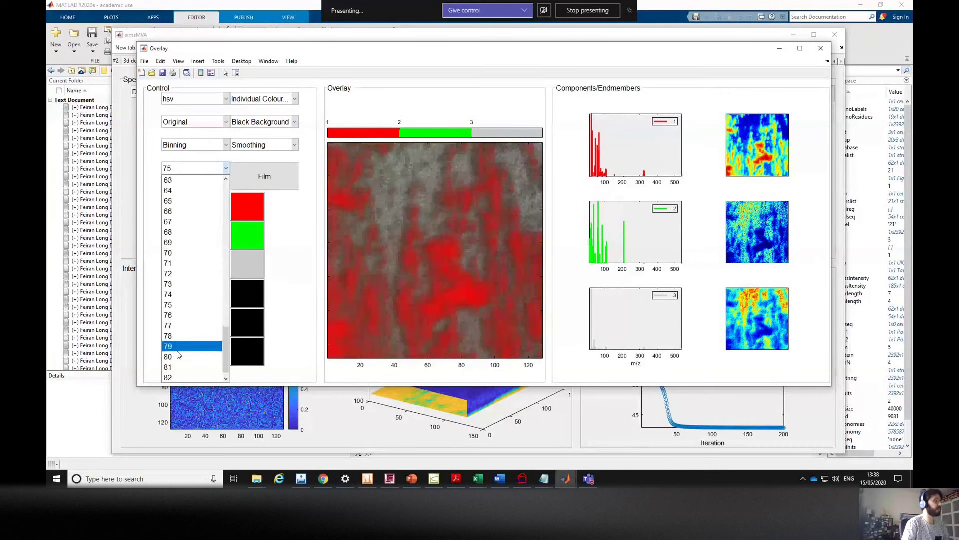
click(179, 355)
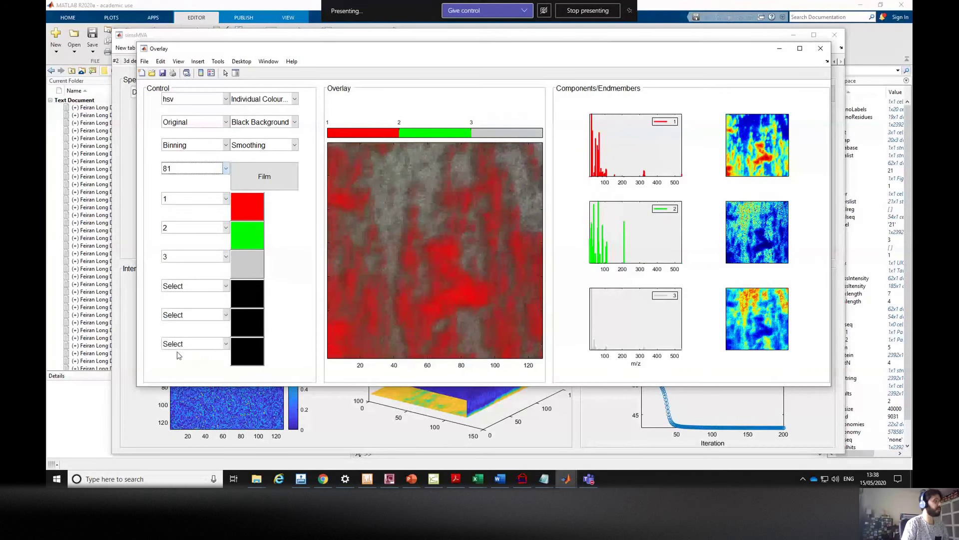
click(190, 168)
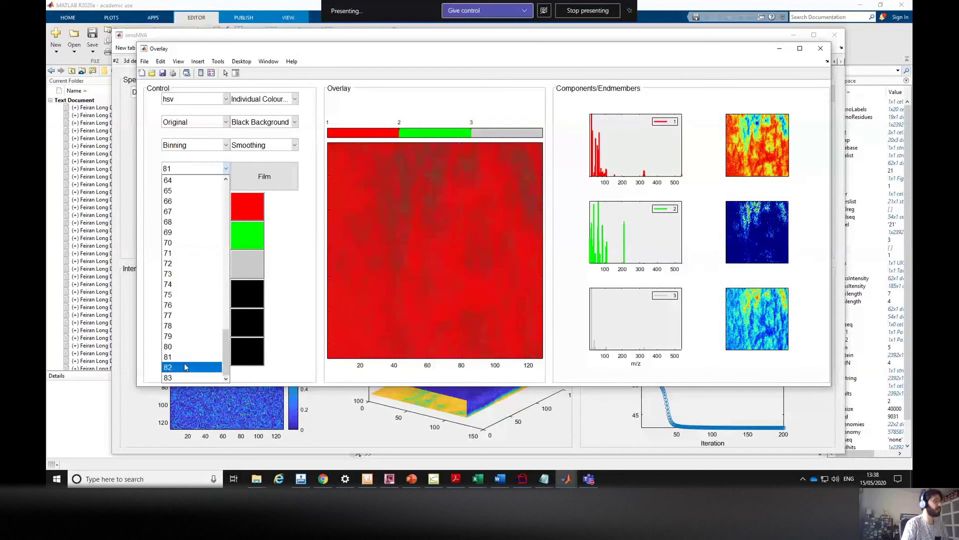
click(187, 367)
Show the endmember overlay at level 38 to examine its colour distribution
click(198, 168)
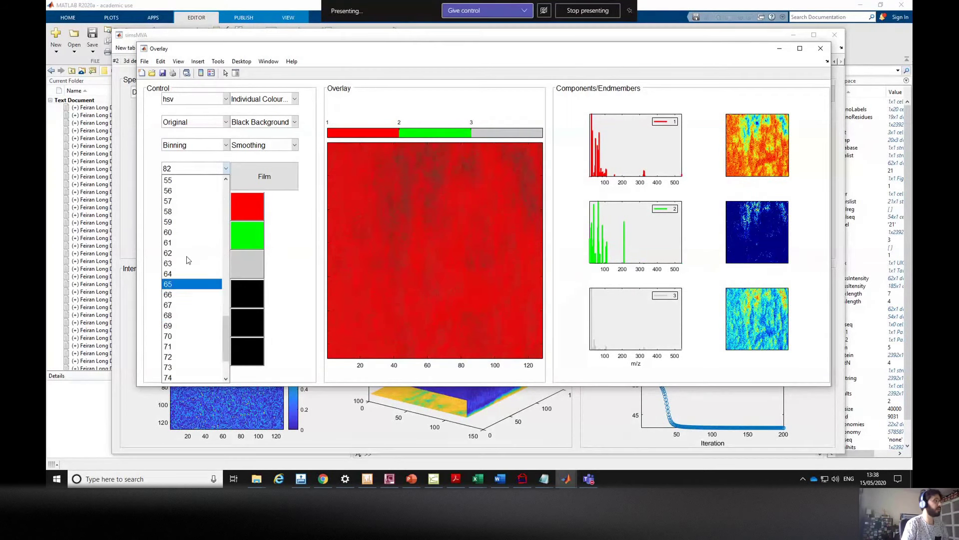
scroll(188, 250, up, 5)
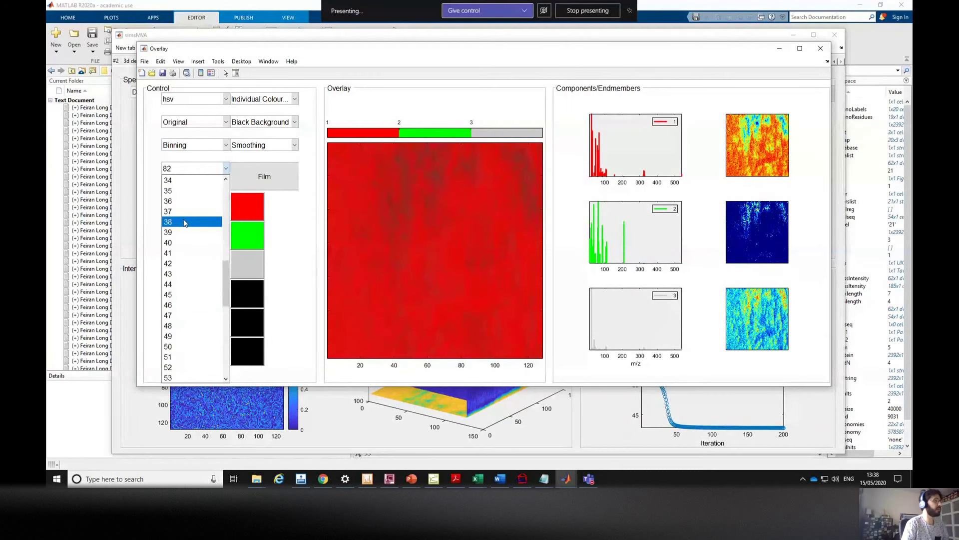
click(184, 223)
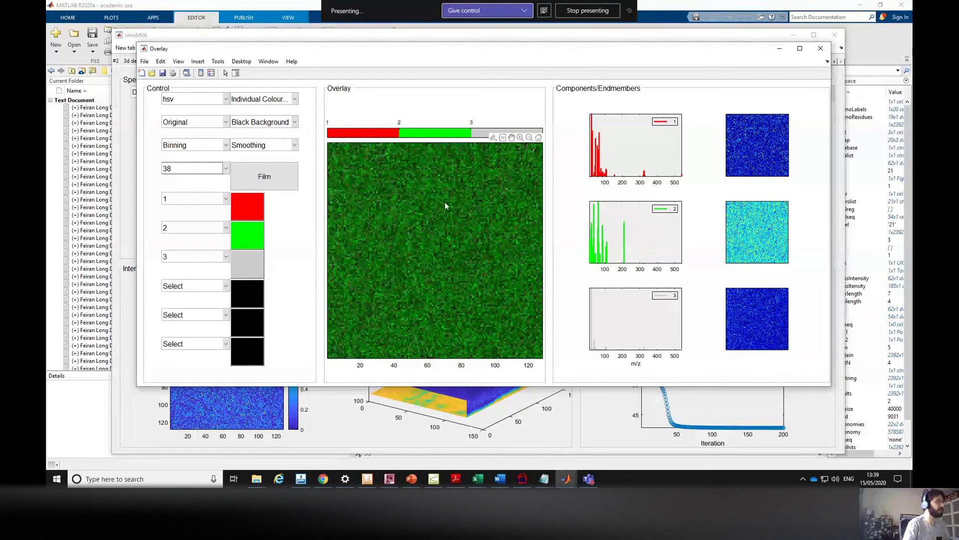
Show the overlay at level 67 and advance through the levels up to 75
click(195, 169)
scroll(185, 225, down, 6)
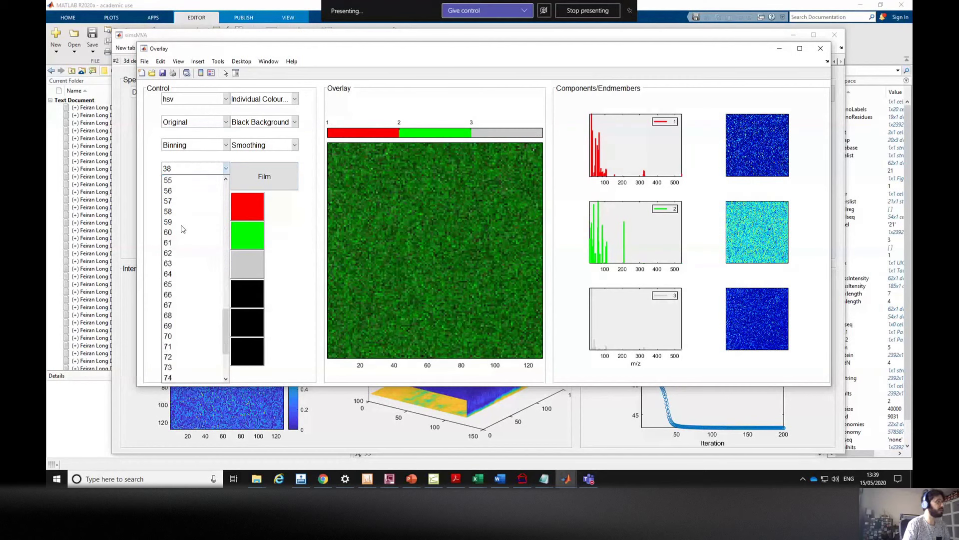
click(191, 305)
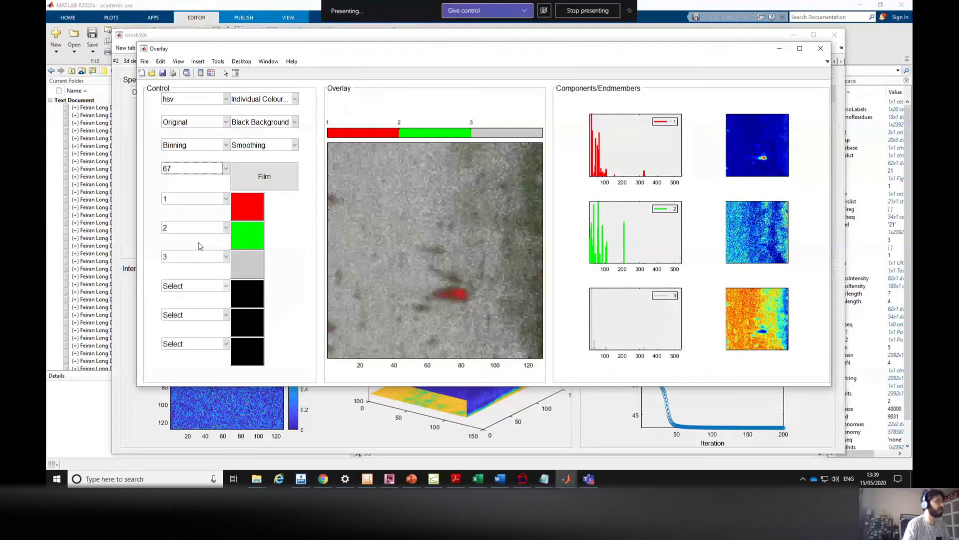
scroll(198, 169, down, 1)
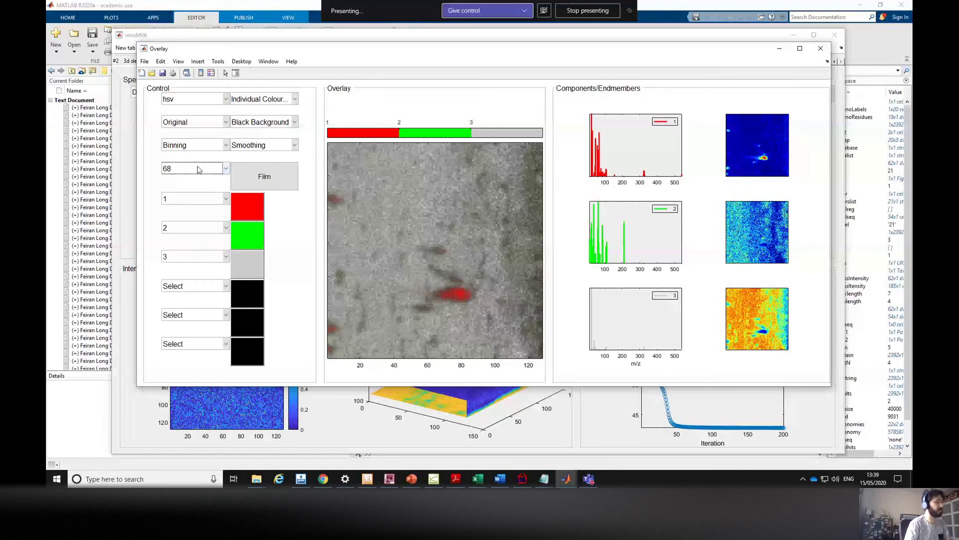
scroll(198, 169, down, 1)
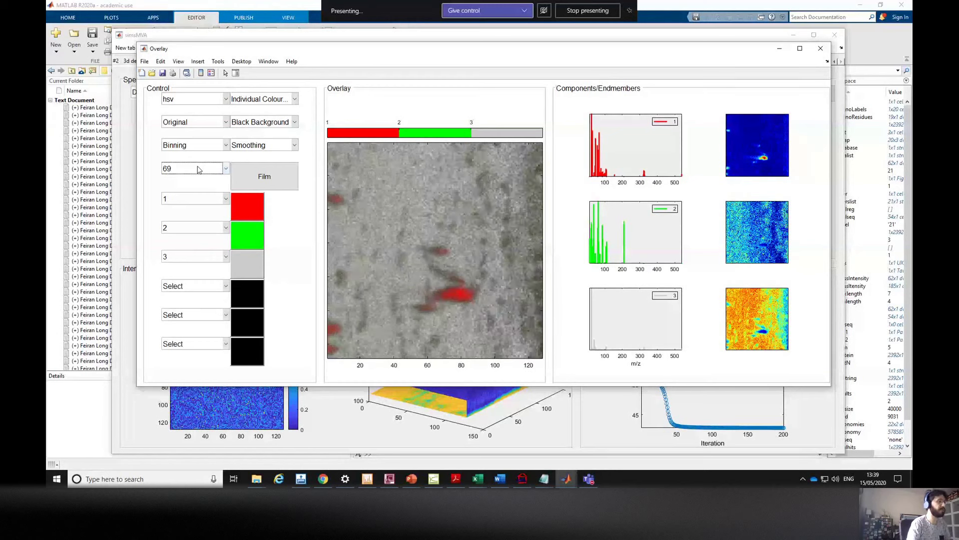
scroll(198, 170, down, 4)
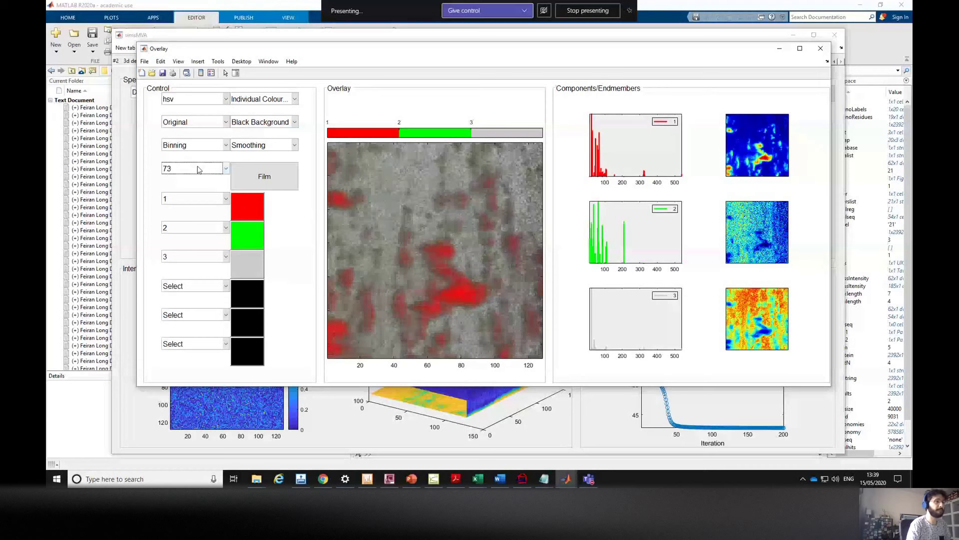
scroll(198, 169, down, 2)
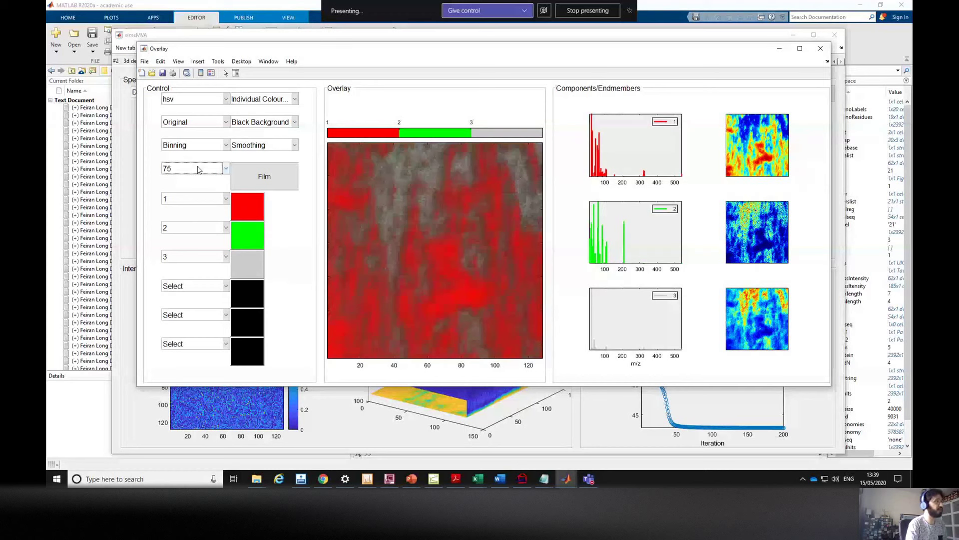
Step the overlay back to level 71 and forward through the levels to 83, comparing the slices
scroll(198, 169, up, 1)
scroll(198, 170, up, 1)
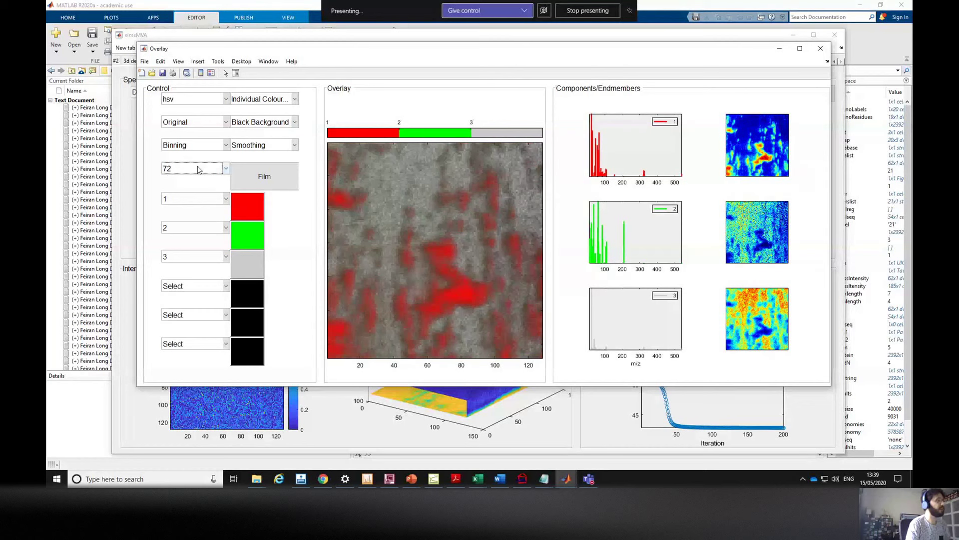
scroll(198, 169, up, 1)
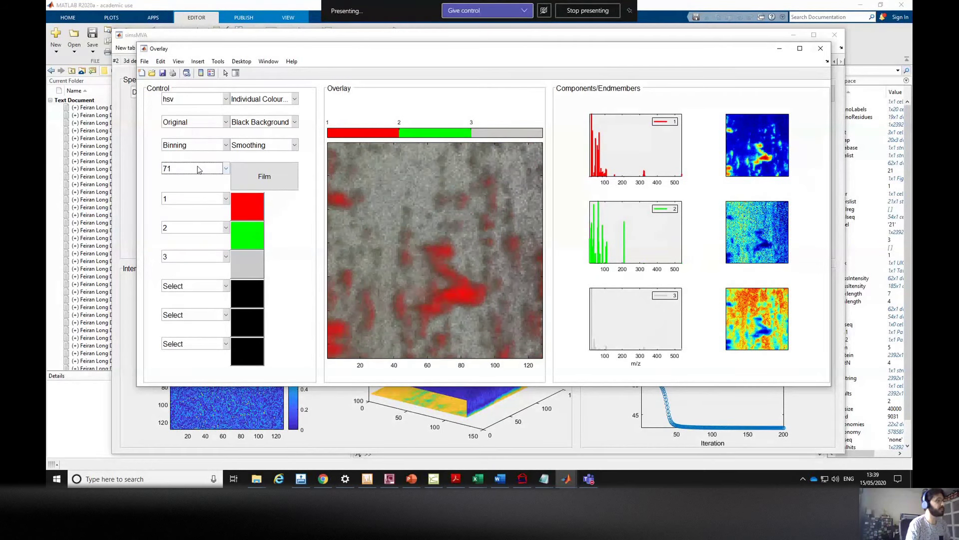
scroll(198, 169, down, 3)
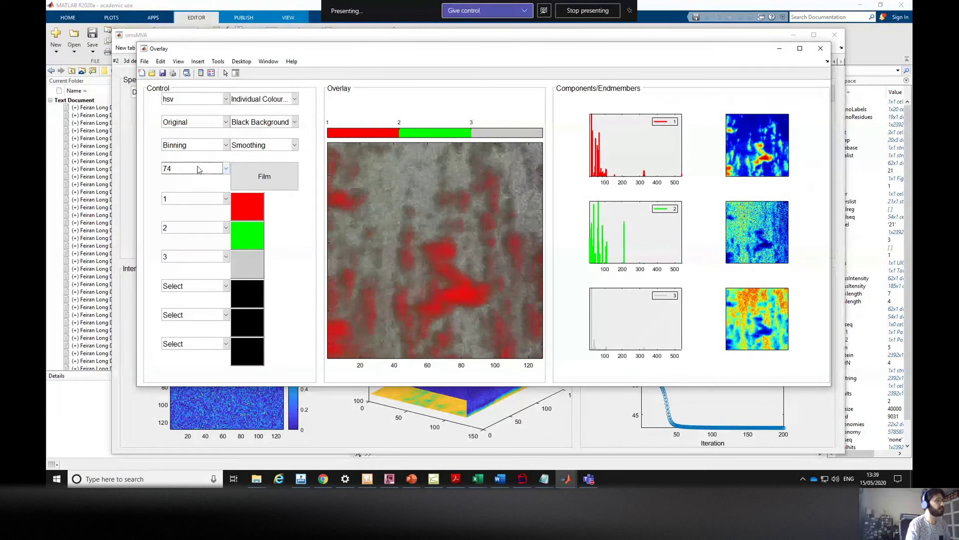
scroll(198, 170, down, 3)
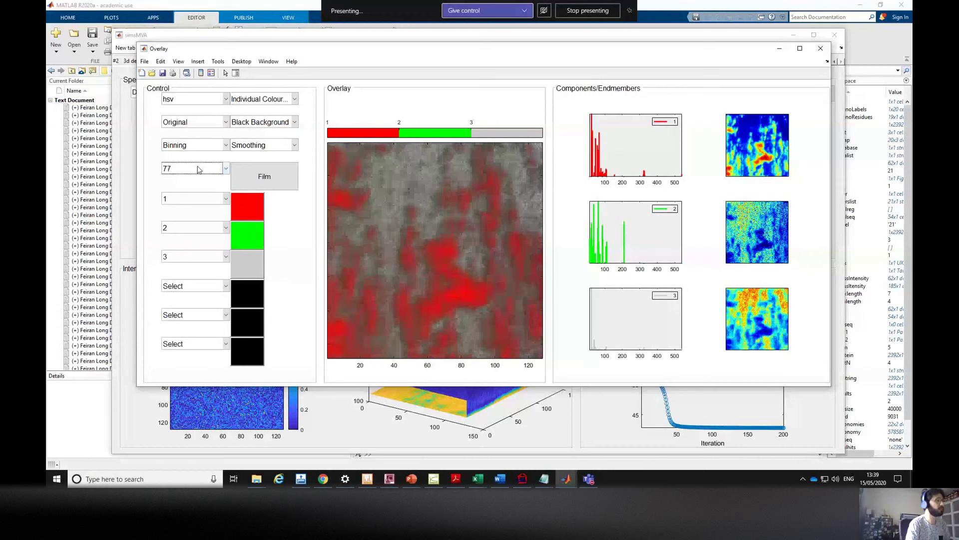
scroll(198, 169, down, 3)
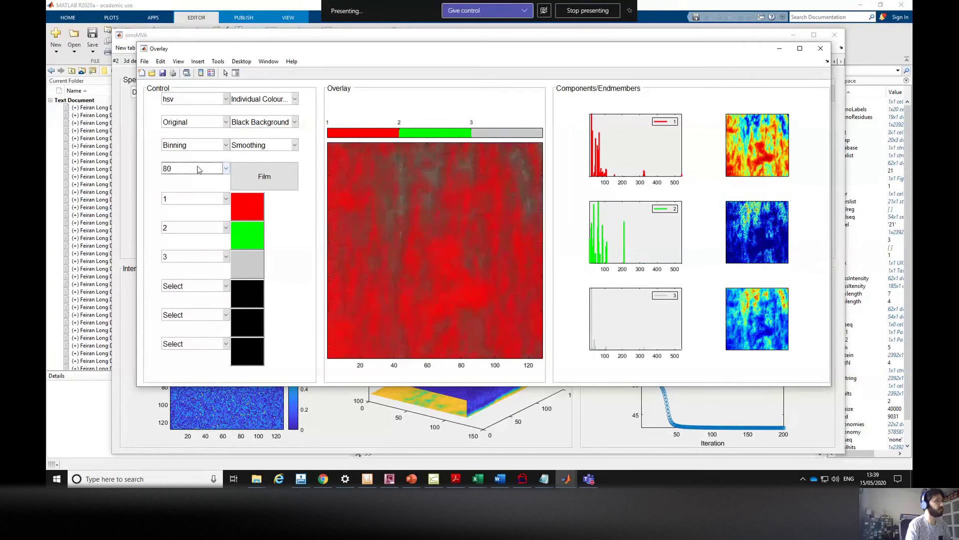
scroll(198, 170, down, 1)
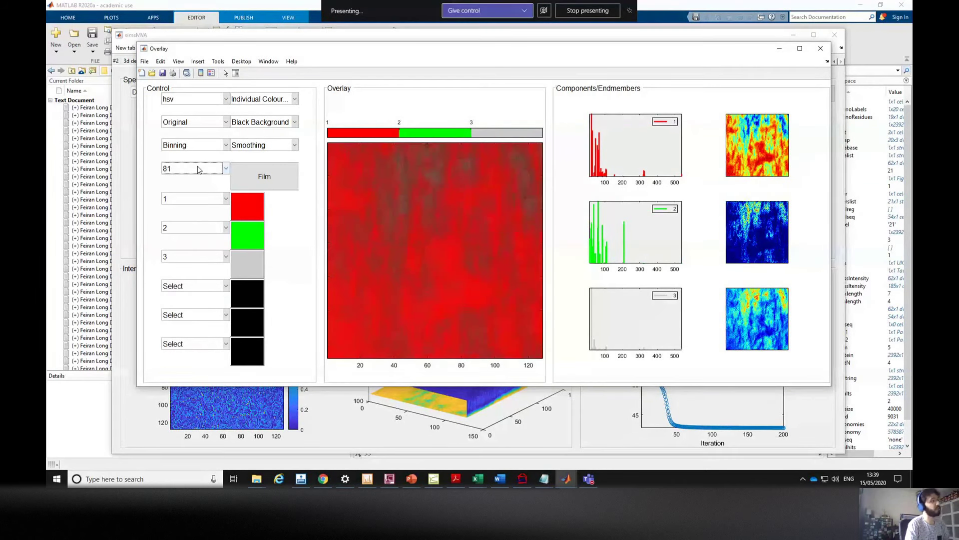
scroll(198, 169, down, 2)
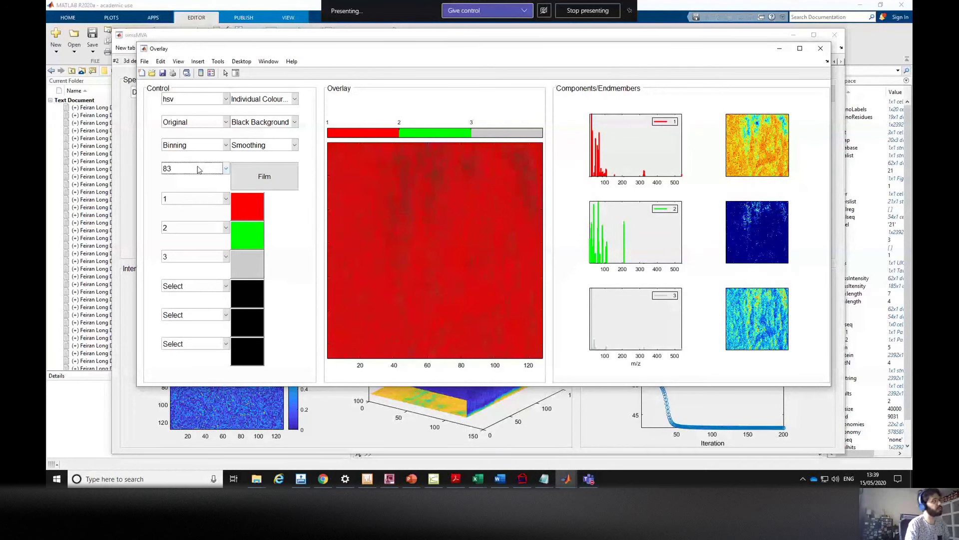
Step the overlay back through the levels from 83 to 68
scroll(198, 169, up, 2)
scroll(197, 169, up, 1)
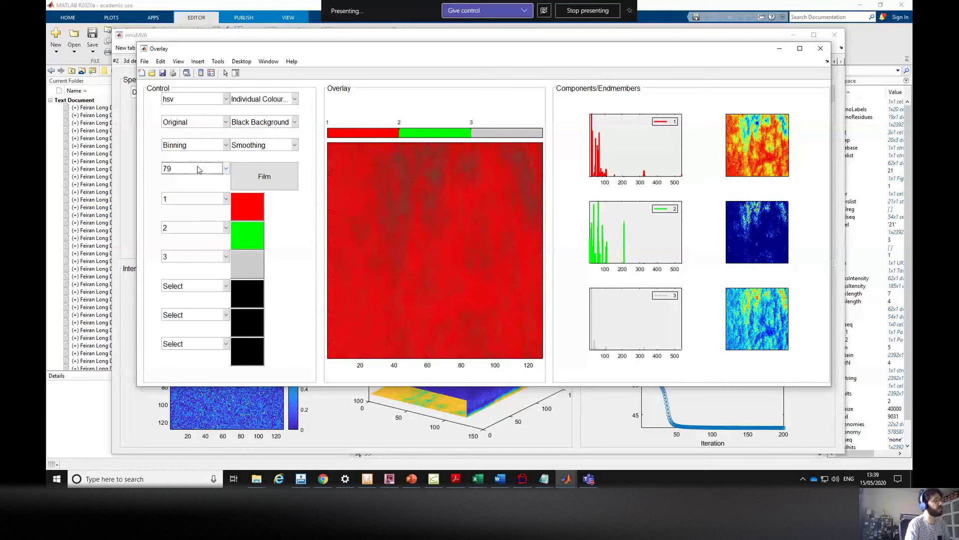
scroll(198, 169, up, 2)
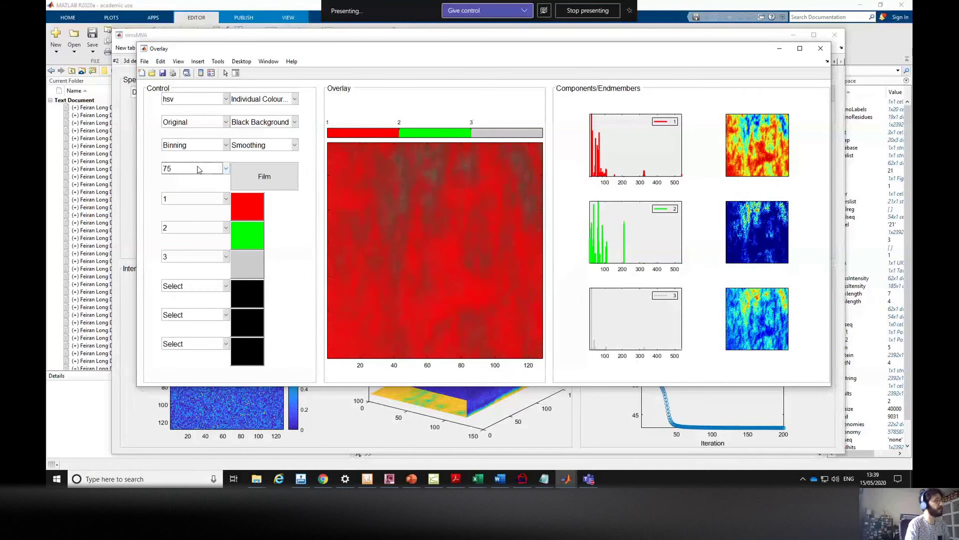
scroll(198, 169, up, 2)
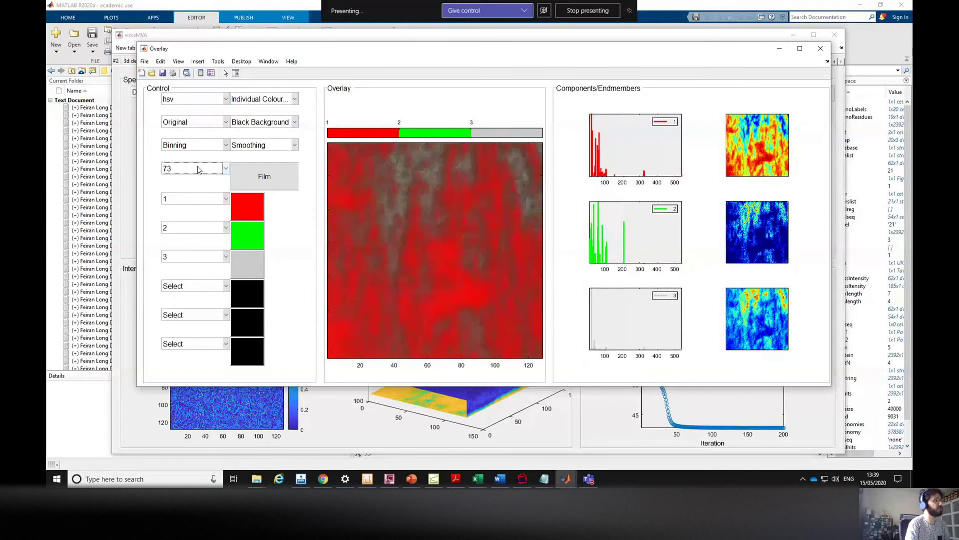
scroll(198, 169, up, 3)
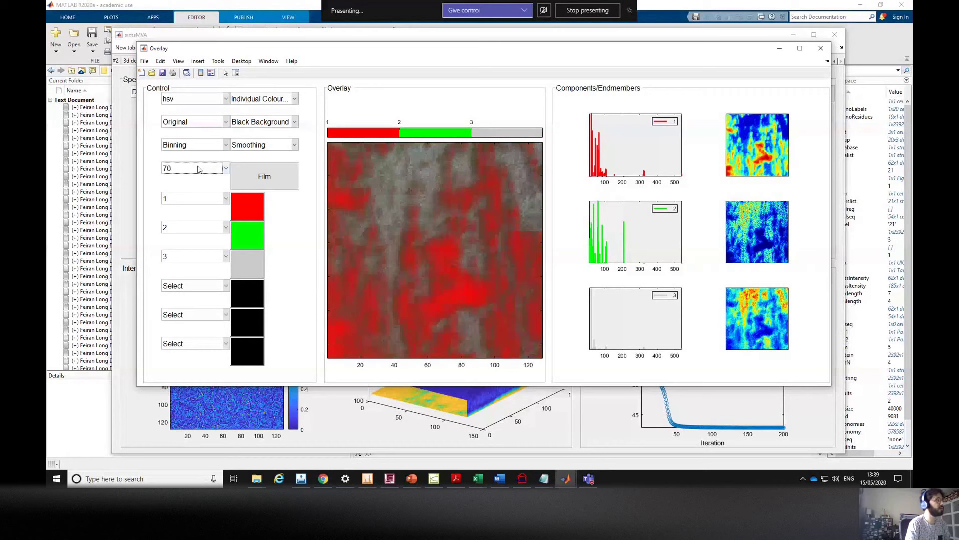
scroll(198, 169, up, 2)
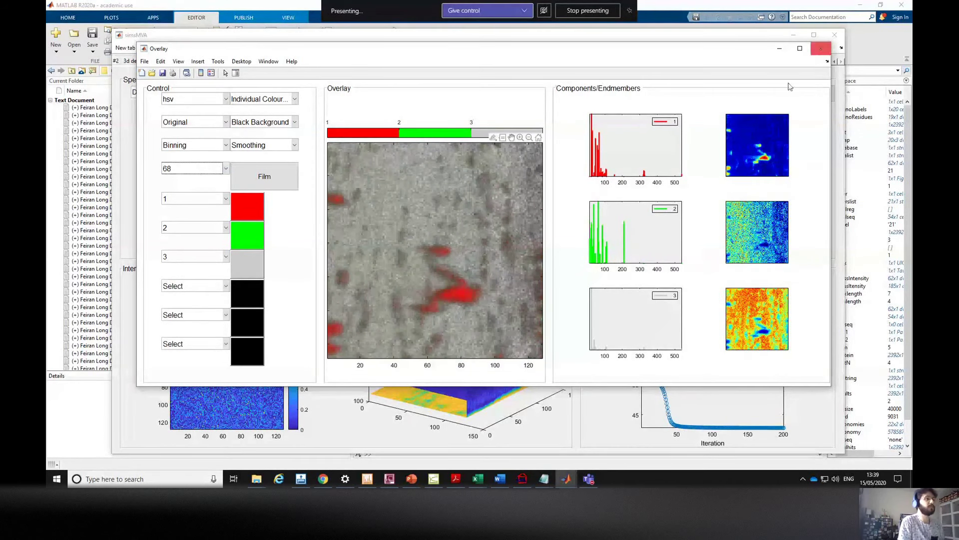
Close the level overlay window and open the 3D overlay of the endmembers without performing Z-correction
click(821, 48)
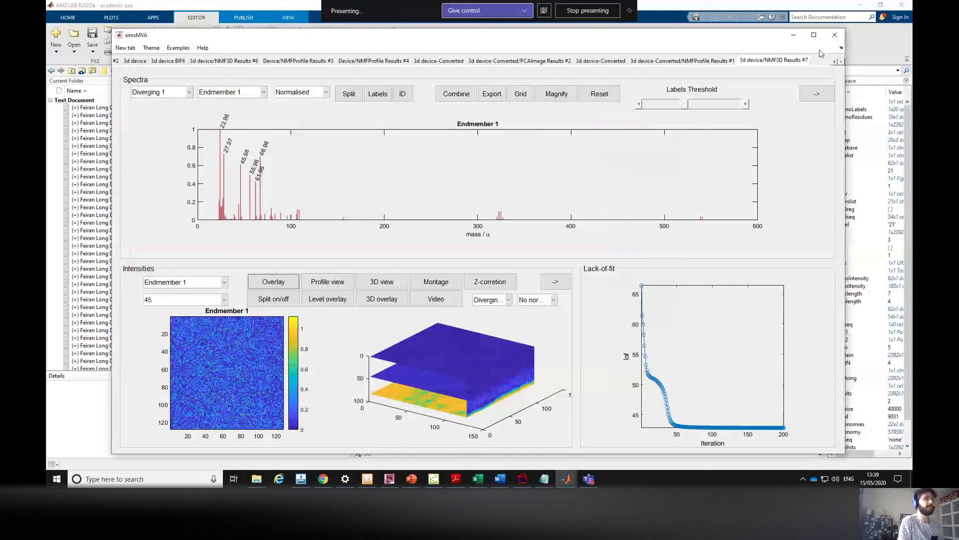
click(786, 63)
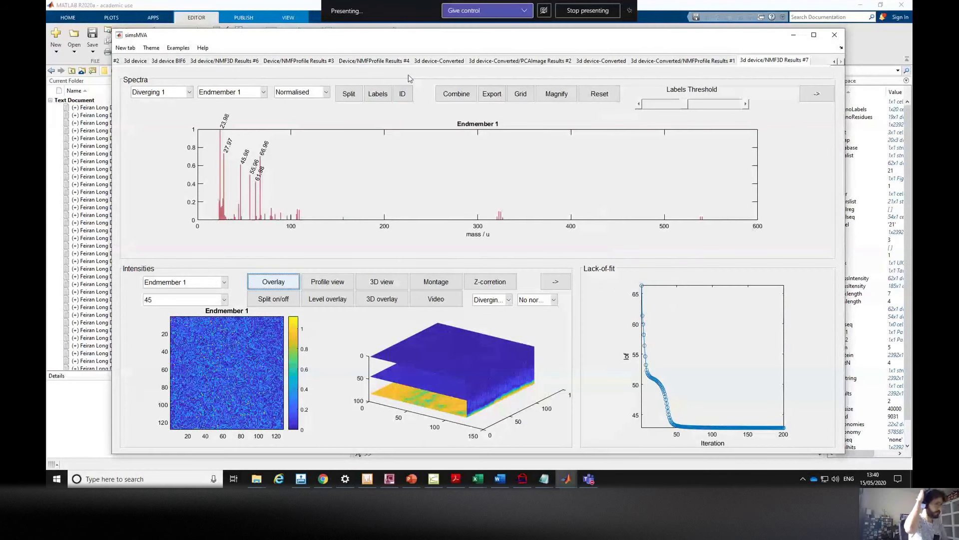
click(381, 299)
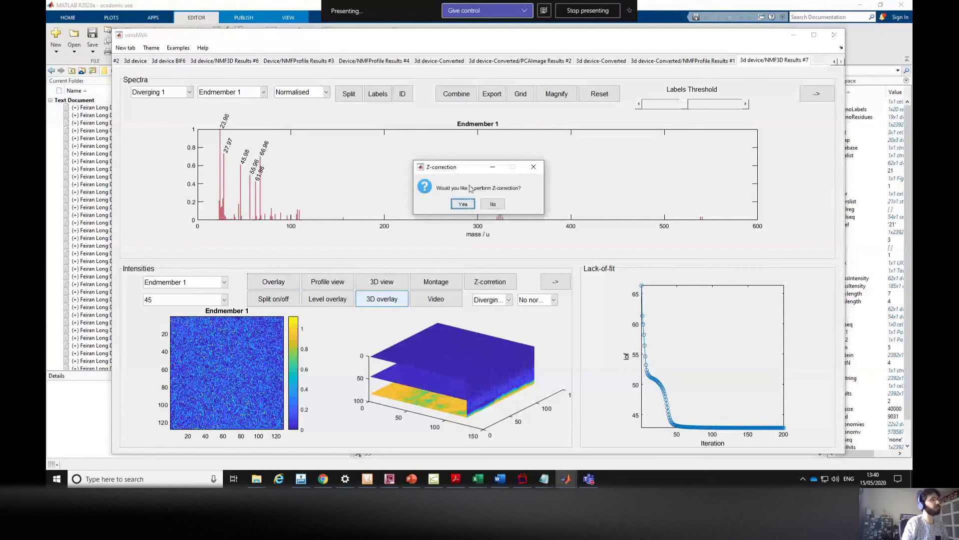
drag(471, 170, 449, 198)
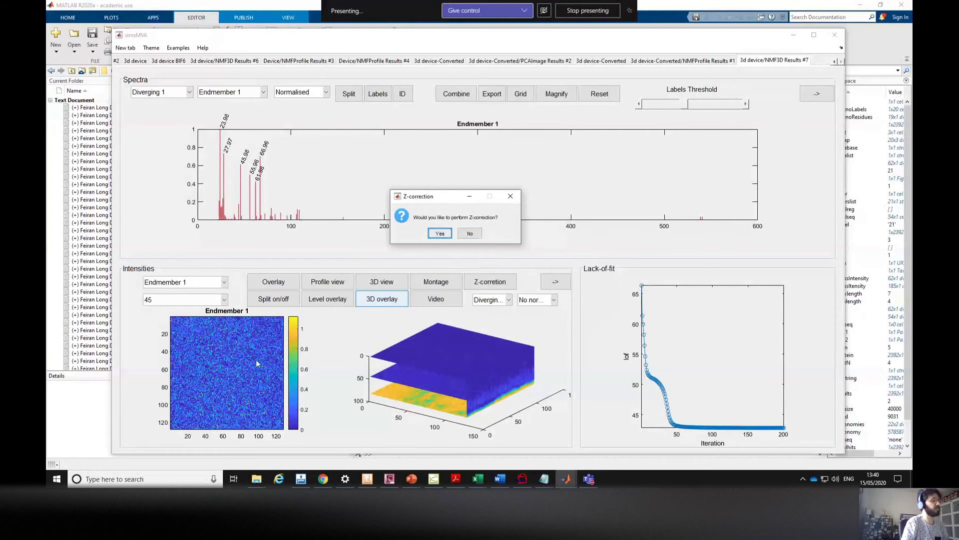
click(470, 234)
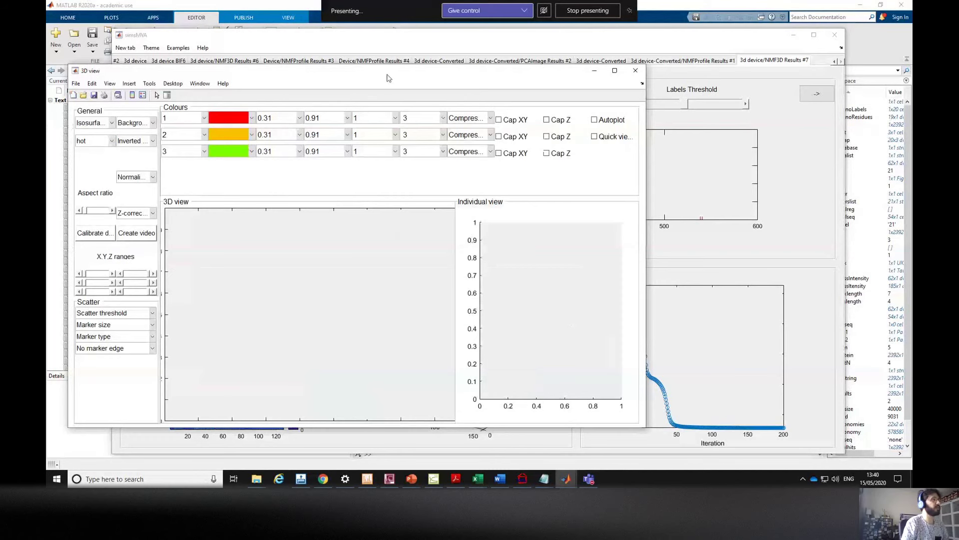
Widen the 3D view window and reposition it so that all its colour and capping options are readable
drag(388, 78, 423, 74)
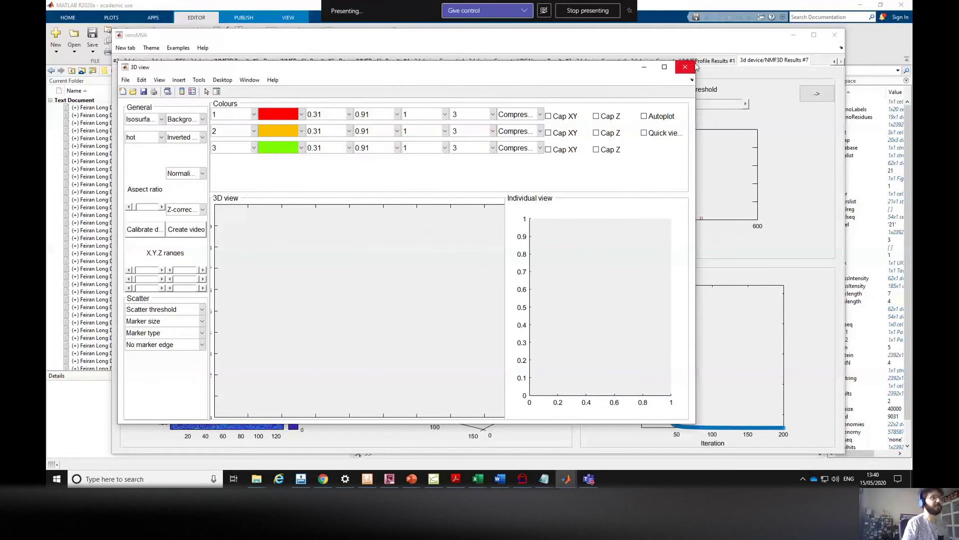
drag(765, 64, 796, 55)
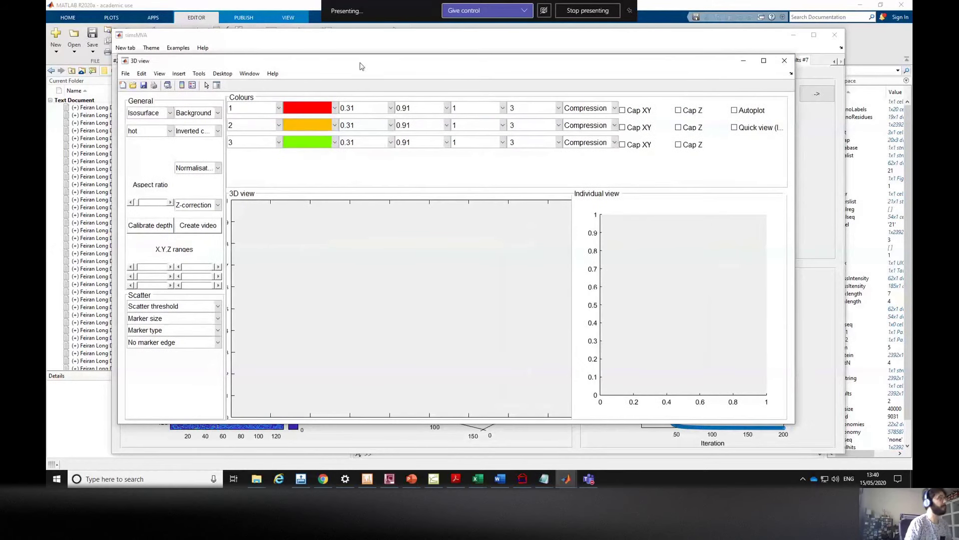
drag(361, 65, 369, 66)
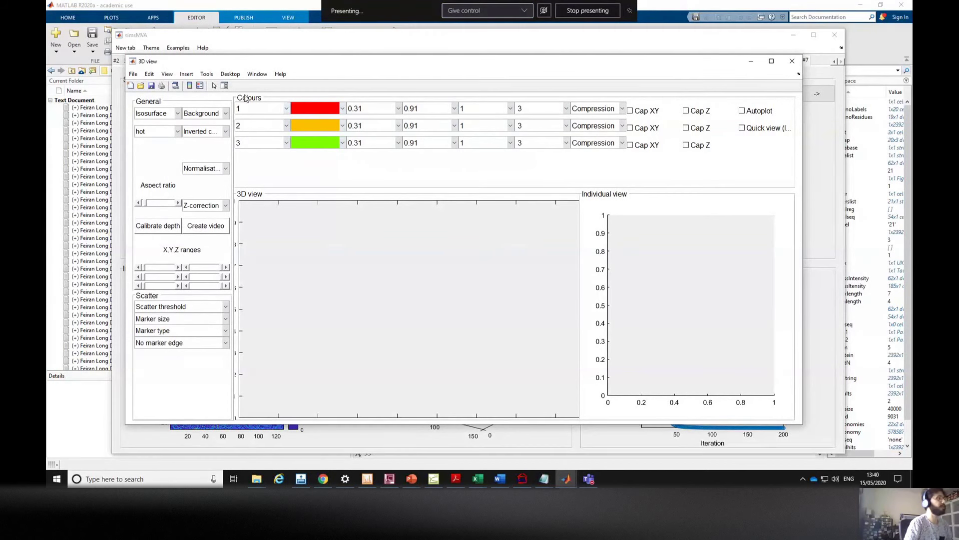
click(268, 109)
click(264, 110)
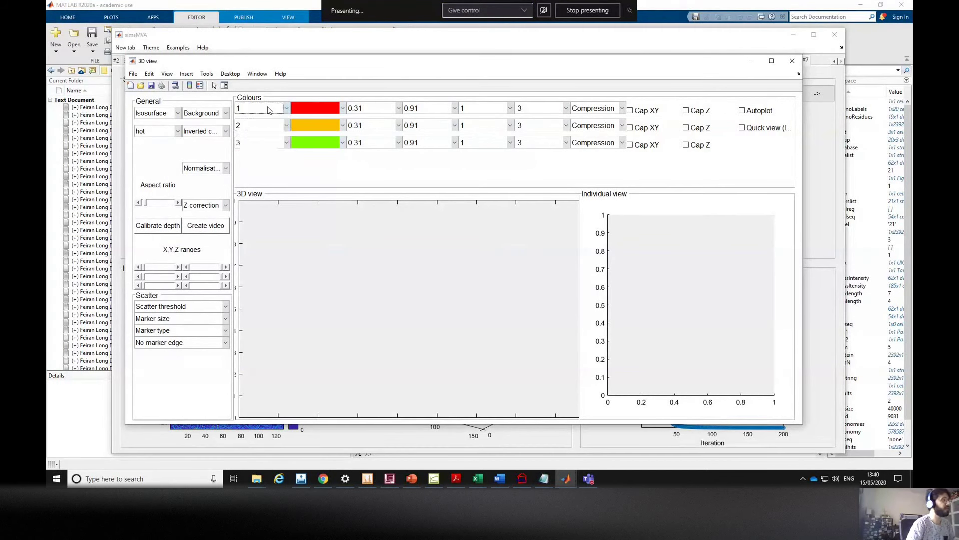
click(258, 125)
click(257, 126)
click(255, 142)
click(254, 146)
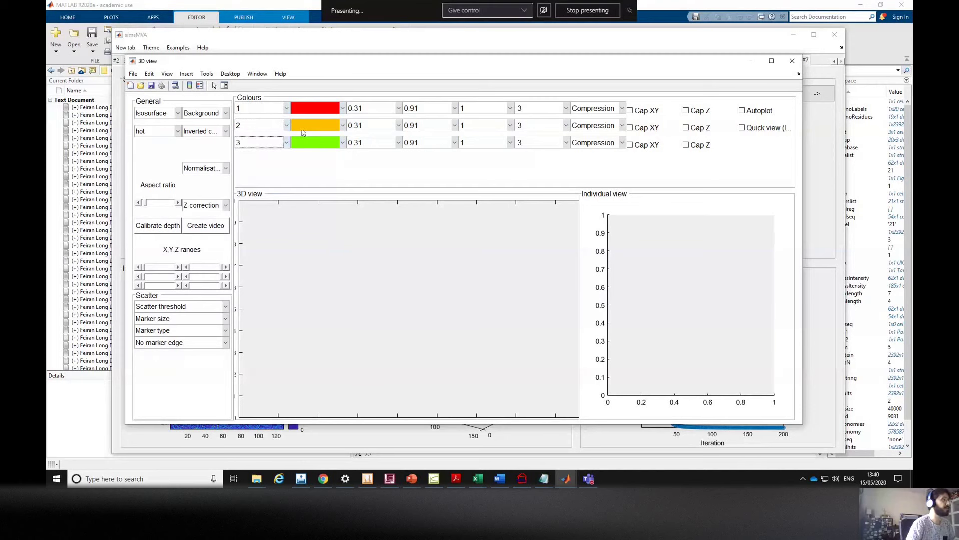
Change endmember 2's colour to light grey in the 3D view
click(331, 113)
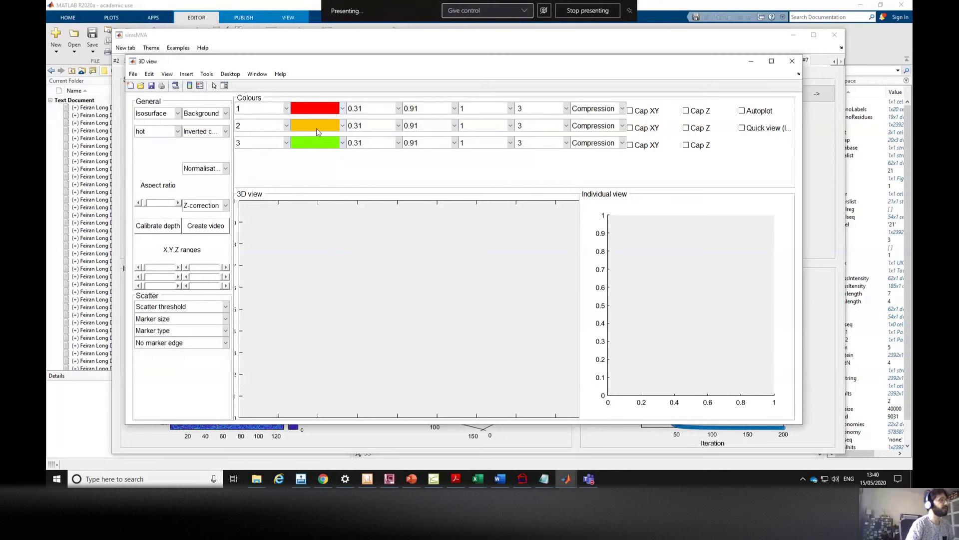
click(345, 126)
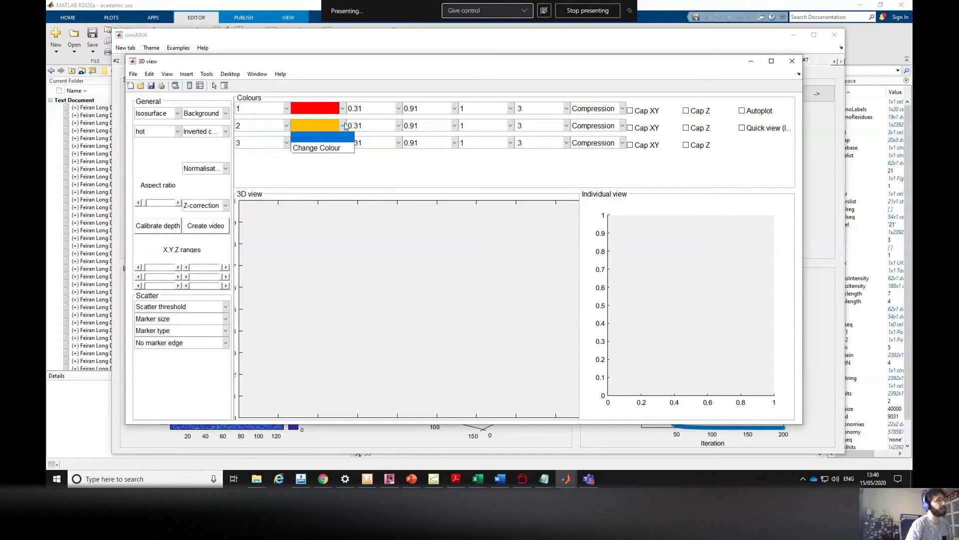
click(325, 149)
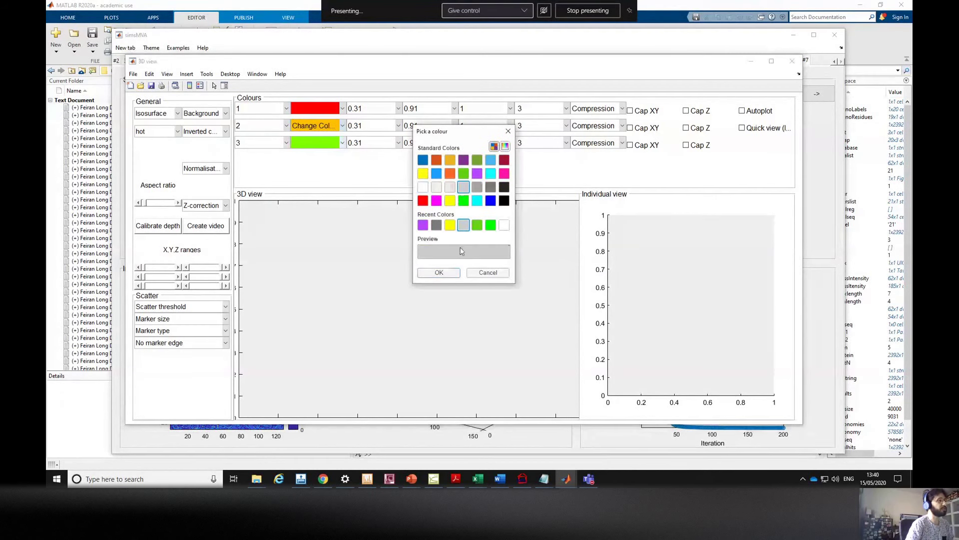
click(440, 273)
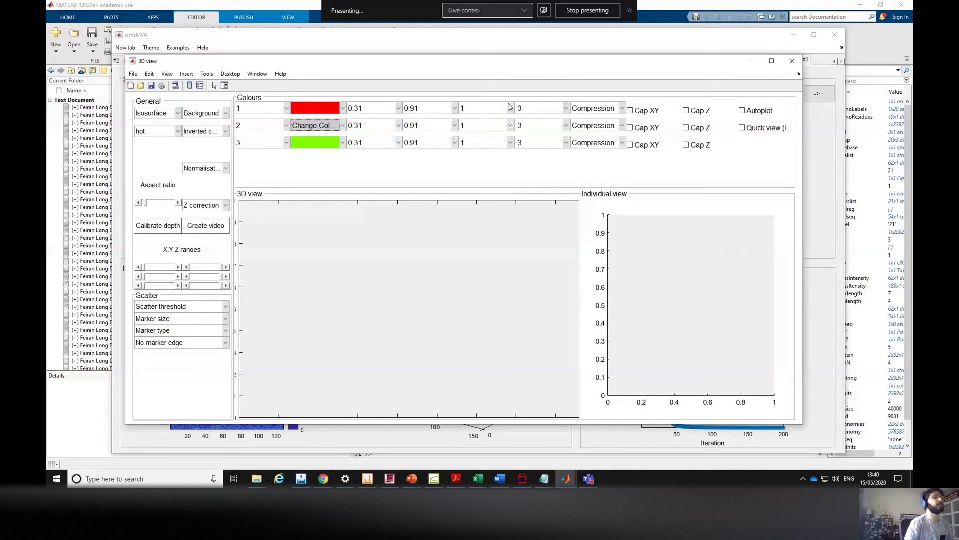
Enable Cap XY and Cap Z for all three endmembers in the 3D view
click(630, 145)
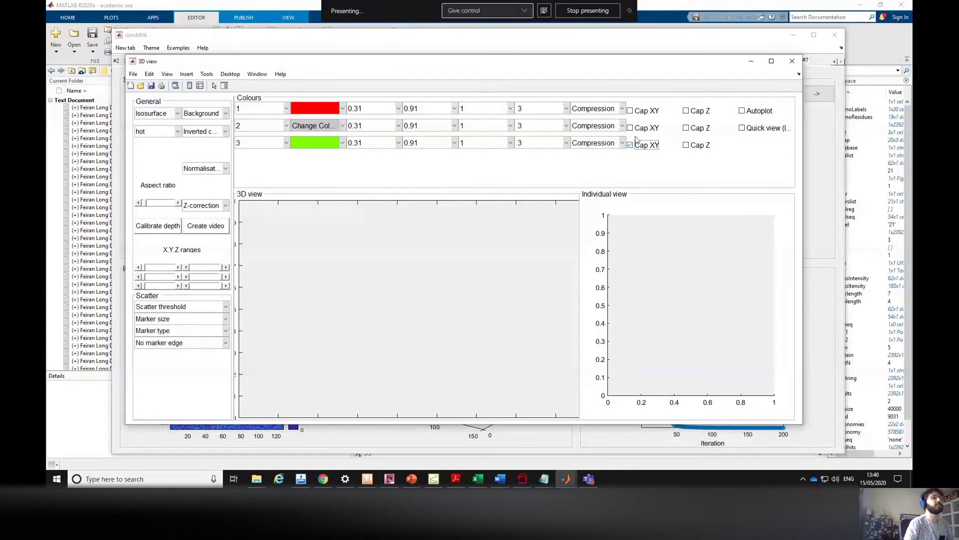
click(630, 128)
click(631, 110)
click(689, 146)
click(689, 129)
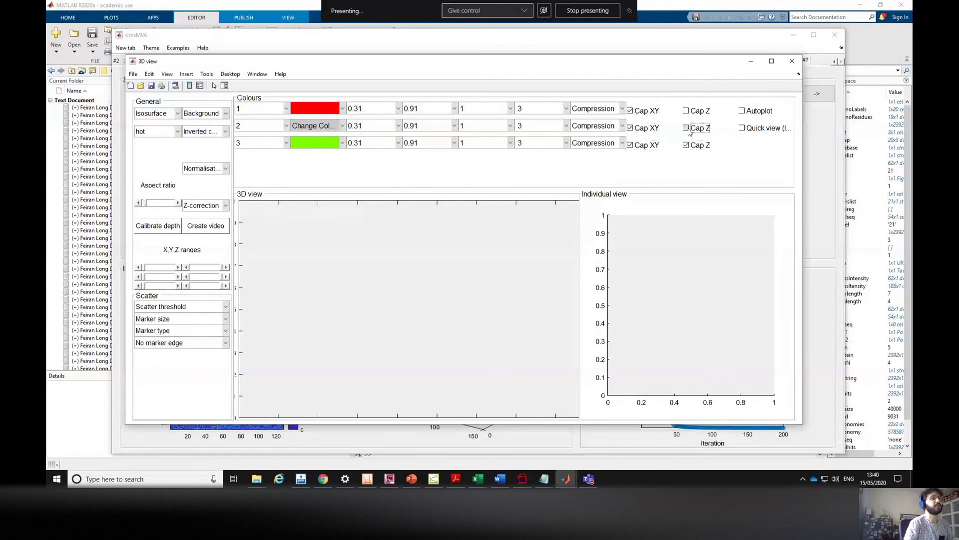
click(690, 111)
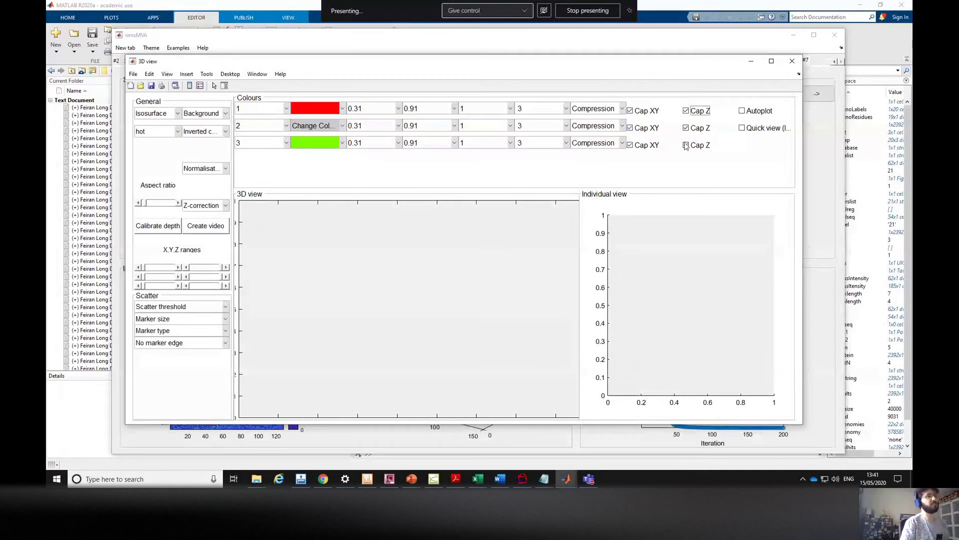
Set the compression to 1/2 for each of the three endmembers
click(605, 113)
click(605, 113)
click(605, 112)
click(595, 126)
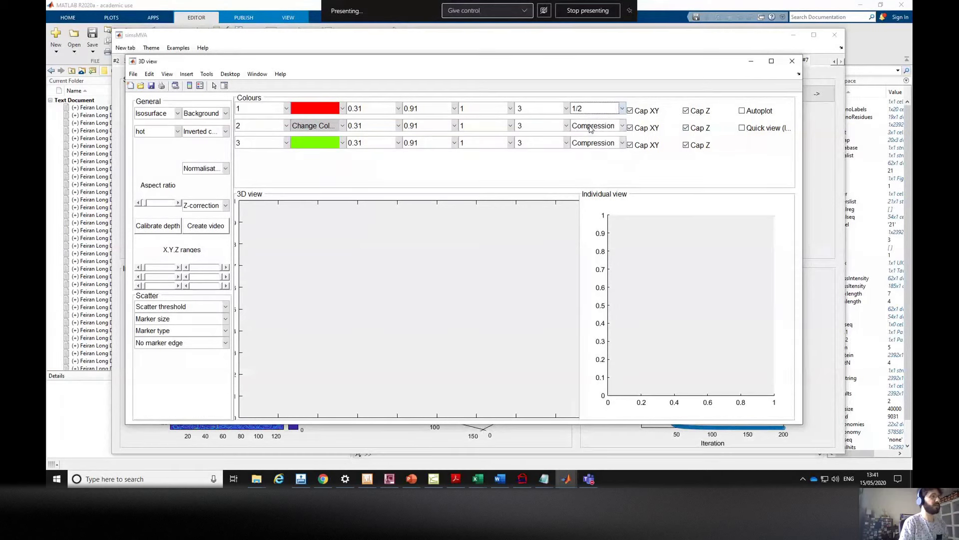
click(594, 125)
click(584, 144)
click(585, 144)
click(587, 166)
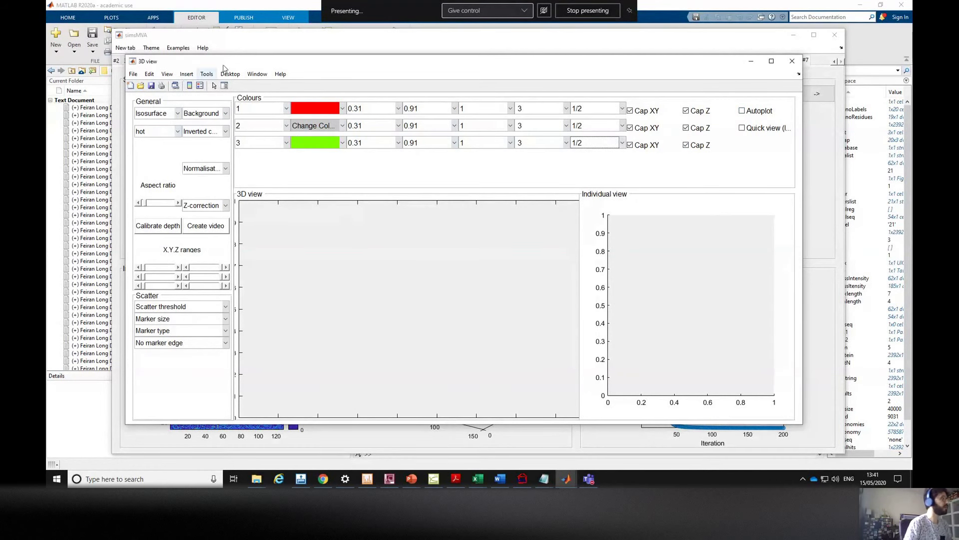
drag(240, 59, 257, 51)
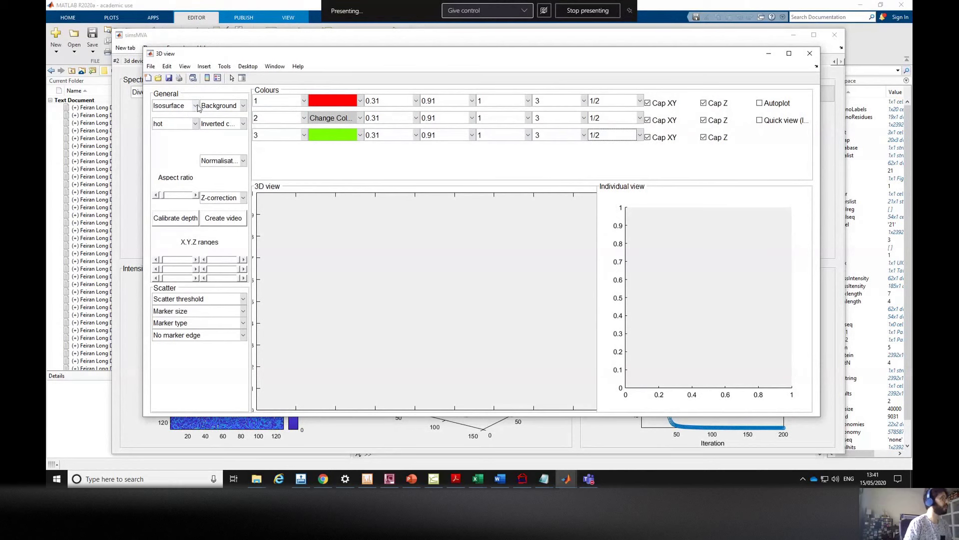
click(194, 106)
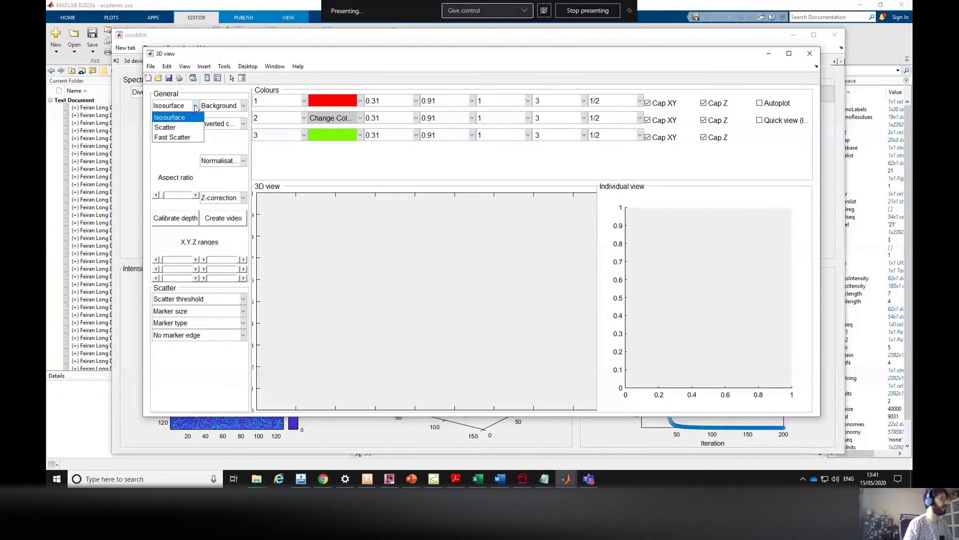
click(196, 107)
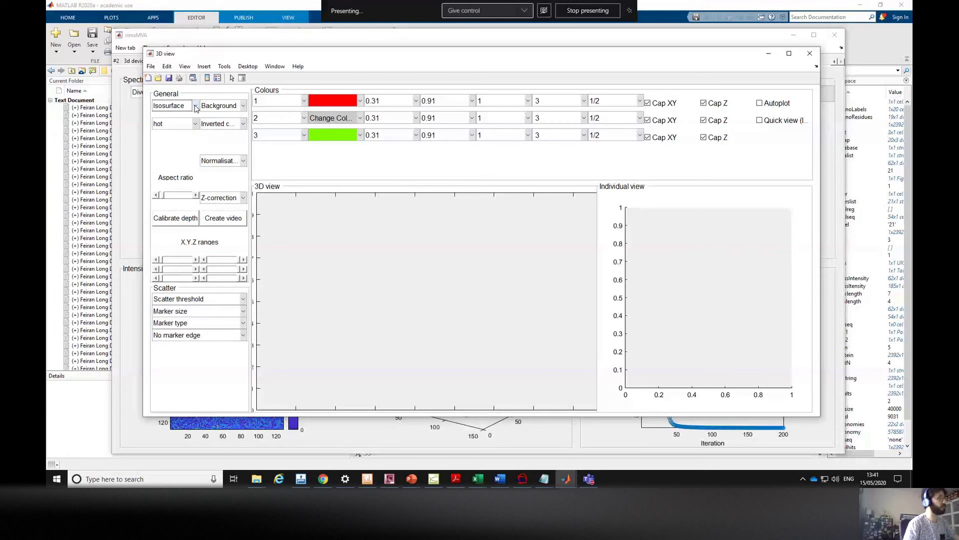
drag(366, 54, 359, 52)
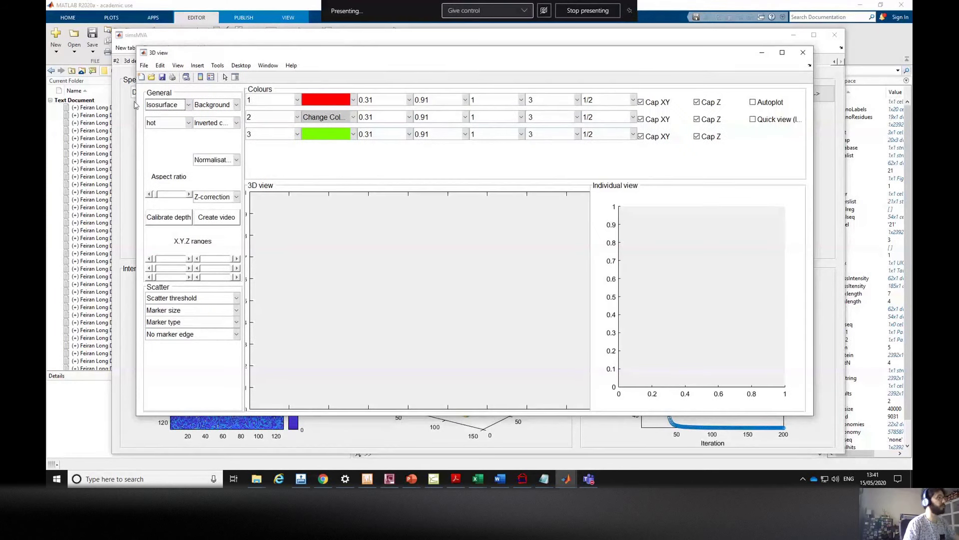
Turn on Autoplot to render the endmember isosurfaces and set the normalisation to Normalised by total
click(753, 103)
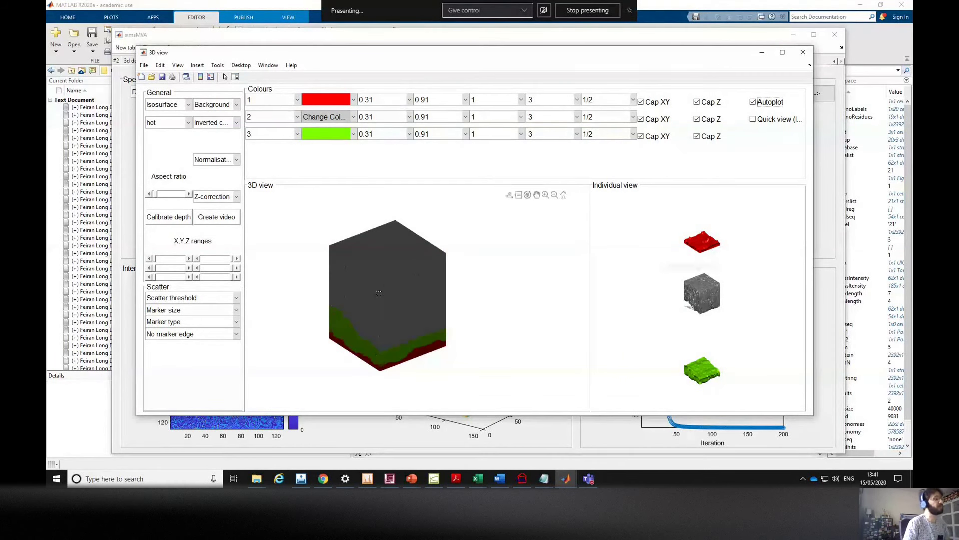
click(405, 279)
mouse_move(405, 278)
mouse_down()
mouse_move(373, 275)
mouse_move(395, 308)
mouse_move(280, 282)
mouse_move(419, 284)
mouse_up()
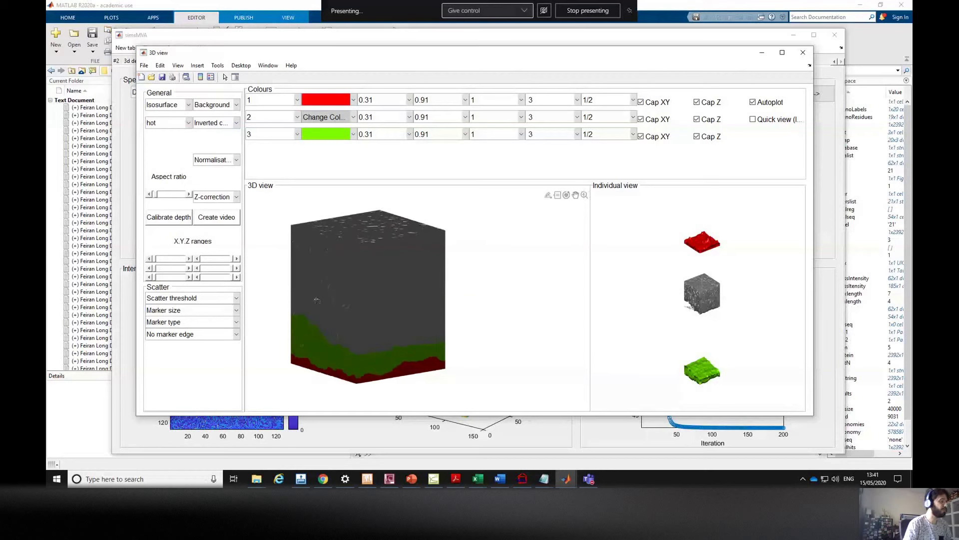
click(229, 161)
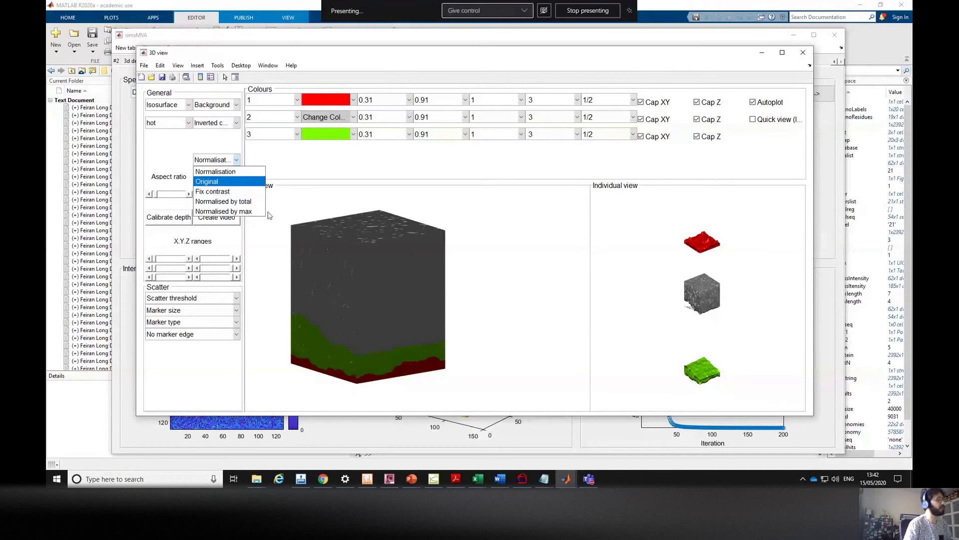
click(223, 200)
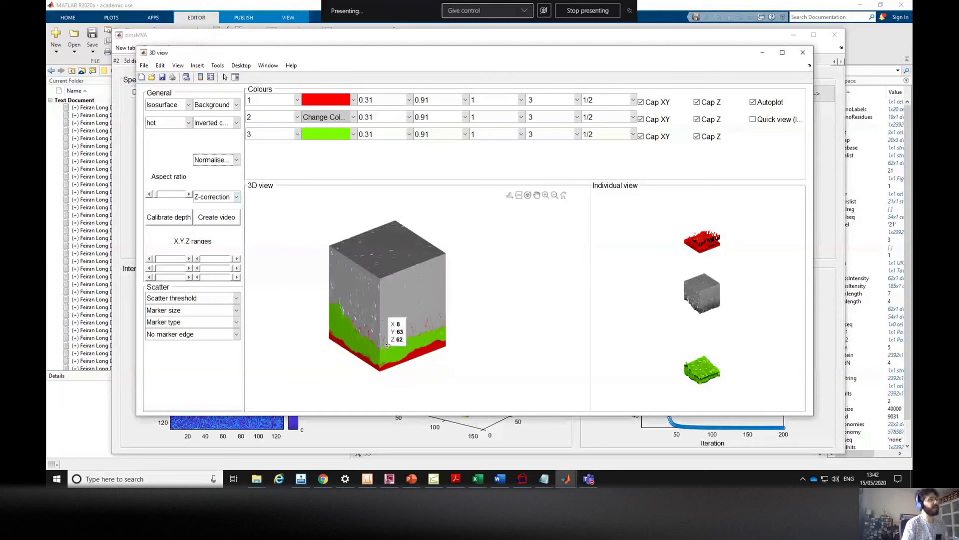
click(411, 102)
click(412, 103)
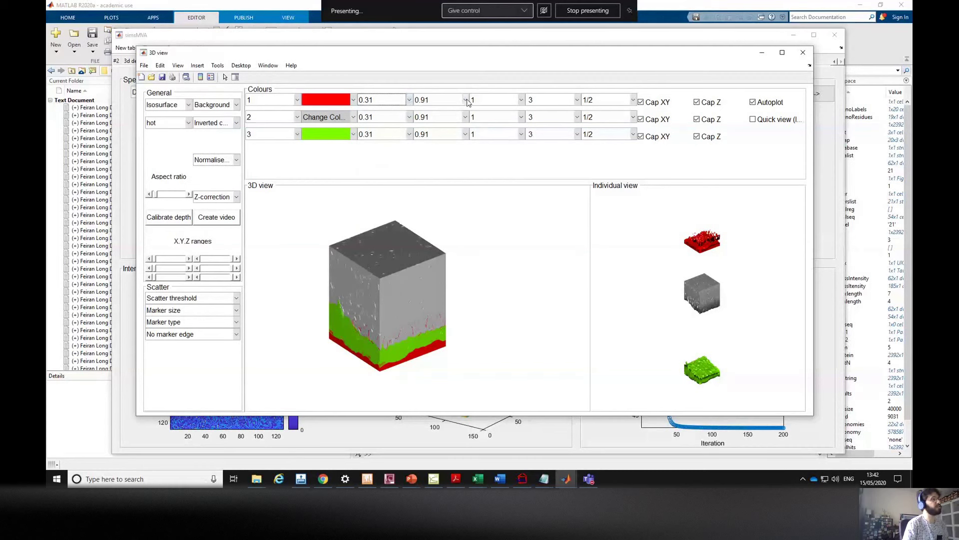
click(467, 101)
click(468, 100)
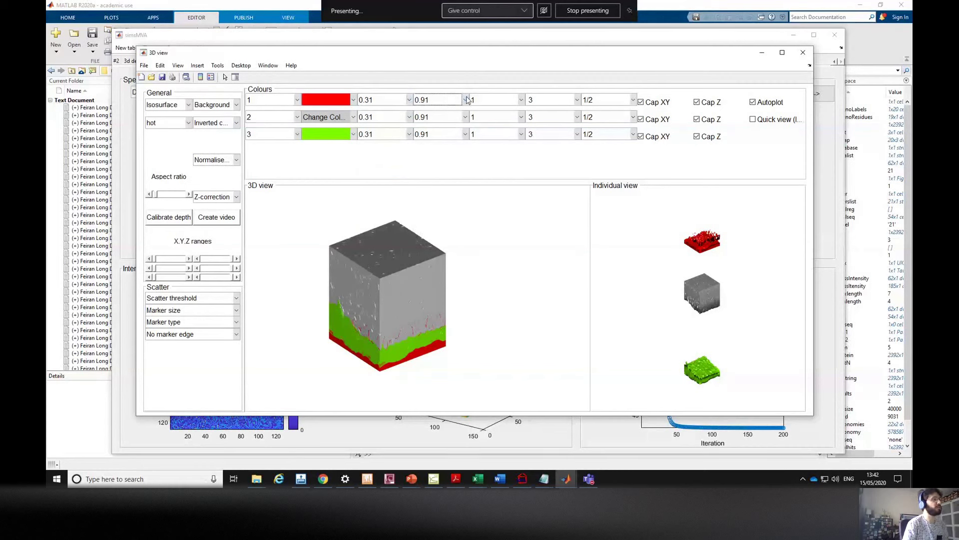
click(409, 100)
click(409, 100)
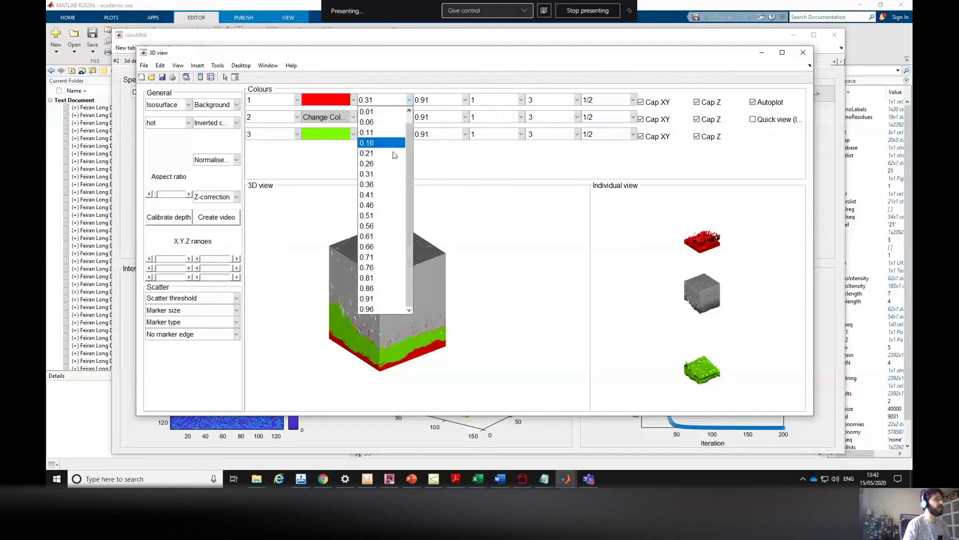
click(409, 100)
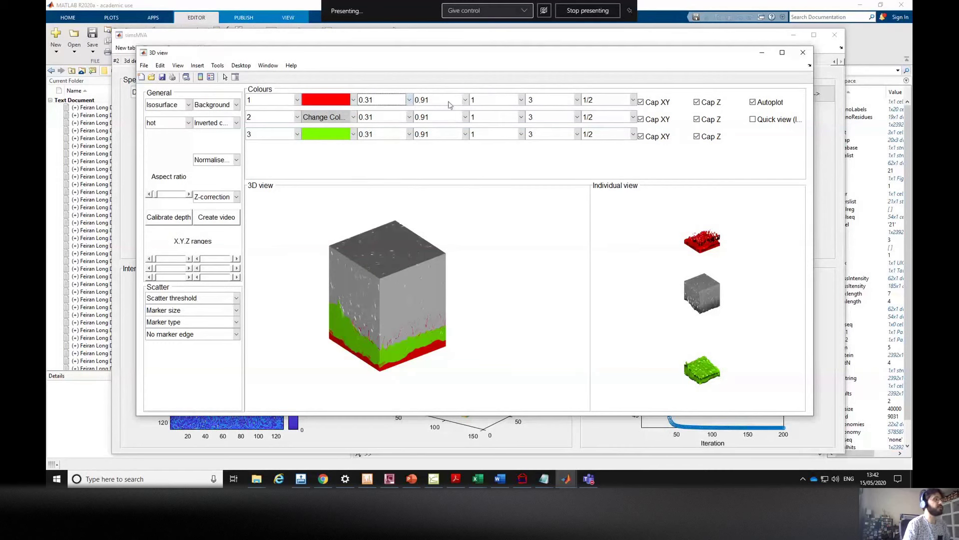
Set endmember 2's isosurface threshold to 0.76
click(410, 118)
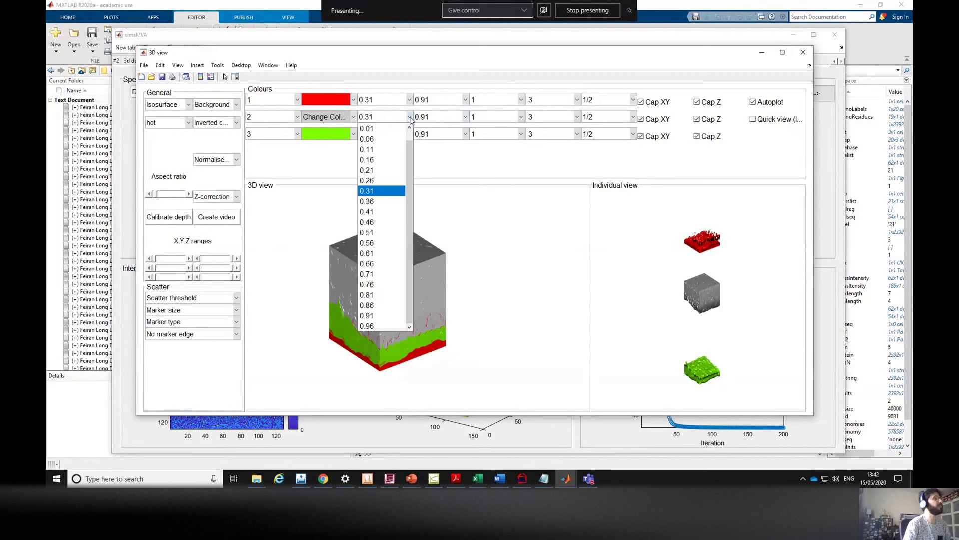
click(410, 118)
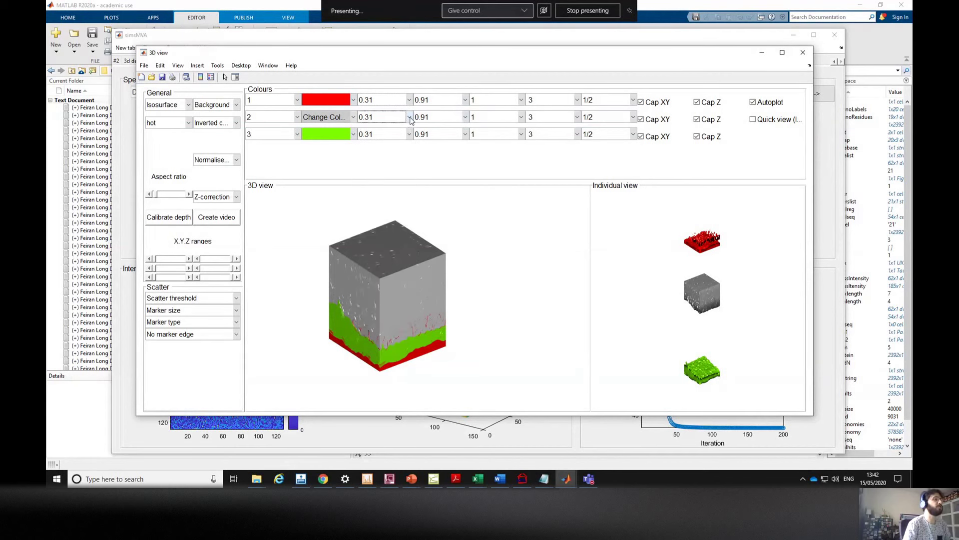
click(409, 118)
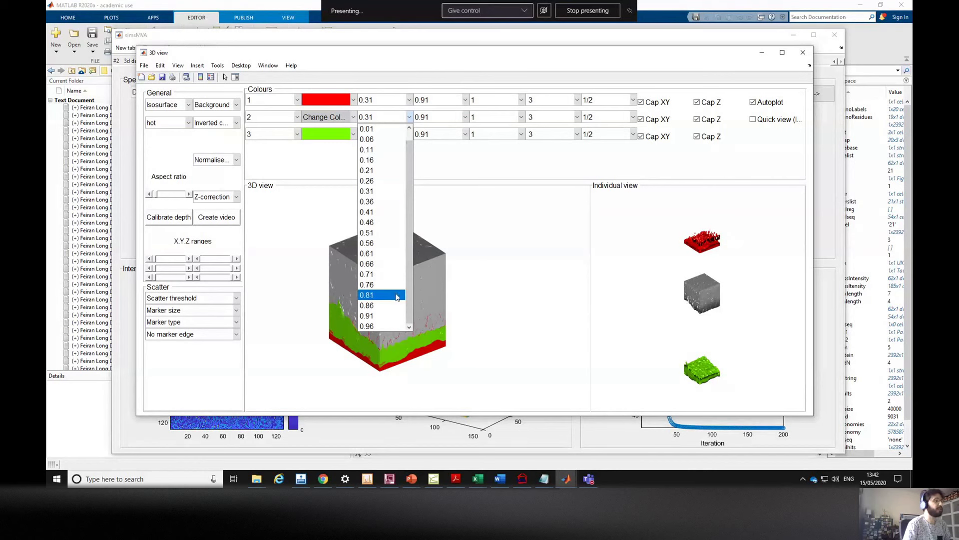
click(393, 285)
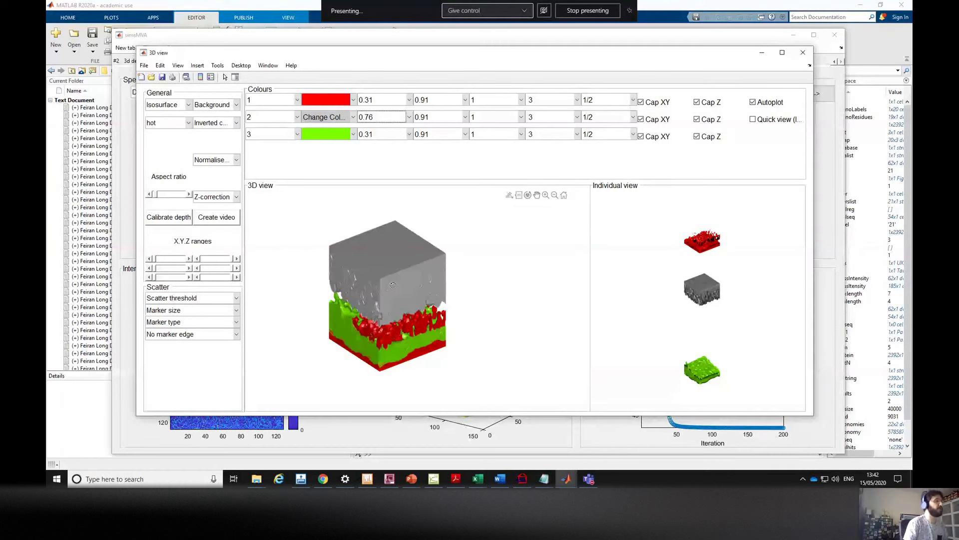
Inspect the layers from several angles and set endmember 2's isosurface threshold to 0.31
drag(371, 312, 289, 294)
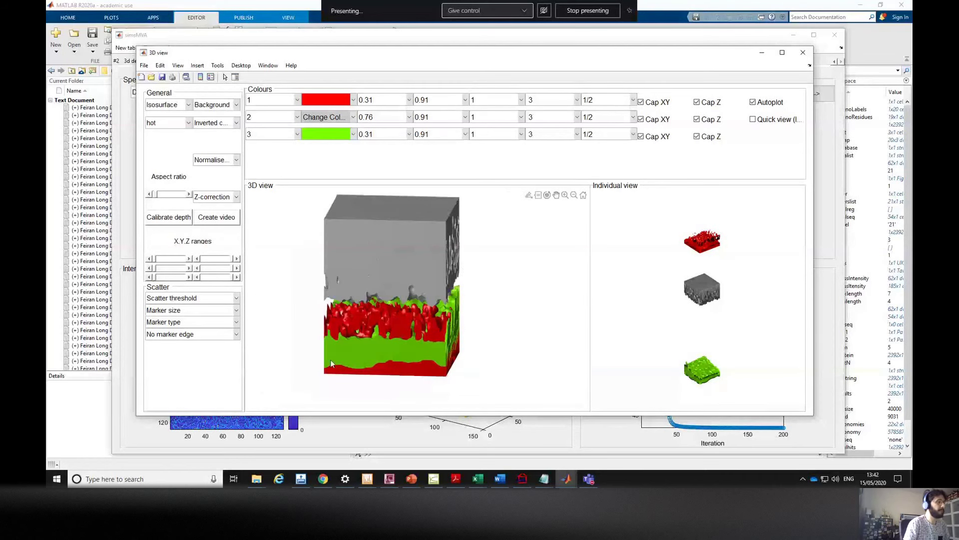
drag(425, 265, 417, 134)
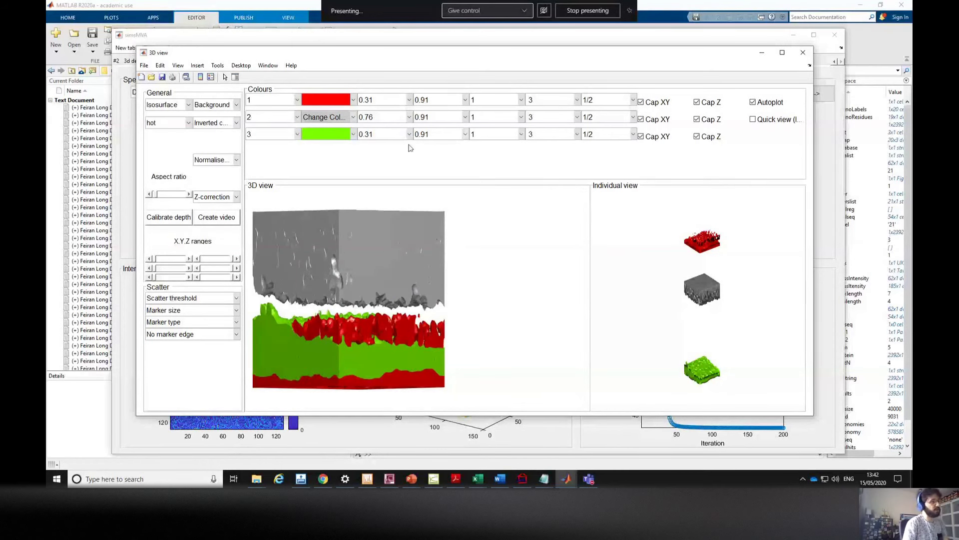
click(409, 117)
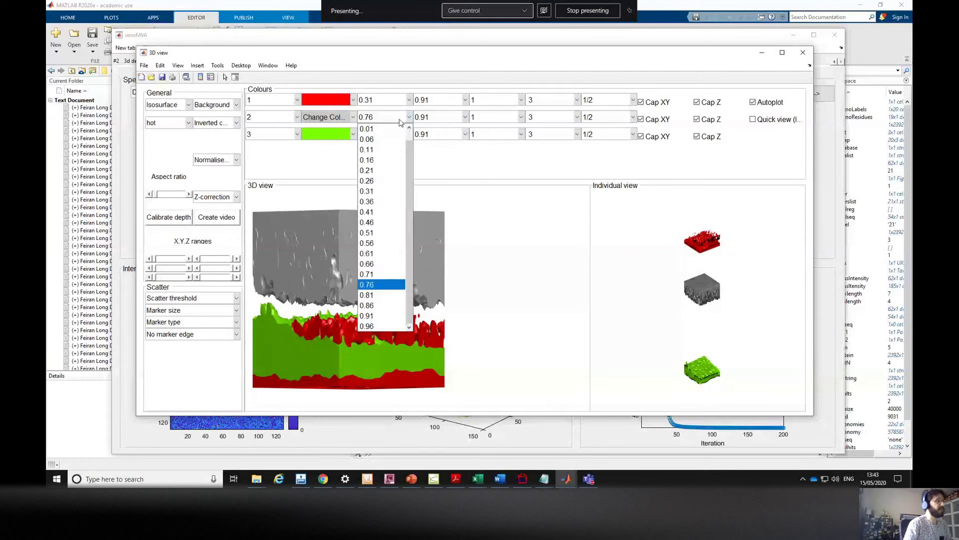
click(375, 197)
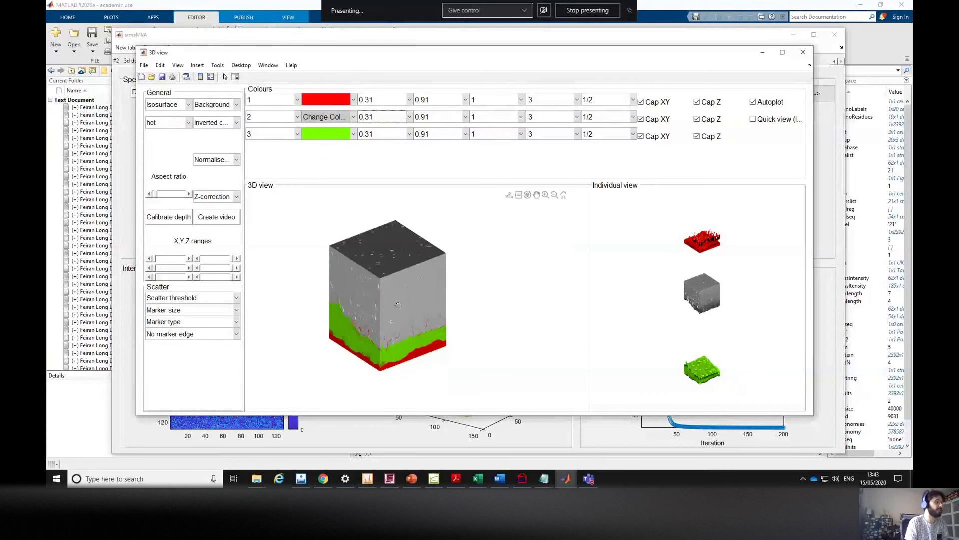
drag(398, 305, 383, 299)
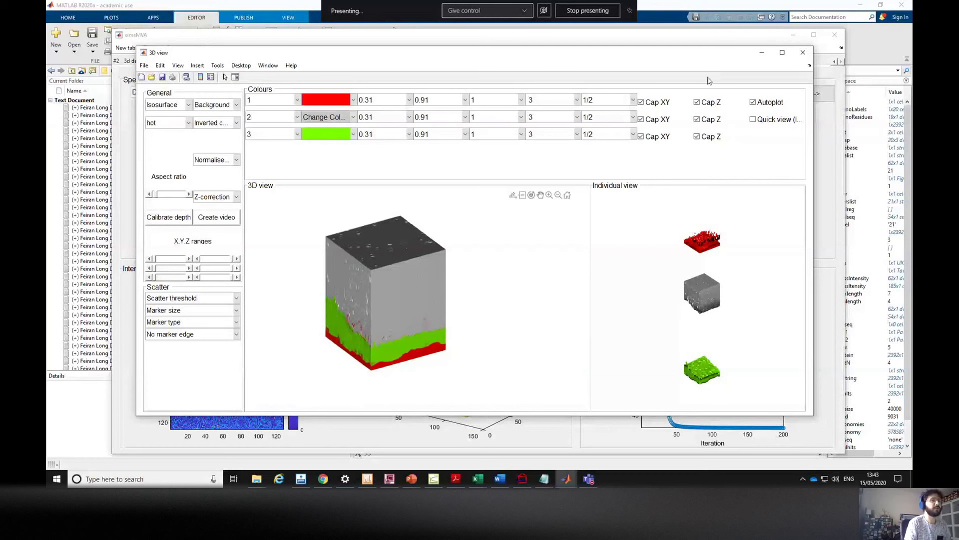
With Autoplot paused, set the transparency of endmember 2 to 0.5 and endmember 3 to 0.6, and replot the overlay
click(753, 103)
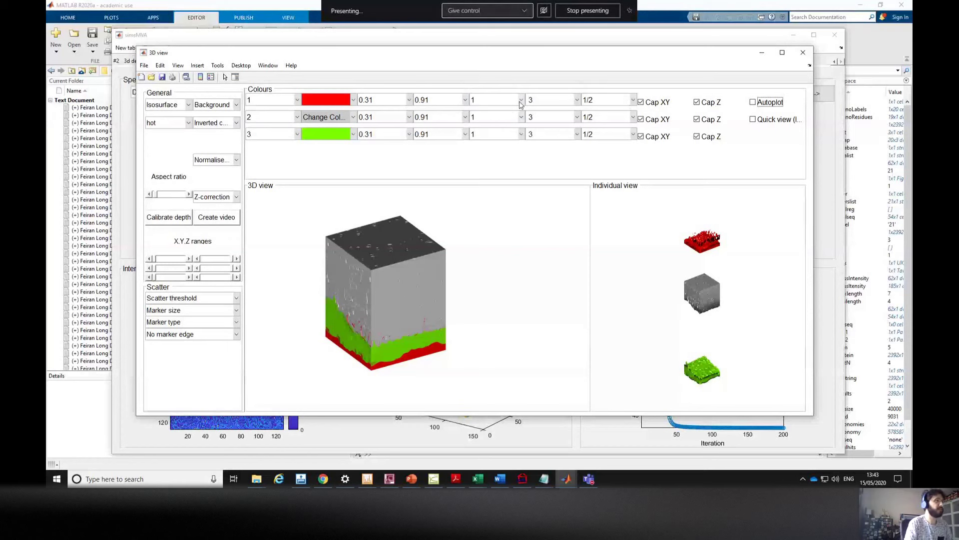
click(521, 118)
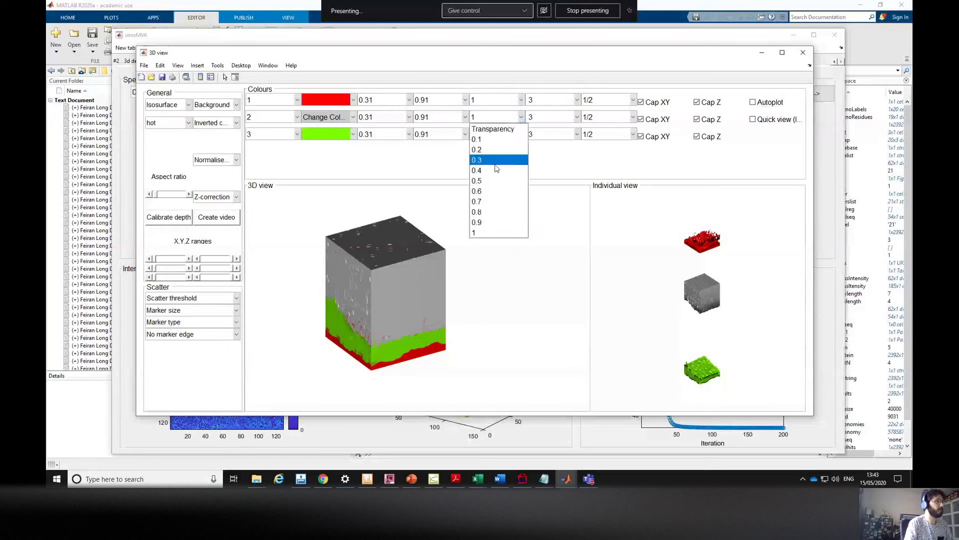
click(488, 193)
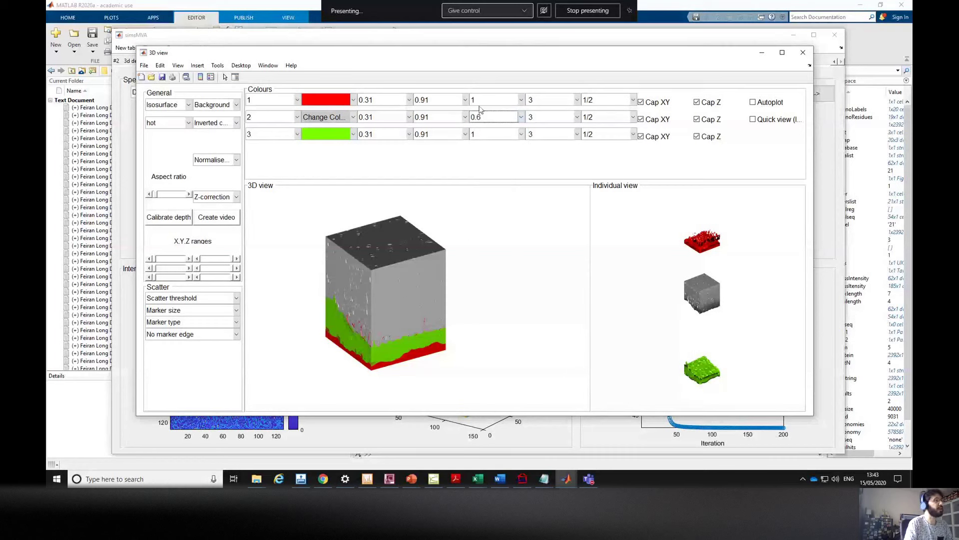
click(505, 134)
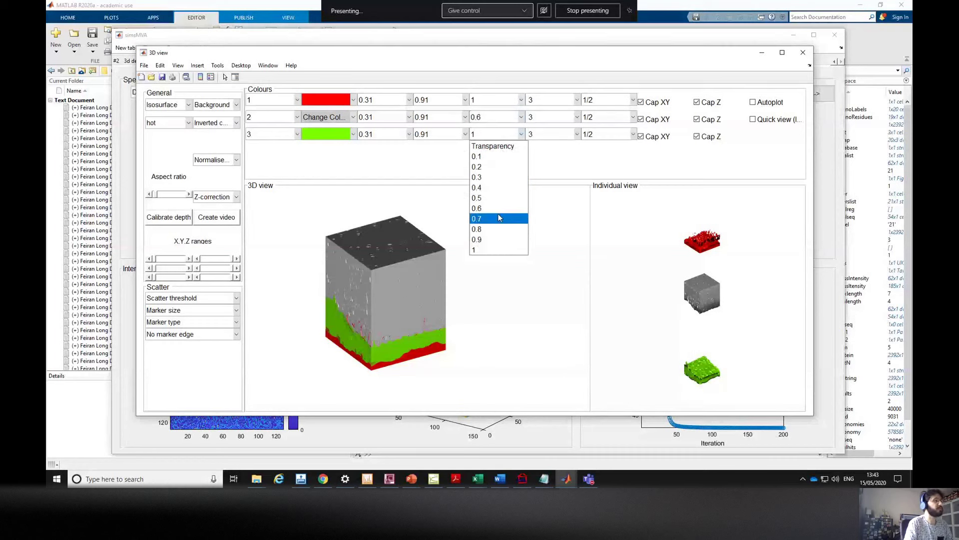
click(497, 208)
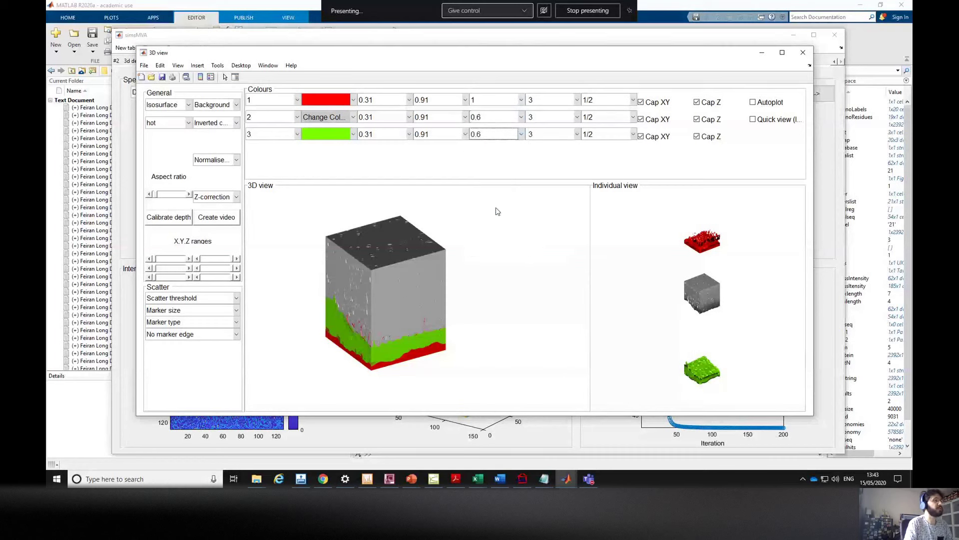
click(487, 118)
click(489, 170)
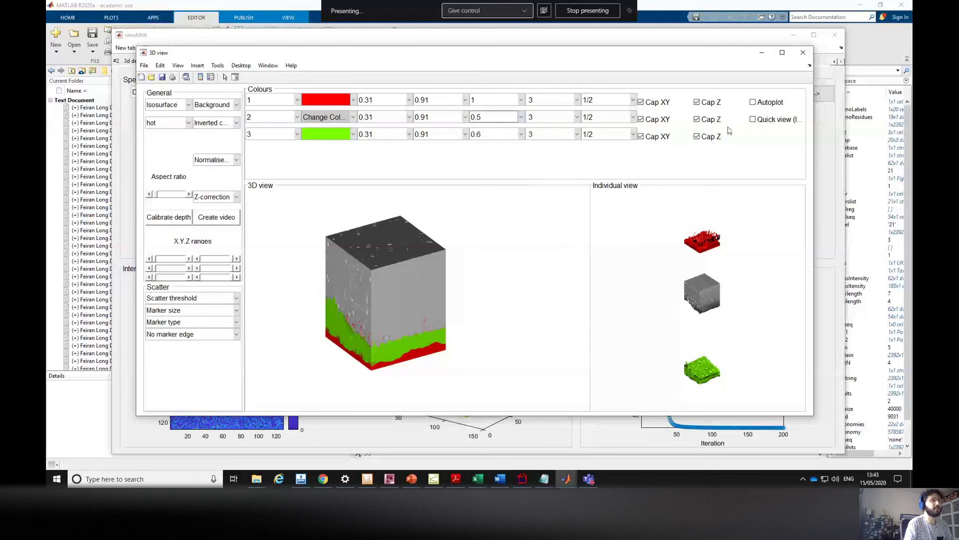
click(755, 103)
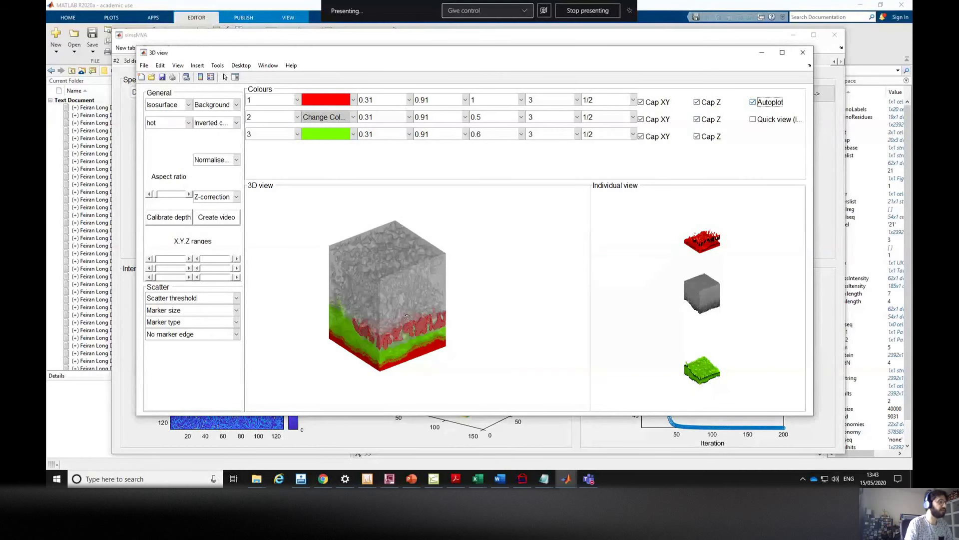
drag(390, 310, 394, 314)
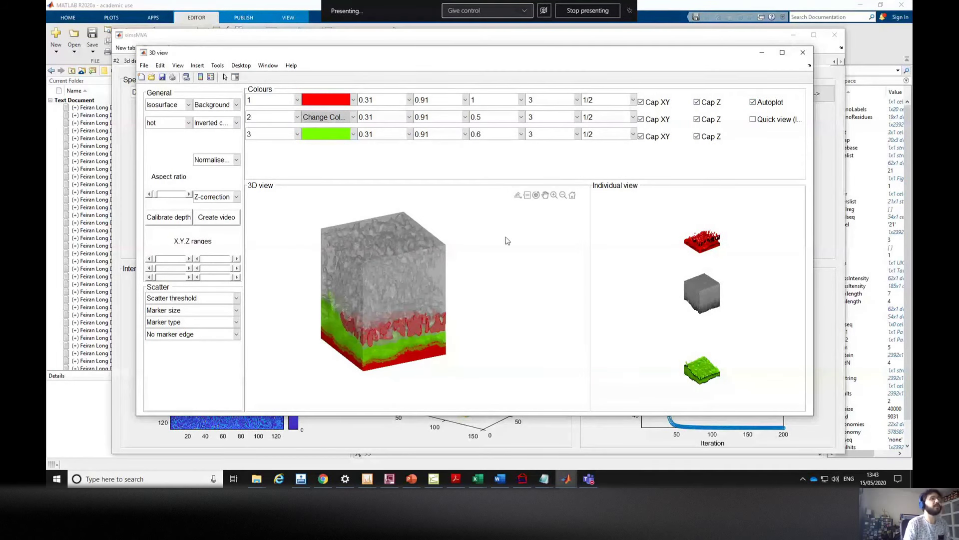
Pause Autoplot, remove the compression from all three endmembers and replot the overlay at full resolution
click(752, 103)
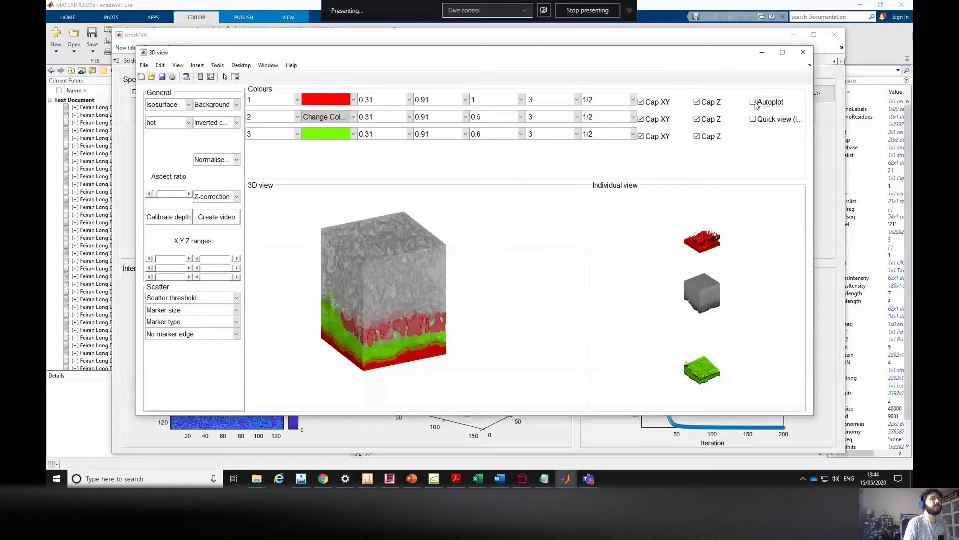
click(634, 100)
click(620, 112)
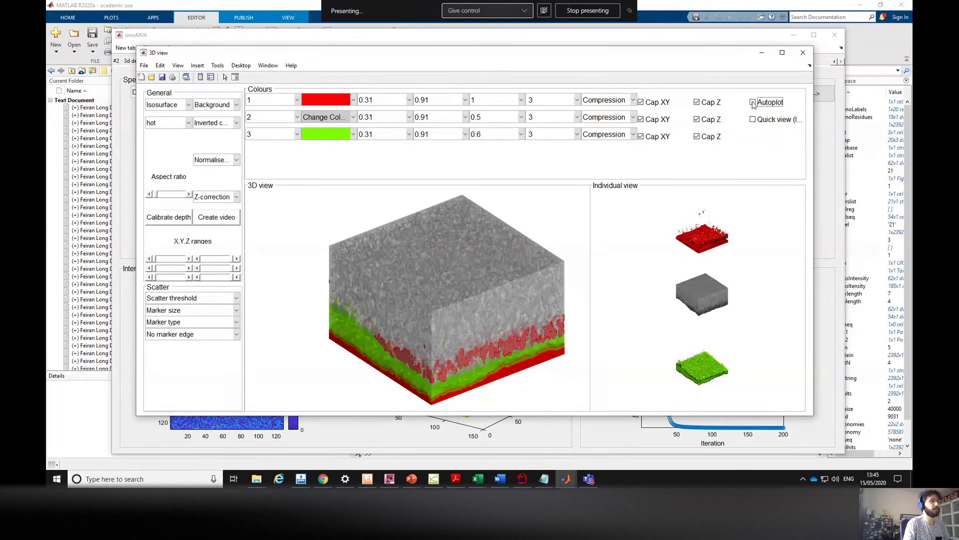
Set the compression of all three endmembers to 1/2 with Autoplot off, and turn Autoplot on to replot
click(607, 100)
click(590, 123)
click(605, 118)
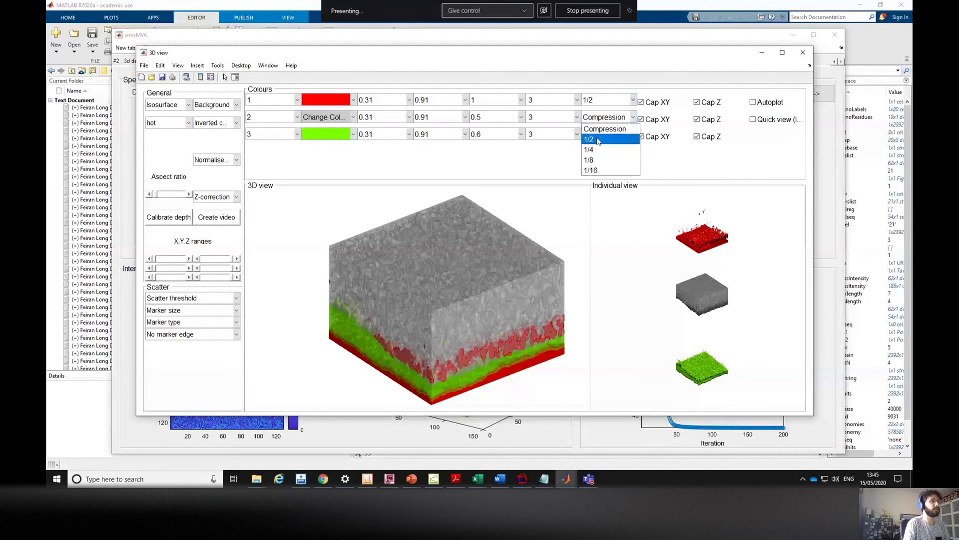
click(599, 140)
click(602, 134)
click(591, 156)
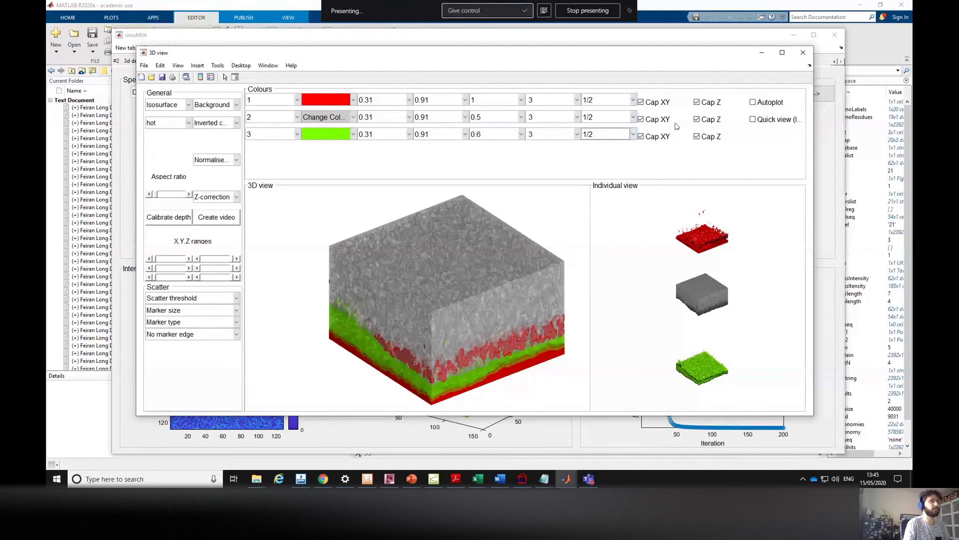
click(753, 103)
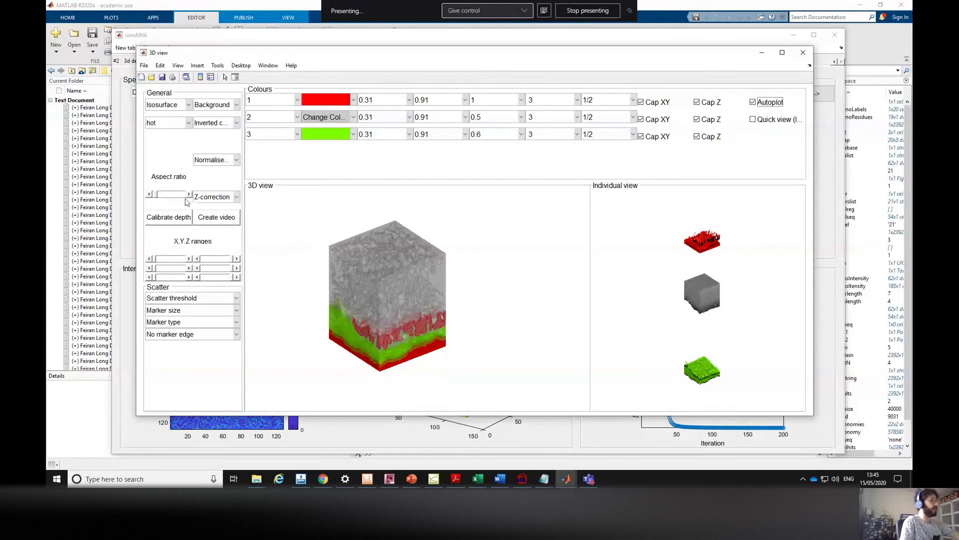
Adjust the aspect ratio of the 3D view until the volume is flattened into a fairly thin slab
click(154, 195)
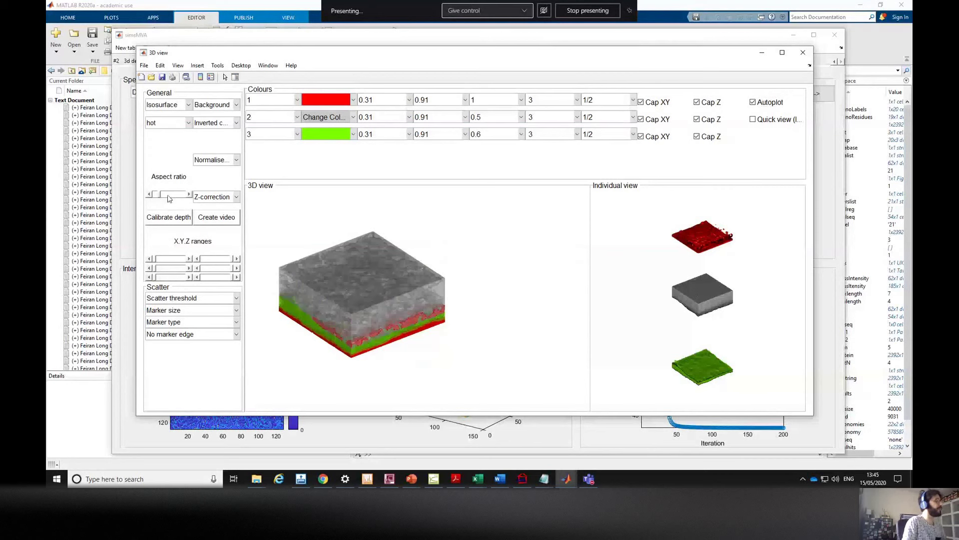
click(154, 195)
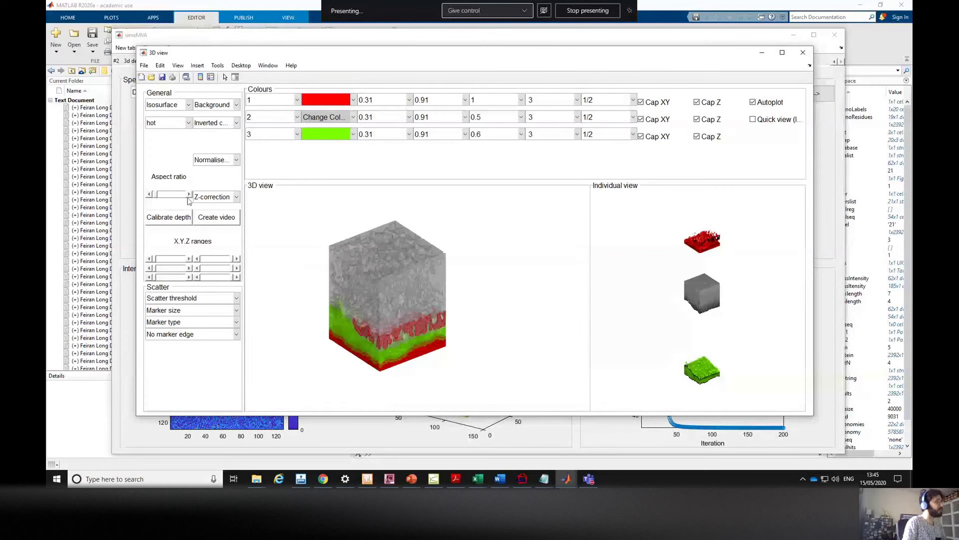
click(172, 196)
click(172, 196)
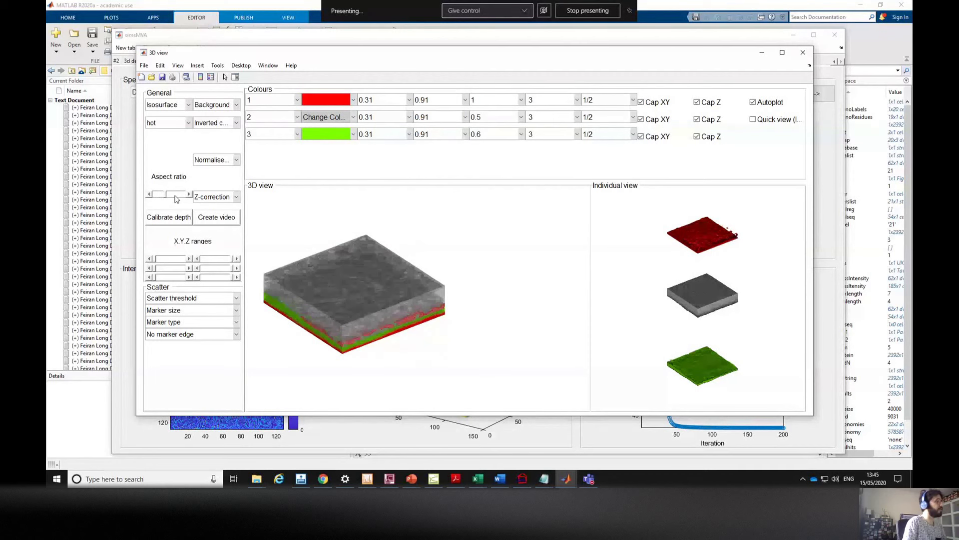
click(180, 199)
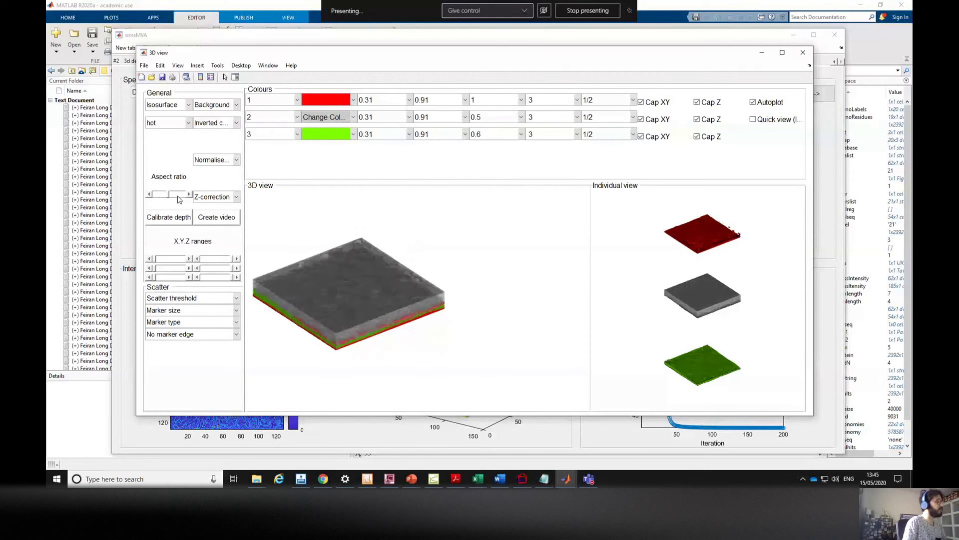
click(182, 197)
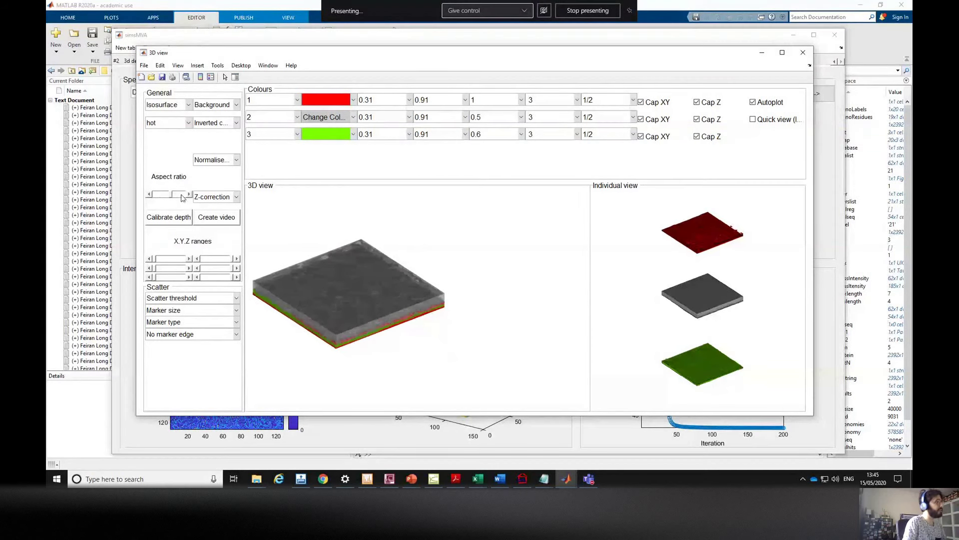
click(182, 198)
click(183, 198)
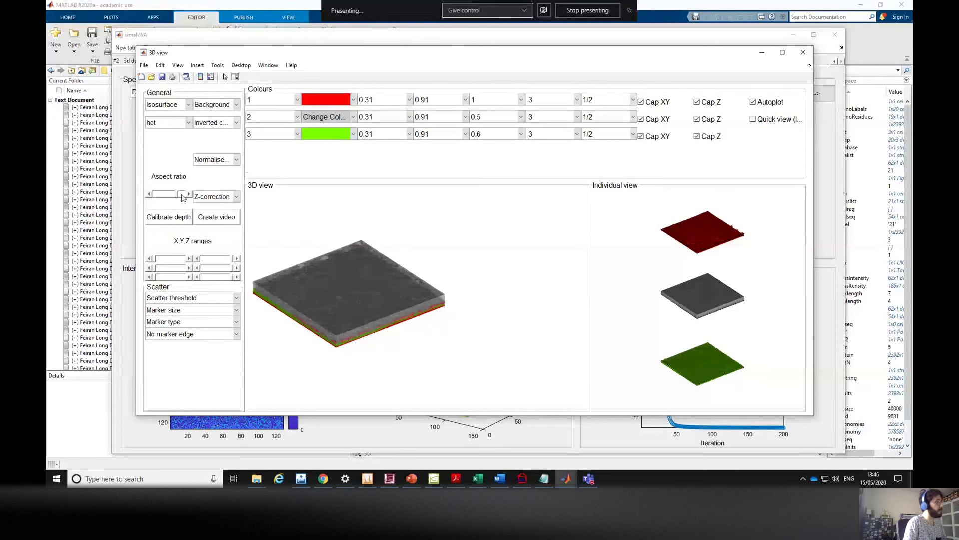
click(183, 198)
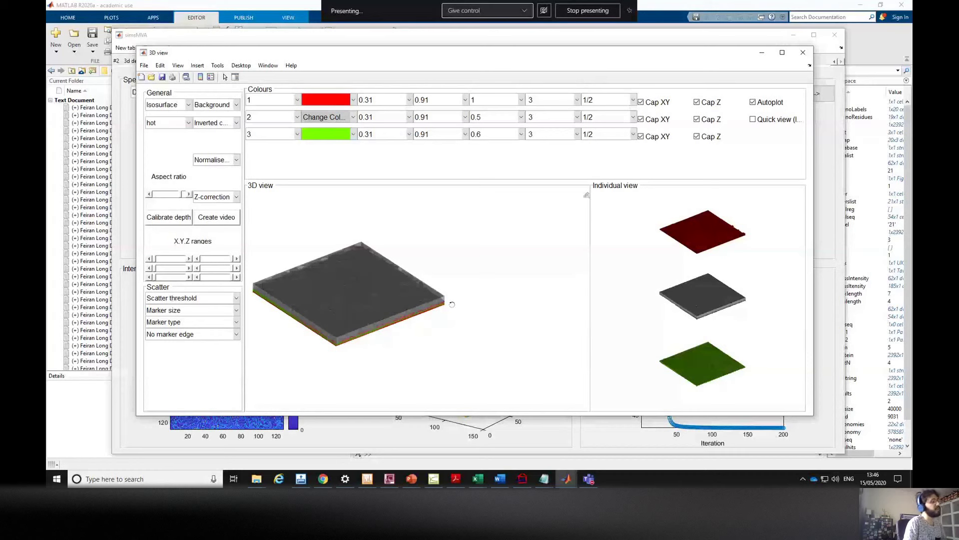
click(160, 196)
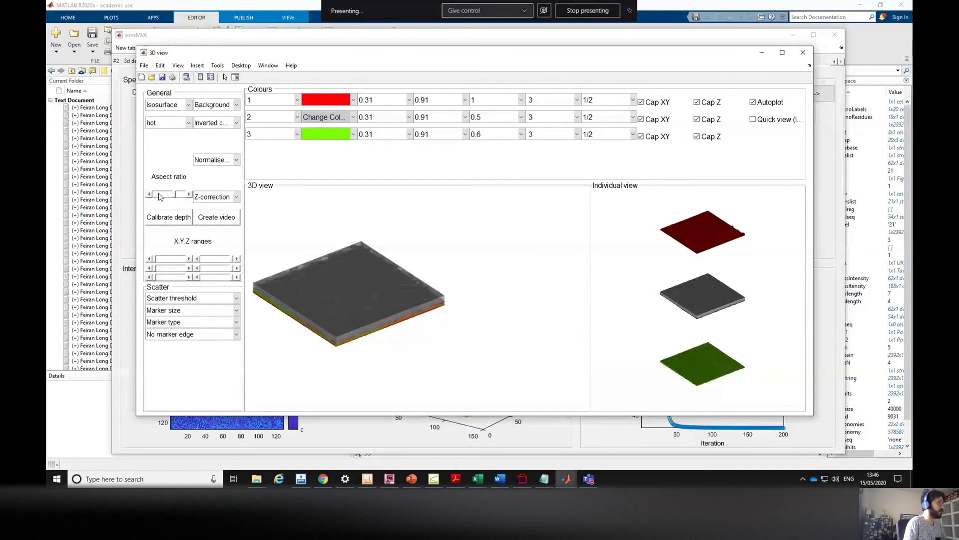
click(158, 197)
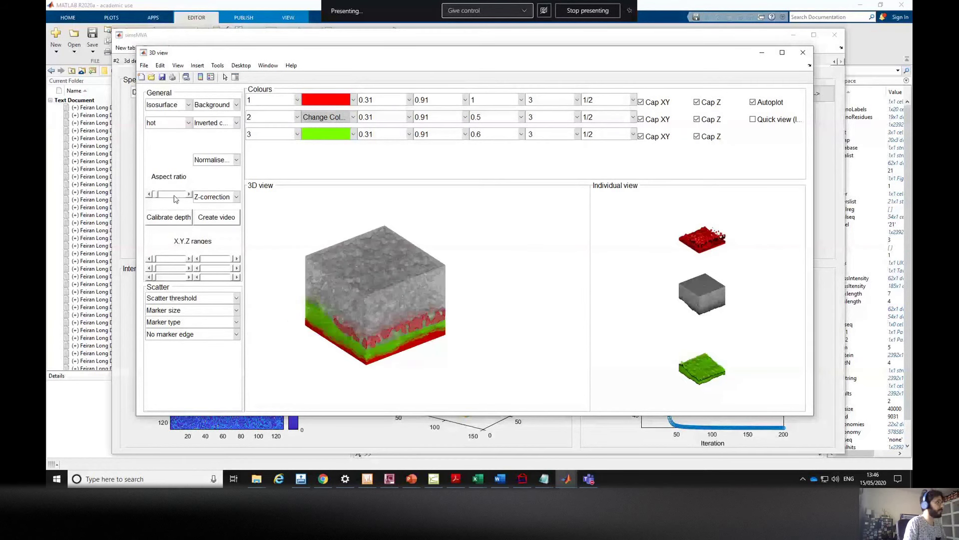
click(174, 197)
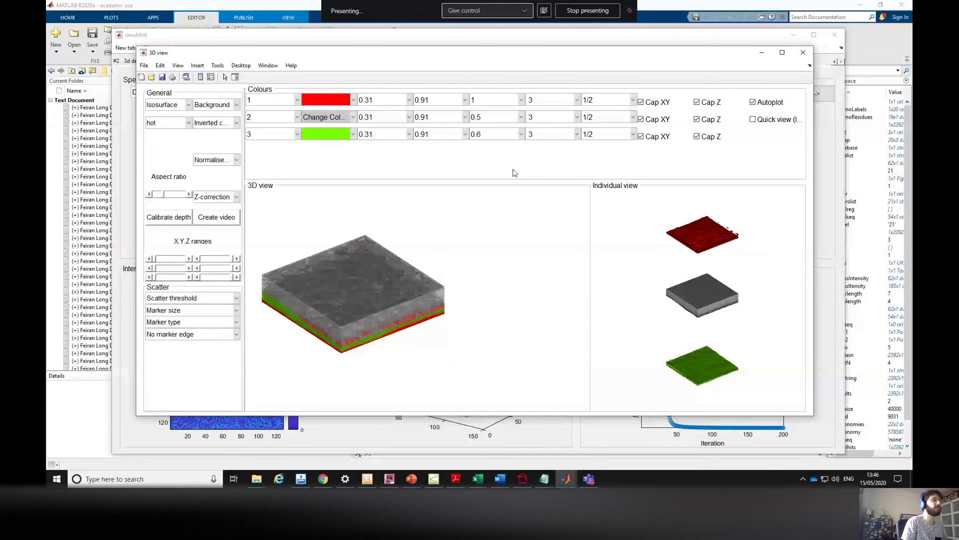
Turn off Autoplot and set the transparency of endmembers 2 and 3 to 1
click(499, 117)
click(478, 240)
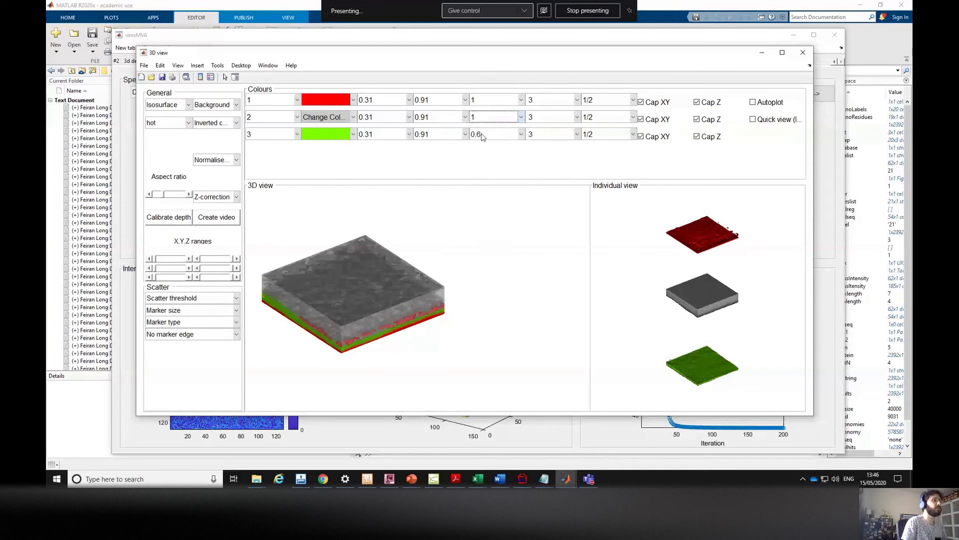
click(482, 135)
click(480, 250)
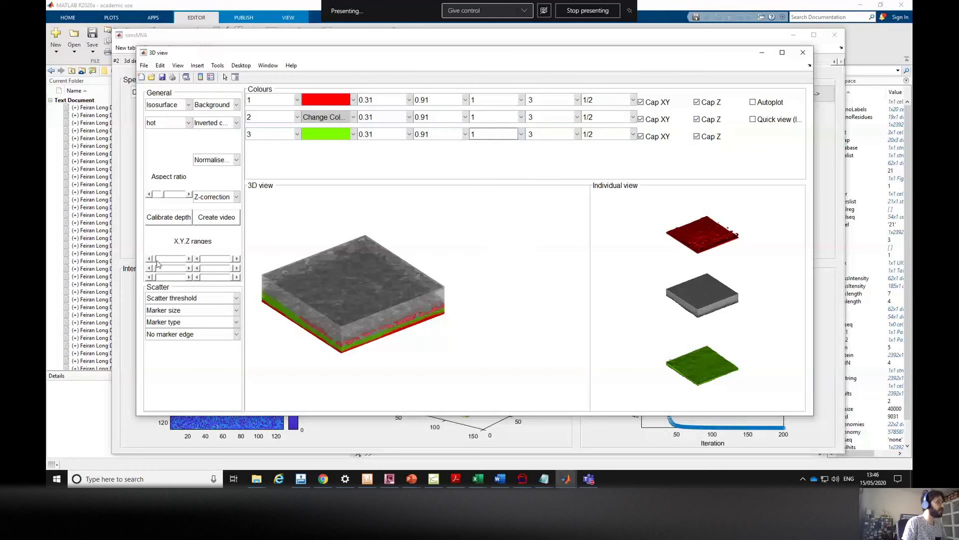
Crop the volume by raising the lower X limit and reducing the upper Y limit, and replot with Autoplot
drag(155, 259, 164, 259)
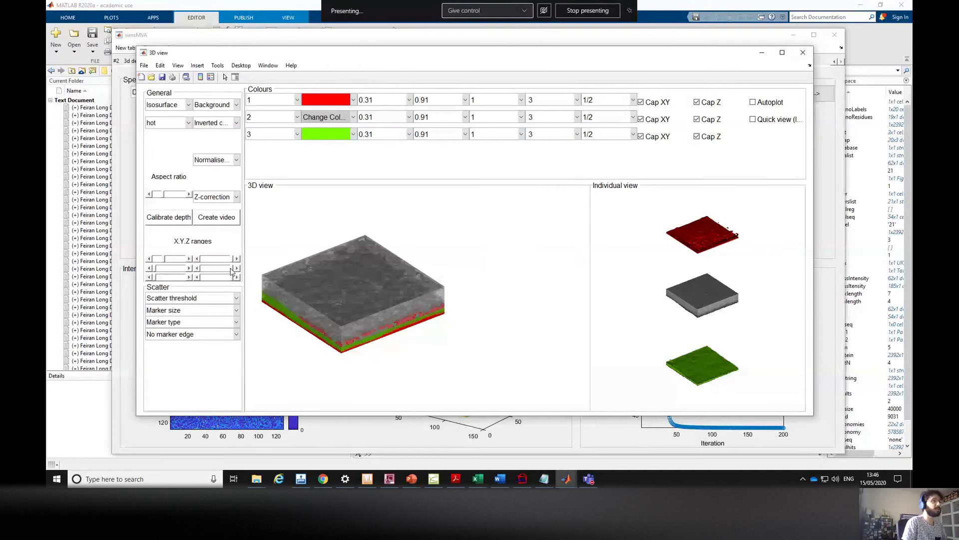
click(752, 102)
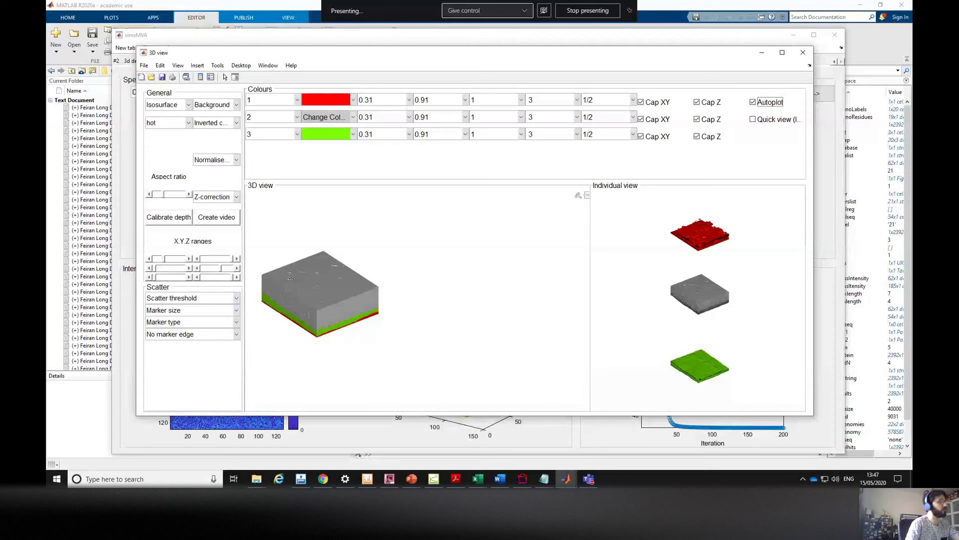
mouse_move(291, 279)
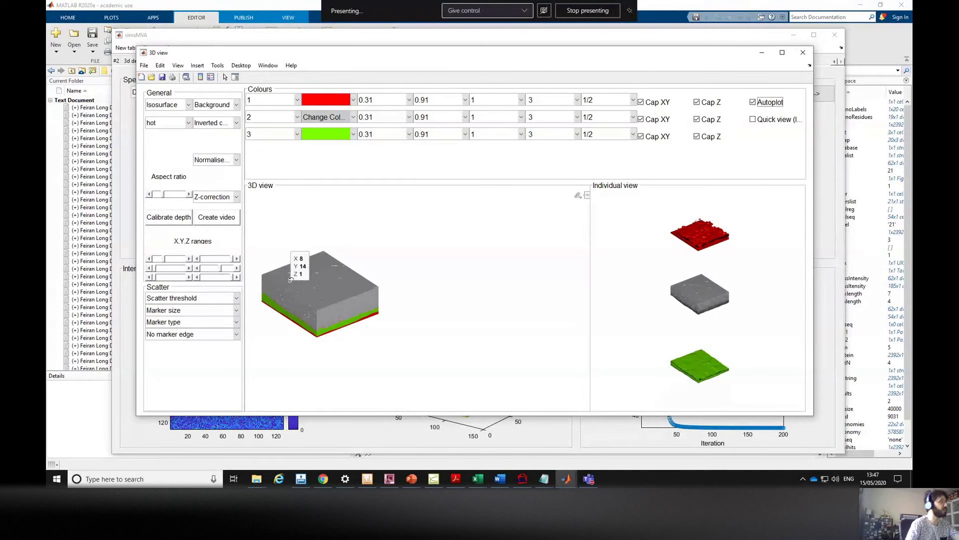
Change the 3D plot type from Isosurface to Scatter
click(173, 106)
click(173, 106)
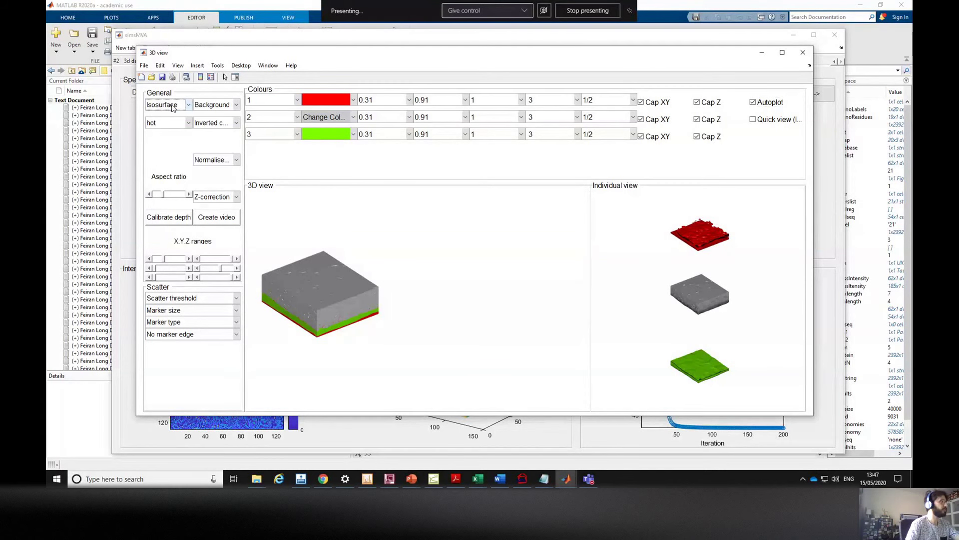
click(173, 106)
click(170, 126)
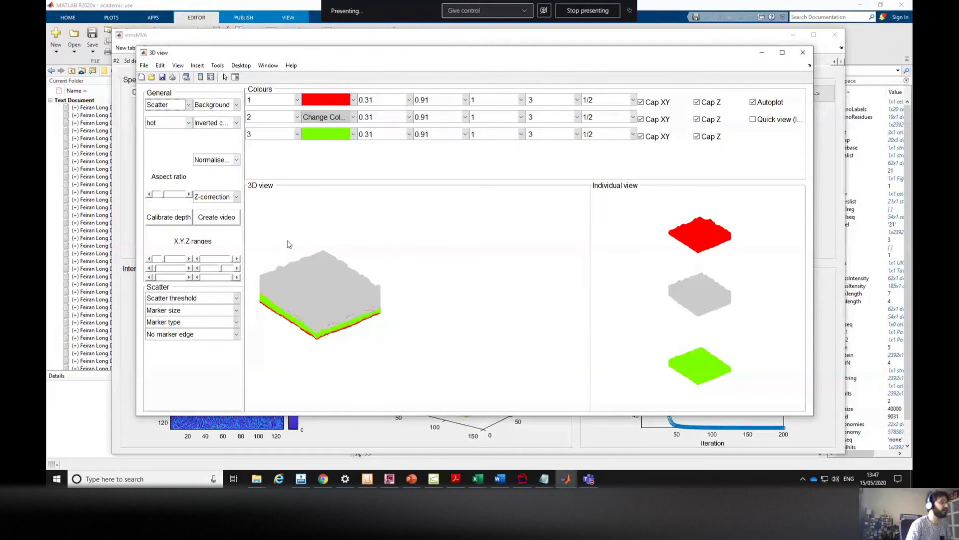
Try a scatter marker size of 4 and of 1 for the 3D endmember plot
click(311, 265)
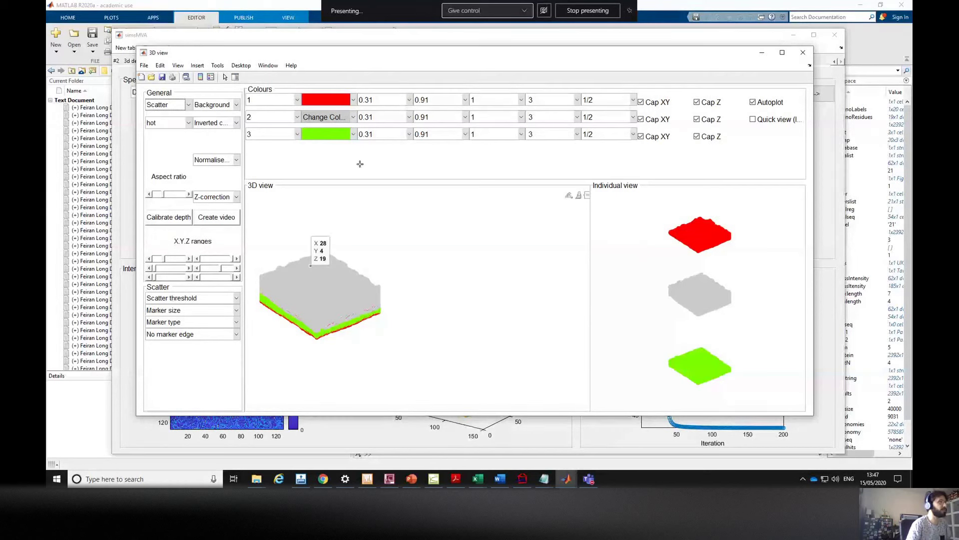
click(358, 162)
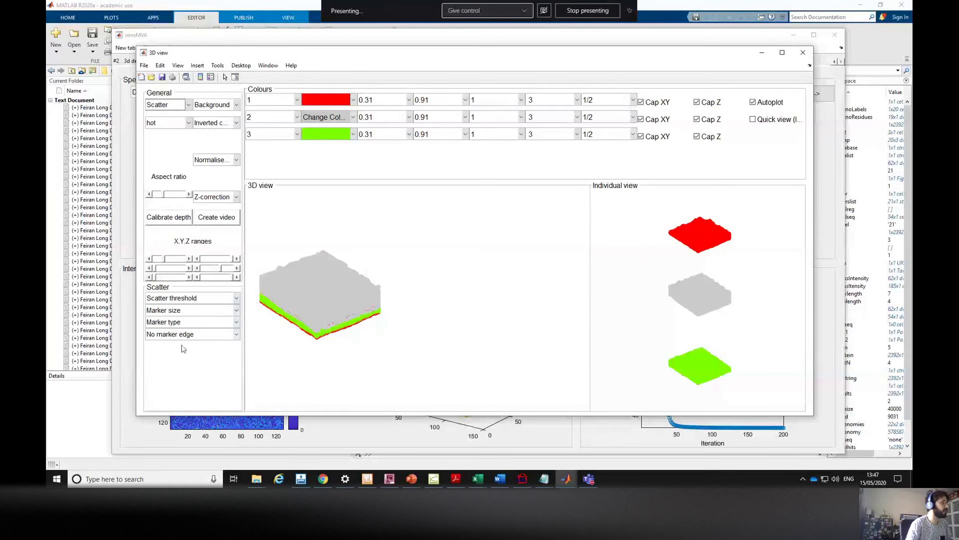
click(184, 311)
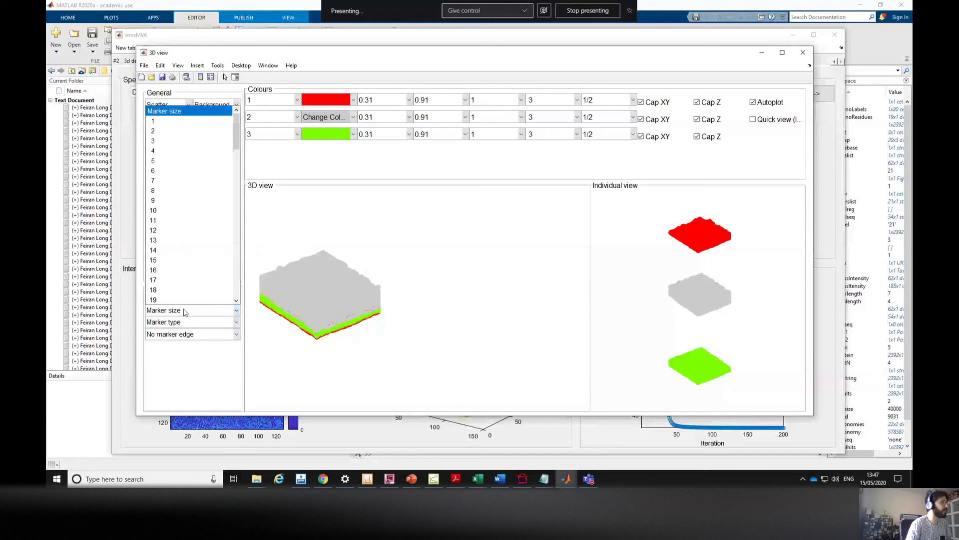
click(174, 151)
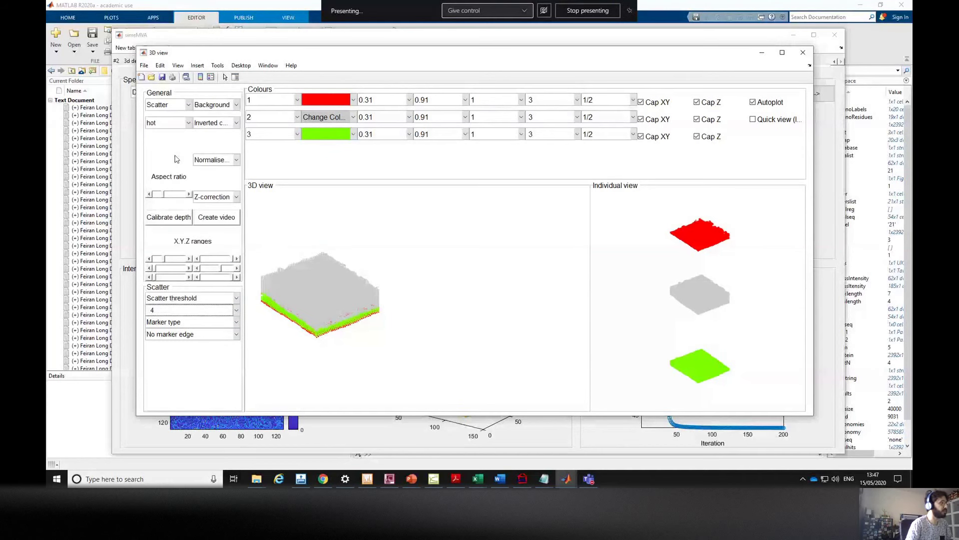
click(201, 311)
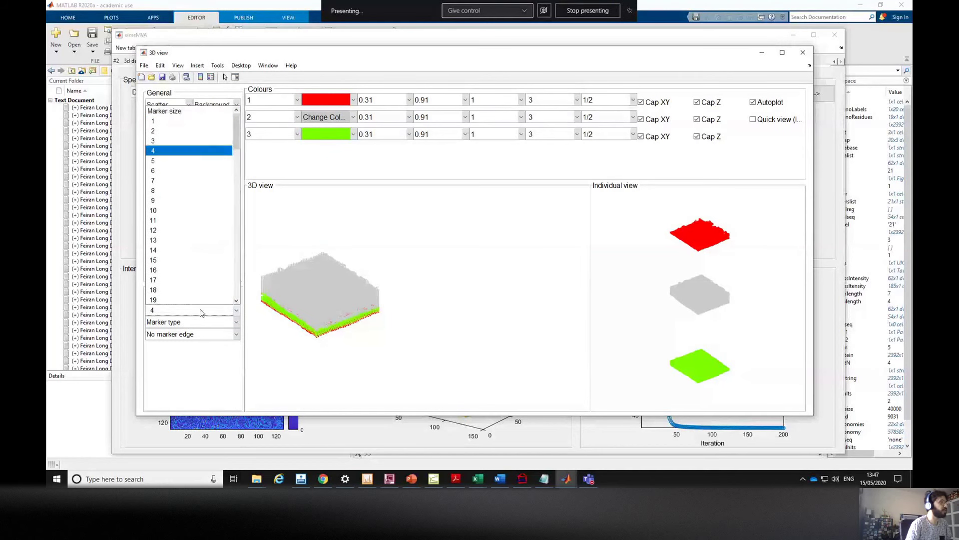
click(172, 121)
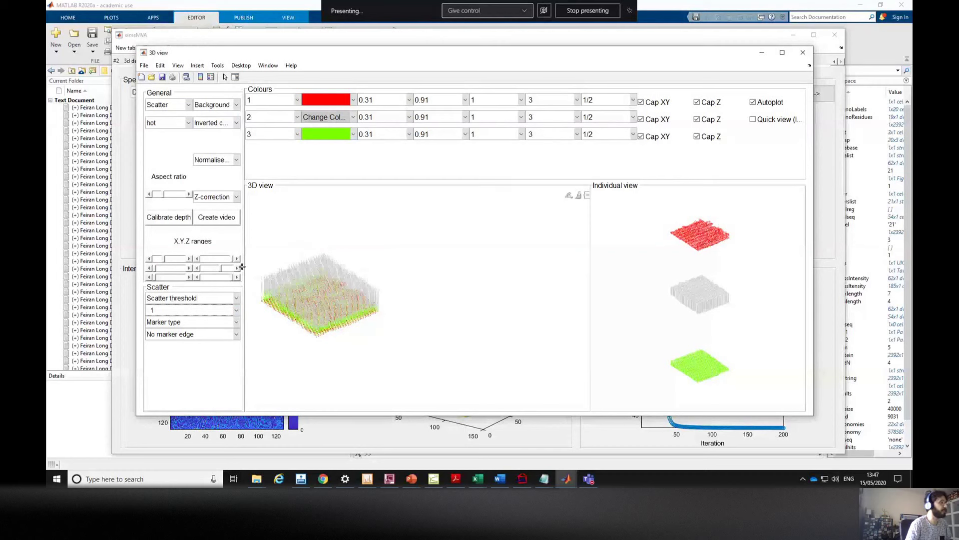
Restore the full X and Y ranges, lower the aspect ratio slightly and set the scatter marker size to 9
click(155, 261)
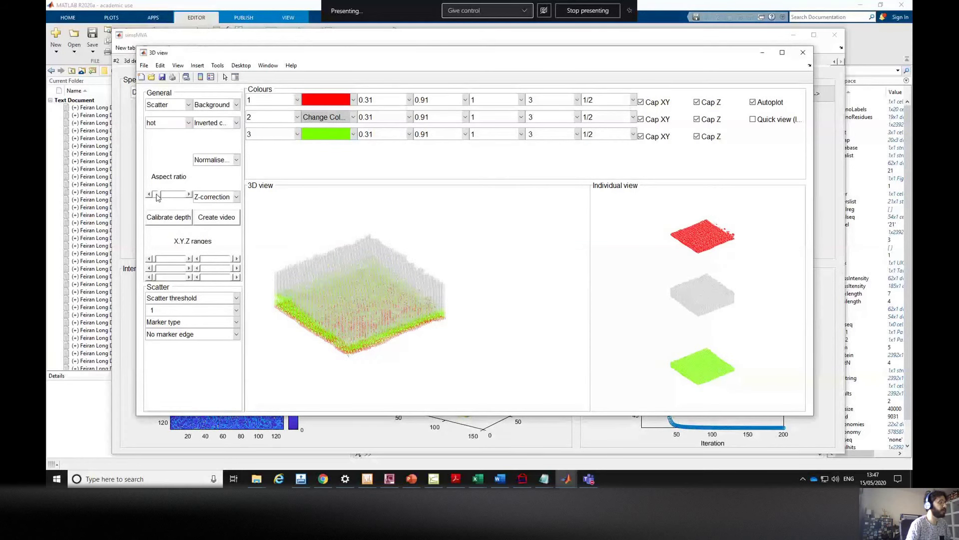
click(183, 309)
click(176, 205)
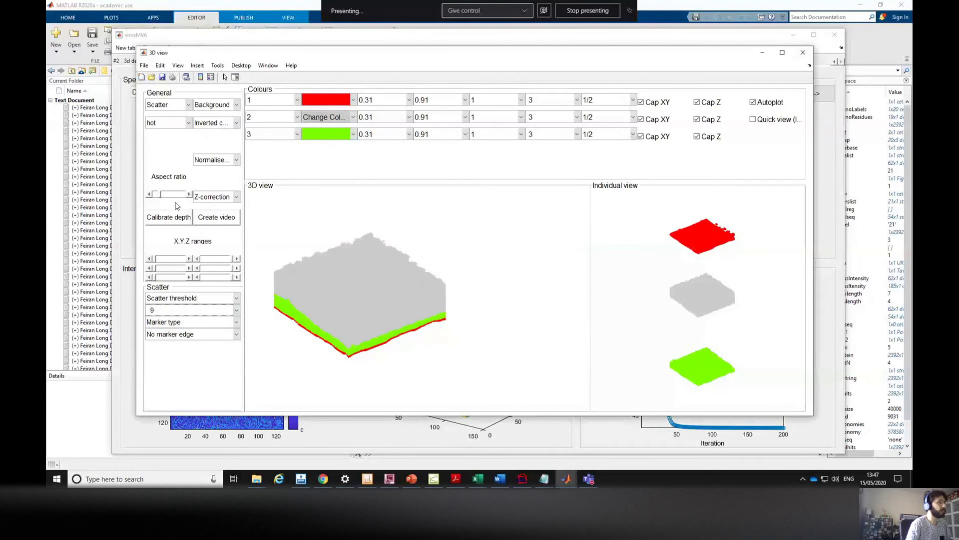
click(374, 300)
click(360, 231)
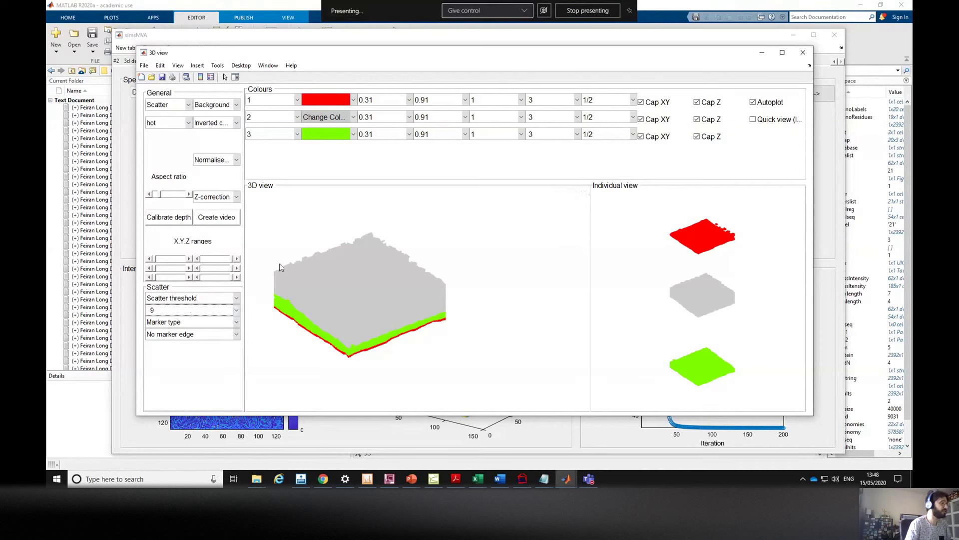
Set the scatter marker size to 7 and the marker type to x
click(185, 310)
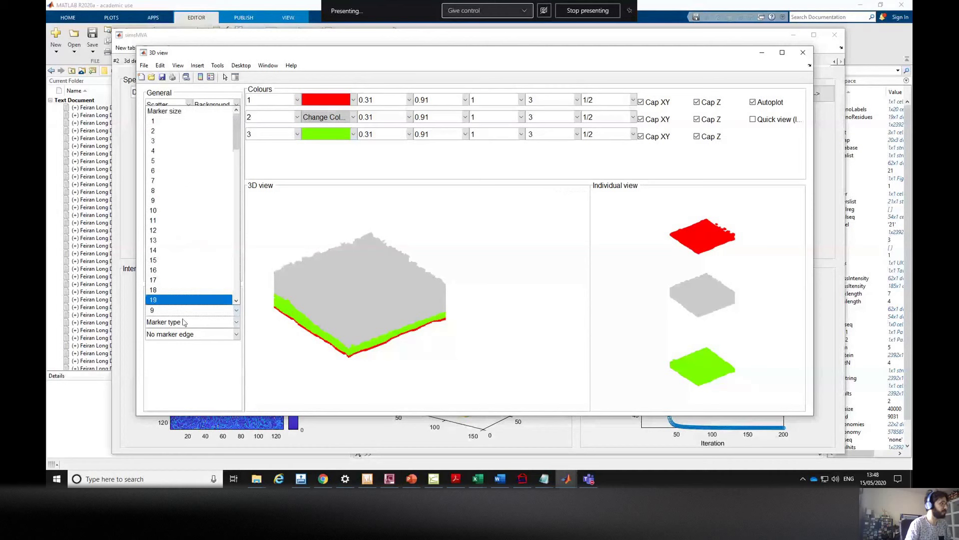
click(173, 183)
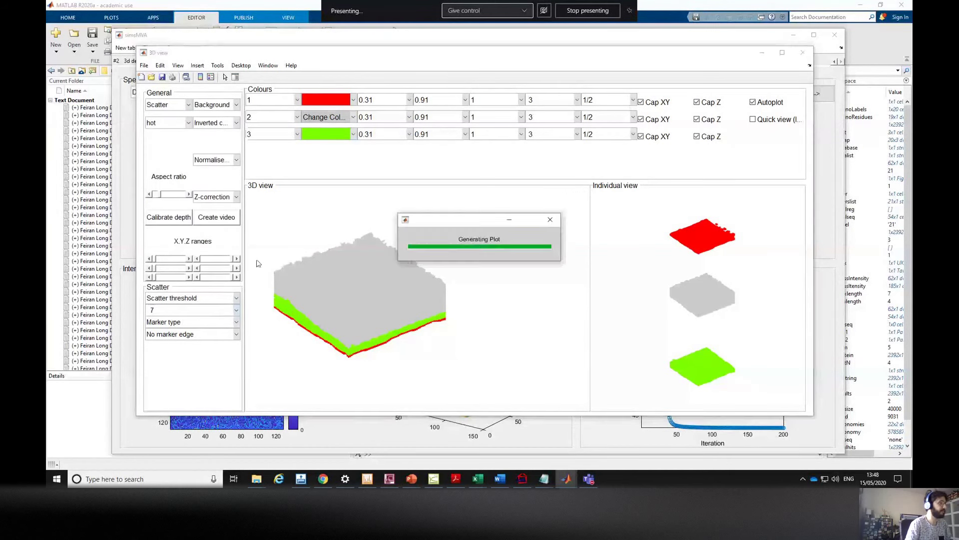
click(191, 322)
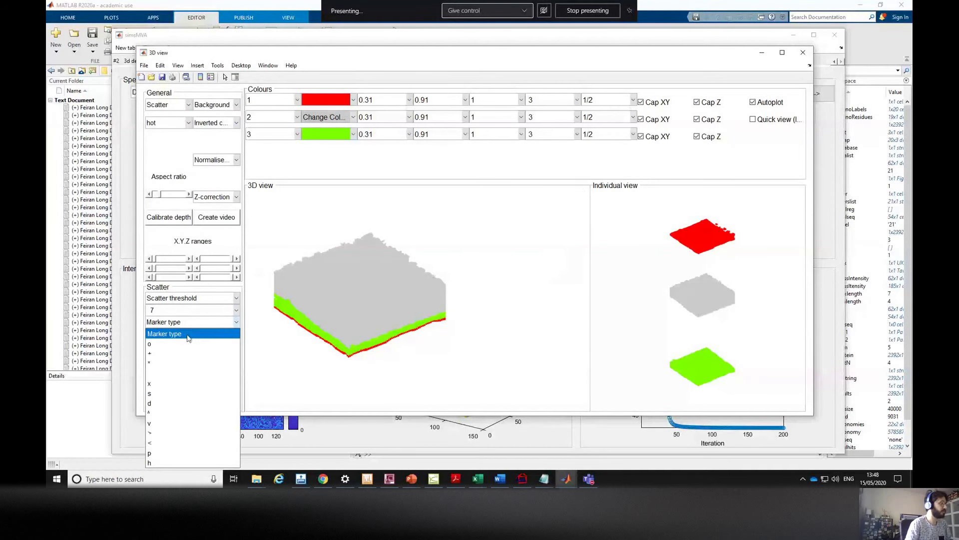
click(161, 383)
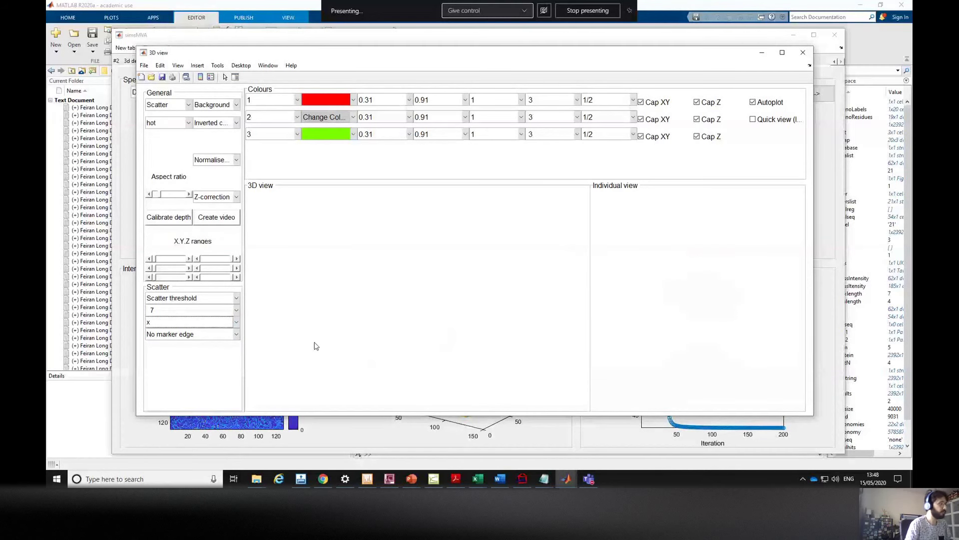
Set the scatter marker size to 14 and the marker type to o
click(195, 310)
click(188, 251)
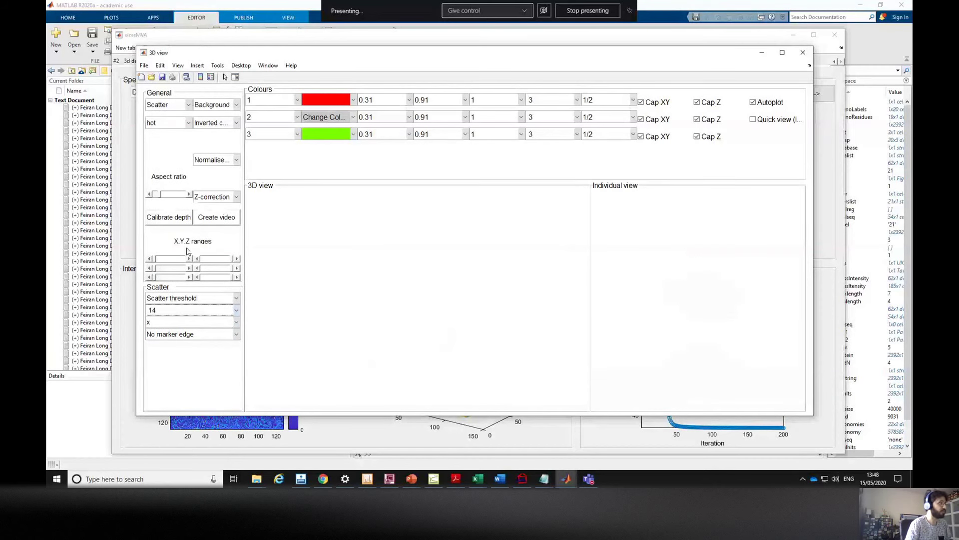
click(179, 322)
click(168, 348)
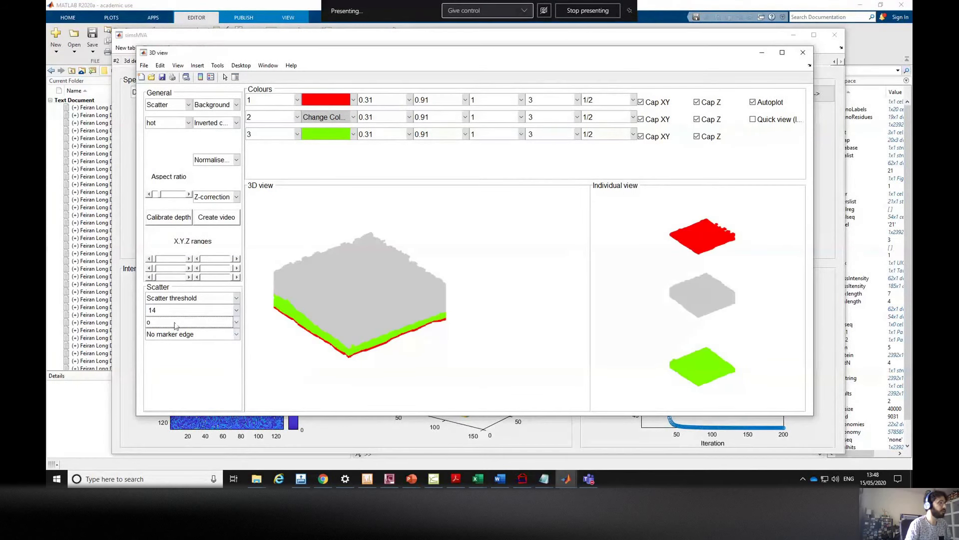
Close the 3D view window and look through the normalisation options for the endmember intensities
mouse_move(400, 286)
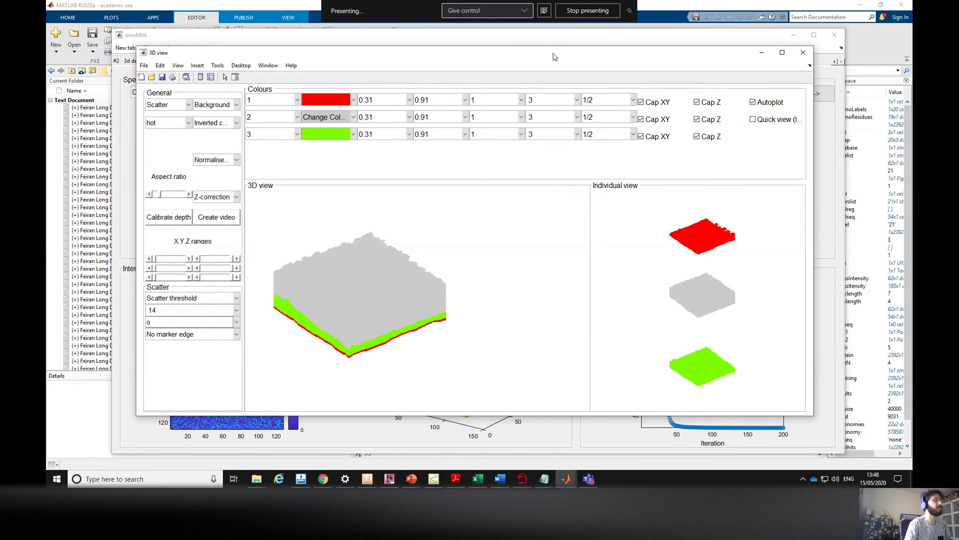
drag(553, 56, 537, 57)
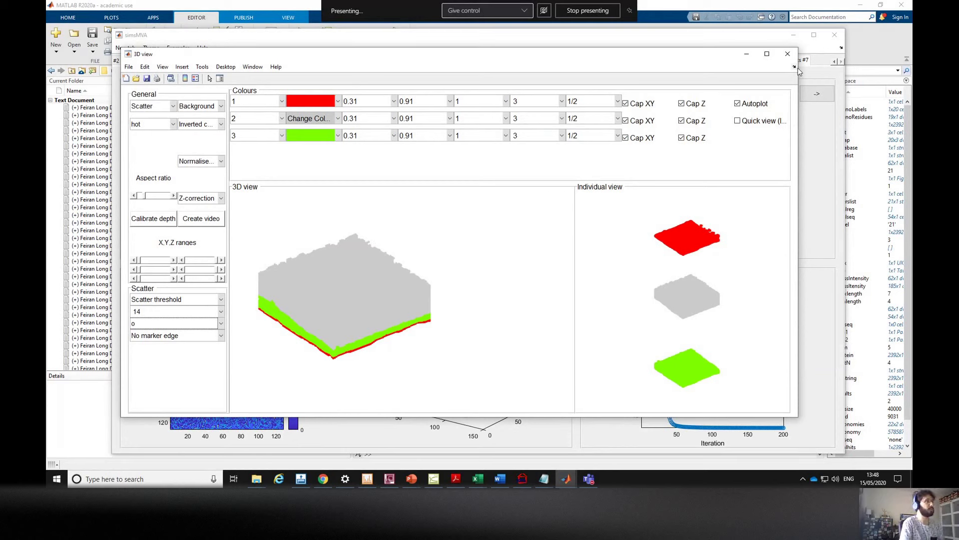
click(780, 58)
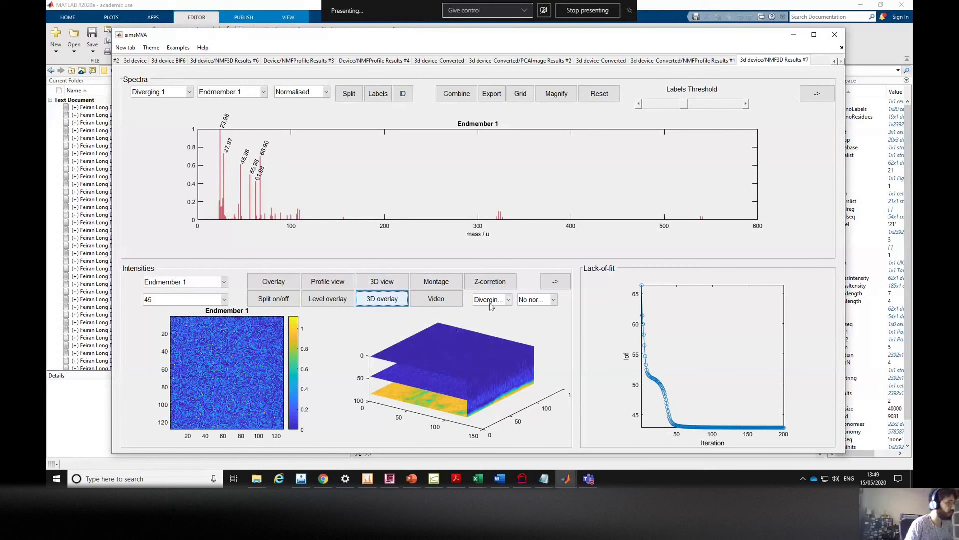
click(545, 306)
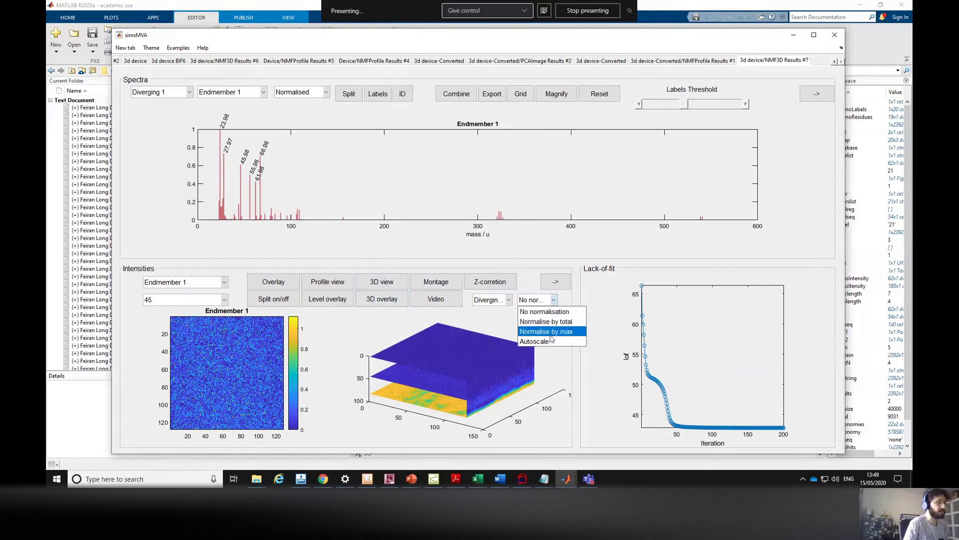
click(554, 306)
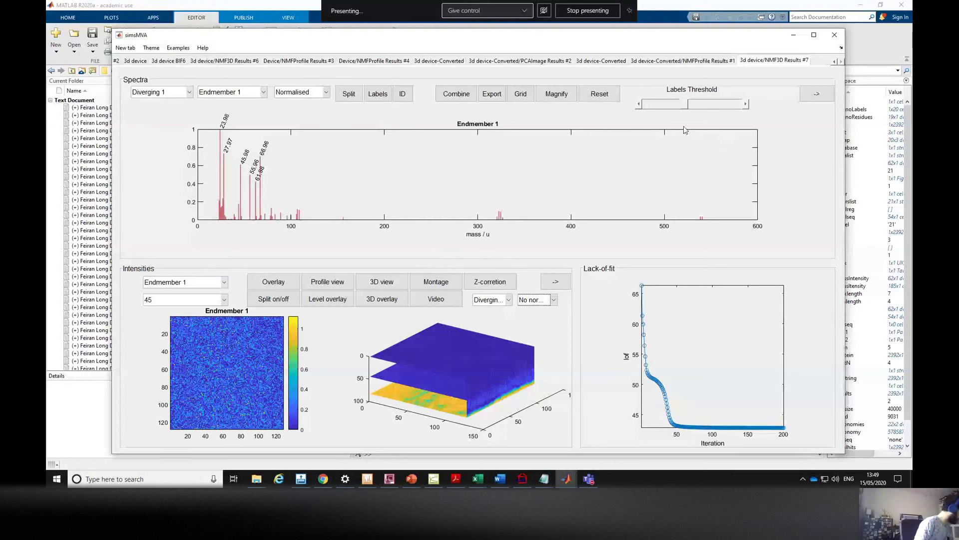
Open the data conversion for the original 3d device dataset and use the XZ planes for a 2D image
click(597, 62)
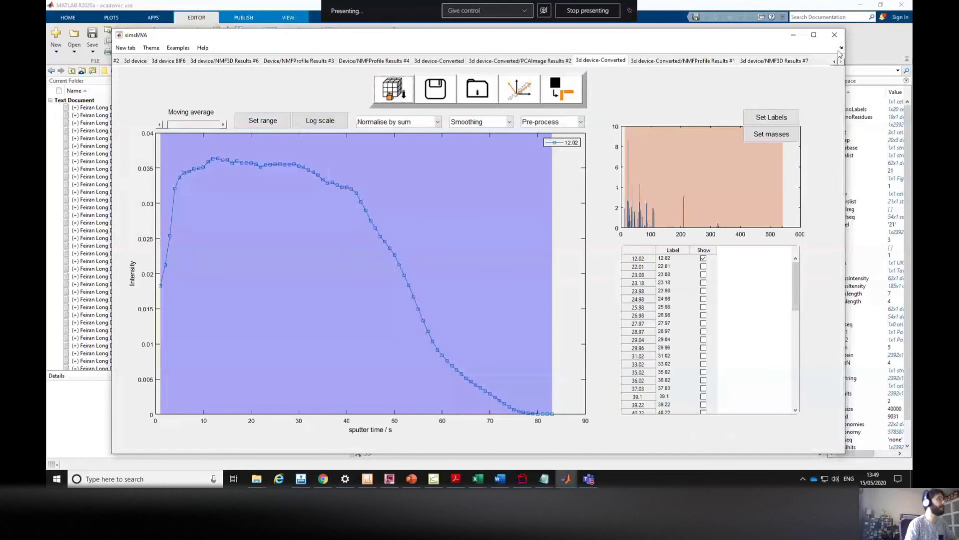
click(135, 60)
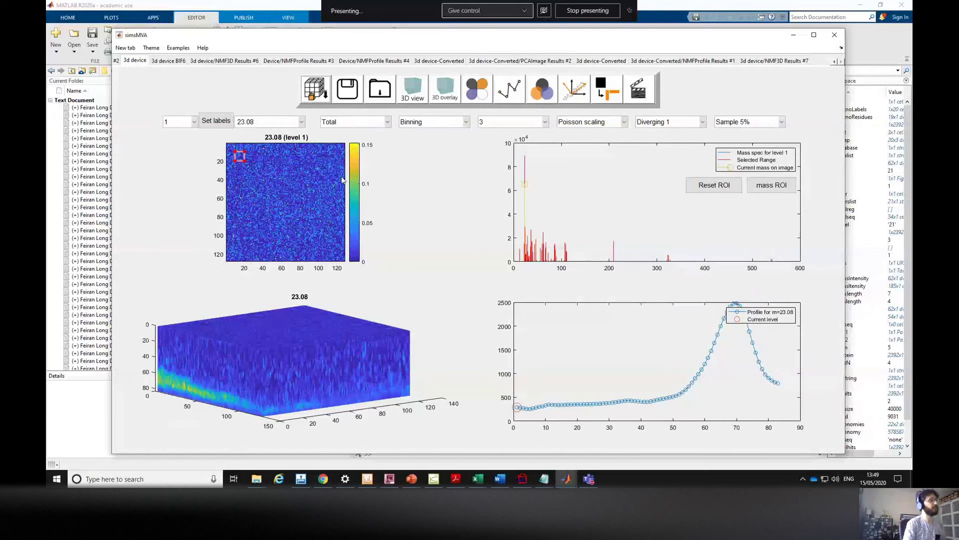
click(512, 90)
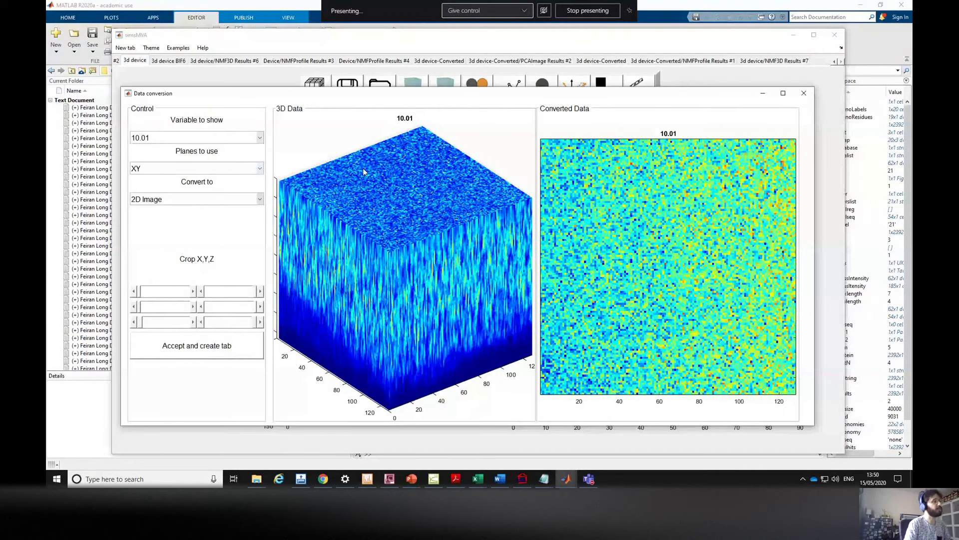
click(171, 170)
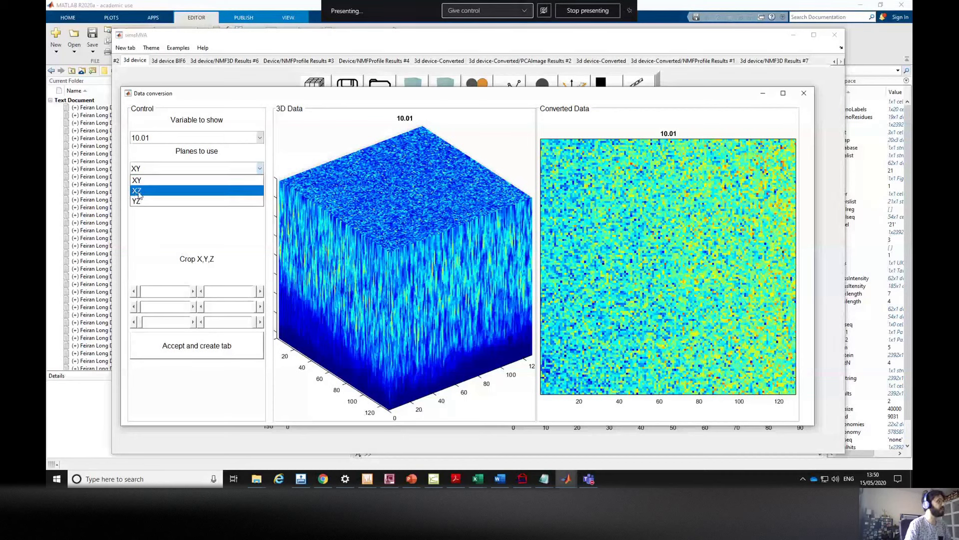
click(138, 192)
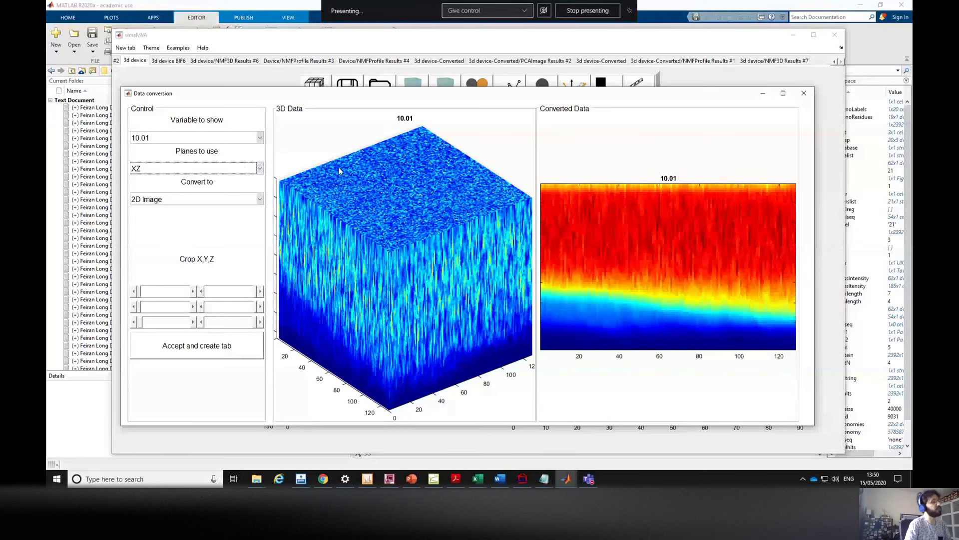
Crop the data by raising the lower X limit, and create a new tab from the converted 2D image
drag(141, 295, 151, 296)
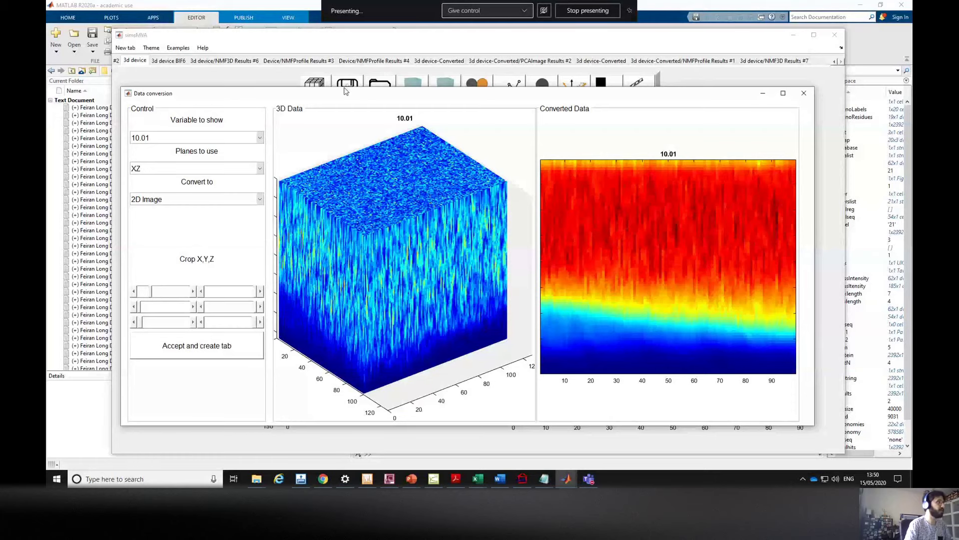
drag(344, 90, 338, 60)
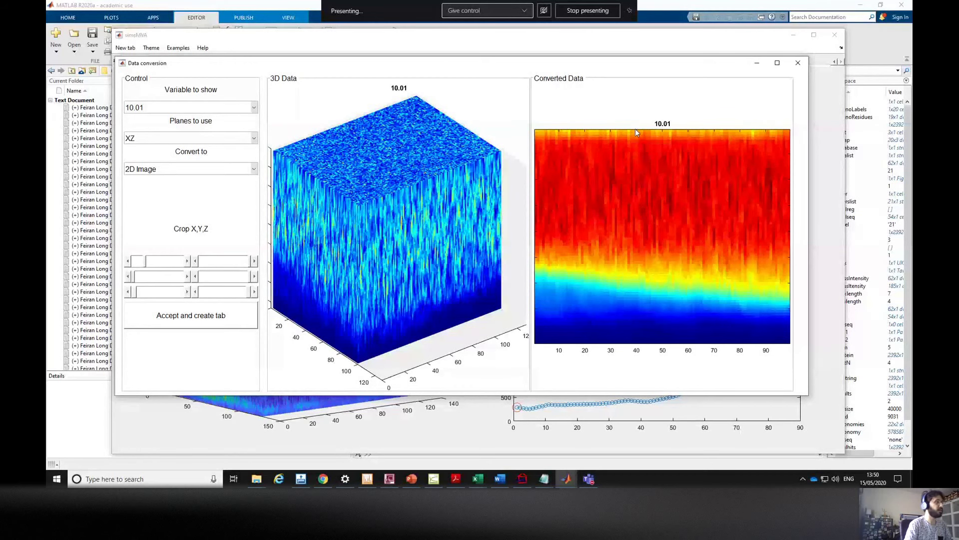
click(194, 326)
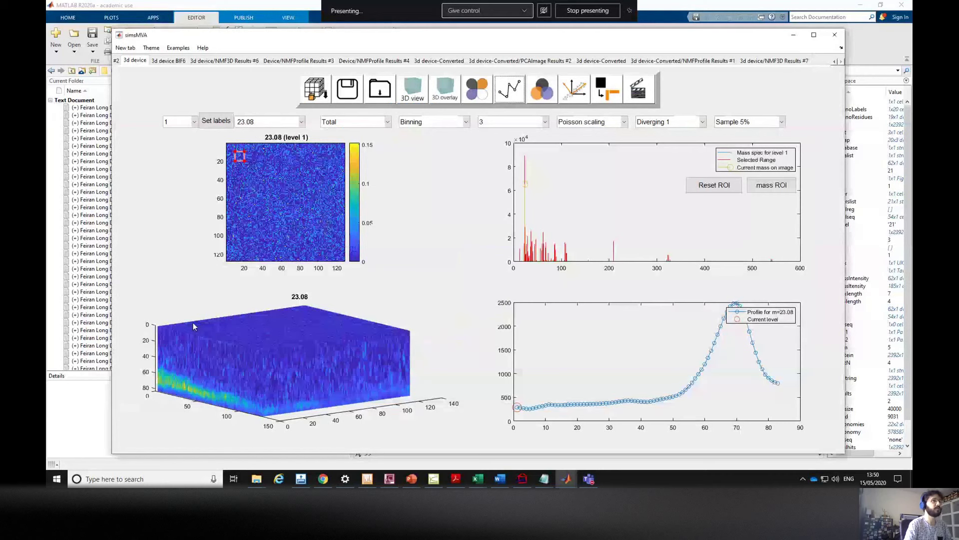
Show the newly created 3d device-Converted tab and apply Poisson scaling + mean centring to its image
click(835, 63)
click(822, 61)
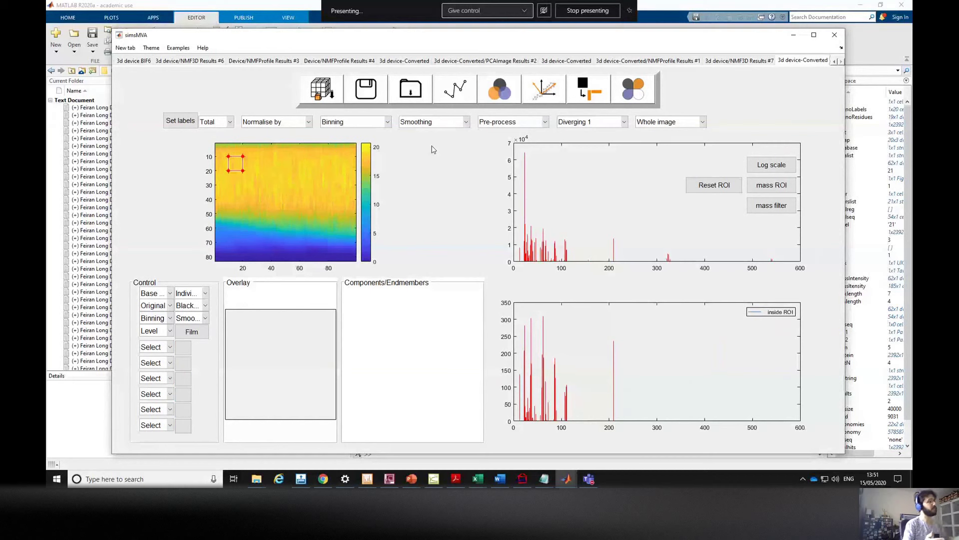
click(503, 125)
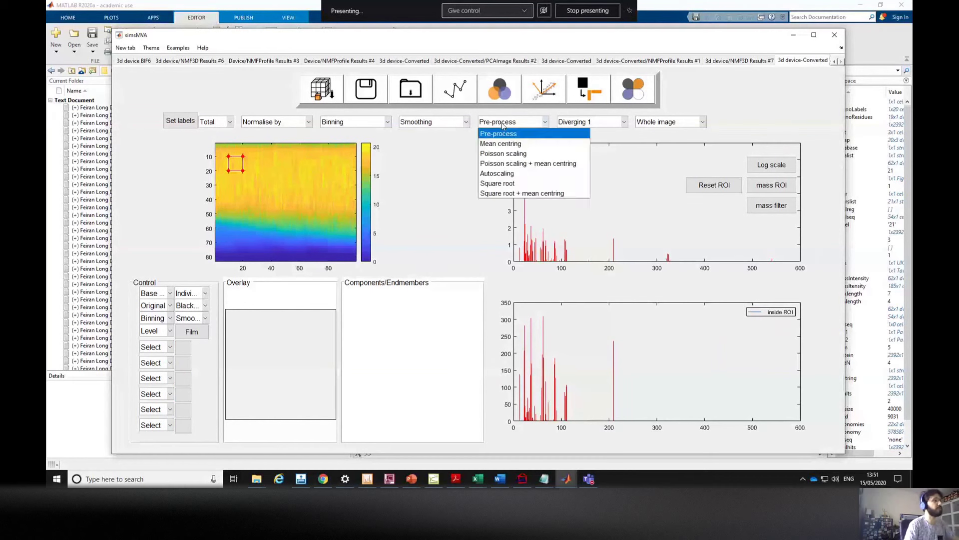
click(508, 164)
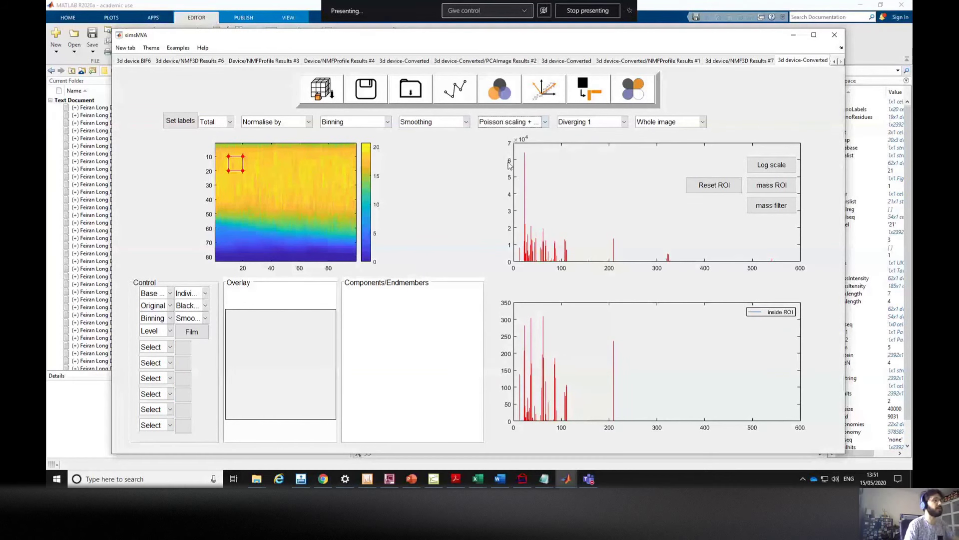
Normalise the converted image by Total and set its smoothing to 2
click(280, 123)
click(275, 122)
click(274, 122)
click(274, 122)
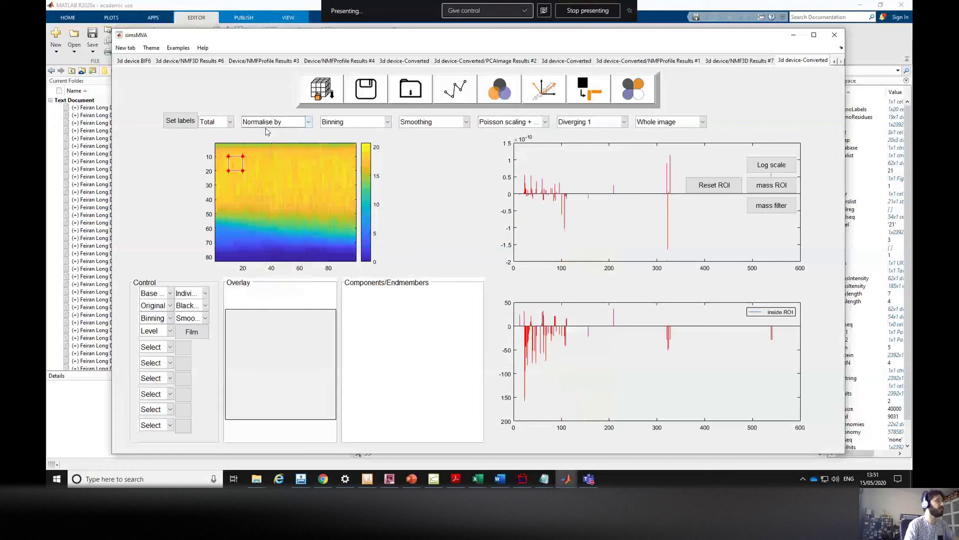
click(273, 122)
click(265, 143)
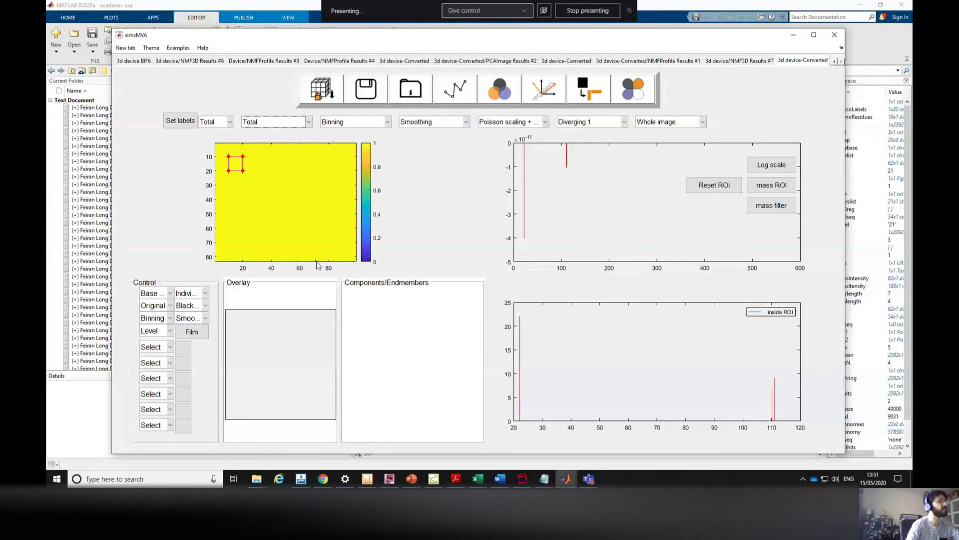
click(431, 122)
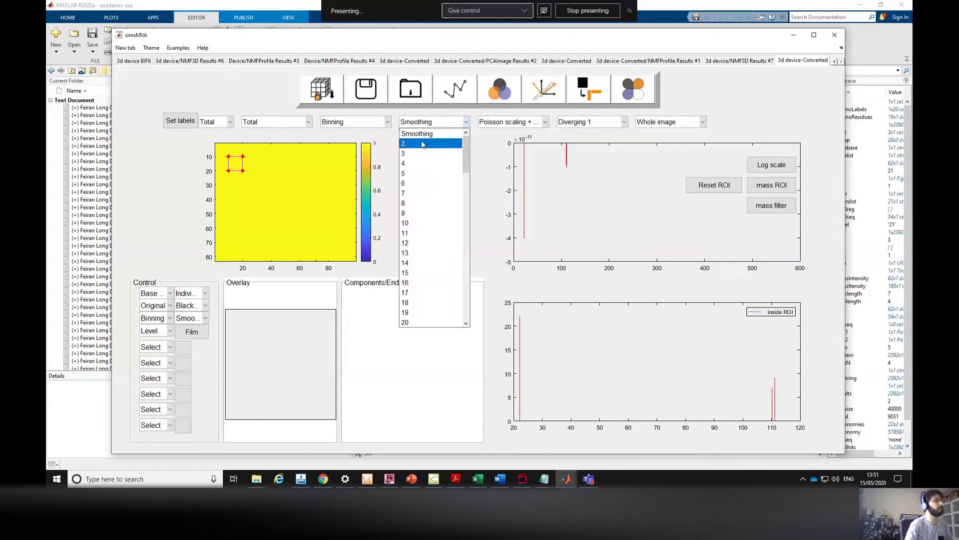
click(422, 144)
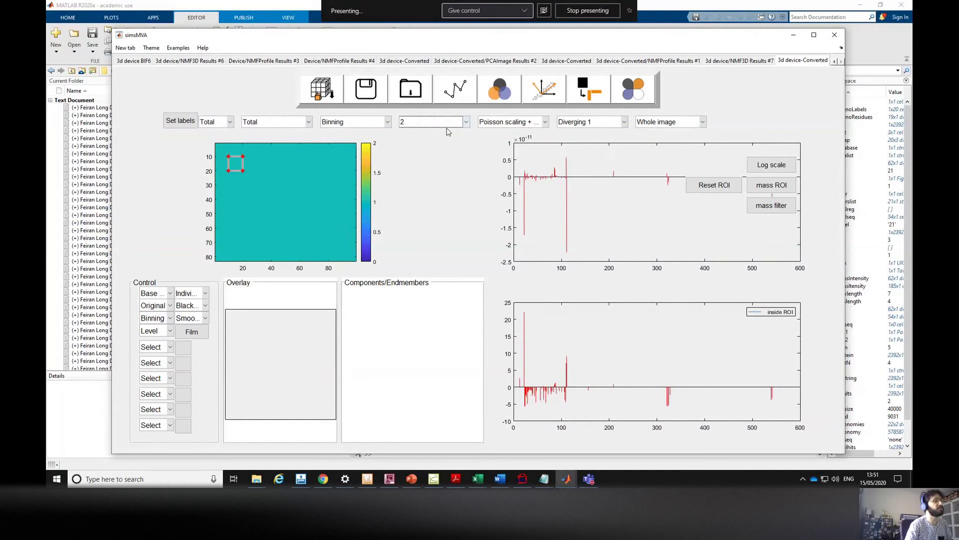
Remove the smoothing and the normalisation from the converted 2D image
click(440, 123)
click(422, 133)
click(274, 124)
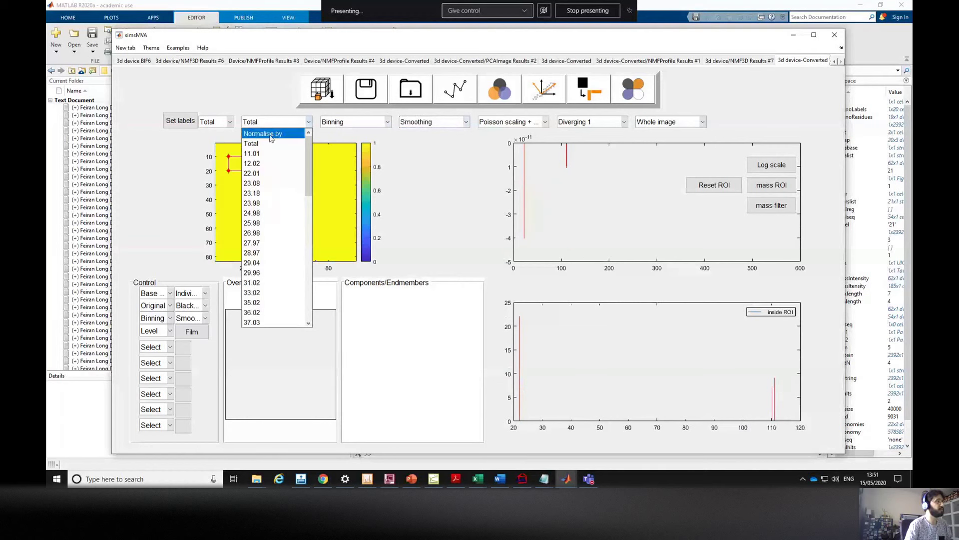
click(272, 133)
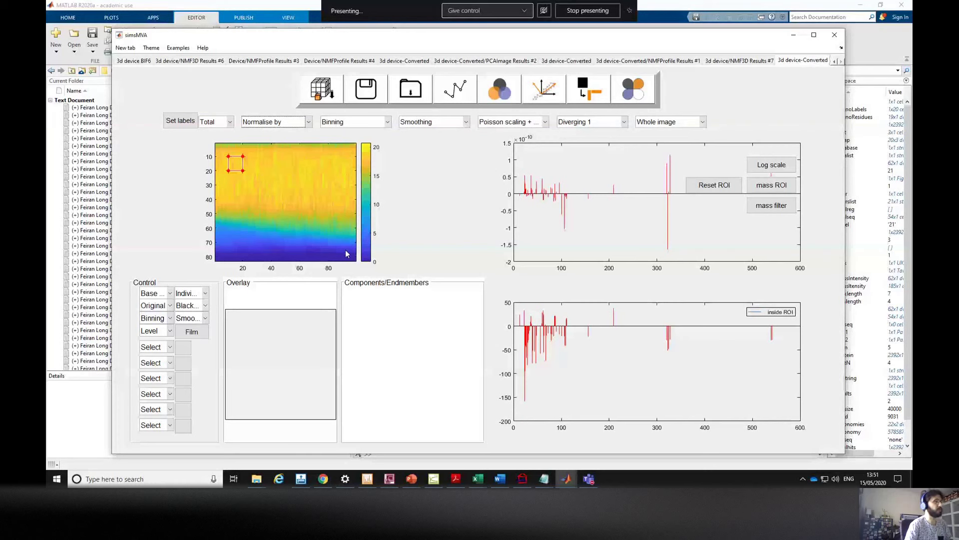
Run PCA on the converted image with all components retained, and open its PCAImage results
click(544, 91)
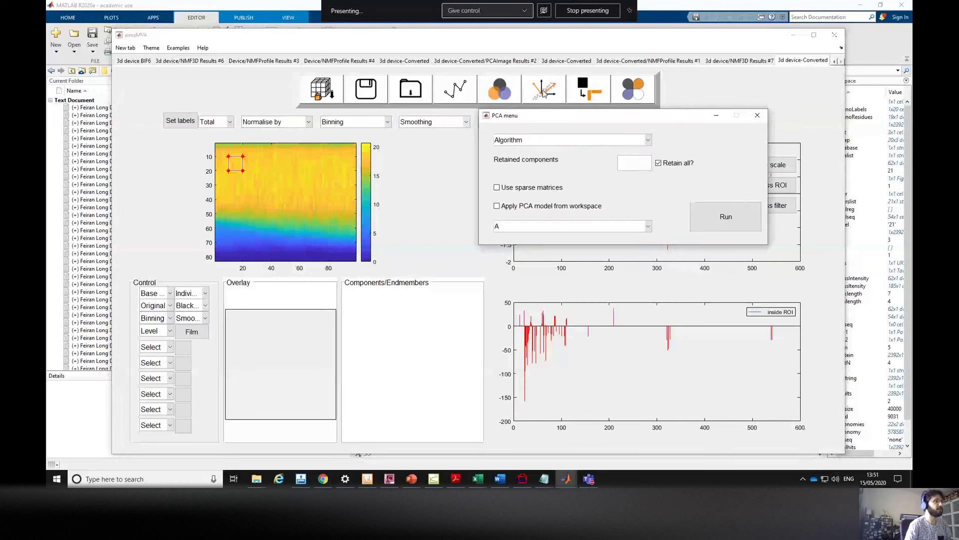
click(728, 216)
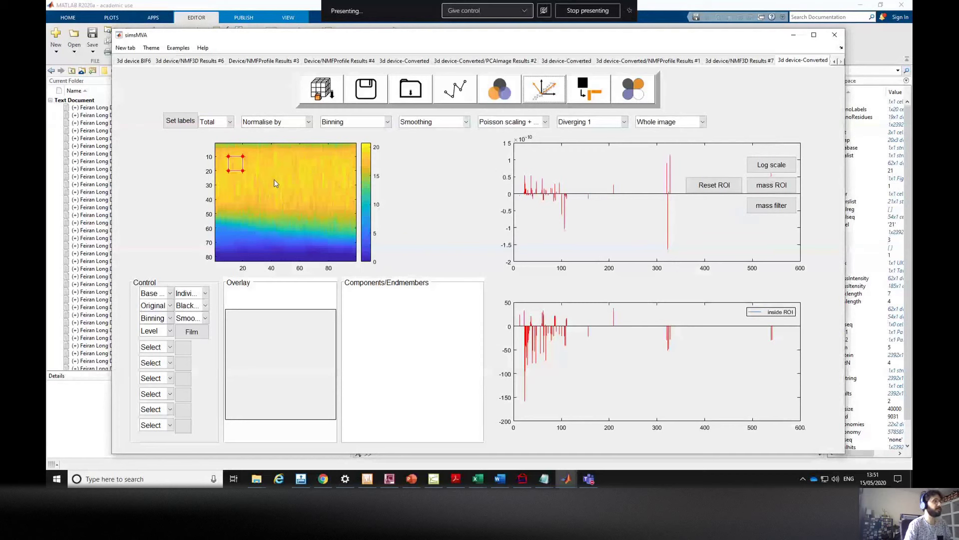
click(842, 61)
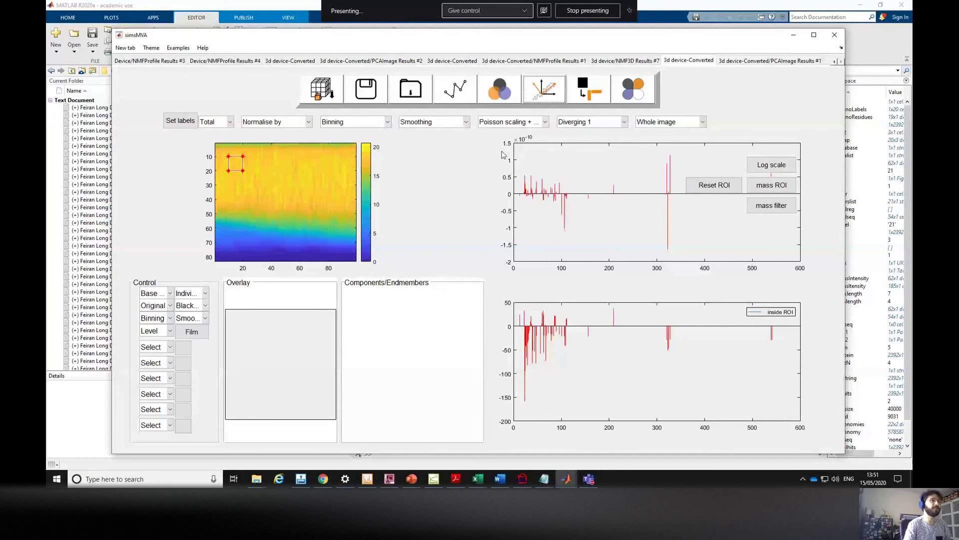
click(752, 62)
Show the PC 2 score image and set the scores colour map to Diverging 2
click(190, 282)
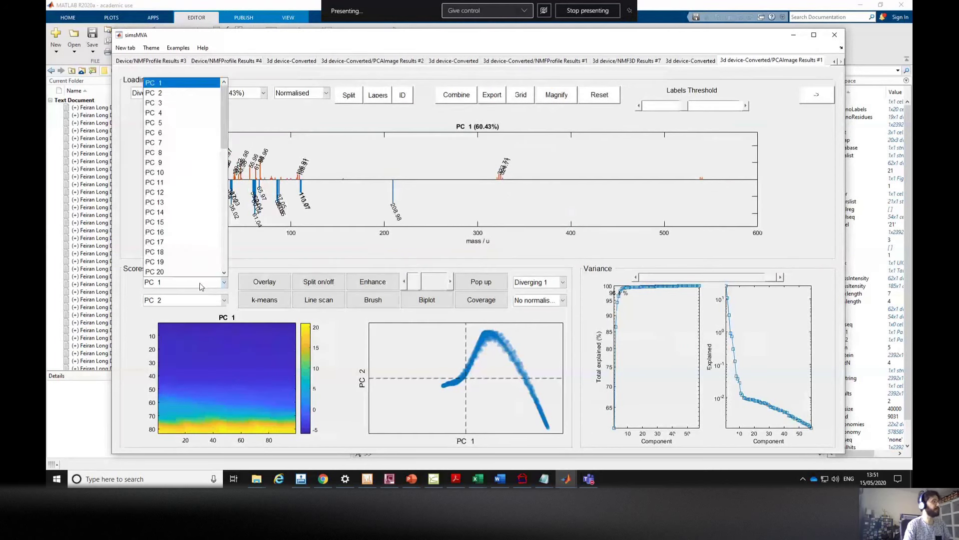
click(150, 97)
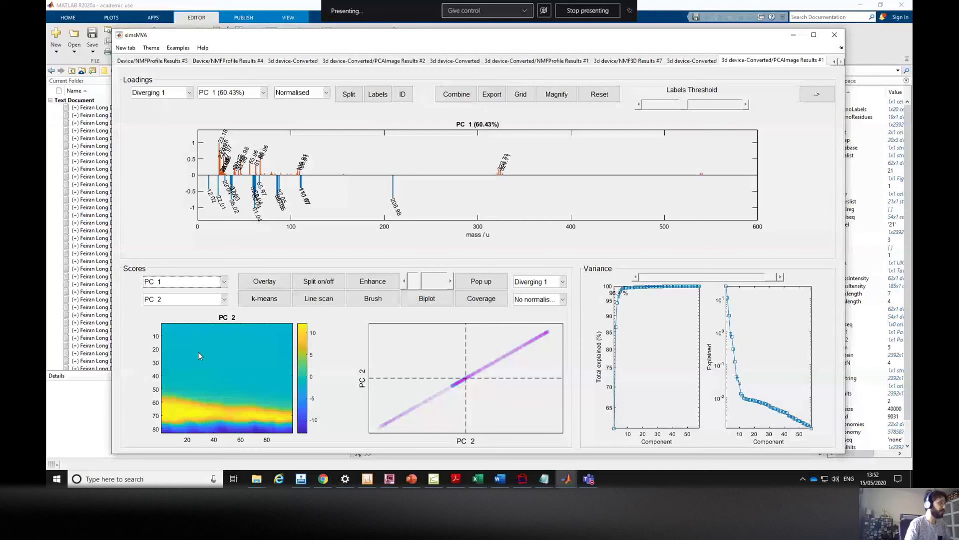
click(213, 284)
click(532, 282)
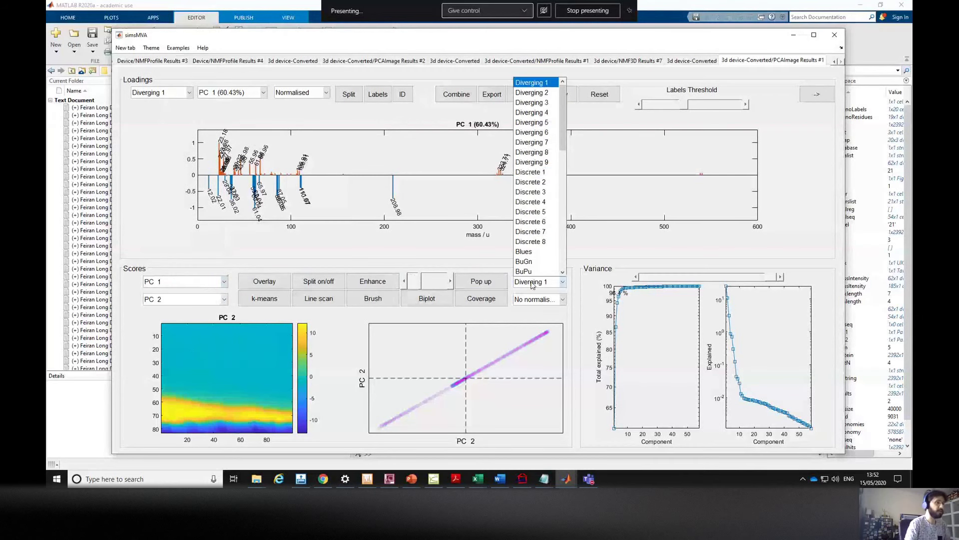
click(523, 94)
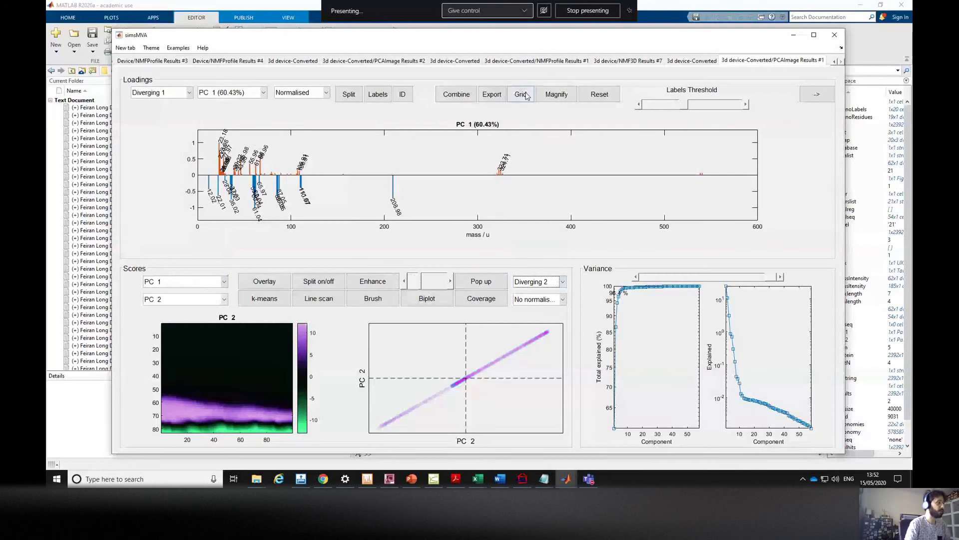
View the score images of PC 1, PC 2 and PC 3 in turn
click(194, 282)
click(177, 83)
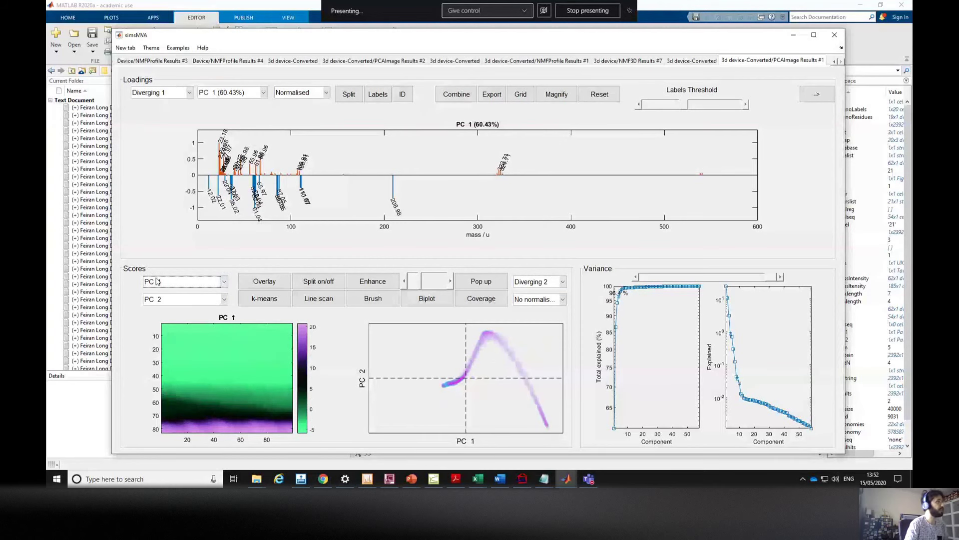
scroll(187, 285, down, 1)
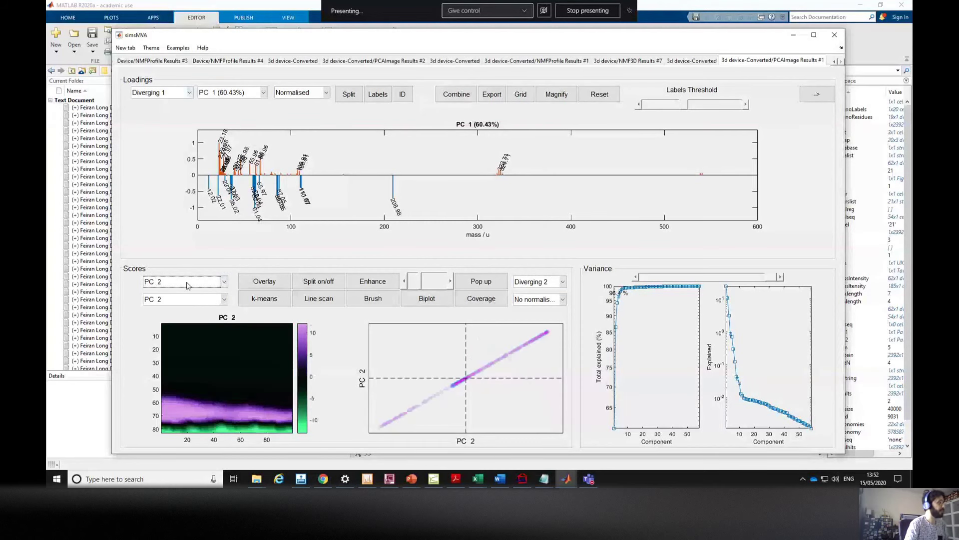
click(188, 281)
click(177, 99)
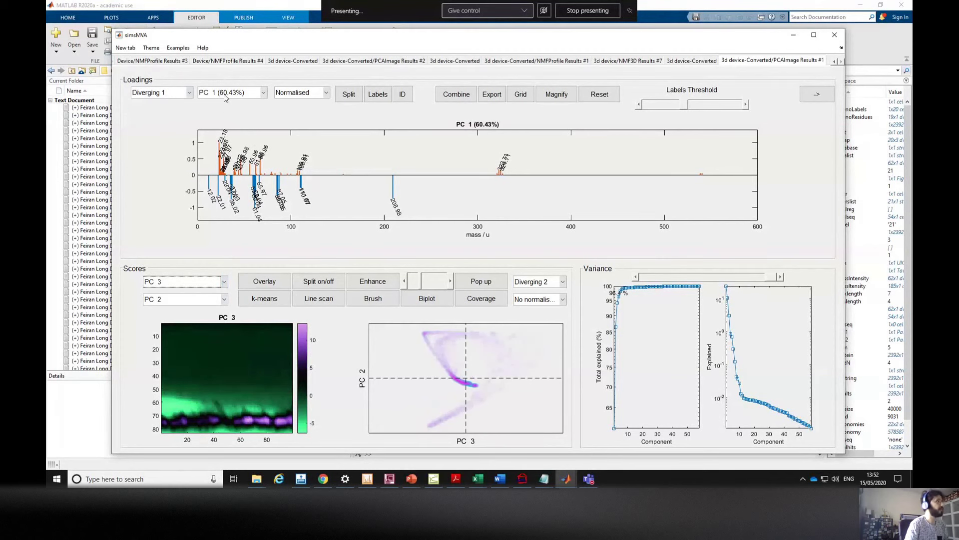
Set the loadings colour map to Diverging 2 and view the loadings of PC 2 followed by PC 3
click(173, 92)
click(156, 112)
click(221, 96)
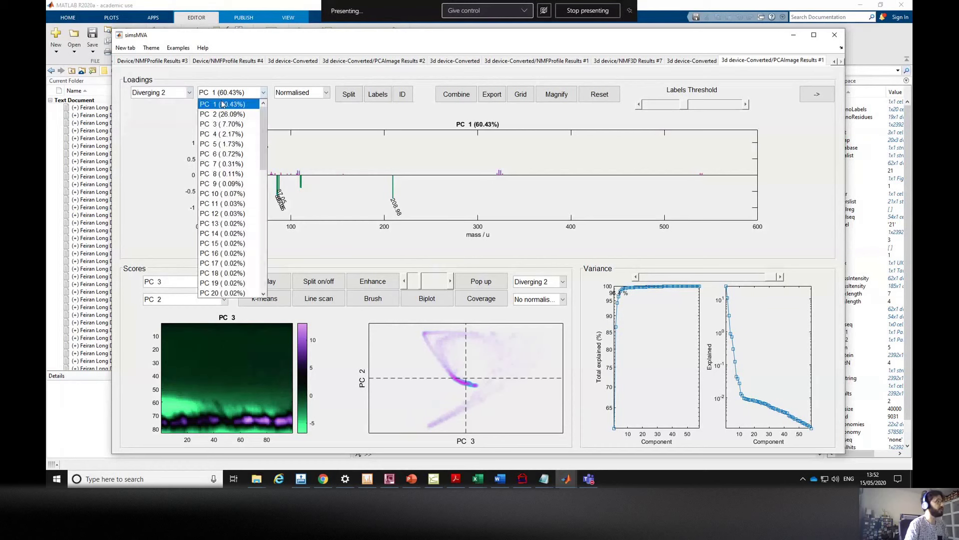
click(223, 114)
click(229, 94)
click(224, 124)
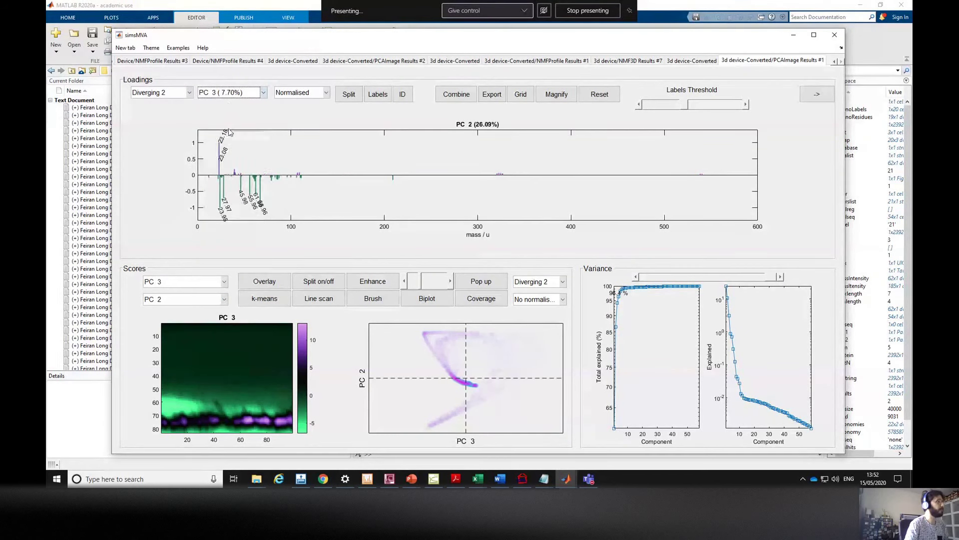
click(167, 282)
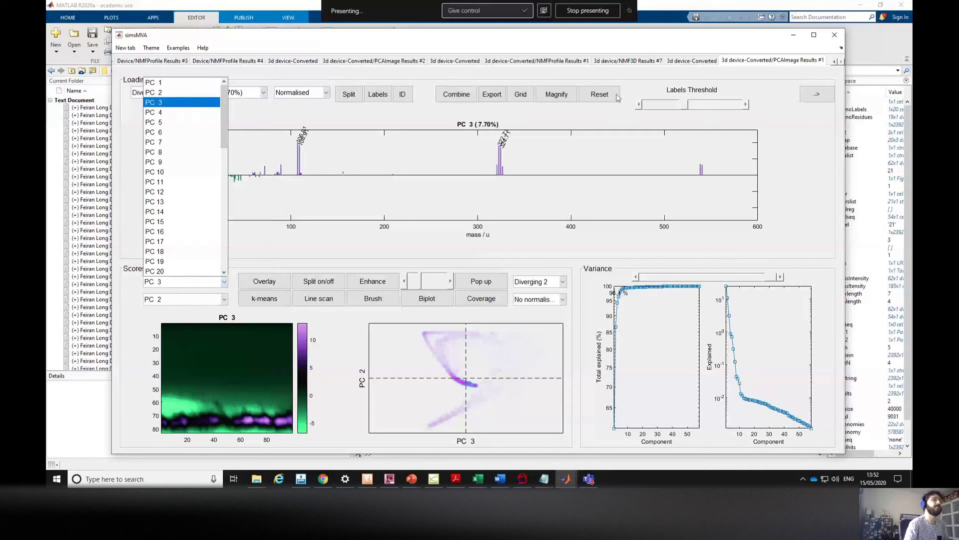
Return to the original 3d device dataset and open its data conversion
click(834, 60)
click(835, 60)
click(835, 61)
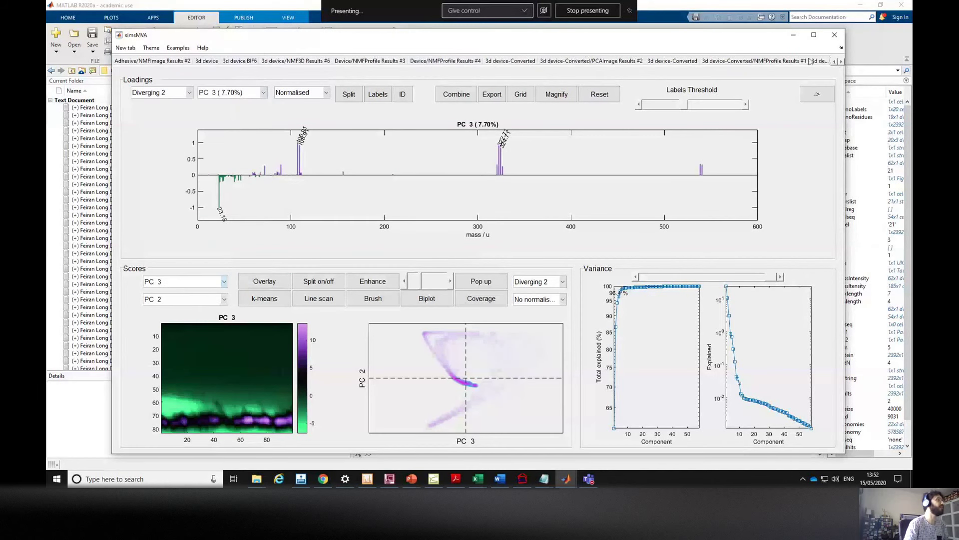
click(205, 61)
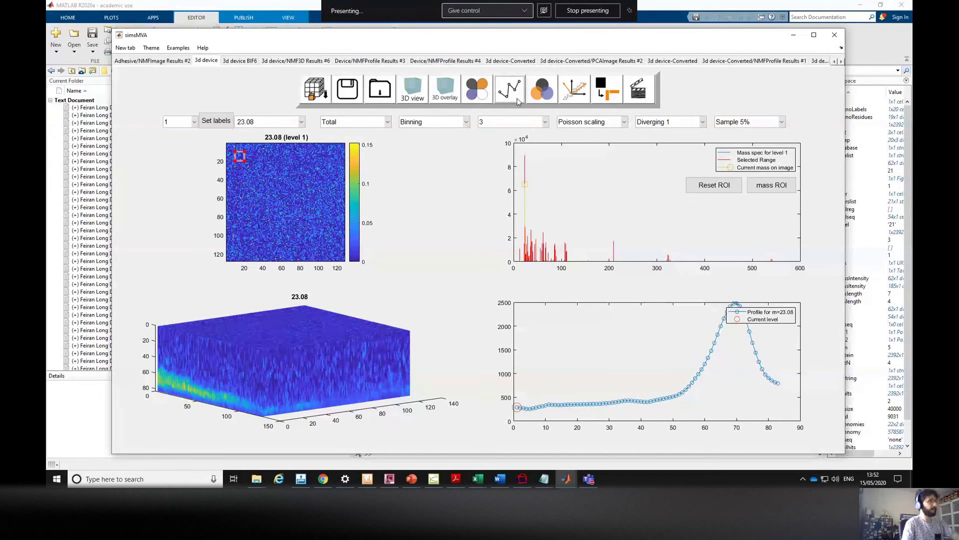
click(518, 101)
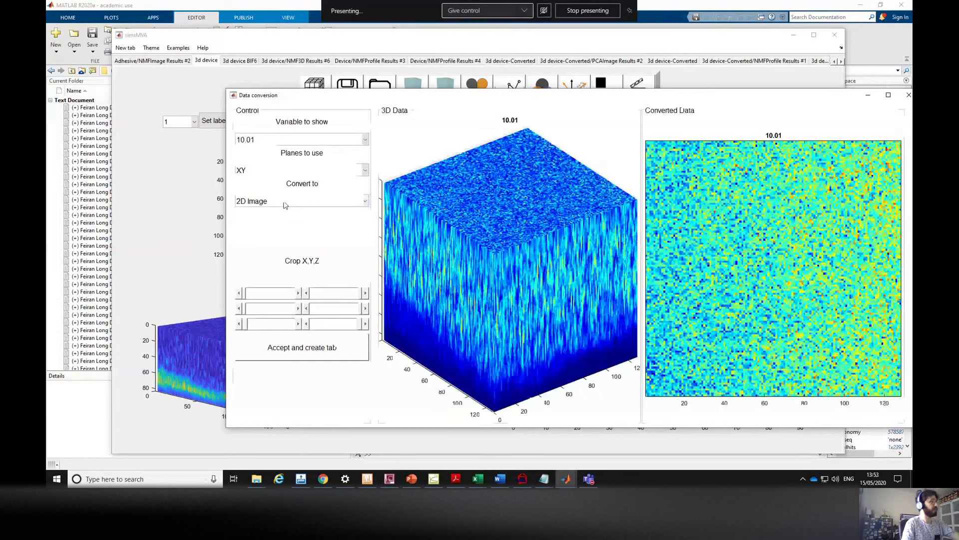
Convert the 3D data to a depth profile using the XZ planes and create a new tab from it
click(285, 204)
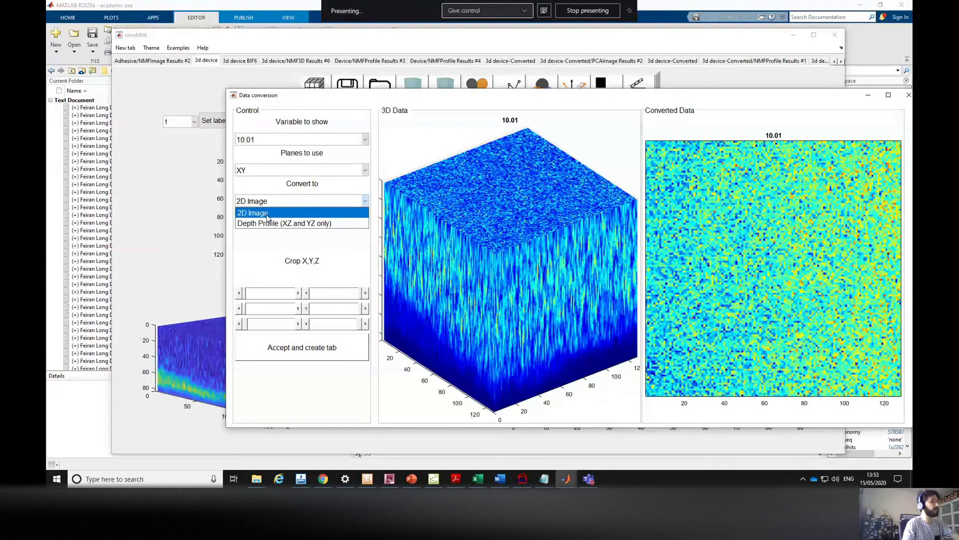
click(268, 223)
click(252, 171)
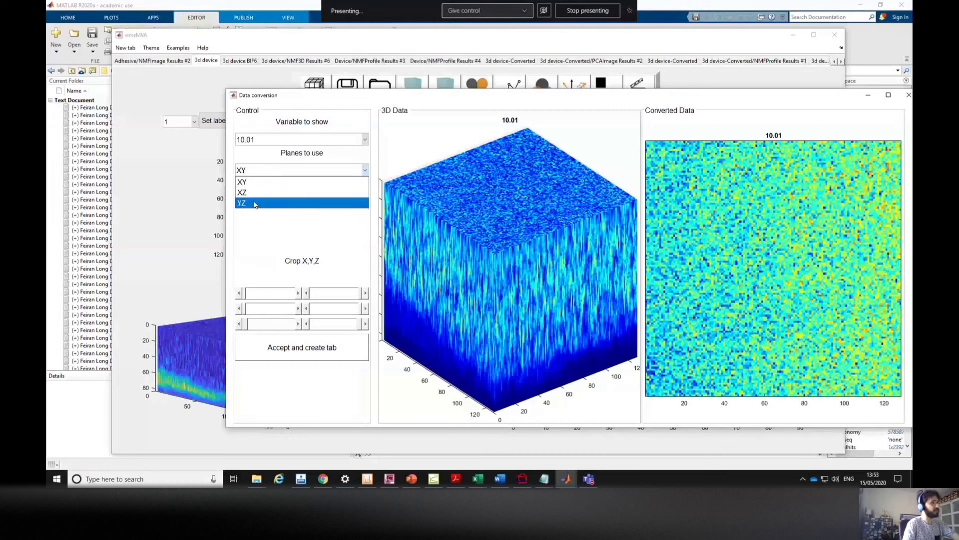
click(245, 192)
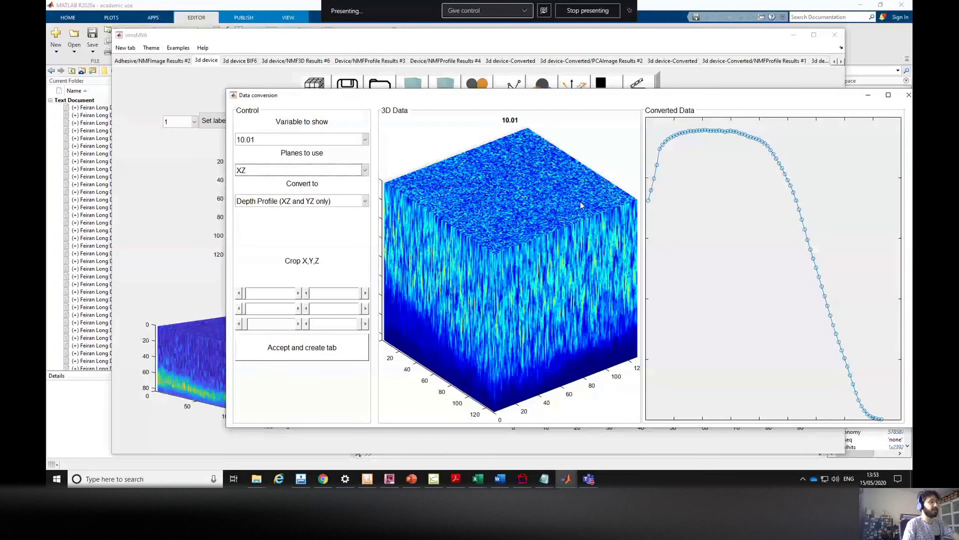
click(274, 355)
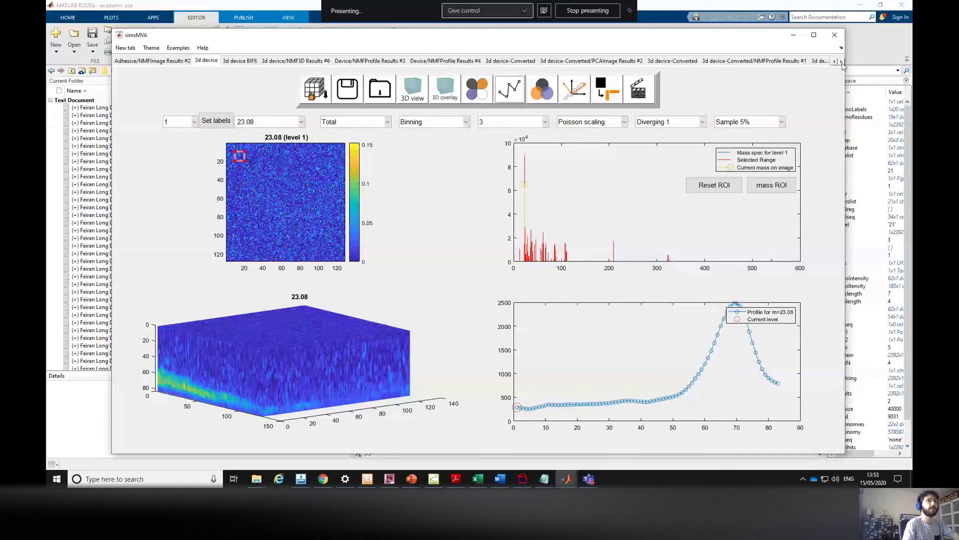
Show the new 3d device-Converted depth profile tab and normalise its profile by sum
click(842, 62)
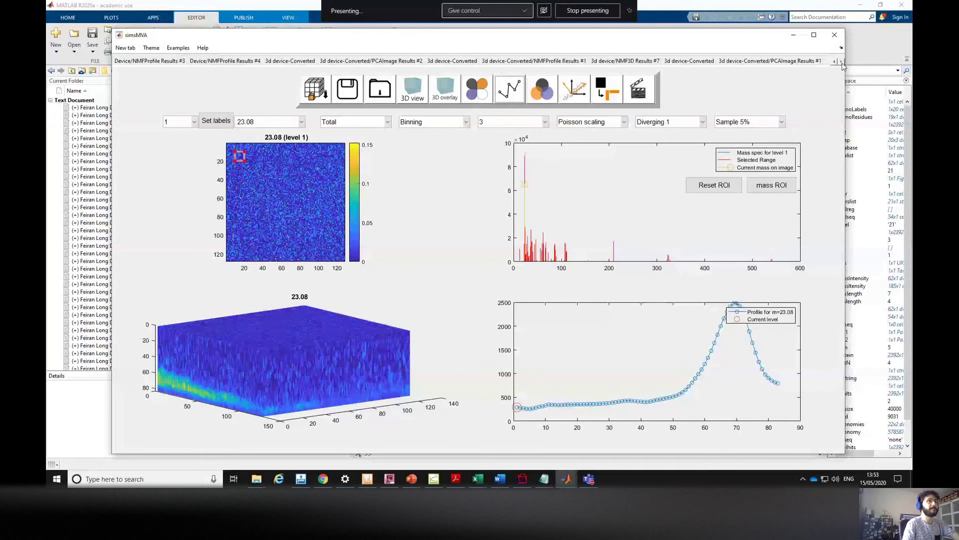
click(842, 62)
click(770, 61)
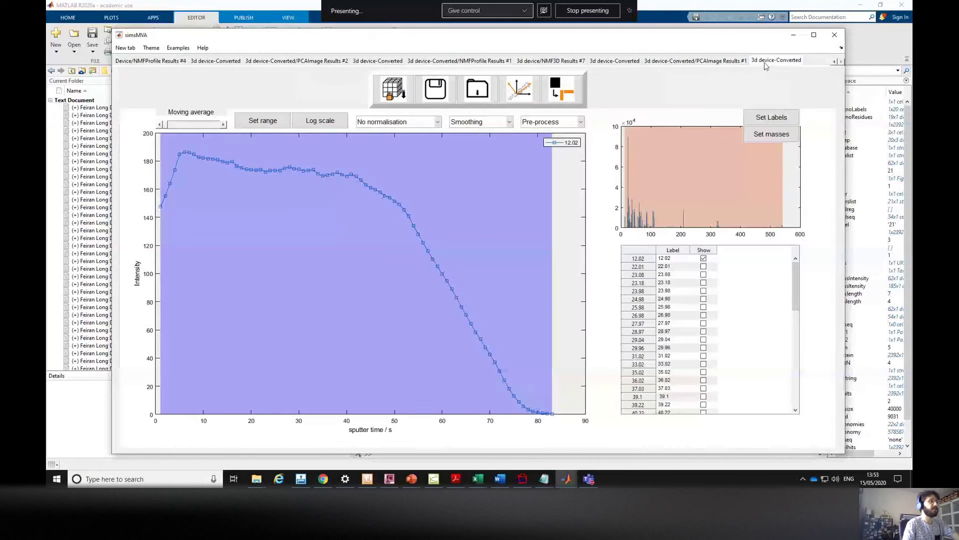
click(403, 122)
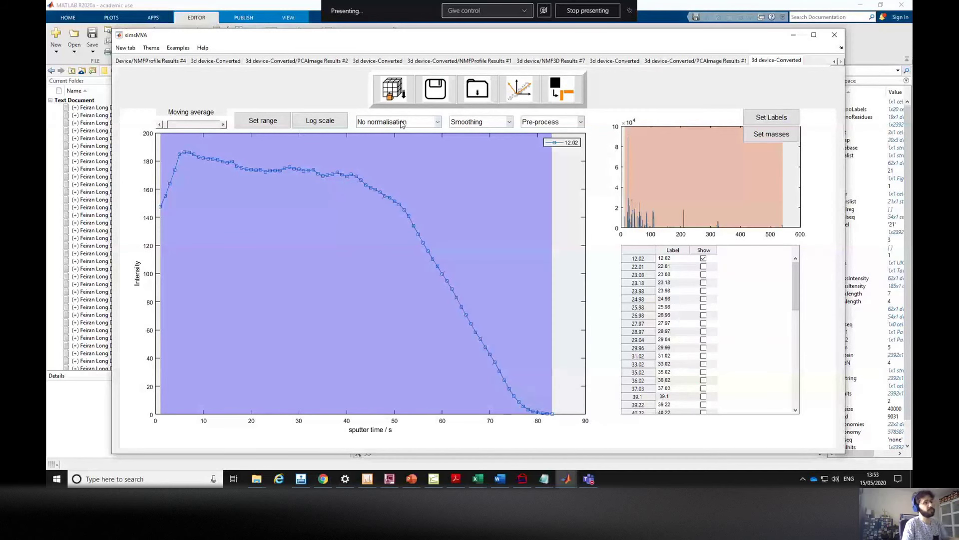
click(378, 159)
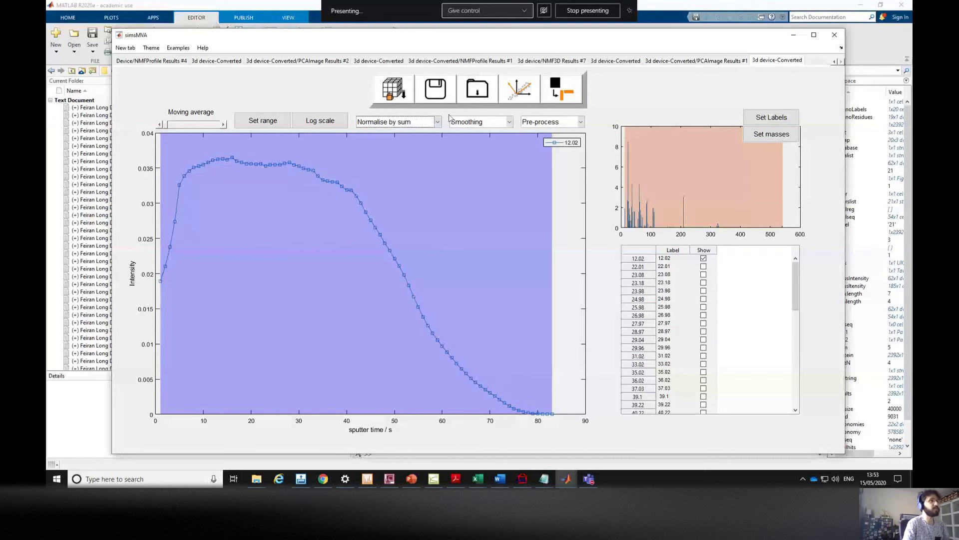
Run NMF on the depth profile with 4 endmembers and 500 iterations
click(552, 98)
double_click(625, 142)
text(4)
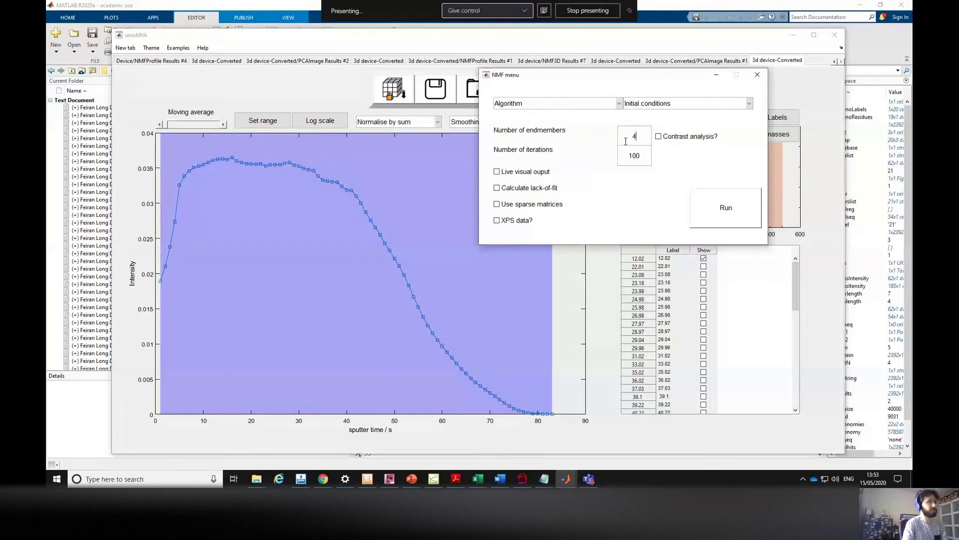
drag(633, 156, 626, 156)
text(5)
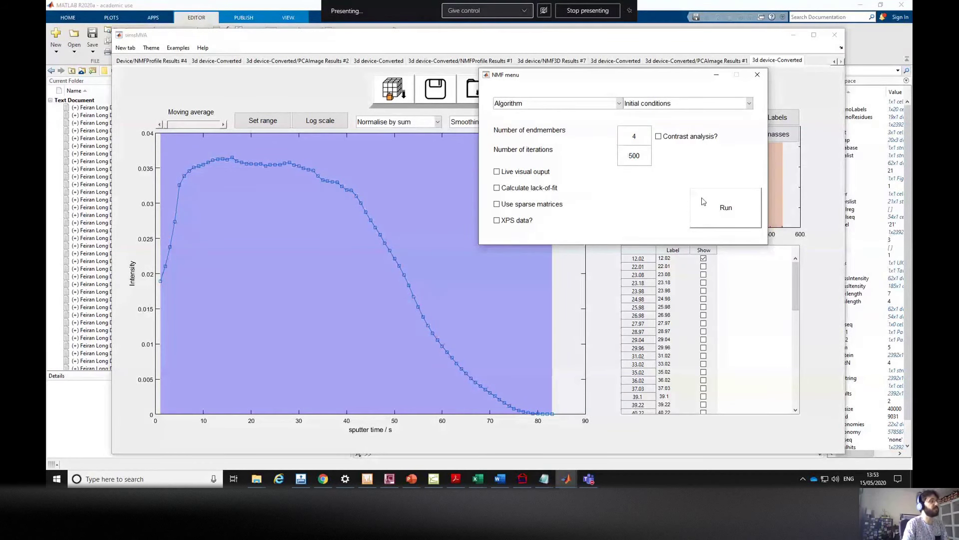
click(704, 203)
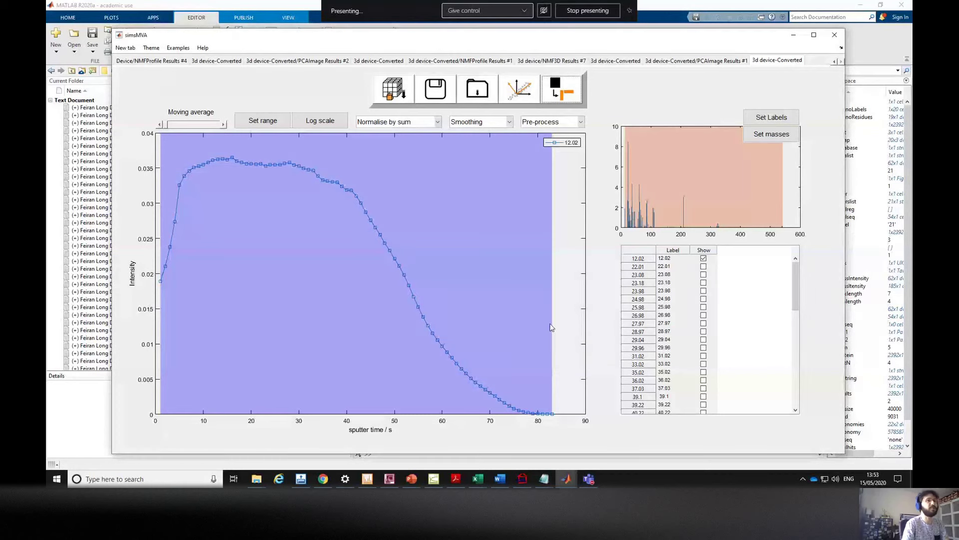
Open the resulting NMFProfile results, plot the intensities of PC1 to PC4 together and normalise them by sum
click(813, 61)
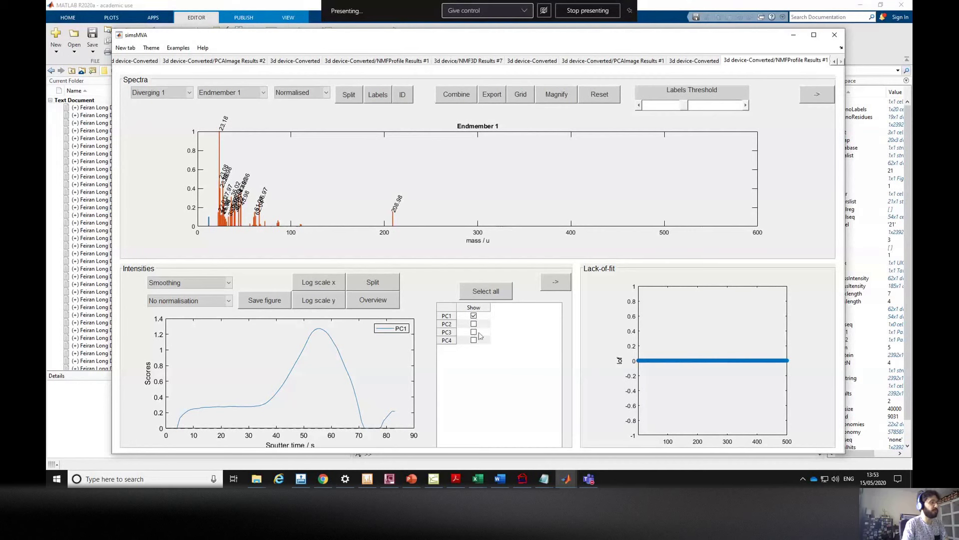
click(473, 324)
click(474, 331)
click(473, 338)
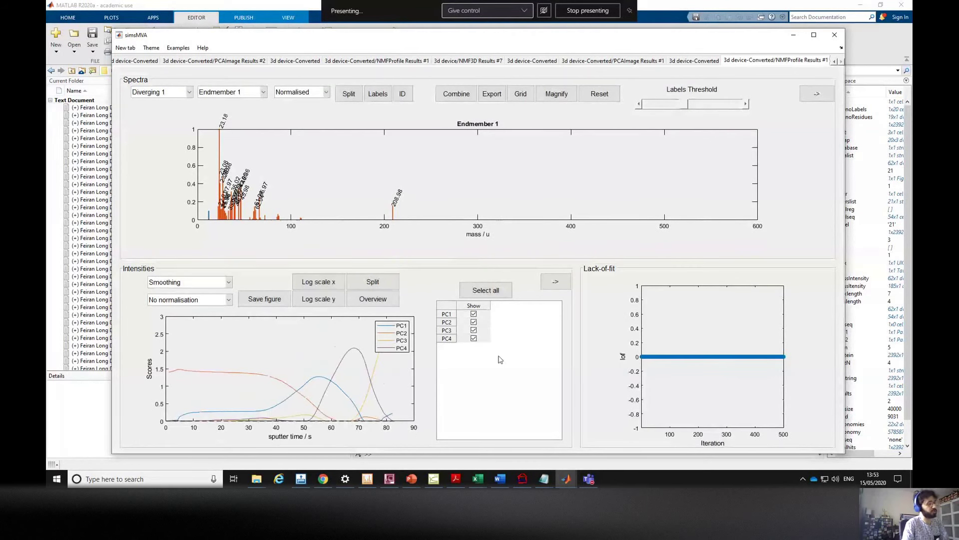
click(200, 299)
click(185, 323)
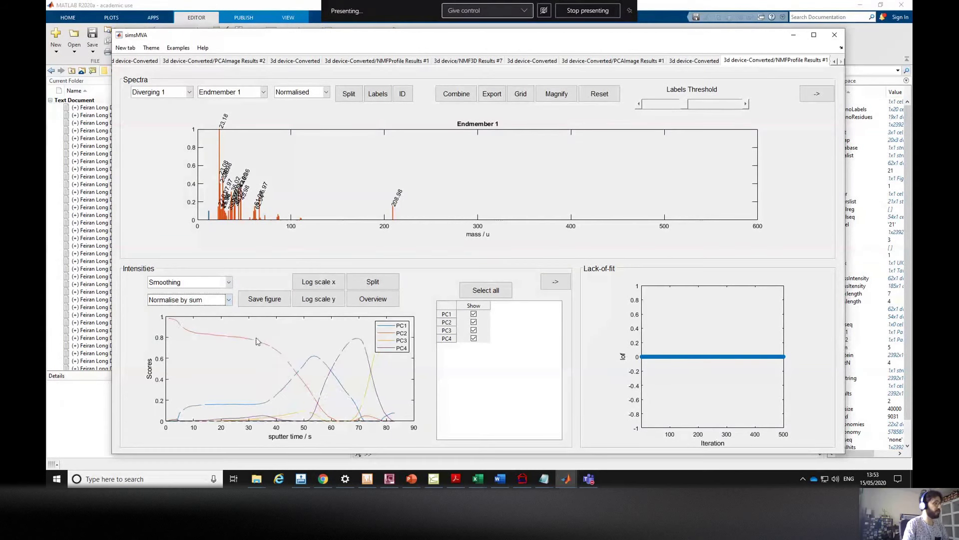
Show the spectra of Endmember 2, Endmember 3 and Endmember 4 in turn in the NMF results
click(233, 92)
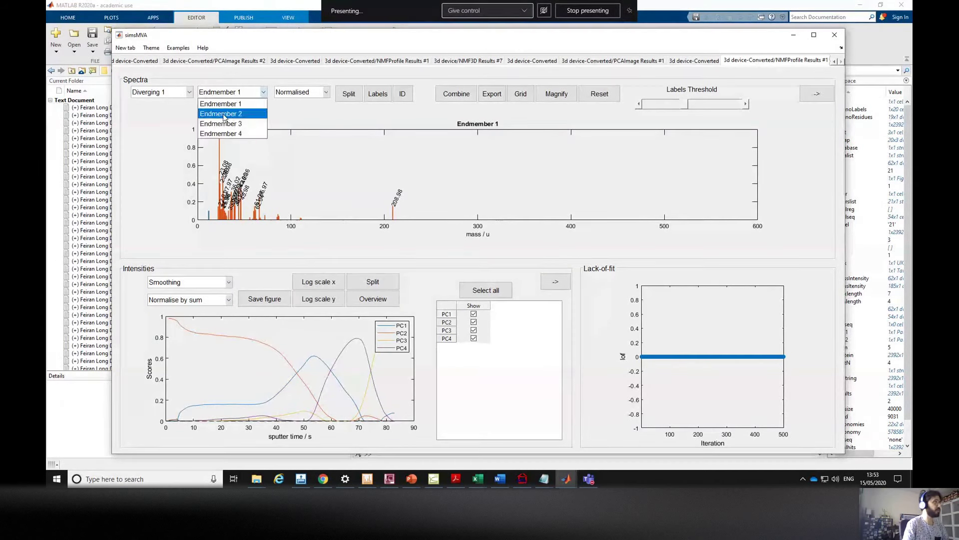
click(225, 119)
click(255, 95)
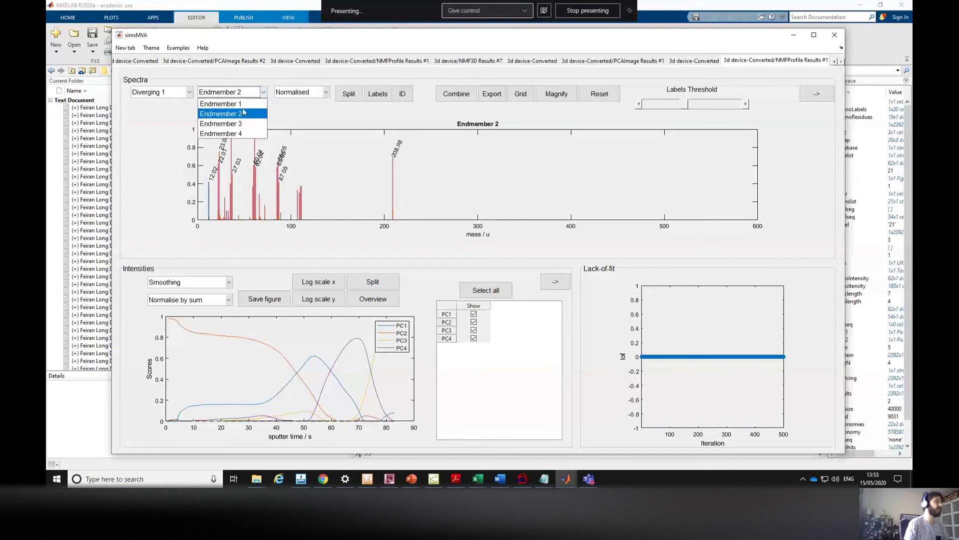
click(235, 123)
click(231, 95)
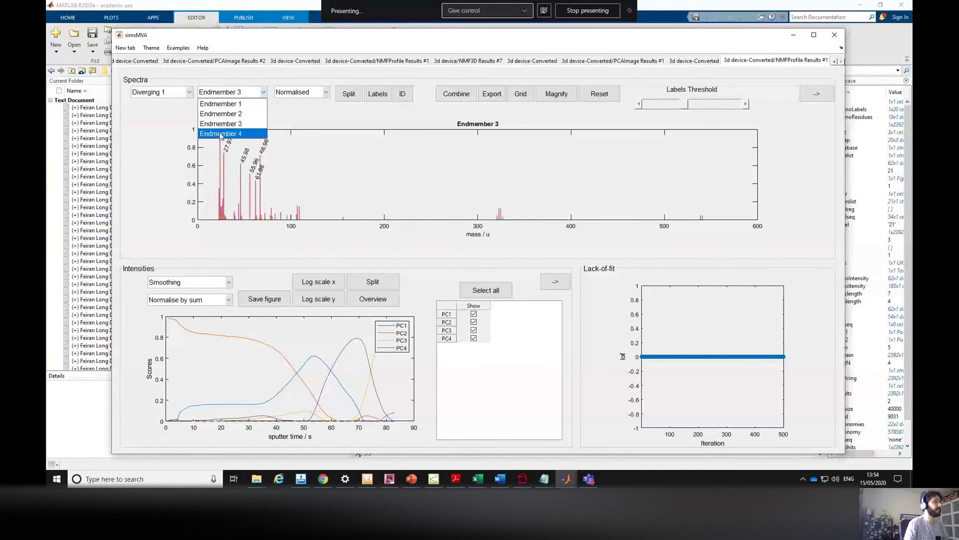
click(221, 134)
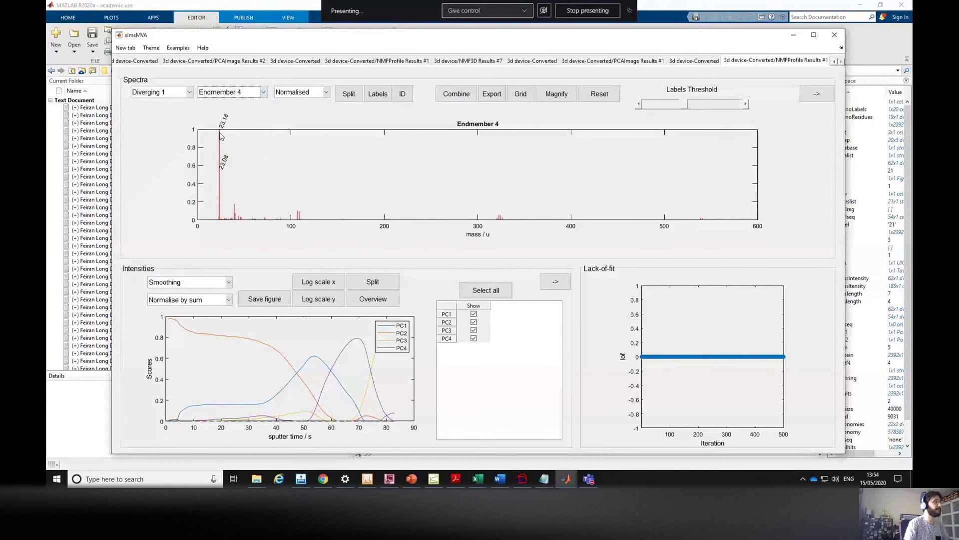
Delete the latest NMFProfile results, the converted depth profile and the 3d device-Converted/PCAImage Results #1 tabs
right_click(745, 59)
click(752, 65)
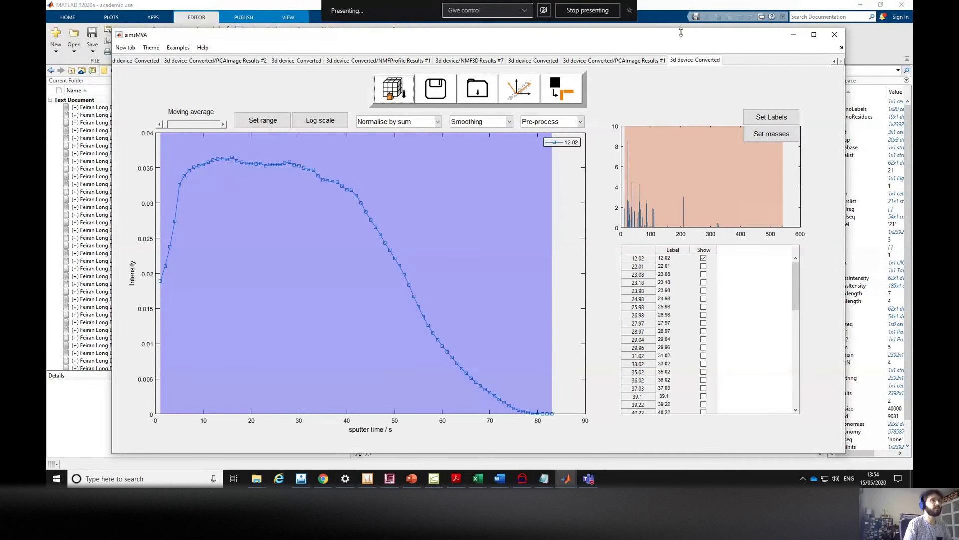
drag(681, 34, 641, 40)
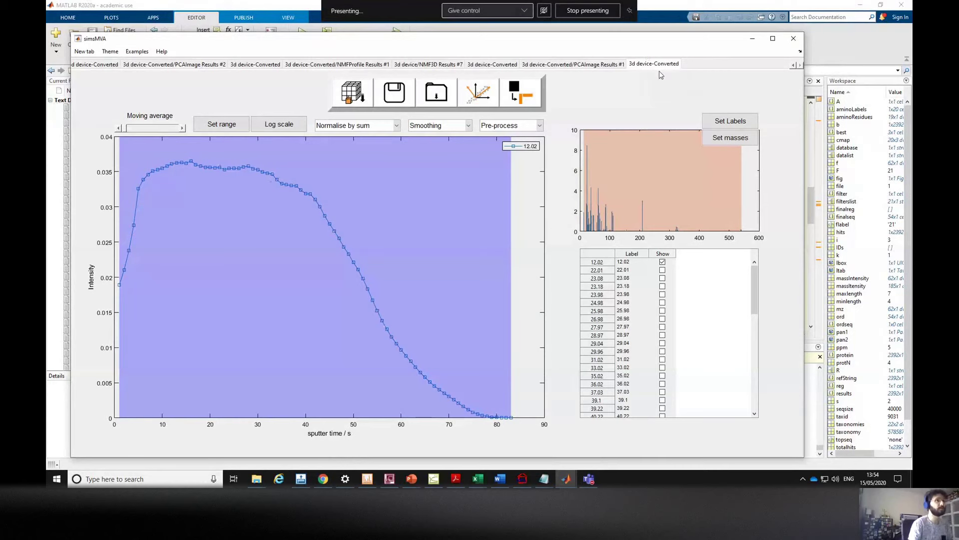
key(ctrl+w)
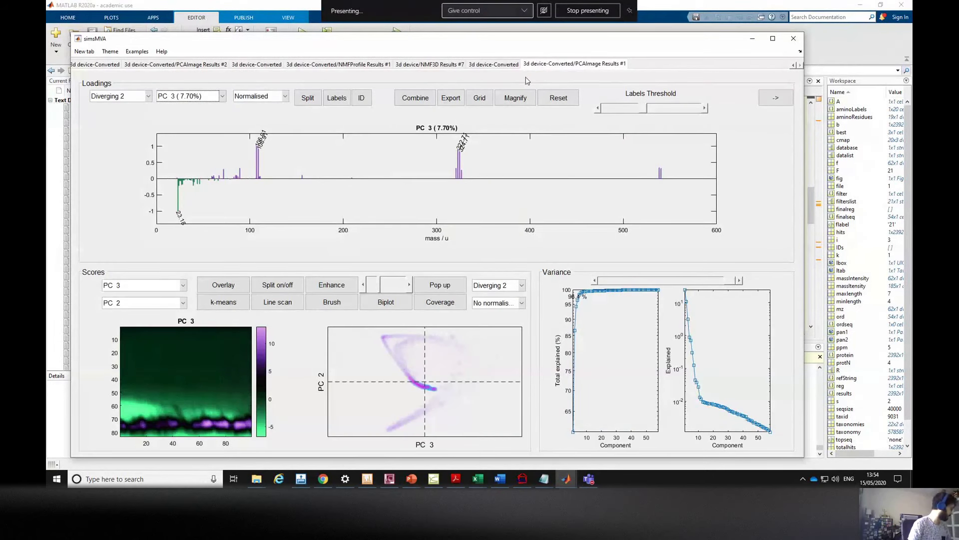
click(542, 65)
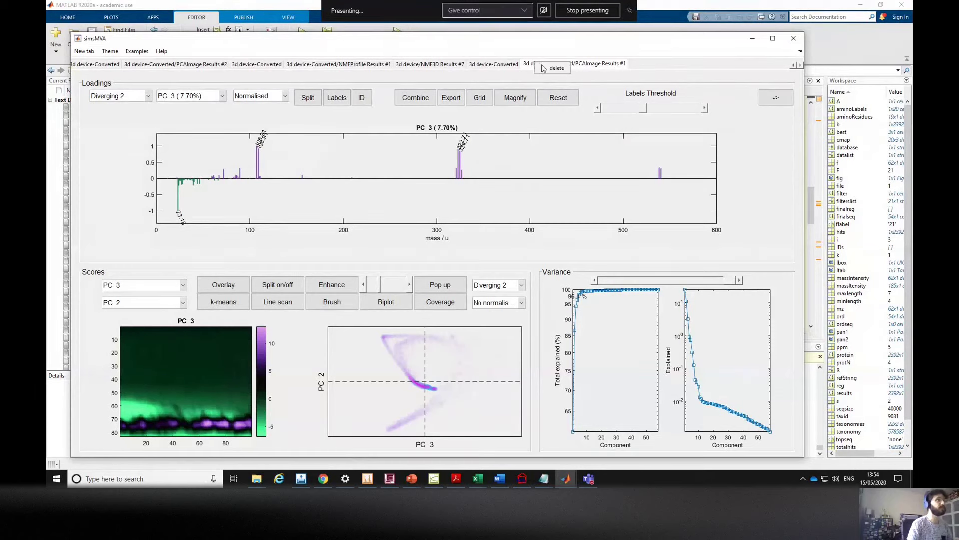
key(ctrl+w)
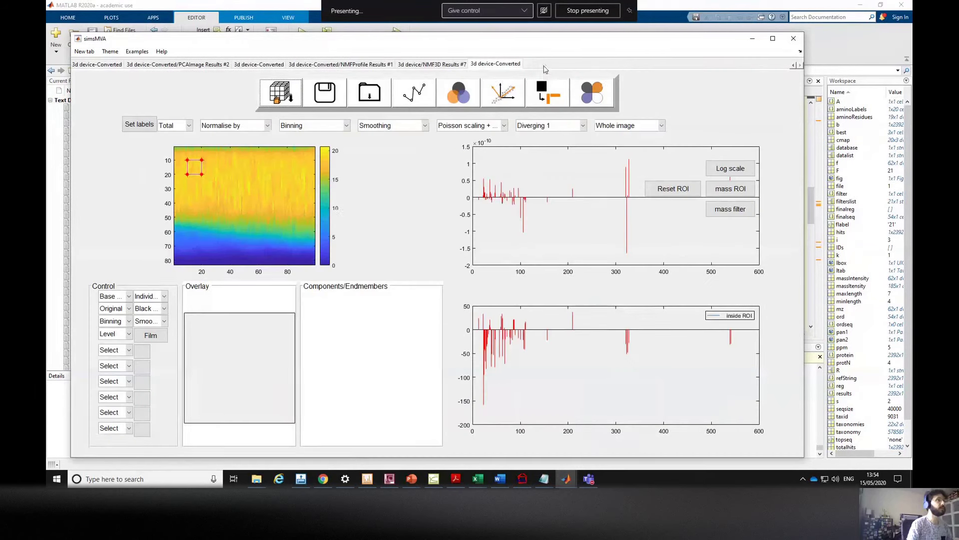
click(793, 65)
click(792, 66)
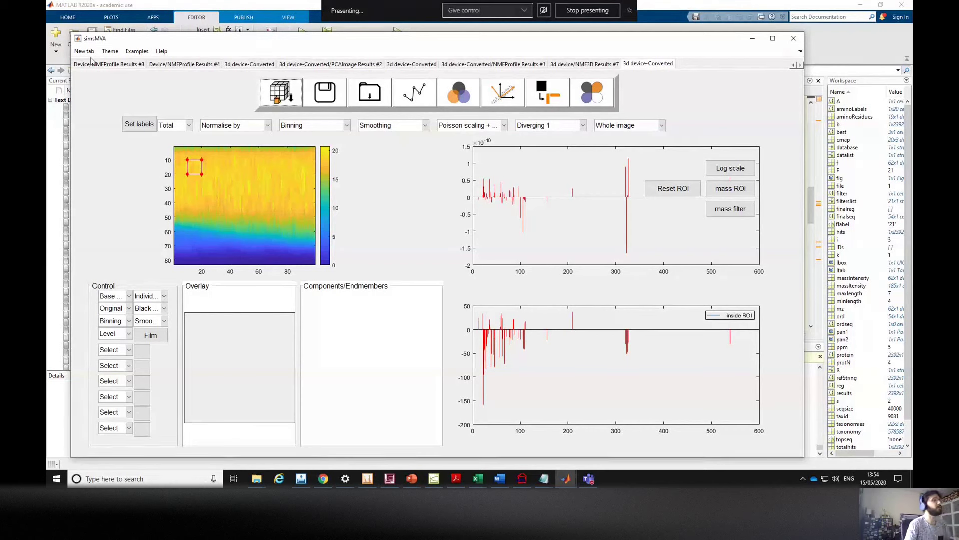
Load the Wood example from the spectra examples, dismiss its citation notice and look over the peak table
click(139, 54)
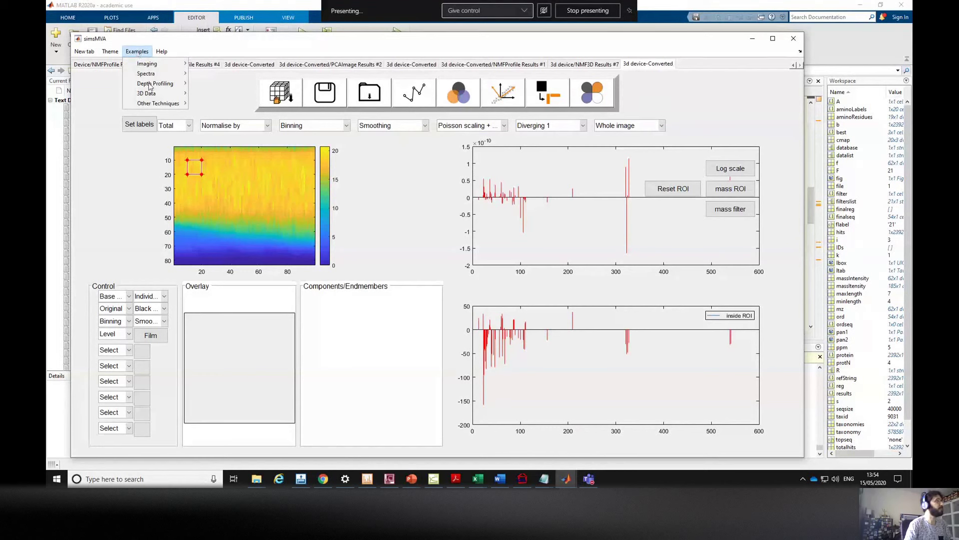
mouse_move(152, 74)
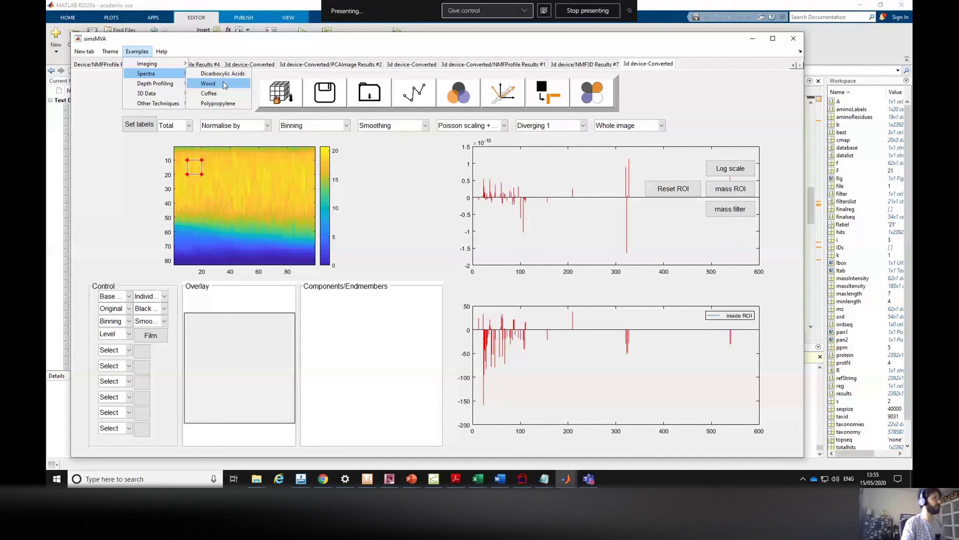
click(224, 85)
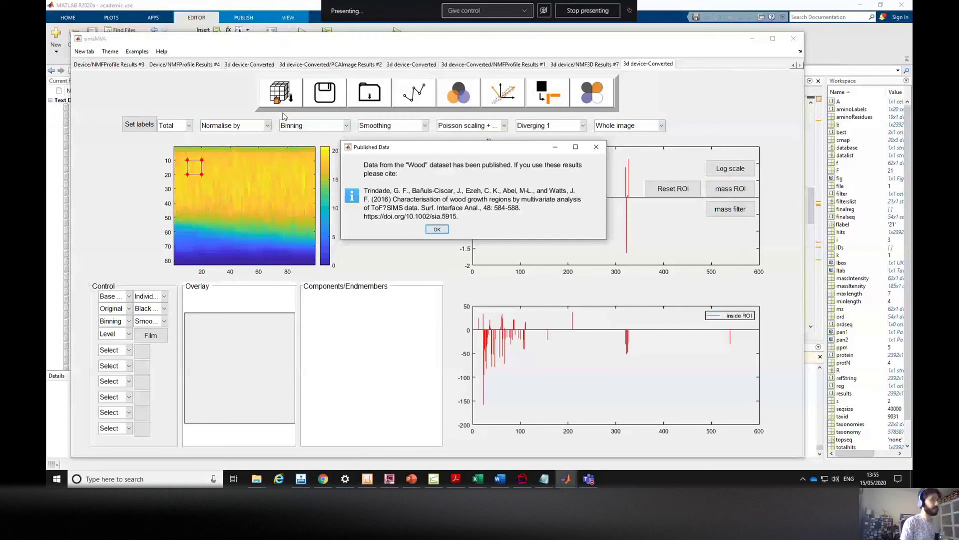
click(438, 230)
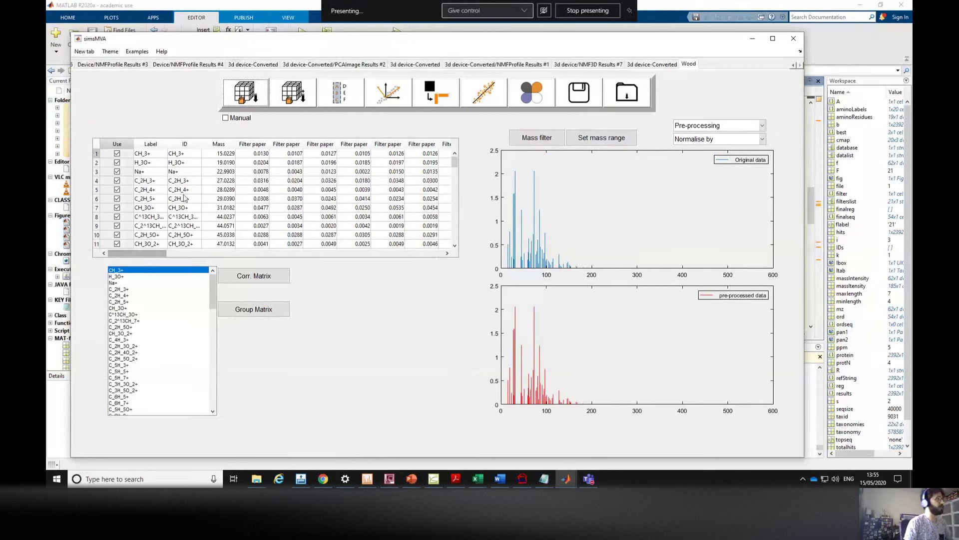
mouse_move(150, 250)
mouse_down()
mouse_move(216, 262)
mouse_move(336, 259)
mouse_move(135, 264)
mouse_up()
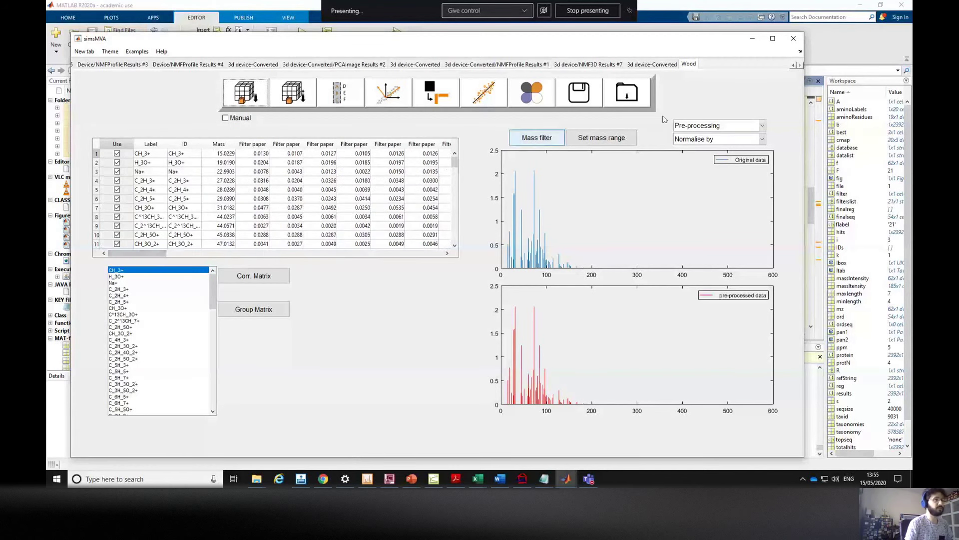
Pre-process the Wood spectra with Poisson scaling + mean centring and normalise them by total of list
click(703, 129)
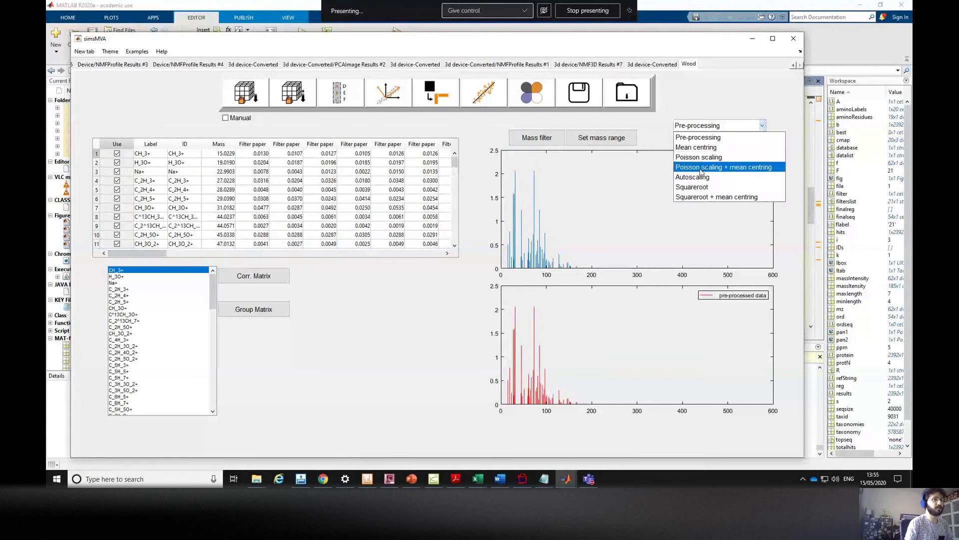
click(702, 167)
click(703, 141)
click(699, 166)
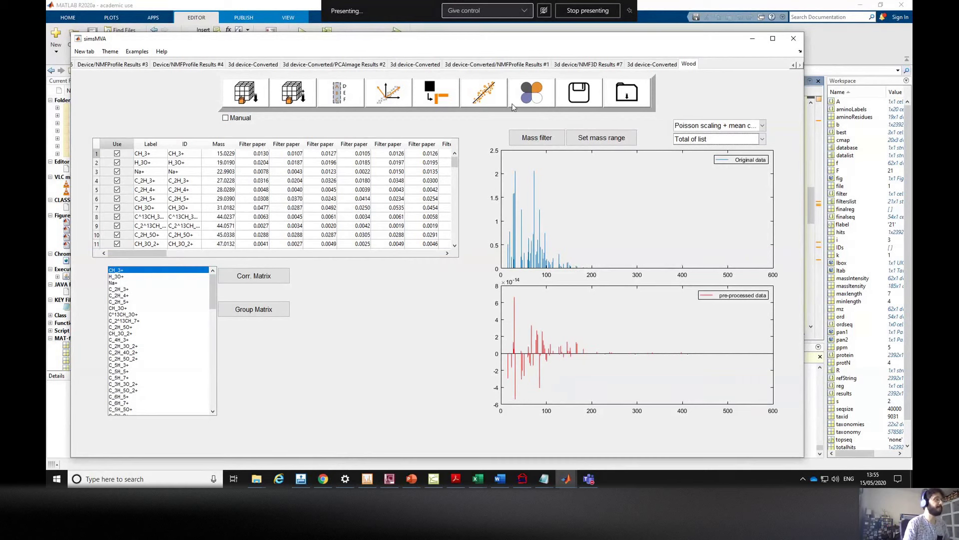
Run PCA on the Wood spectra with all components retained and open the PCASpectra results
click(390, 102)
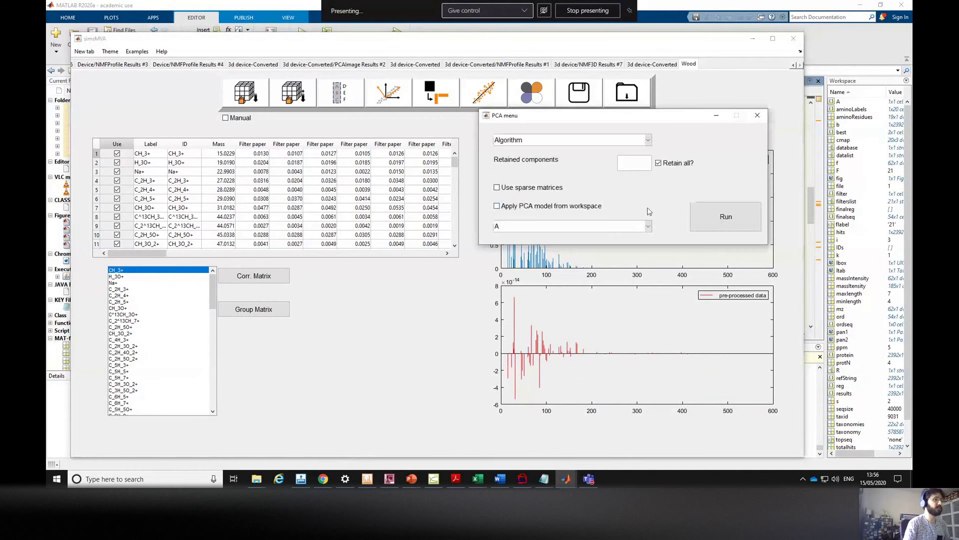
click(717, 223)
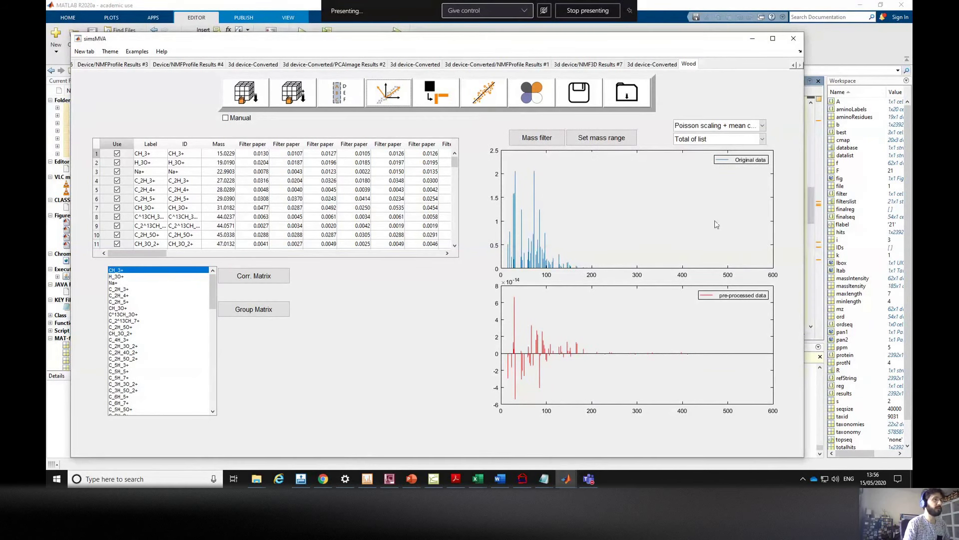
click(718, 65)
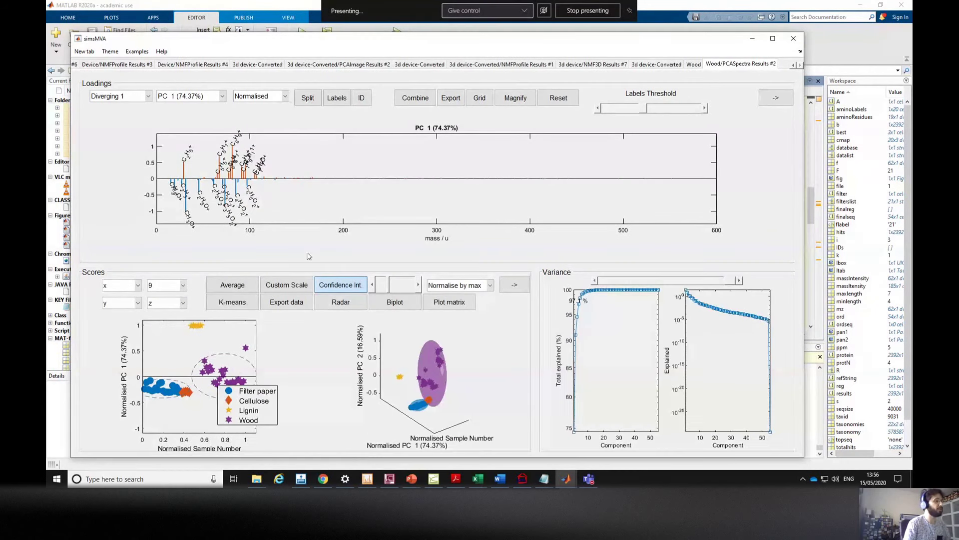
Limit the variance plots to about the first 16 components and plot the PC 1 scores against PC 2
drag(733, 283, 642, 281)
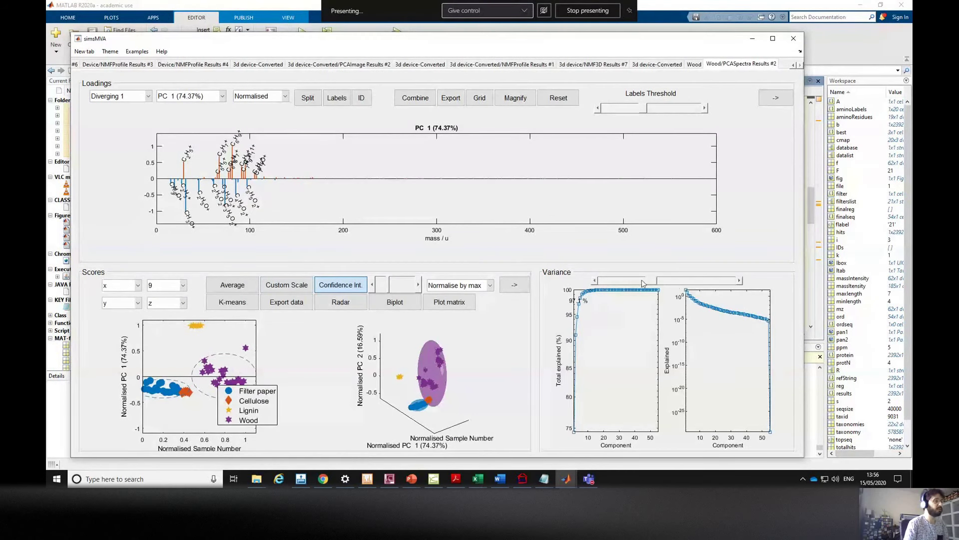
click(116, 286)
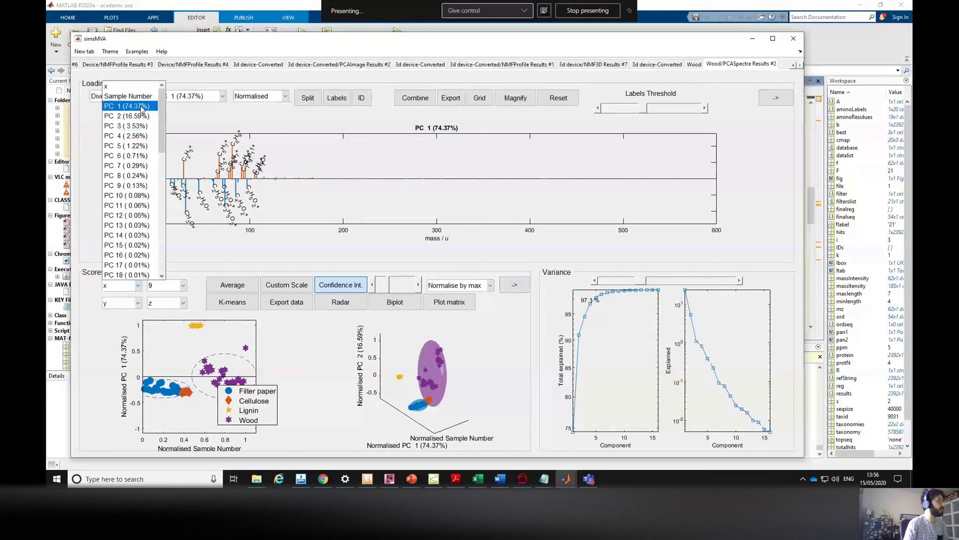
click(150, 107)
click(119, 305)
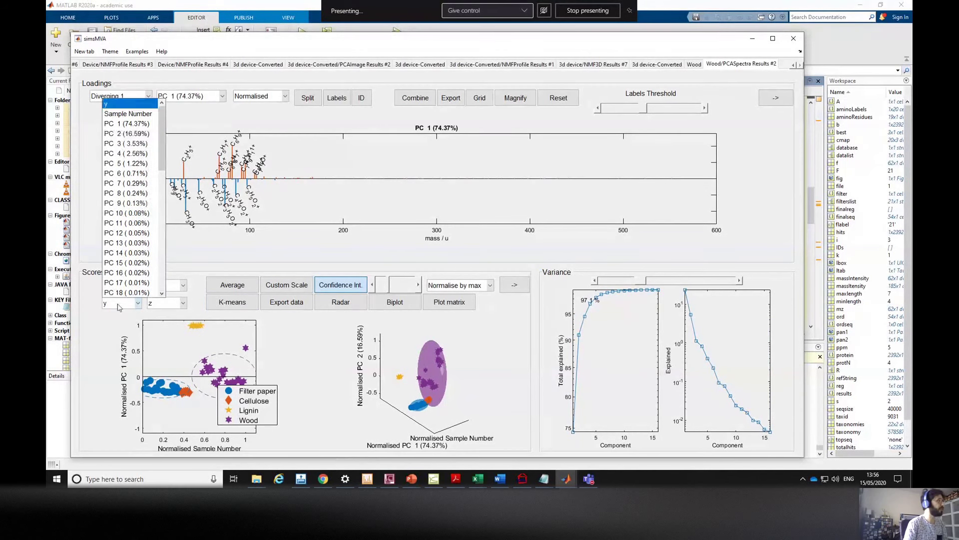
click(126, 134)
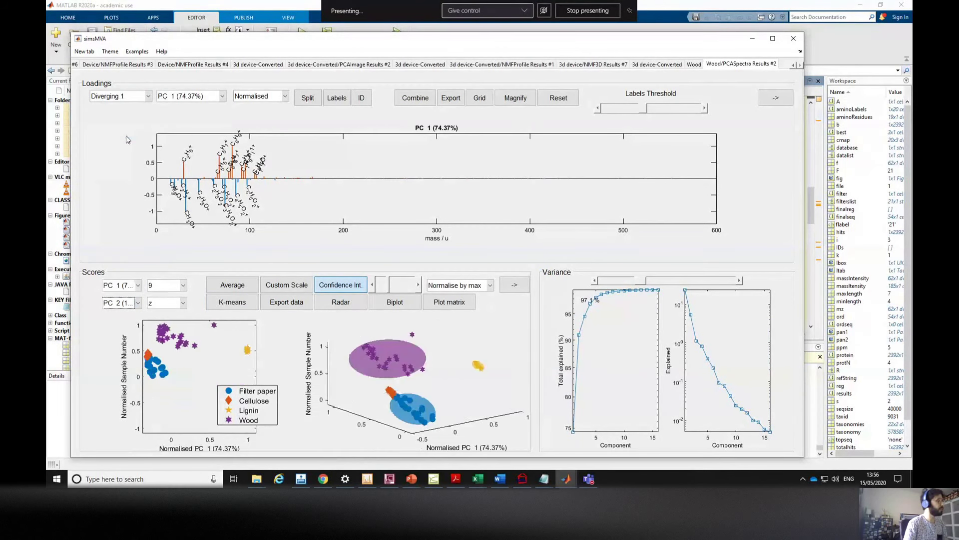
Set the score plot's y axis to PC 3 and its x axis to PC 2
click(128, 309)
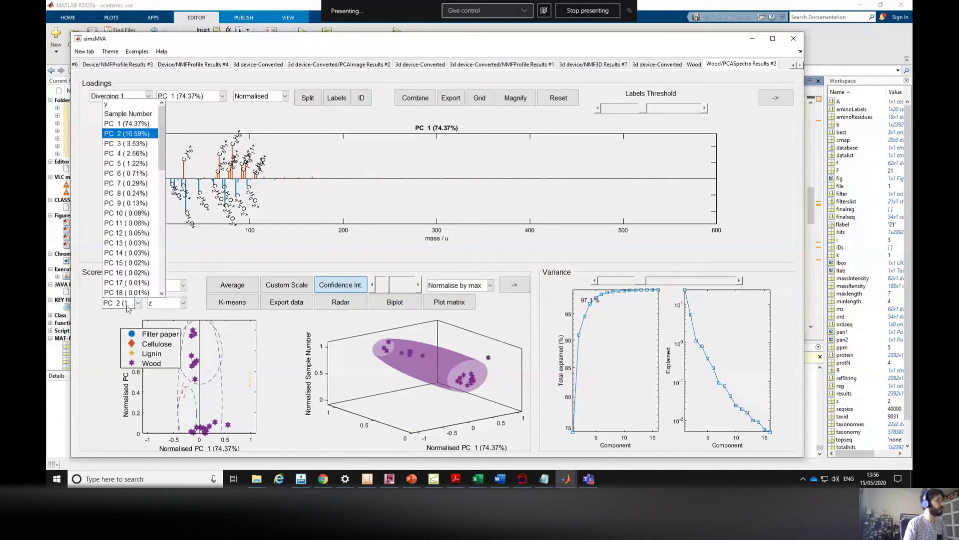
click(129, 145)
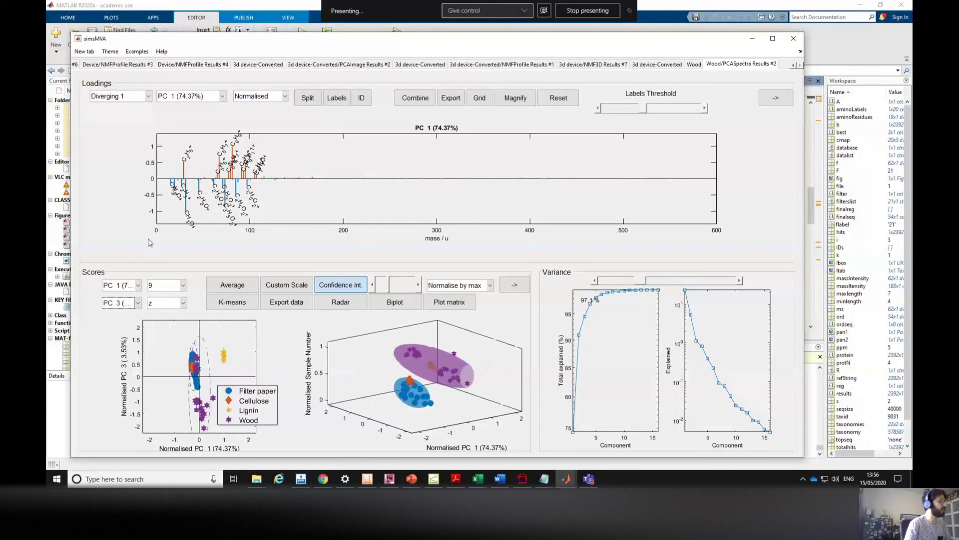
click(135, 286)
click(127, 117)
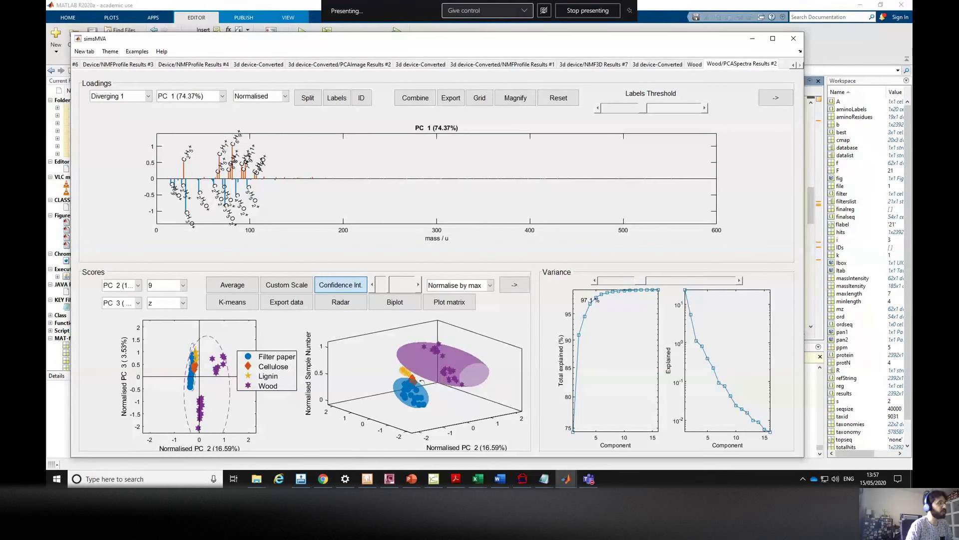
Rotate the 3D score plot to inspect the sample groups, and set the x axis back to PC 1
drag(422, 382, 370, 394)
drag(462, 382, 387, 376)
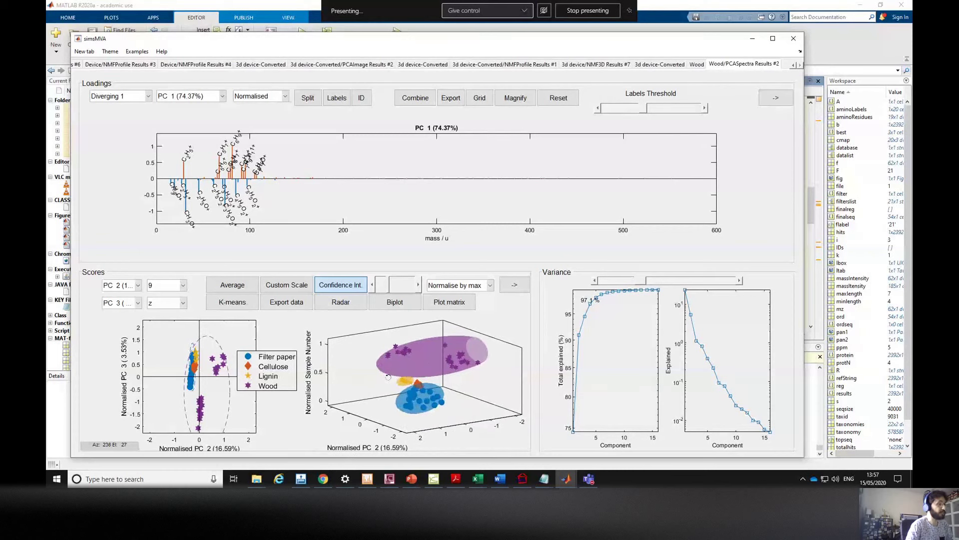
right_click(388, 375)
click(383, 370)
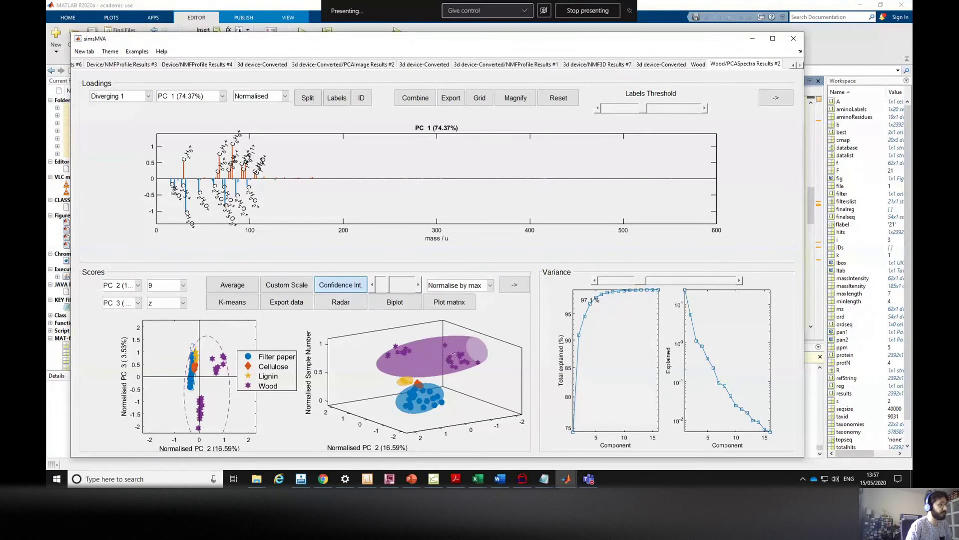
drag(454, 354, 413, 364)
drag(213, 381, 222, 362)
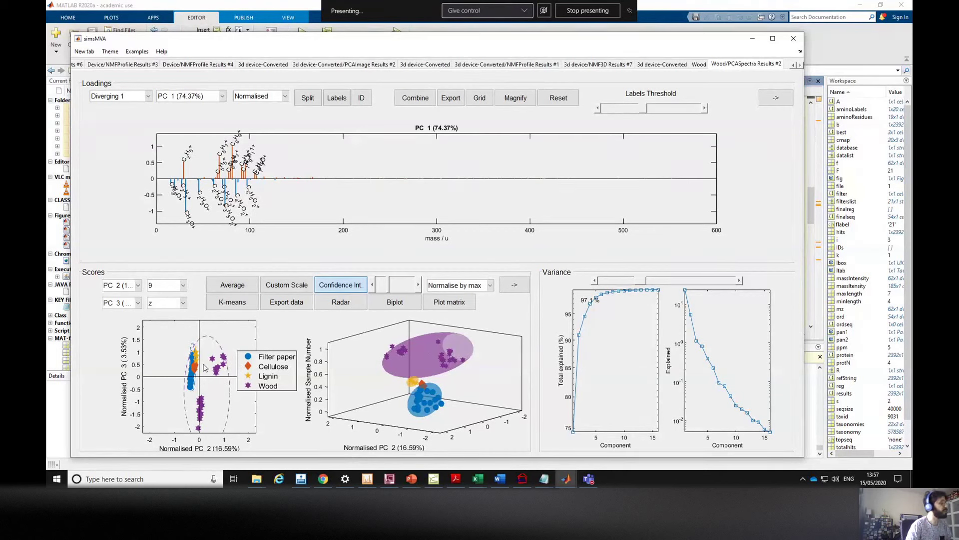
click(125, 286)
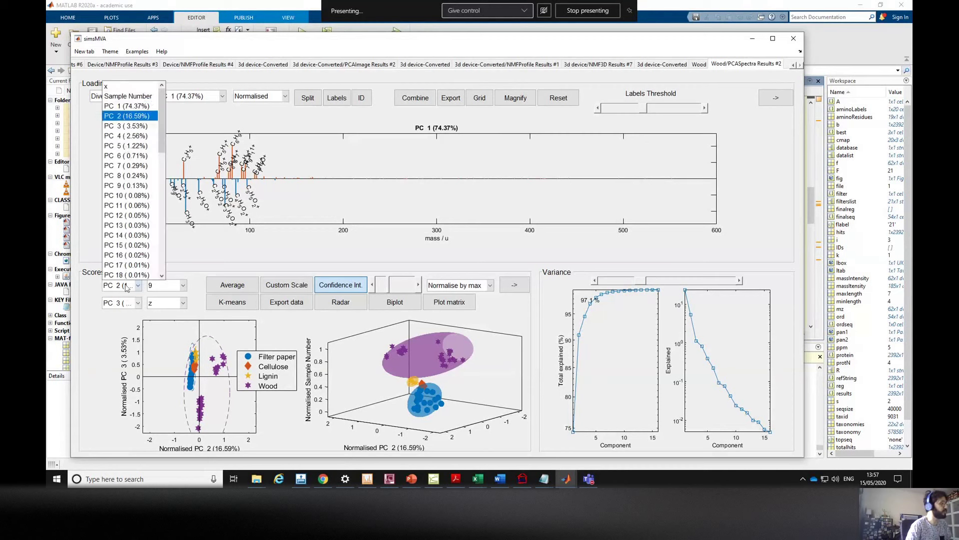
click(125, 107)
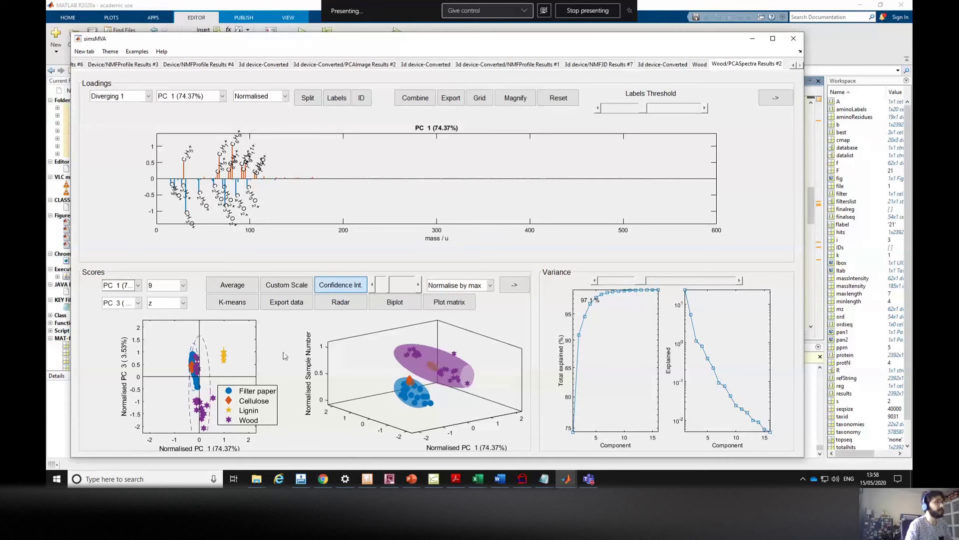
Delete the Wood PCASpectra results tab and show the 3d device-Converted image tab
double_click(735, 69)
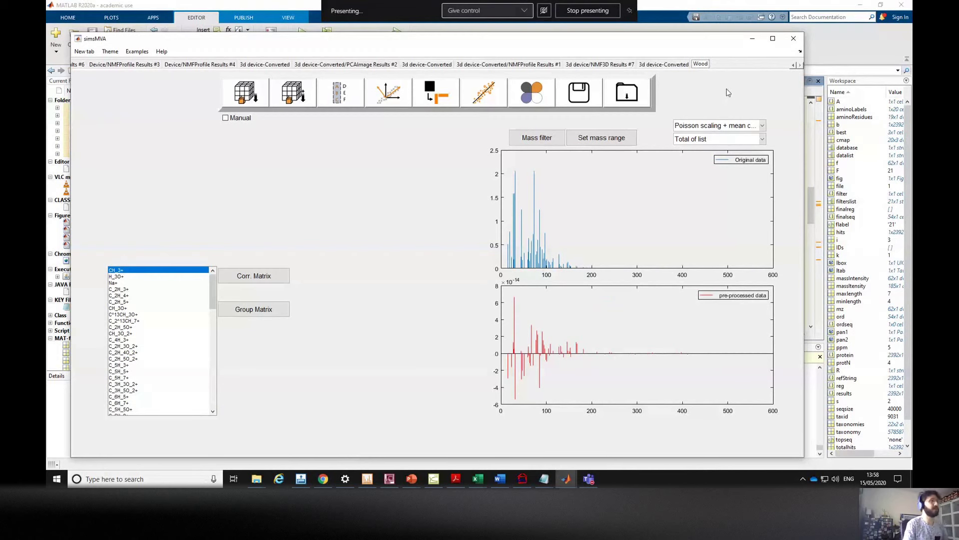
click(673, 65)
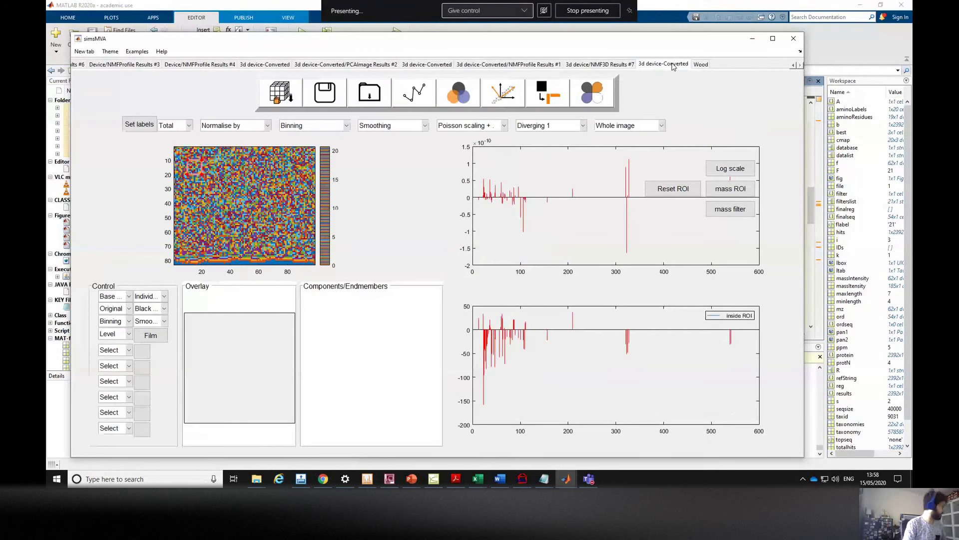